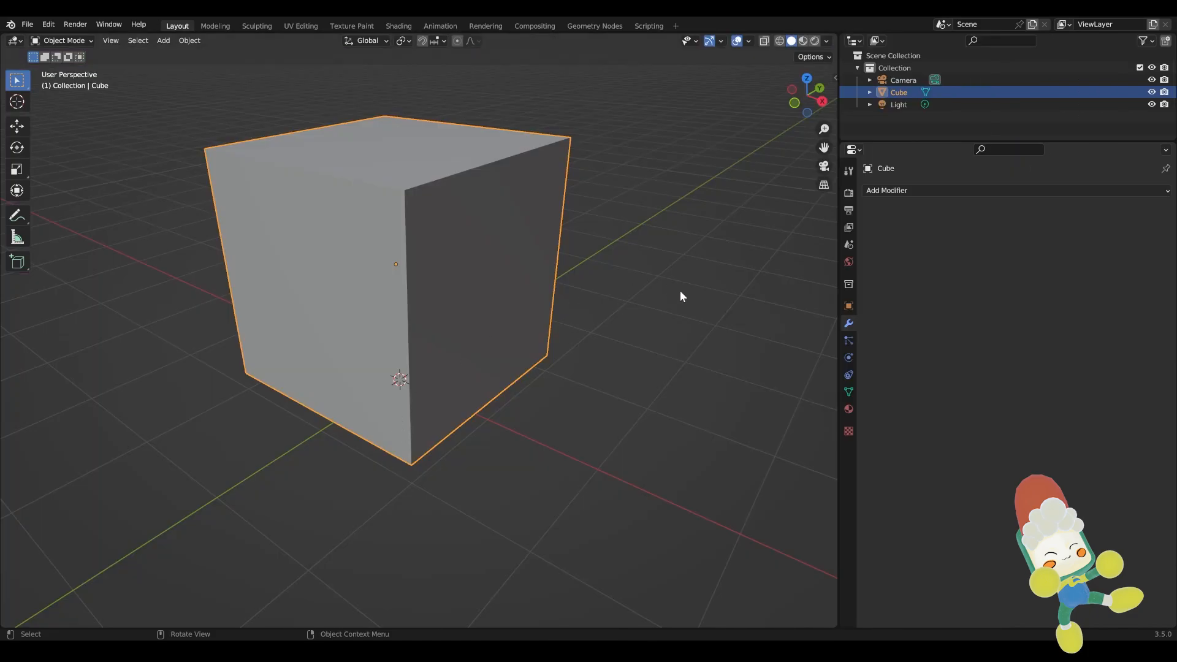
Deselect the cube and turn on the Screencast Keys overlay for the viewport
click(679, 296)
middle_drag(517, 282, 595, 340)
key(n)
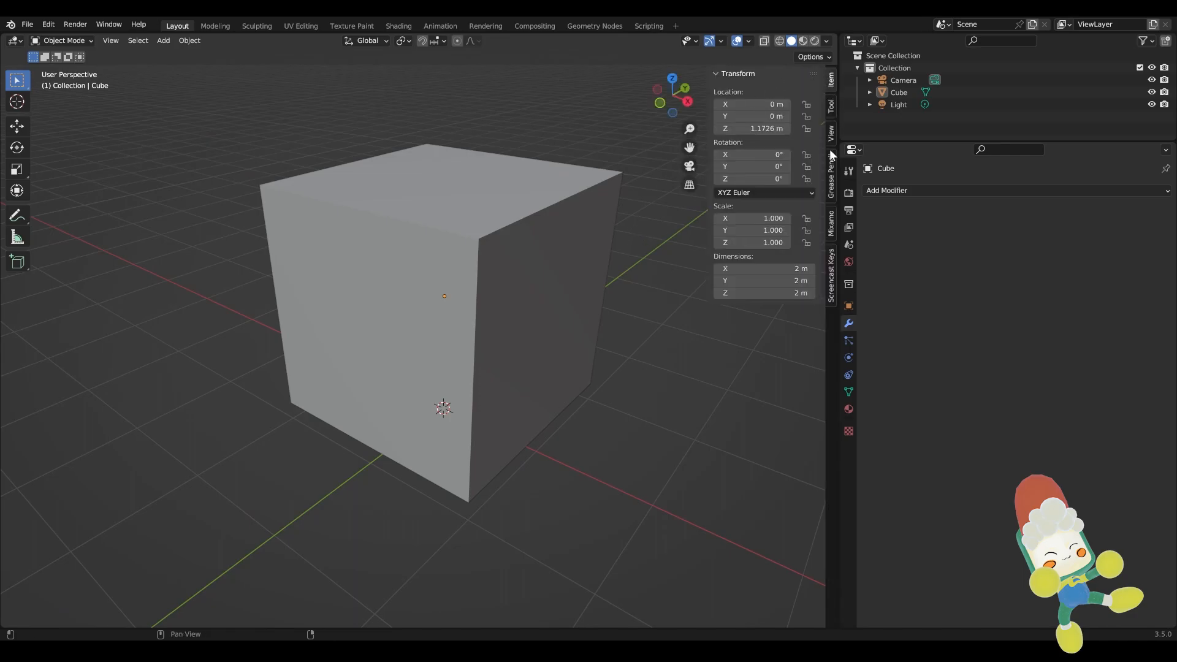
click(831, 276)
click(724, 73)
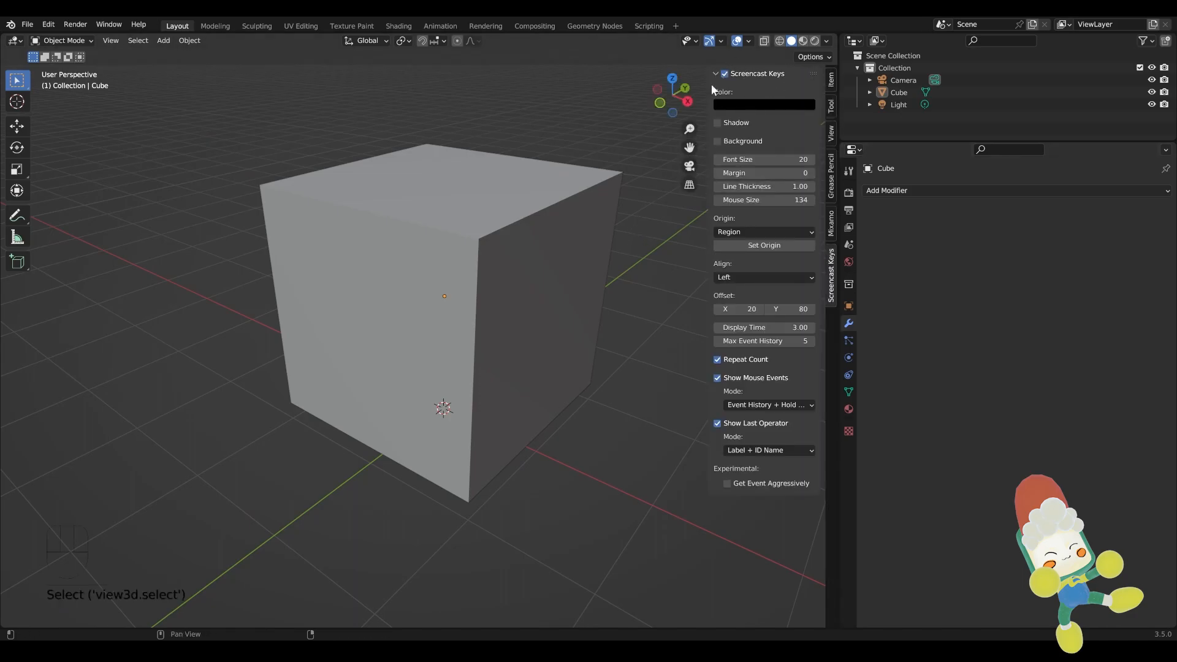
key(n)
Select the cube and add a Solidify modifier to it
click(899, 92)
click(877, 192)
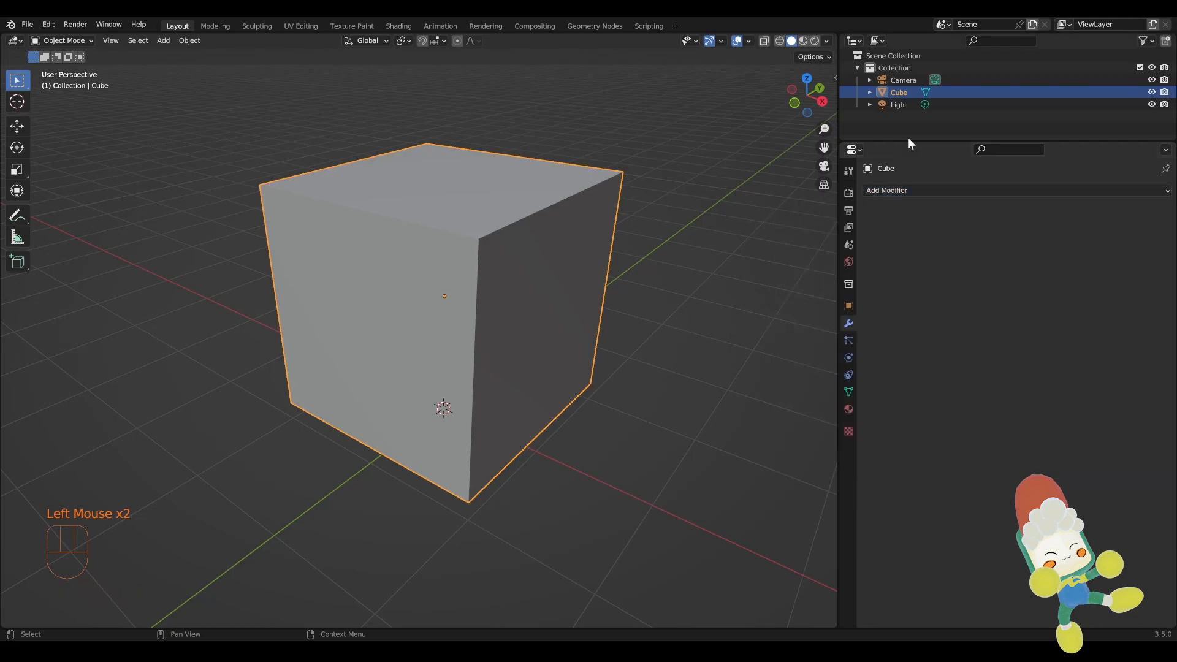
click(927, 192)
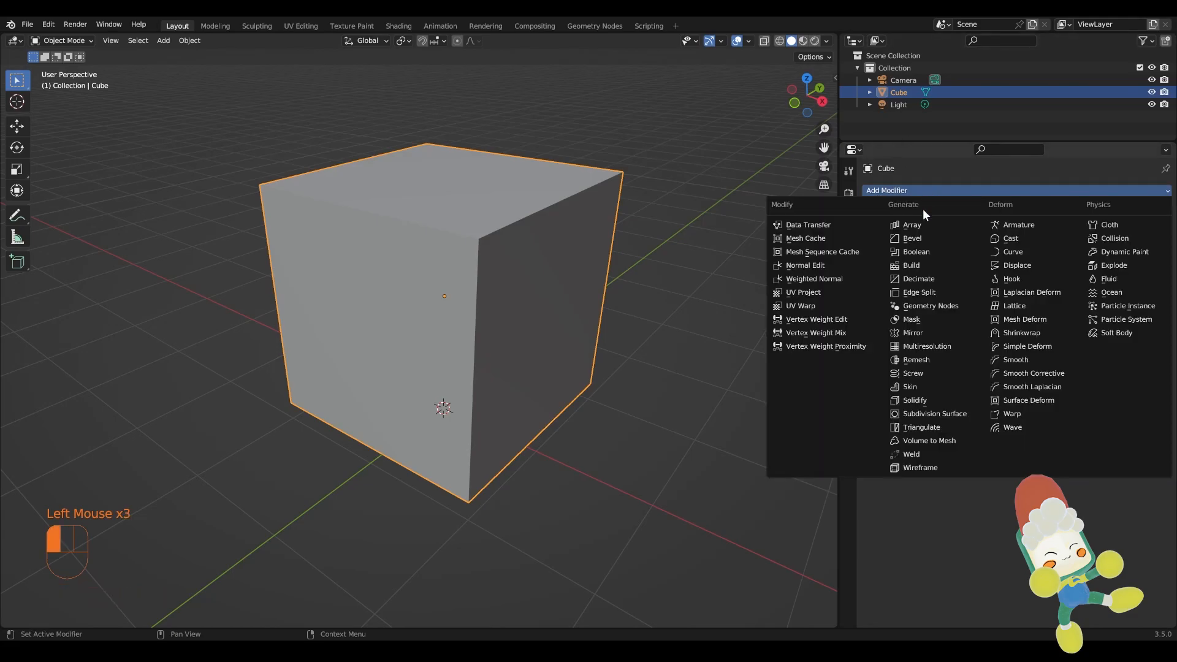
click(935, 399)
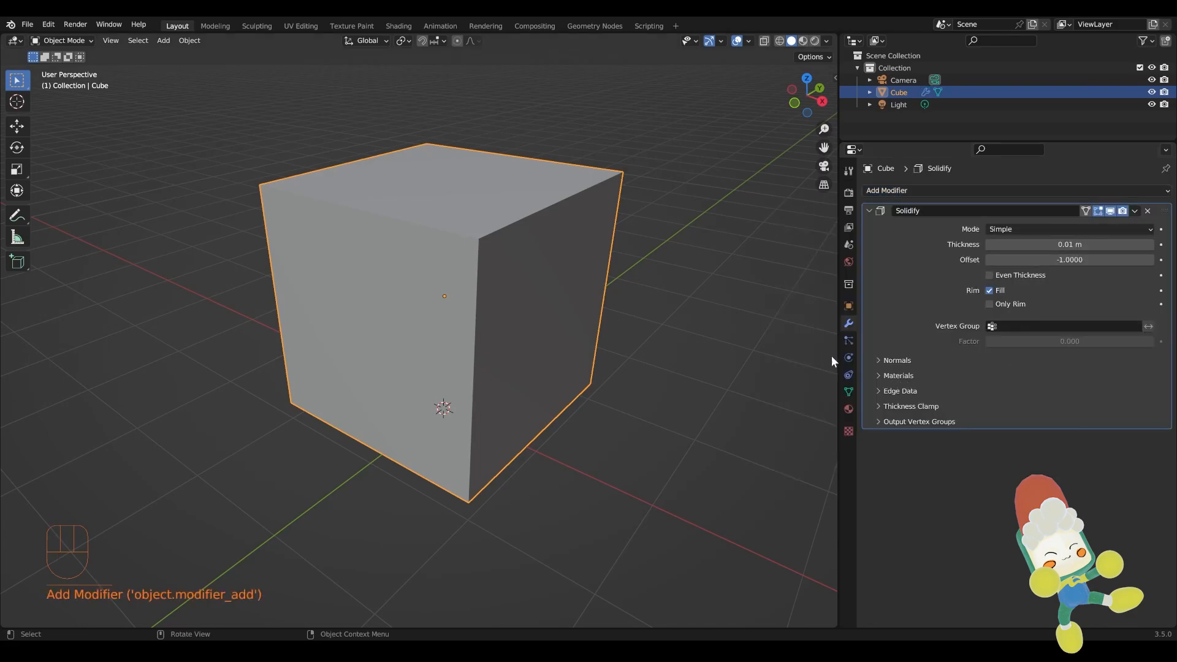
Add a second material slot to the cube and create a new material in it named Outline
click(848, 408)
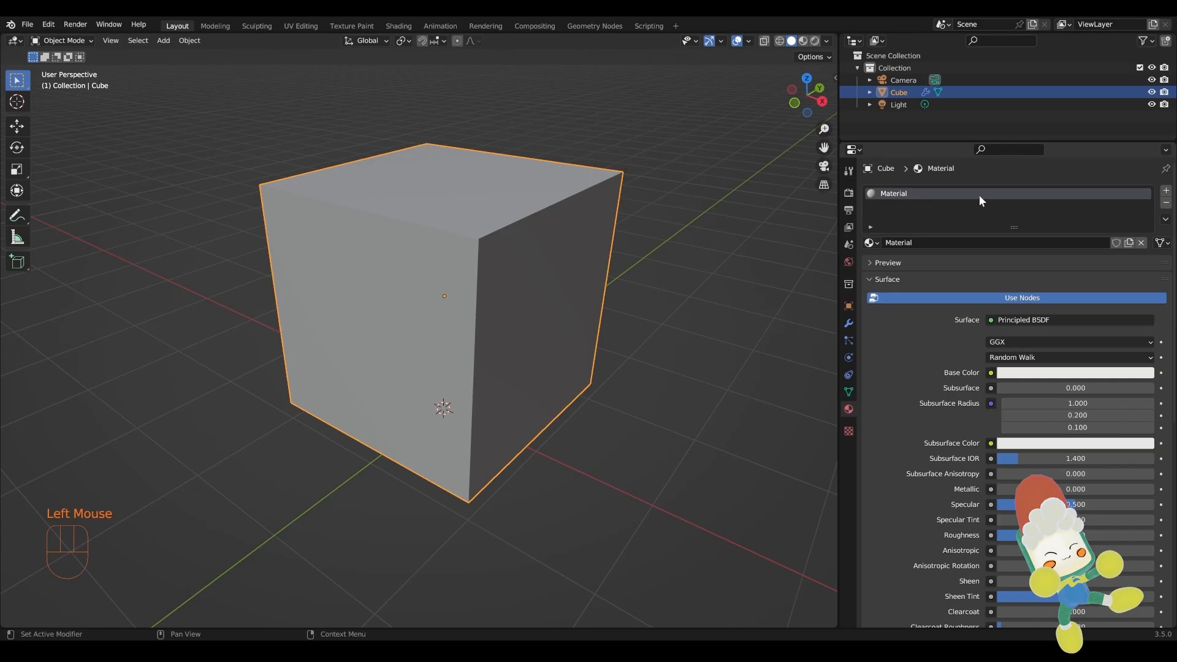
click(1167, 195)
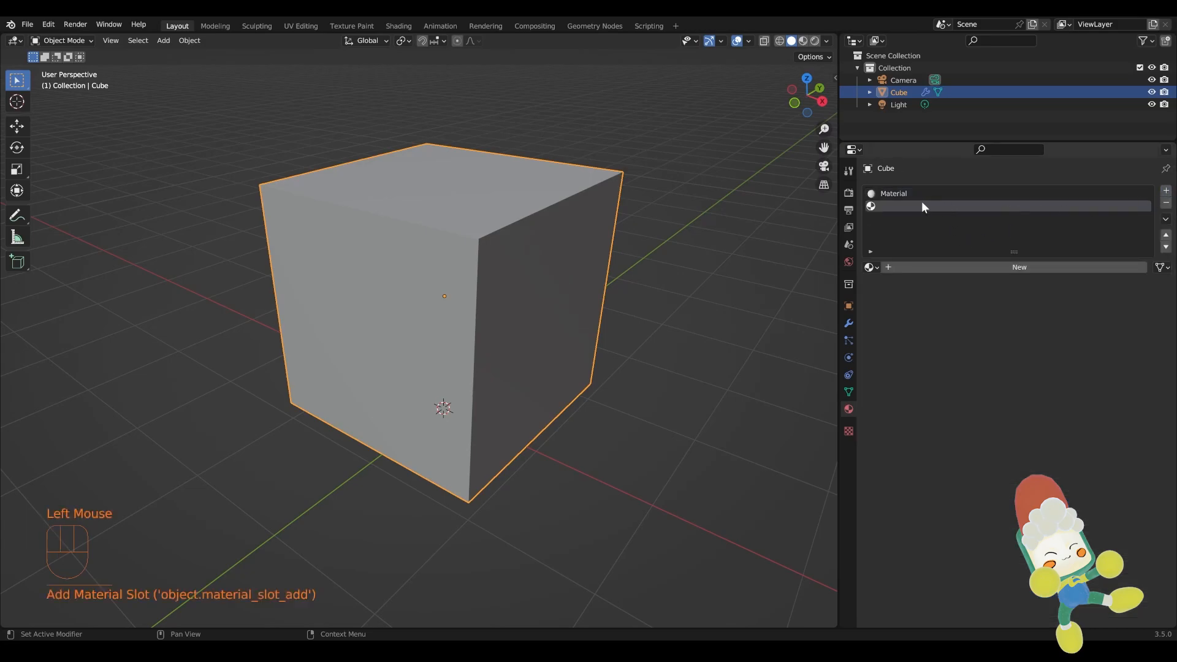
click(957, 264)
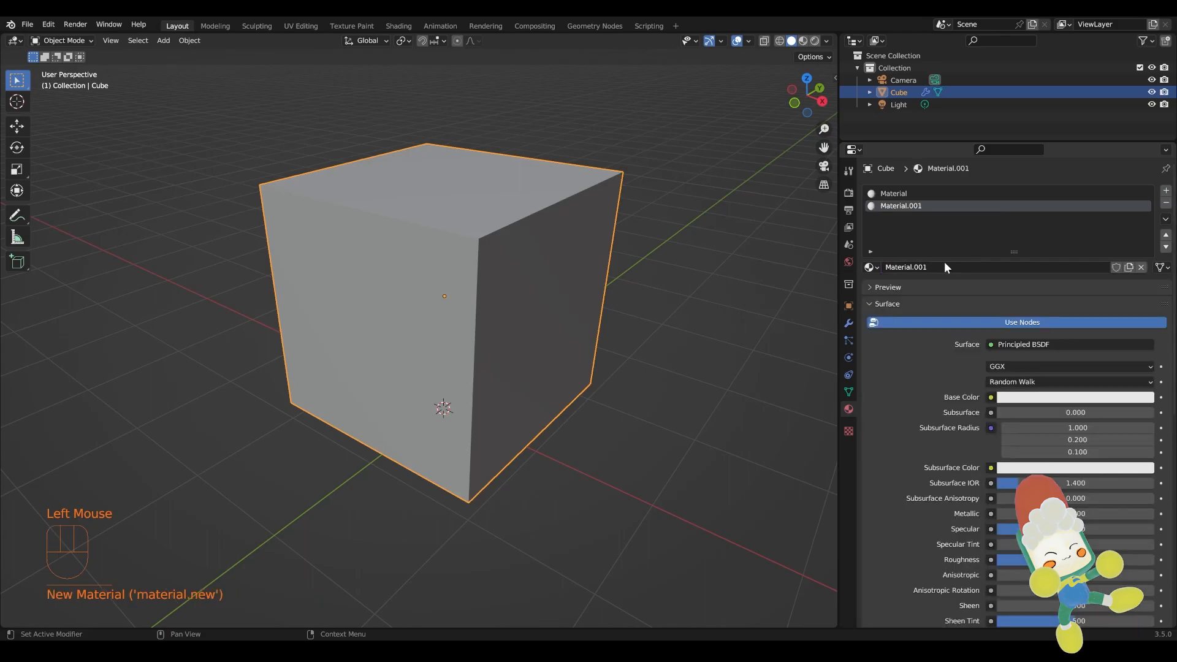
double_click(945, 264)
text(Outline)
key(Return)
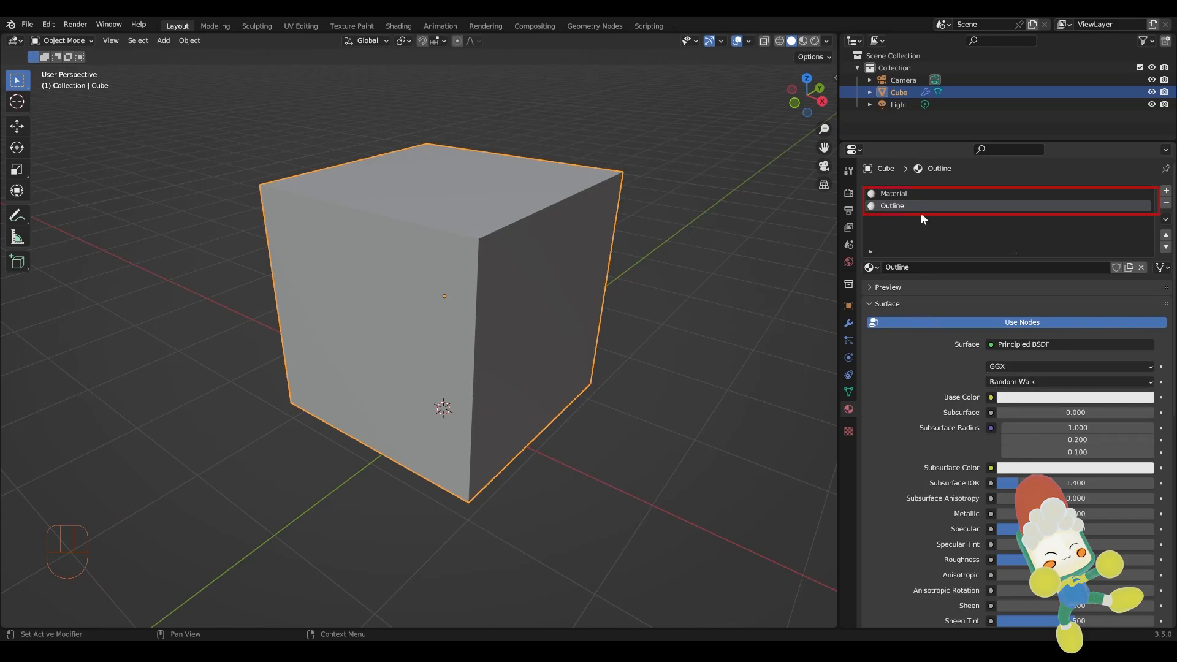
Set the base color of the cube's first material, Material, to light cyan with hue 0.523
click(919, 192)
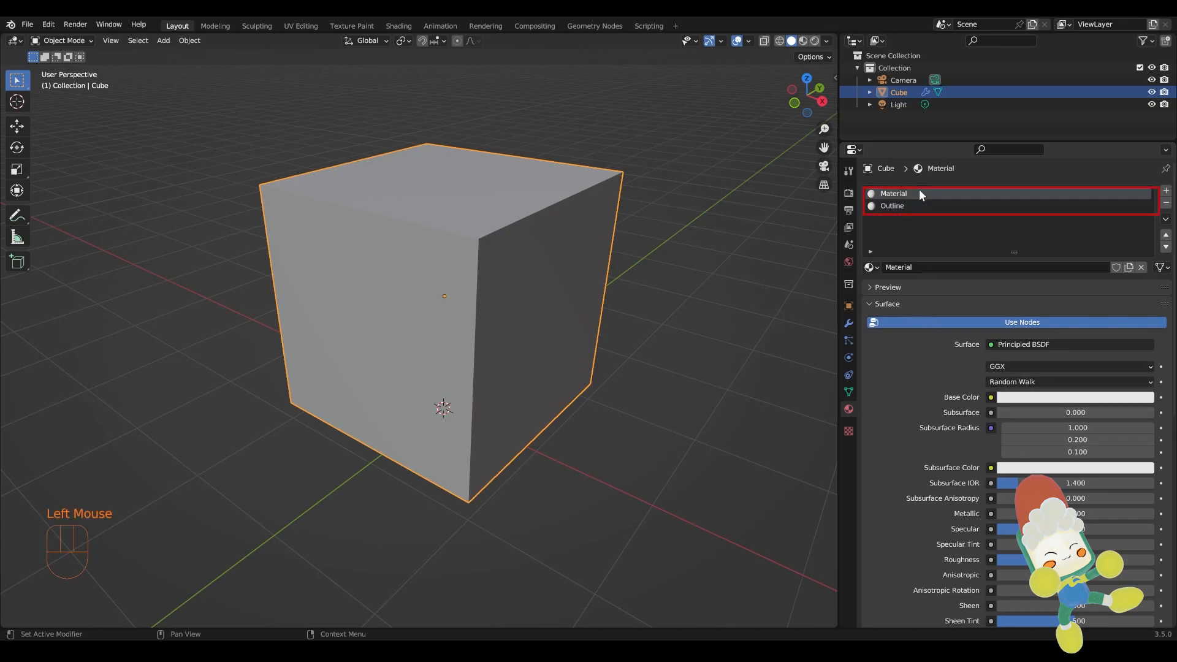
click(1049, 399)
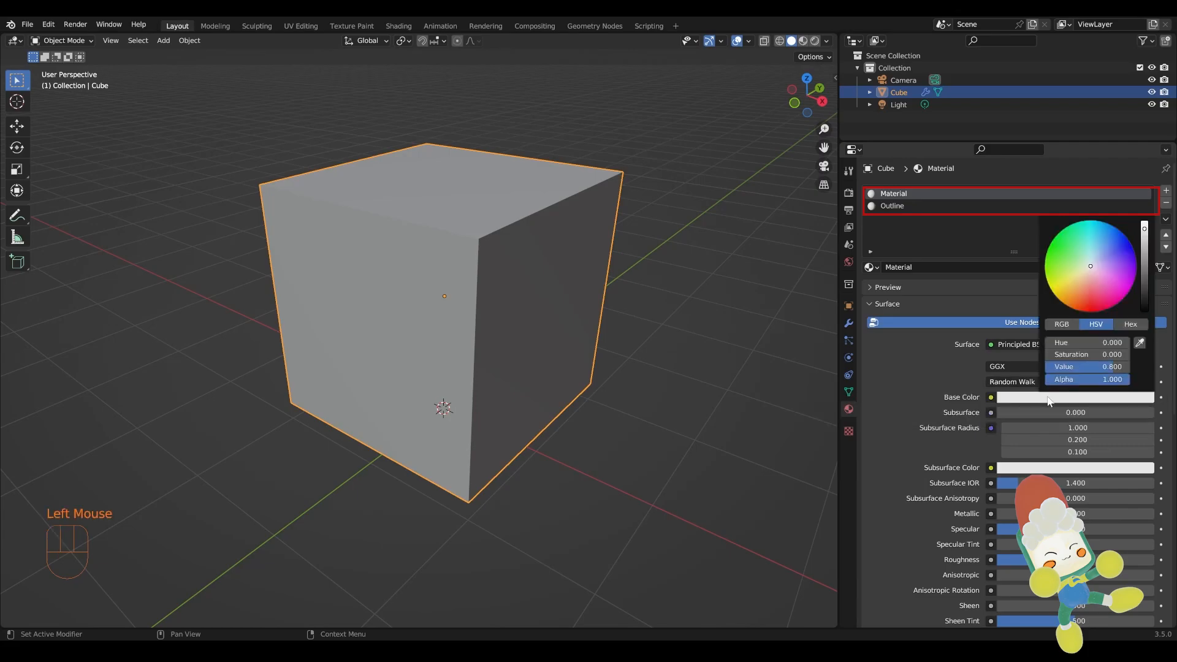
drag(1096, 262, 1092, 241)
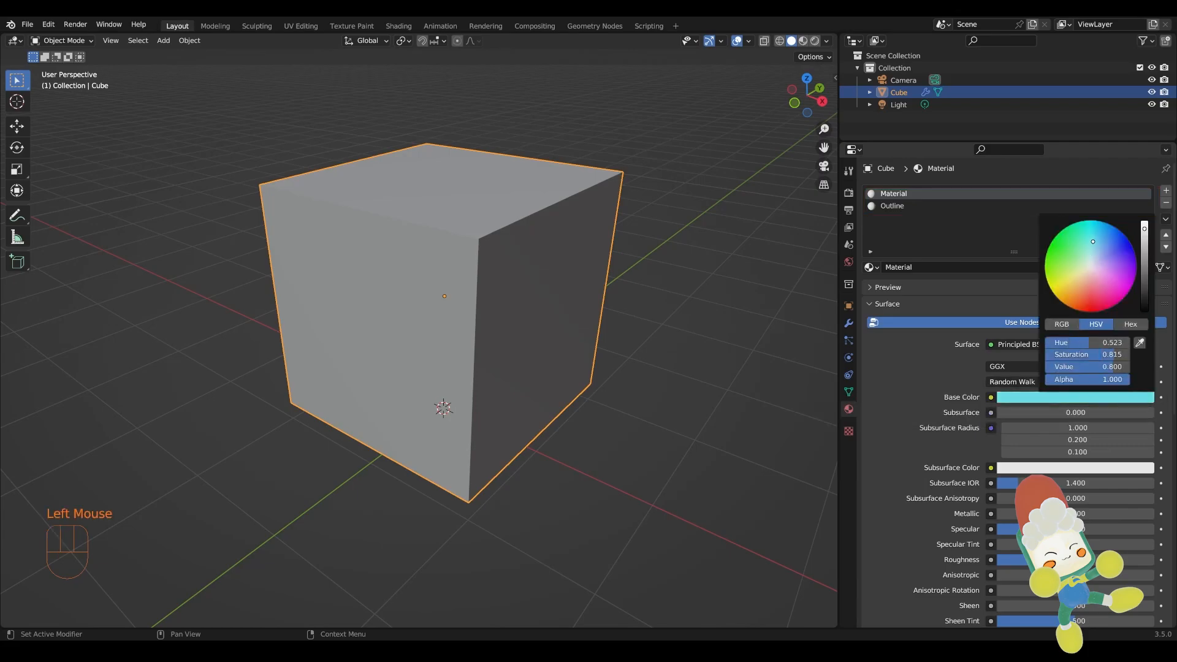
click(408, 262)
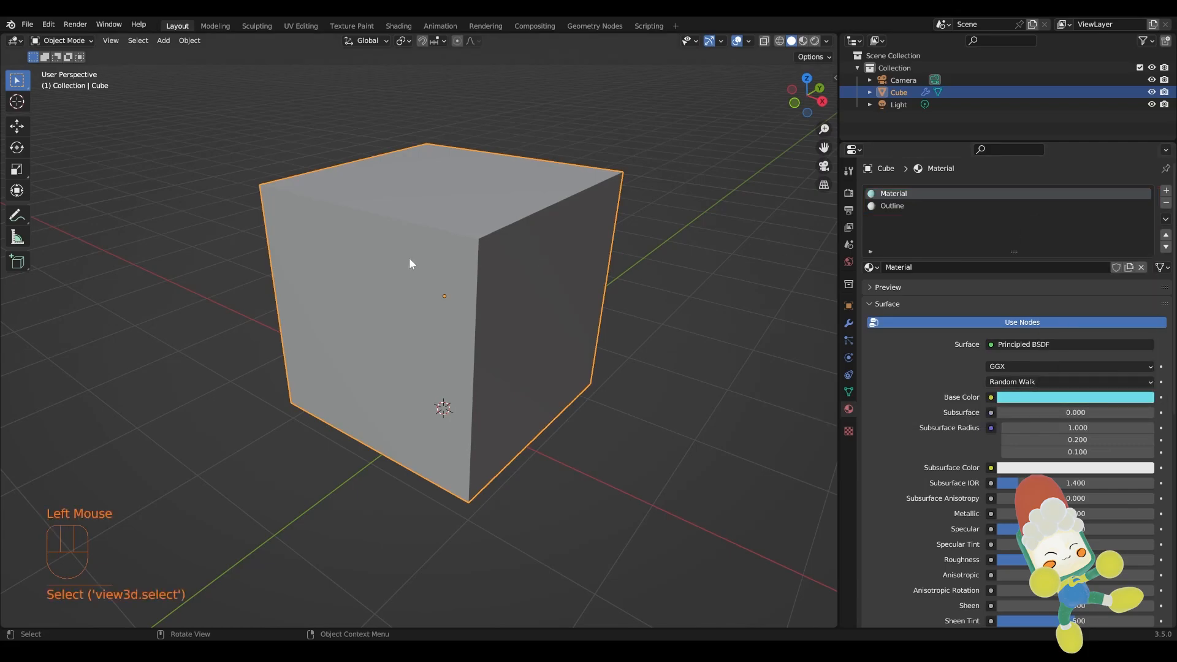
Make the Outline material slot active and switch the viewport shading to Material Preview
click(1047, 209)
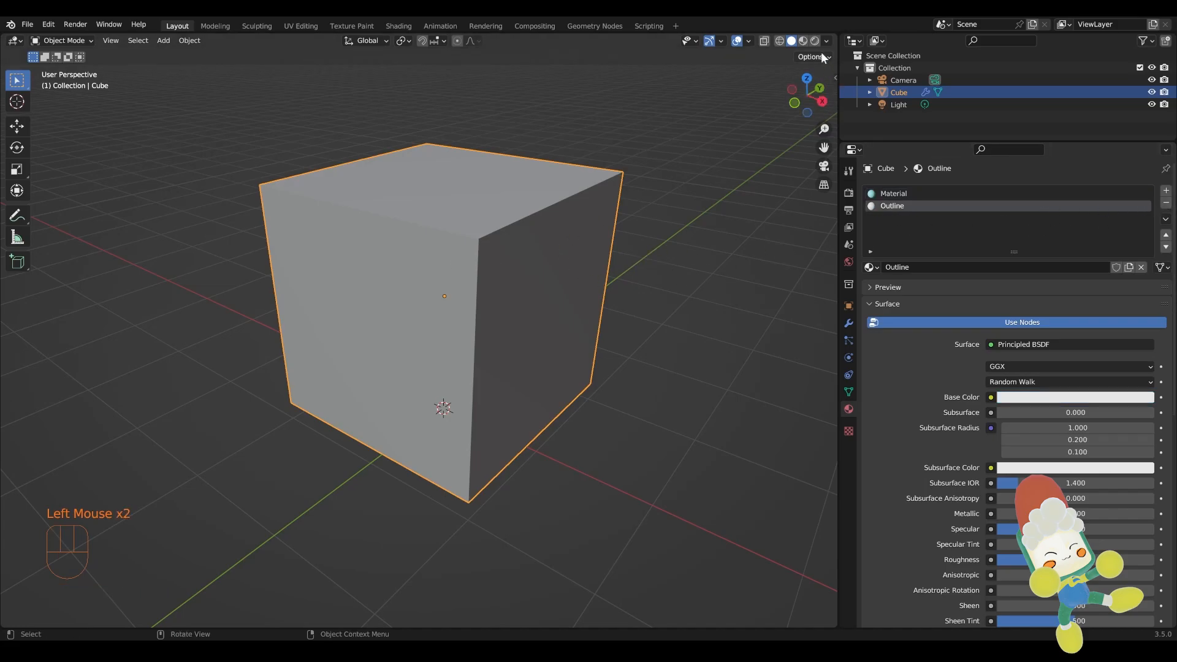
click(803, 41)
mouse_move(527, 309)
middle_down()
mouse_move(491, 341)
mouse_move(541, 313)
mouse_move(520, 331)
middle_up()
scroll(858, 412, down, 2)
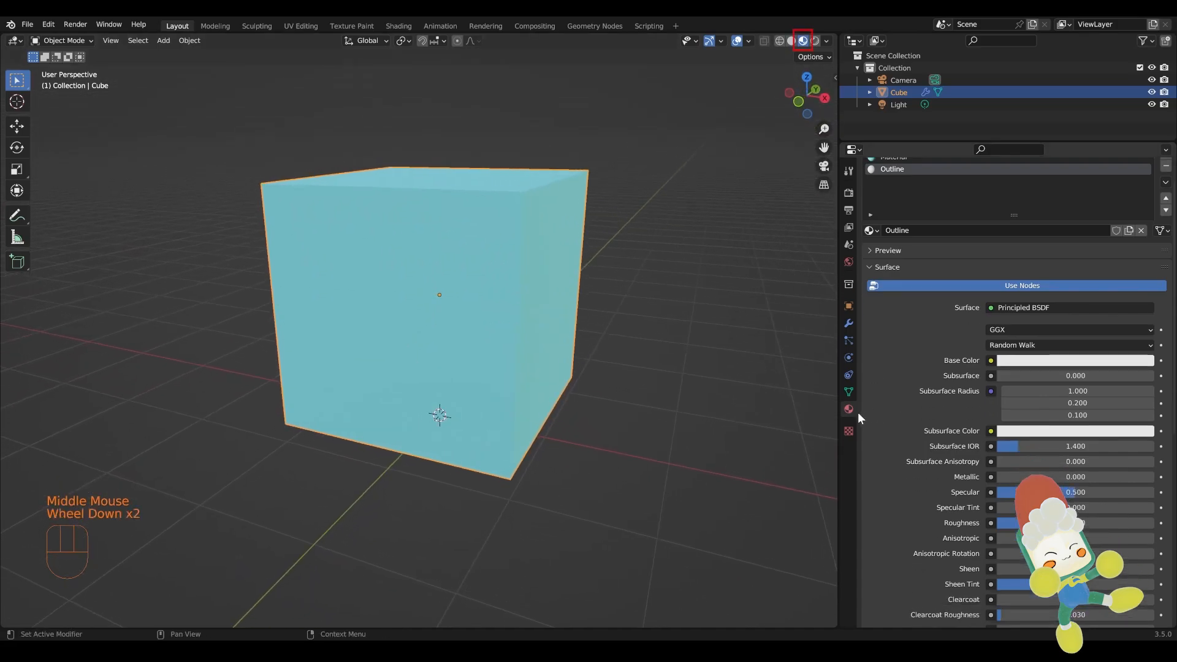
Set the scene's color management View Transform to Standard and deselect the cube
click(849, 392)
scroll(866, 325, down, 2)
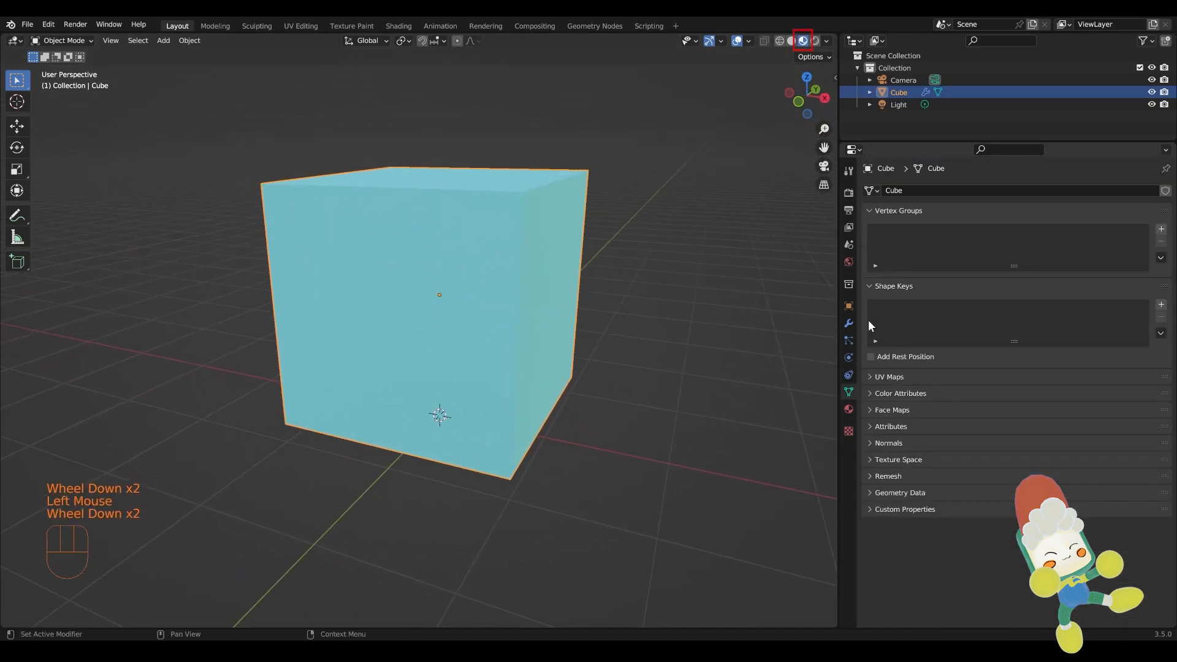
click(848, 210)
click(848, 192)
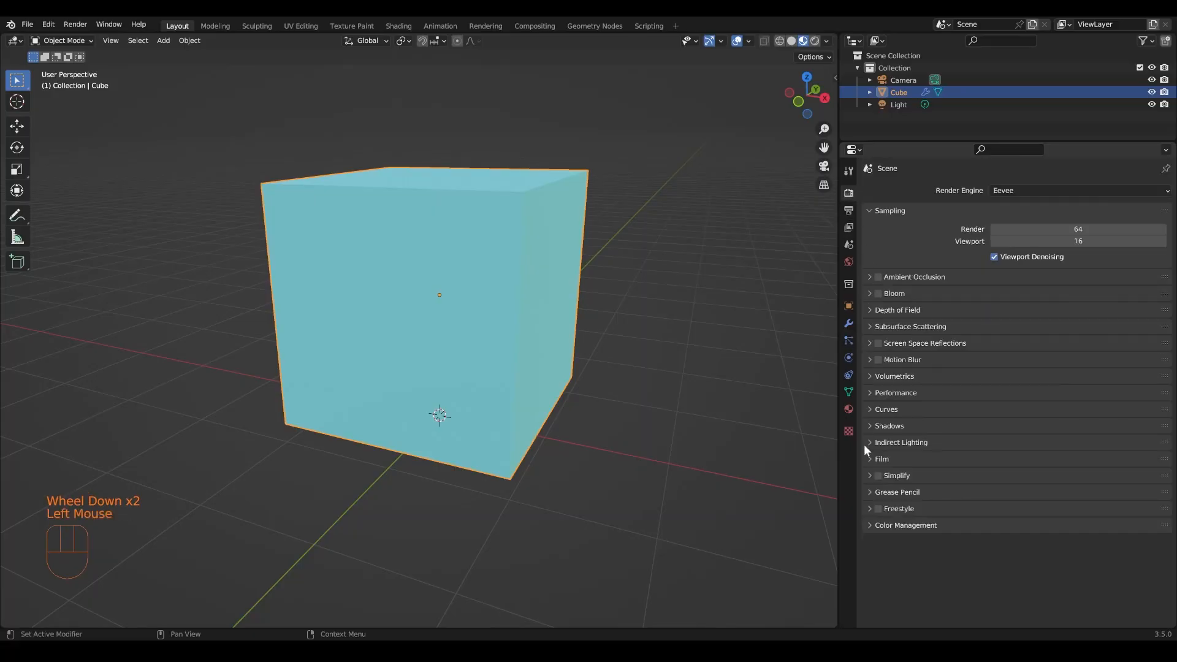
click(866, 524)
scroll(866, 524, down, 1)
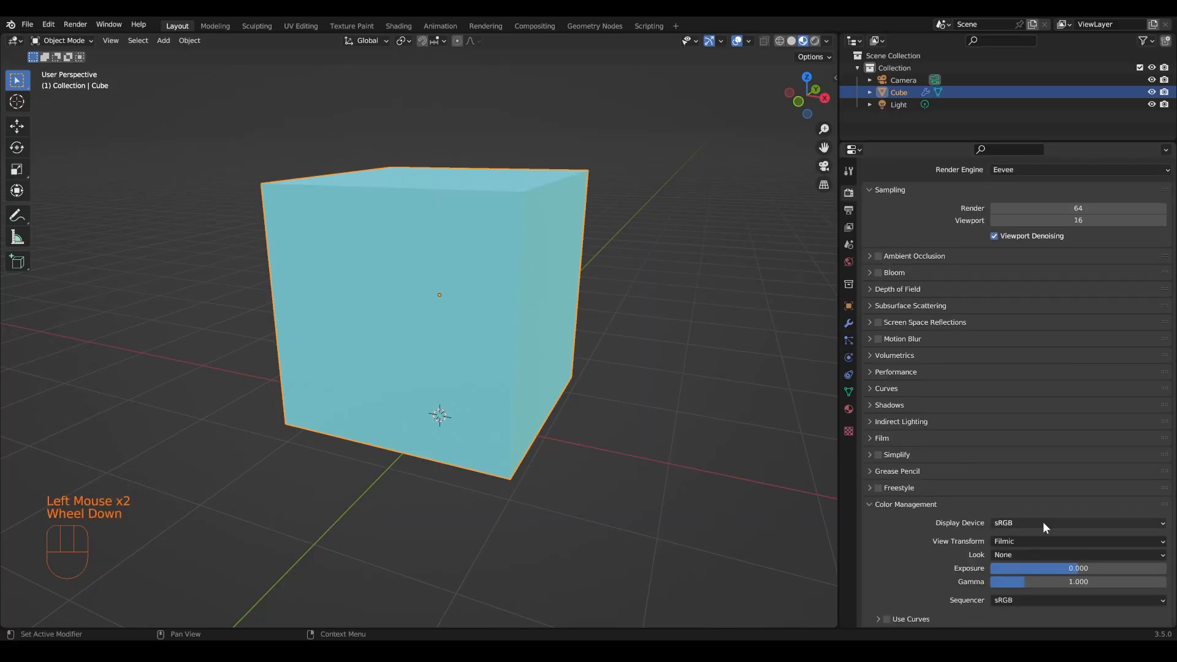
click(1048, 542)
click(1040, 556)
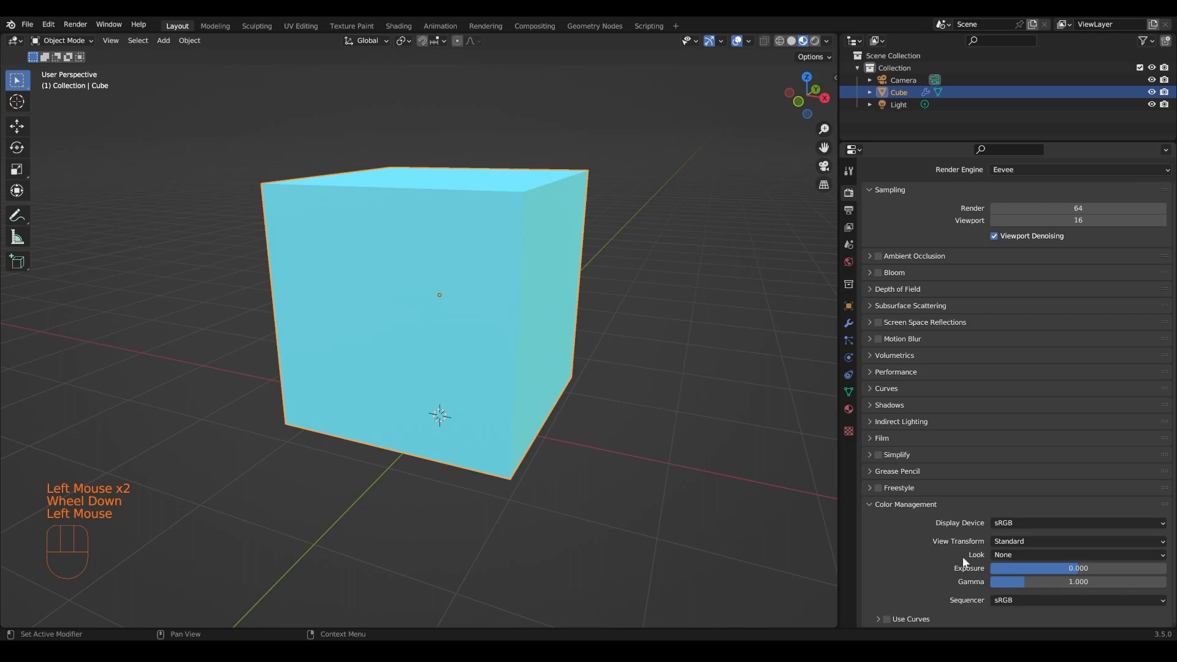
click(617, 352)
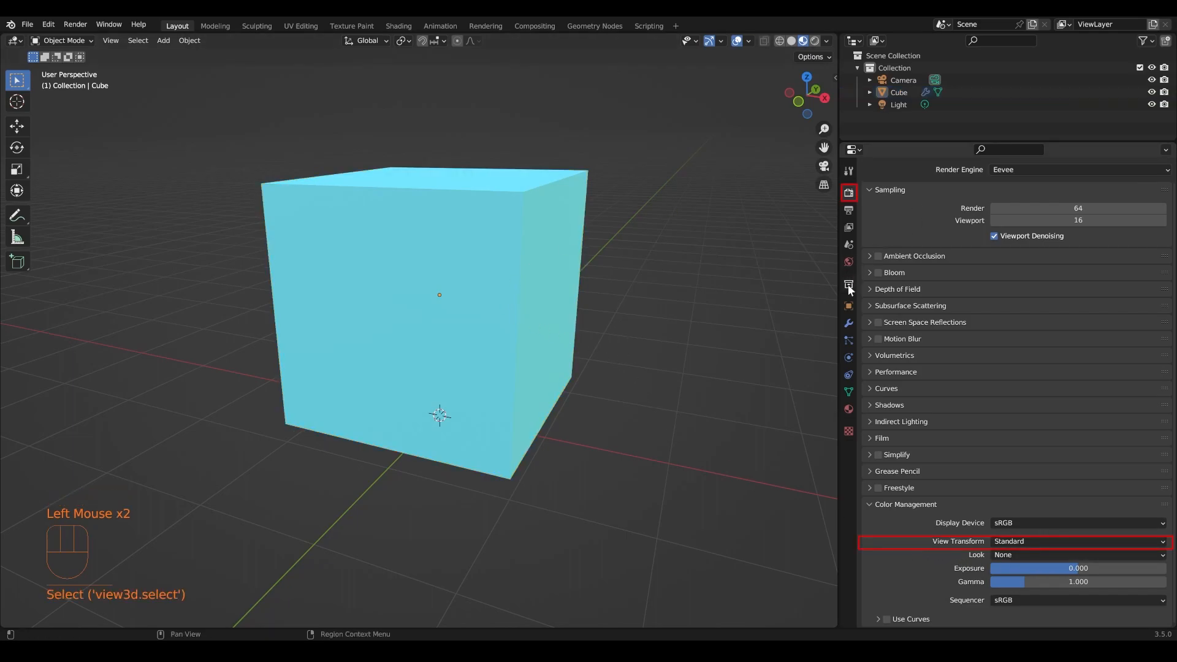
Split the 3D viewport horizontally and turn the lower area into a Shader Editor showing the Outline material's nodes
click(849, 409)
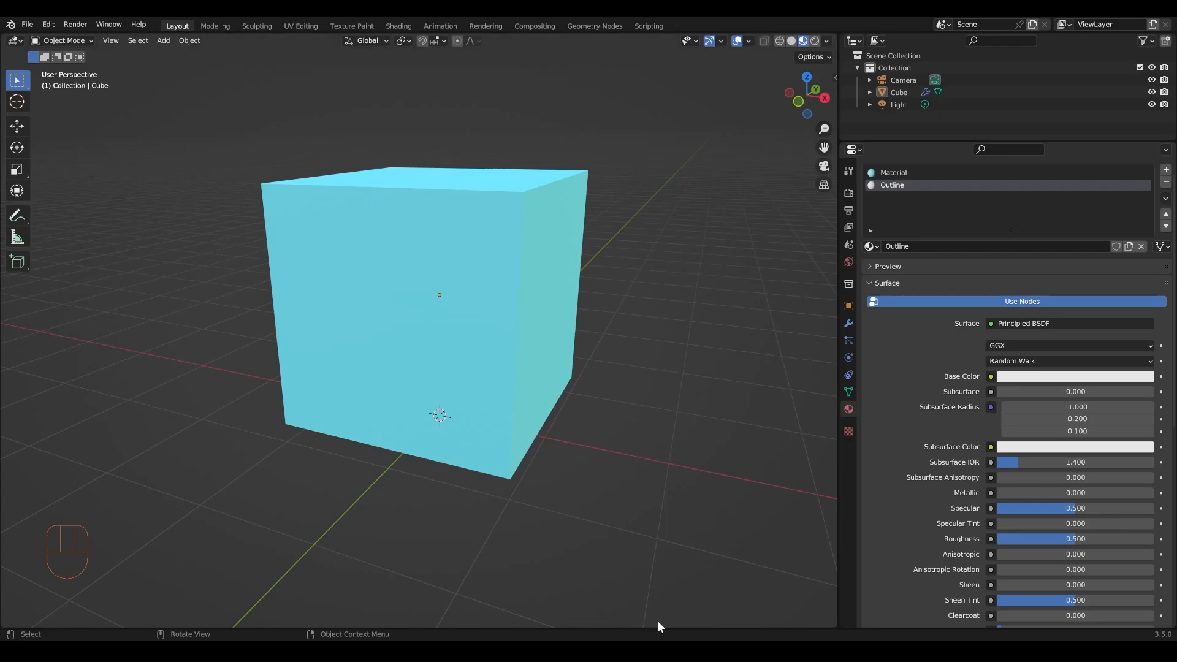
drag(837, 627, 114, 380)
click(61, 377)
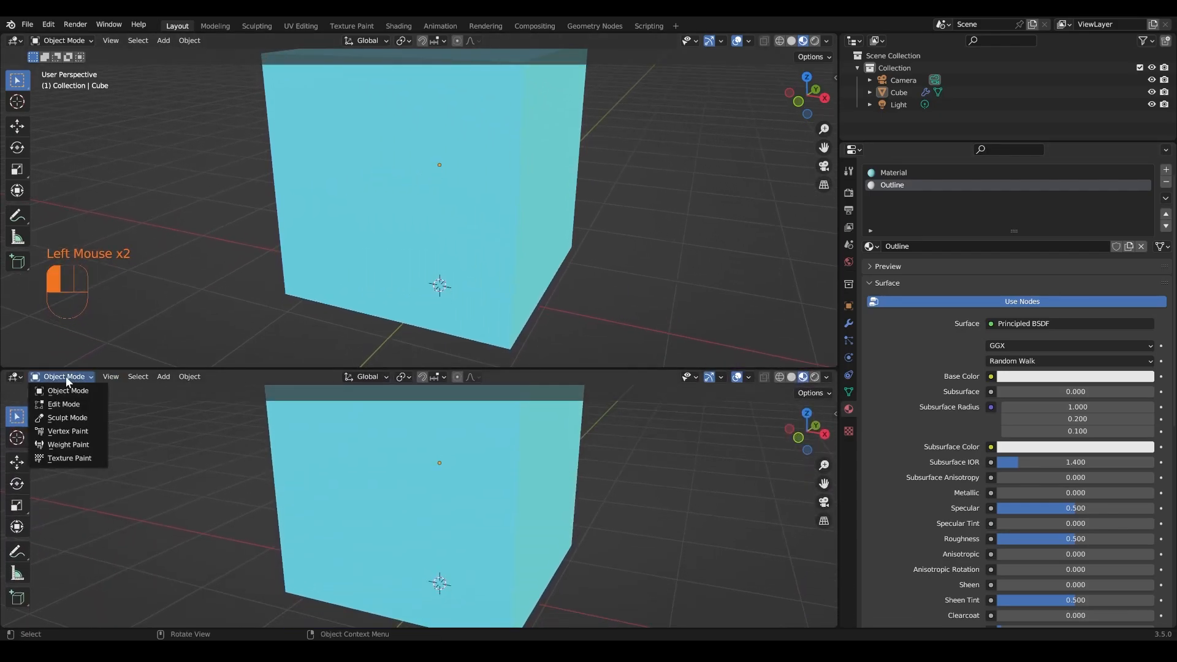
click(16, 378)
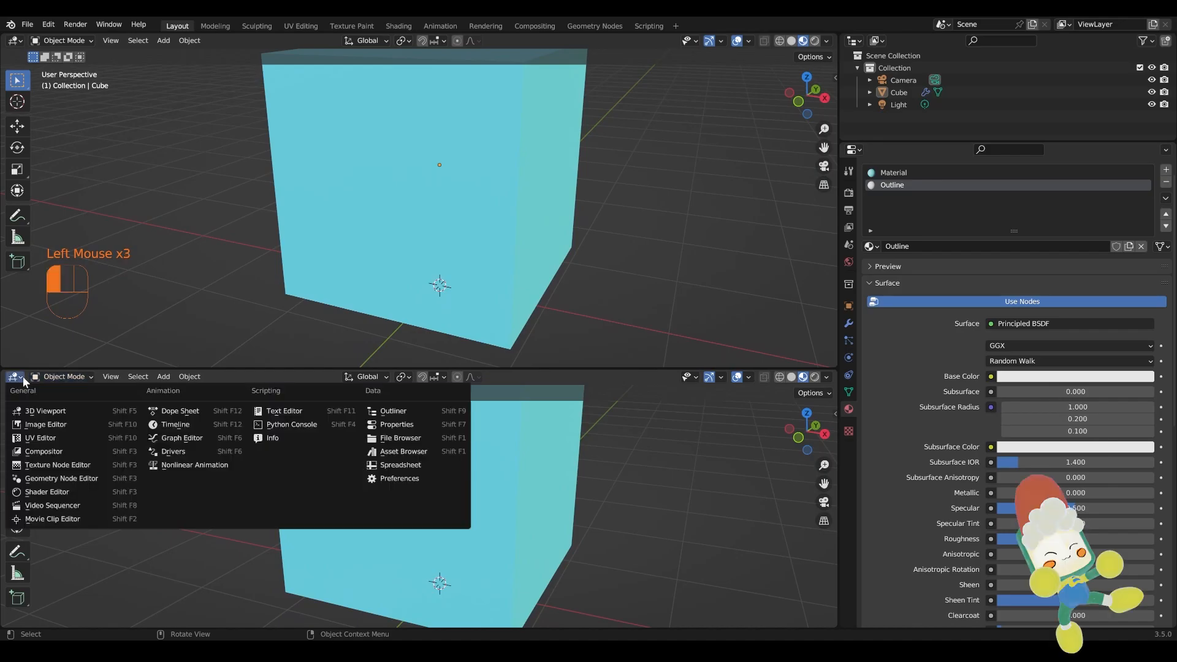
click(63, 491)
scroll(429, 505, down, 1)
scroll(429, 505, up, 1)
middle_drag(429, 504, 432, 471)
scroll(471, 420, up, 2)
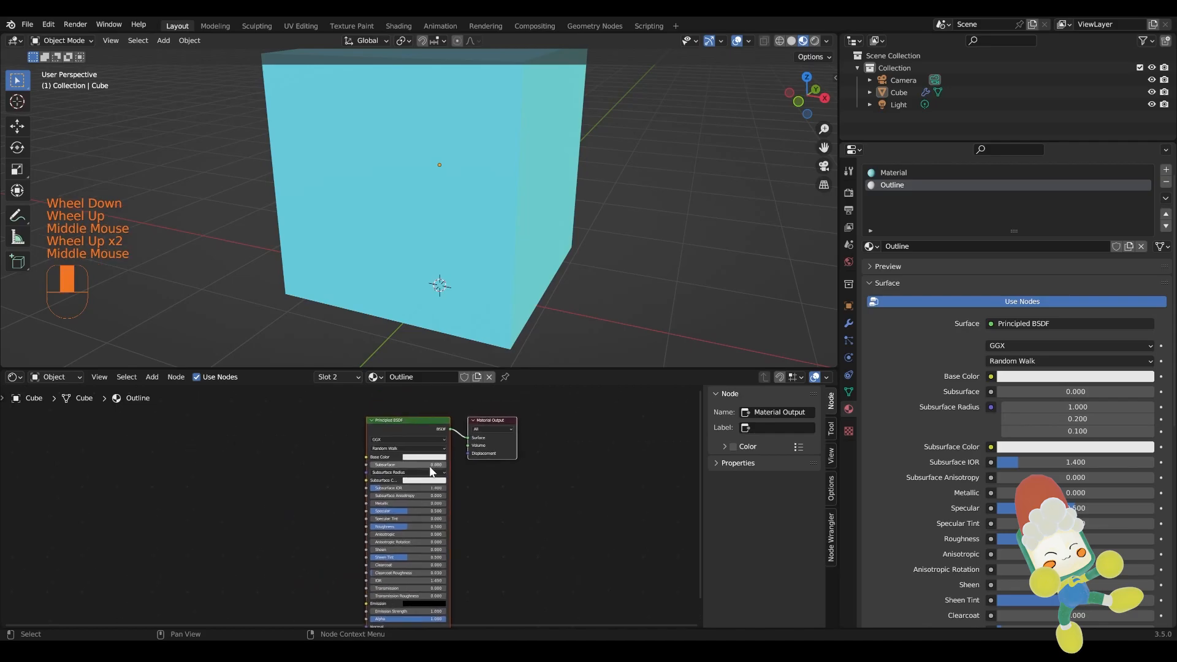
Detach the Principled BSDF node from the Outline material's output and delete it
alt+right_drag(457, 449, 461, 414)
click(500, 478)
drag(417, 420, 259, 417)
click(259, 417)
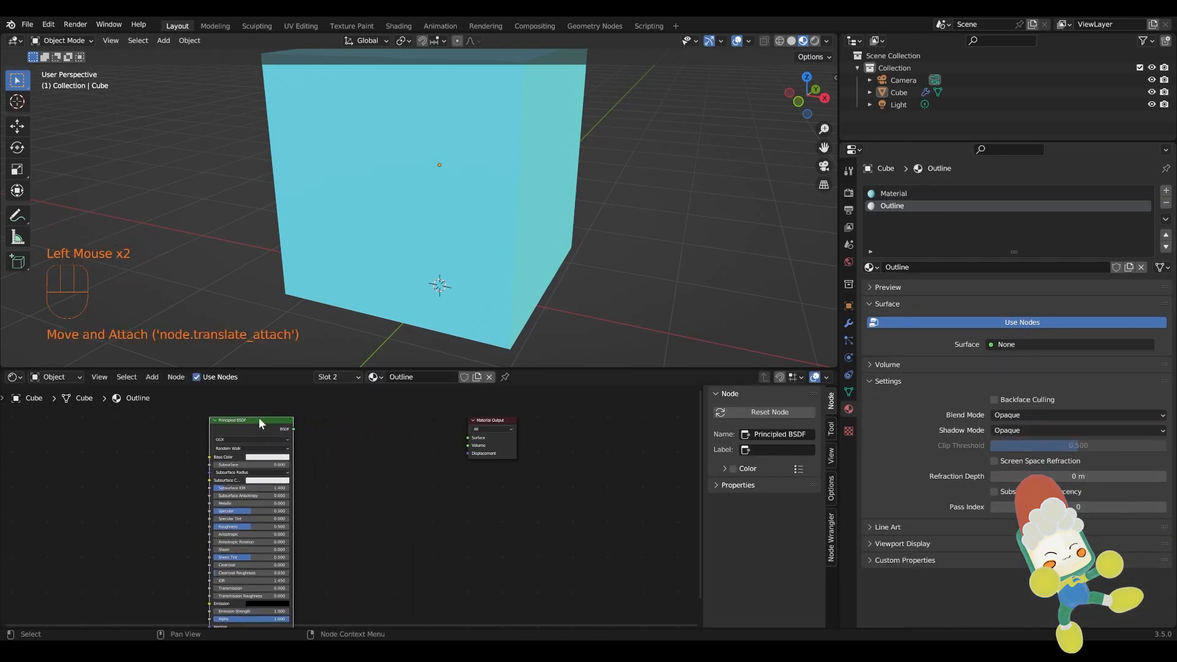
key(Delete)
click(288, 429)
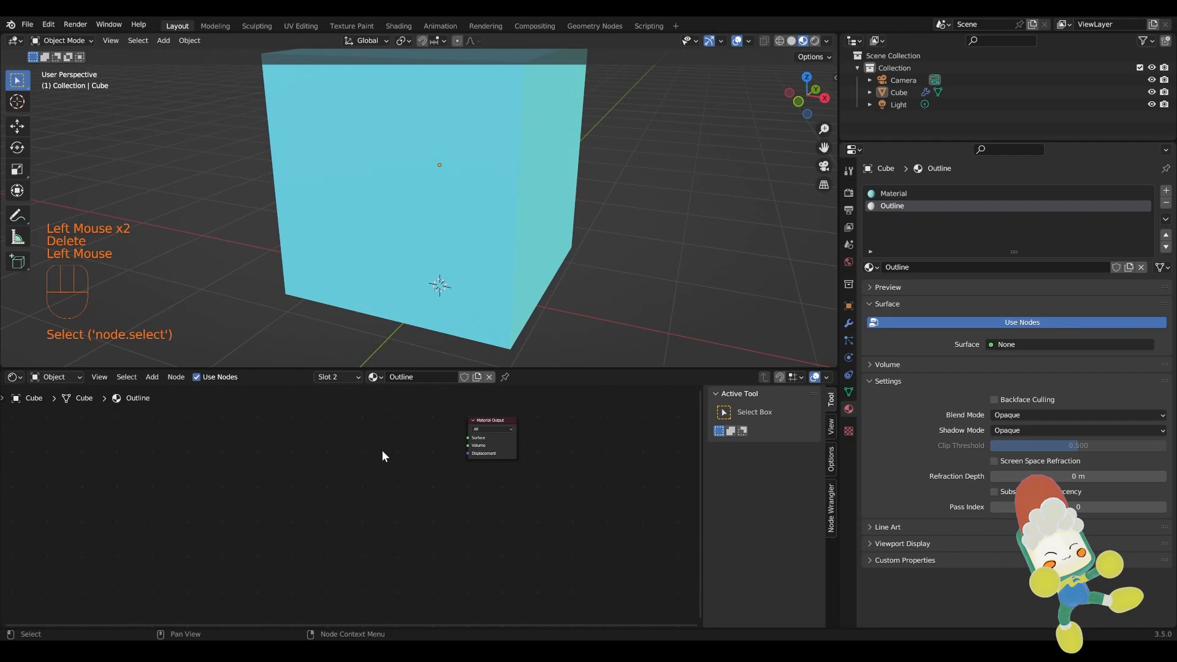
Add an Emission node and connect its output to the Surface input of Material Output
key(shift+a)
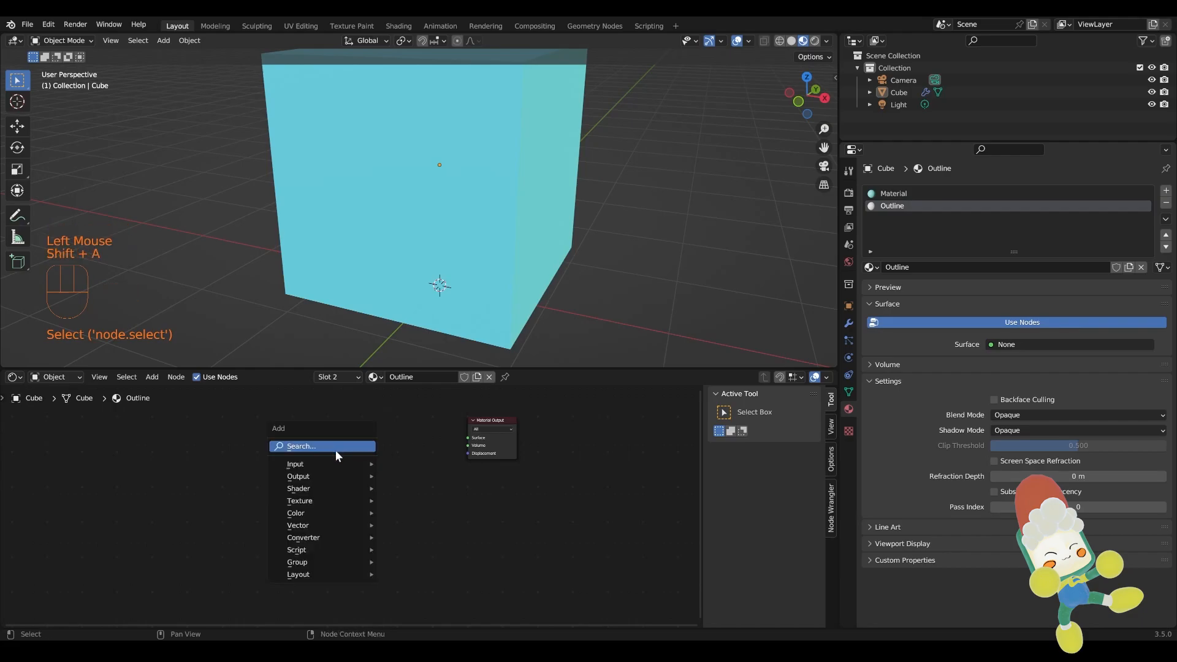
text(emi)
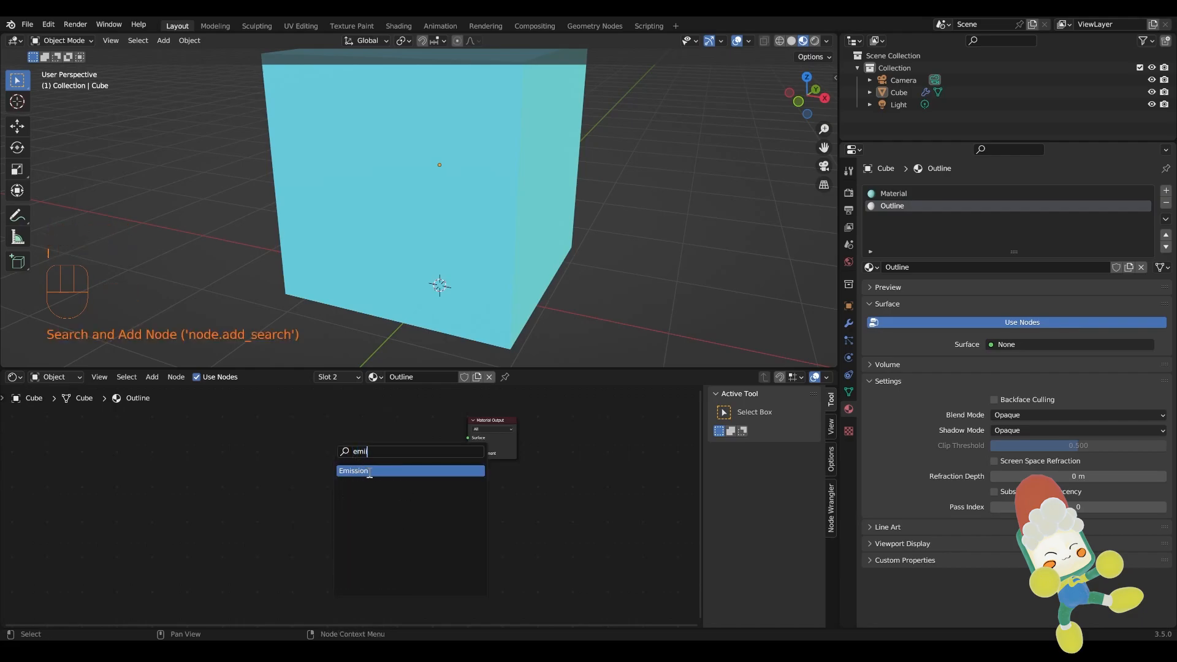
key(Return)
click(387, 464)
drag(401, 445, 468, 438)
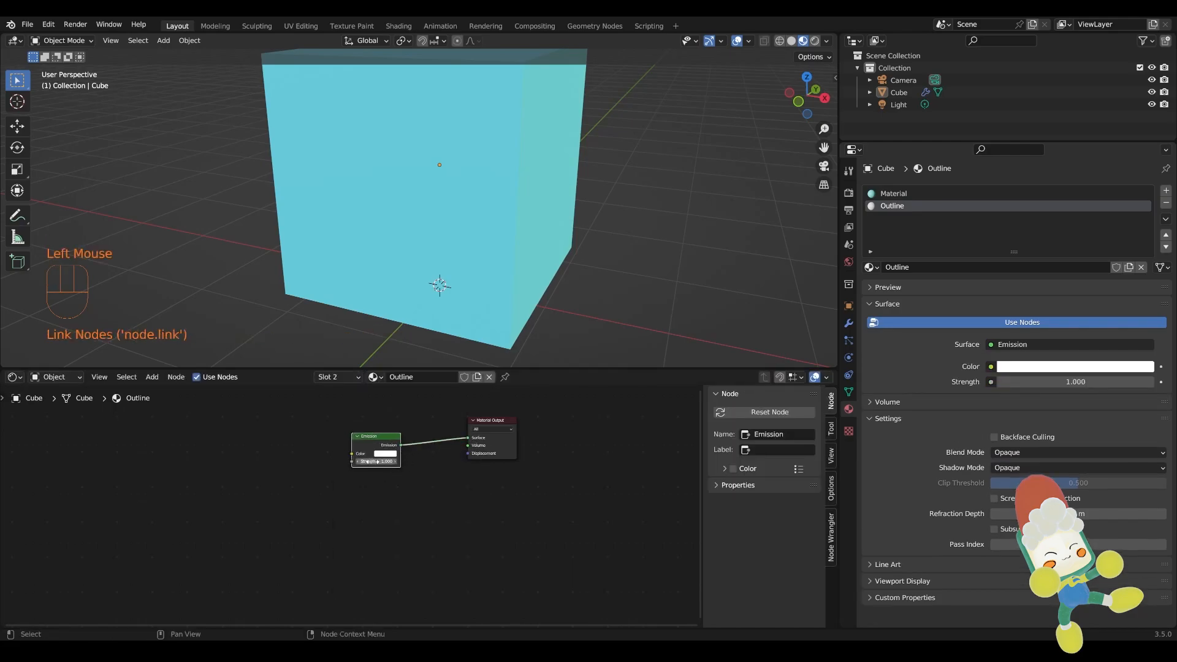
Set the Emission node's color to black
click(383, 455)
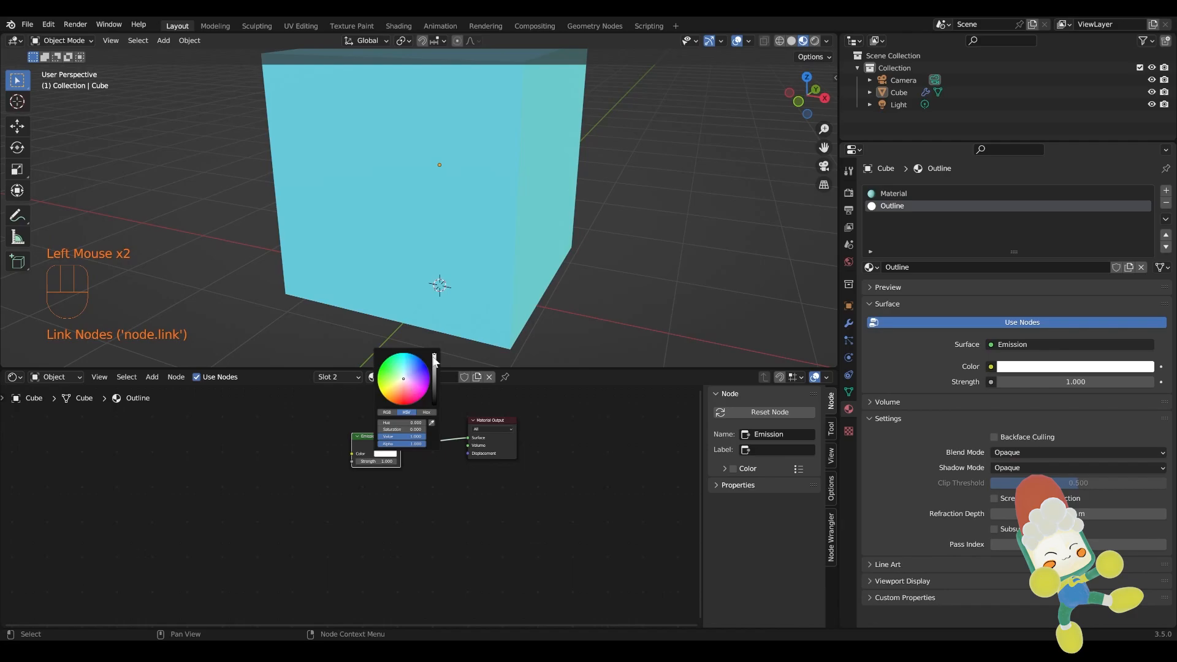
drag(435, 362, 434, 405)
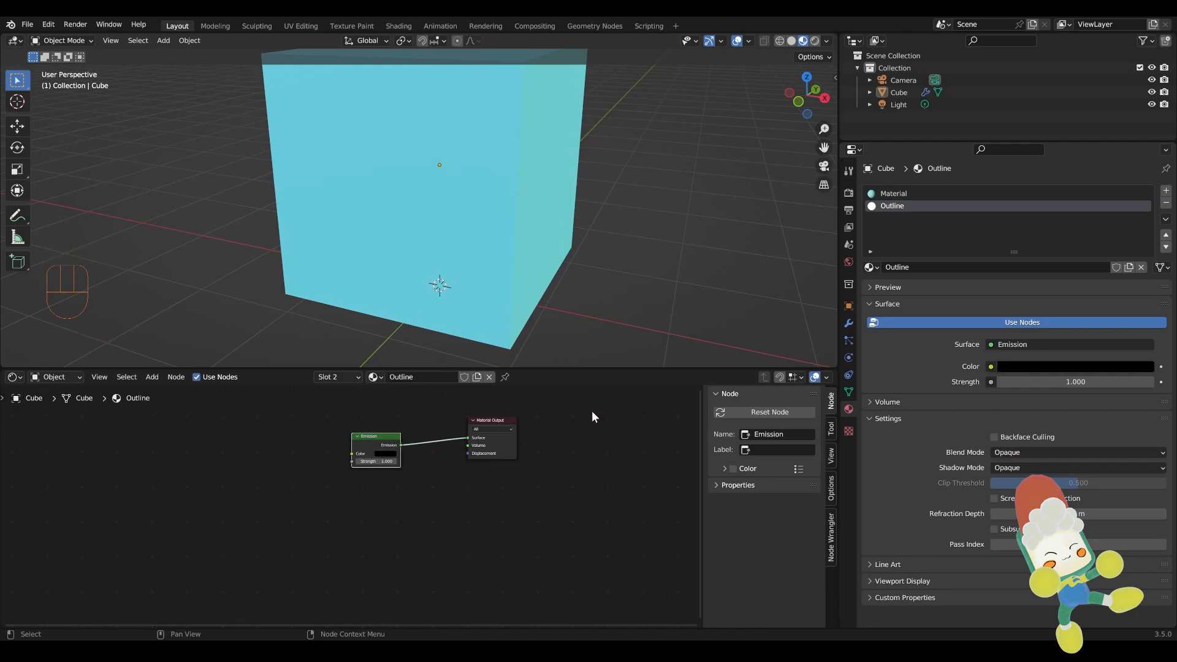
click(640, 448)
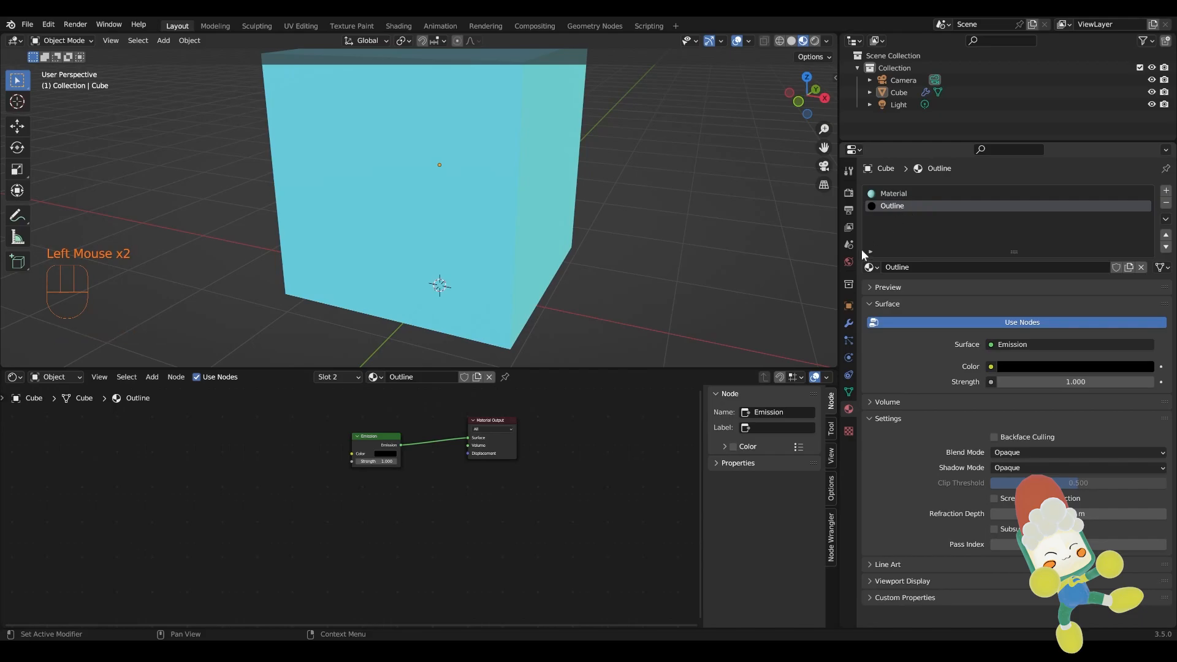
Enable Flip for the normals in the cube's Solidify modifier
click(851, 325)
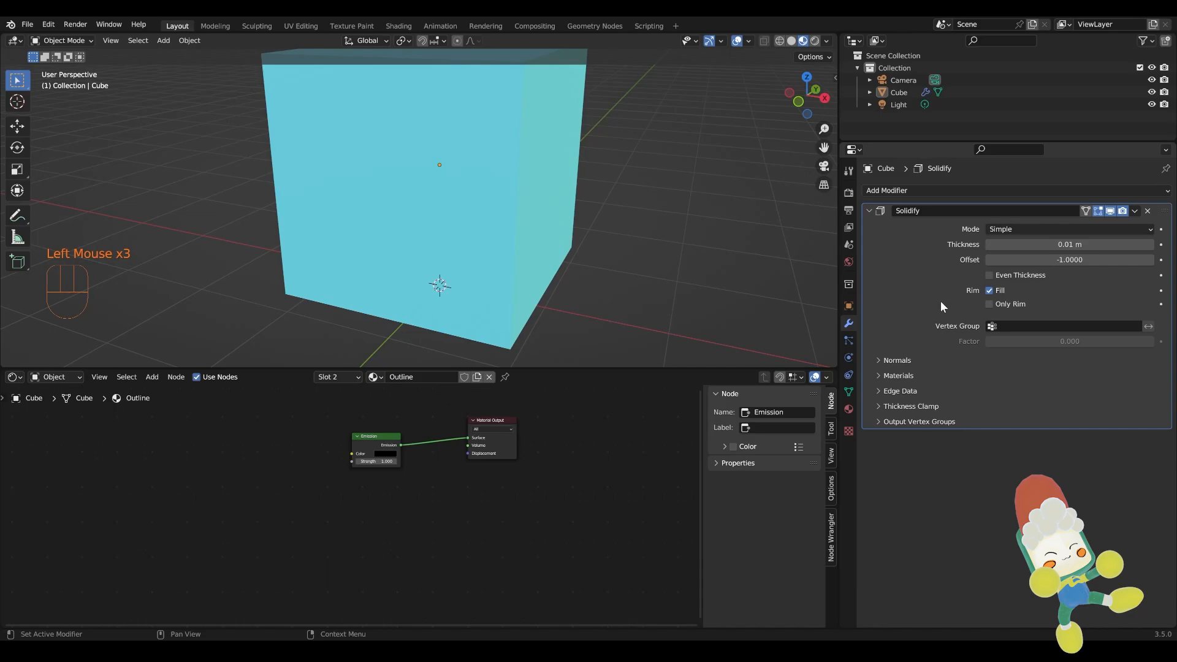
click(884, 351)
click(881, 358)
click(989, 379)
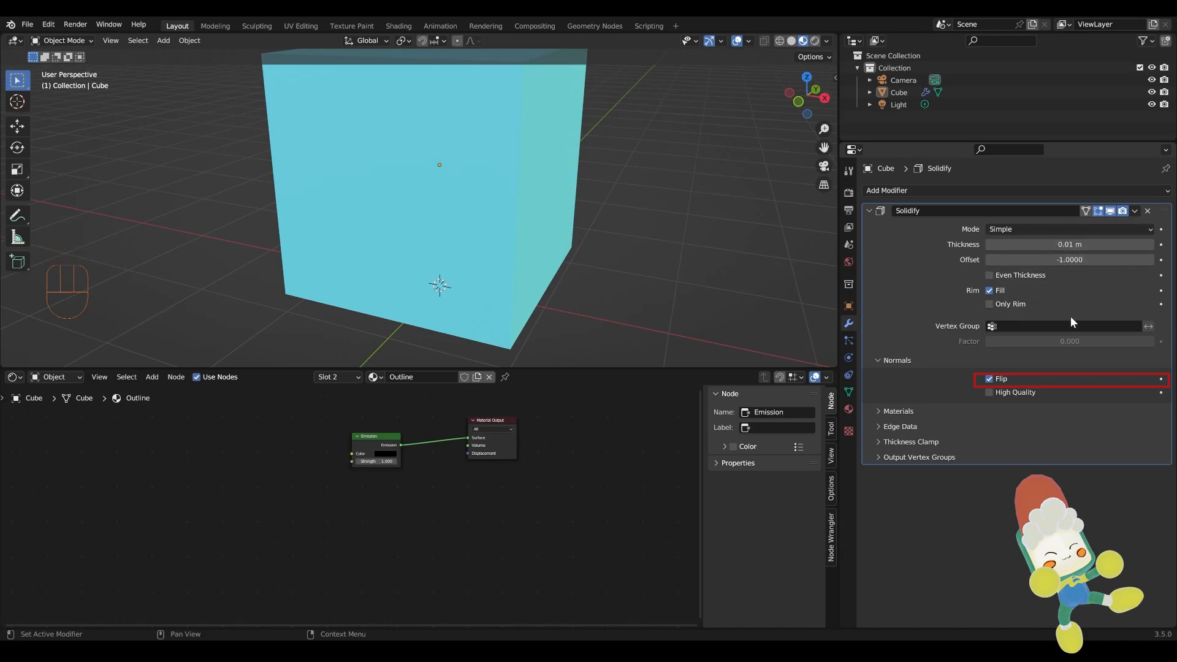
Set the Material Offset to 1 in the cube's Solidify modifier
click(877, 412)
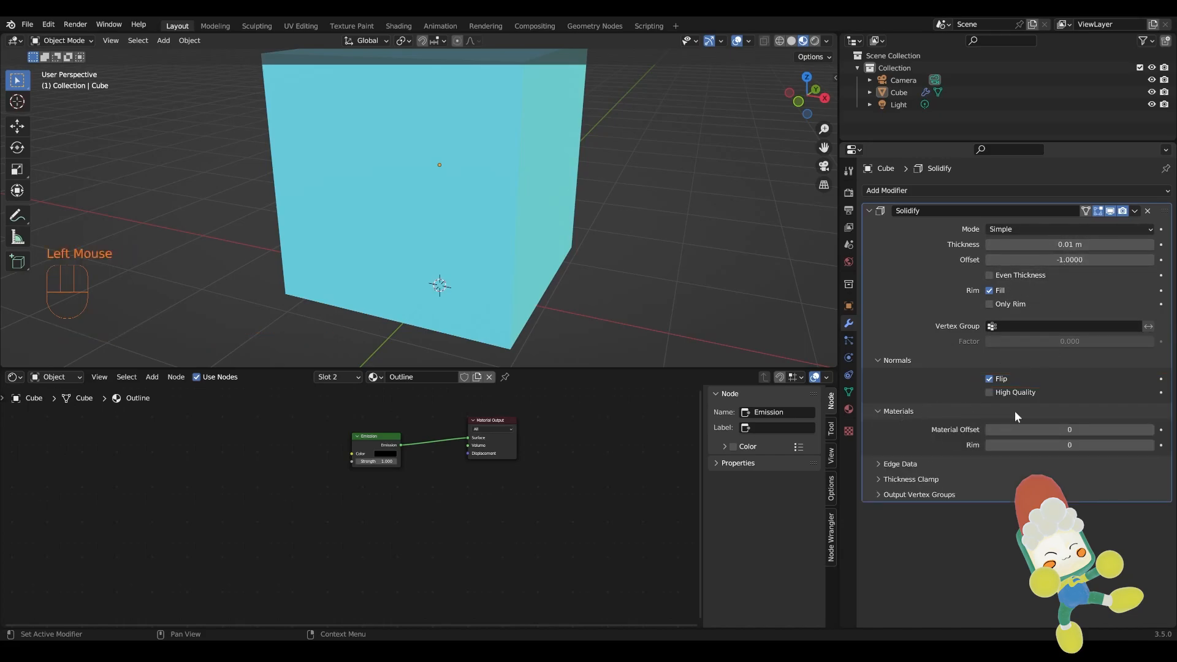
drag(1082, 430, 1025, 430)
click(1091, 430)
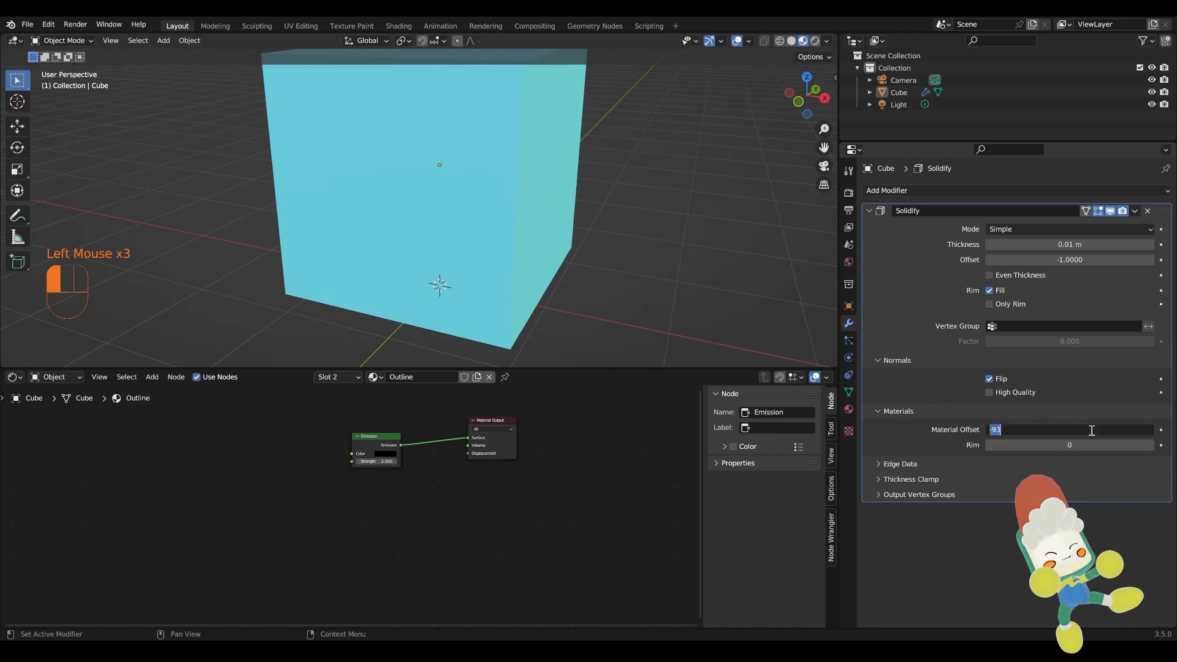
text(1)
key(Return)
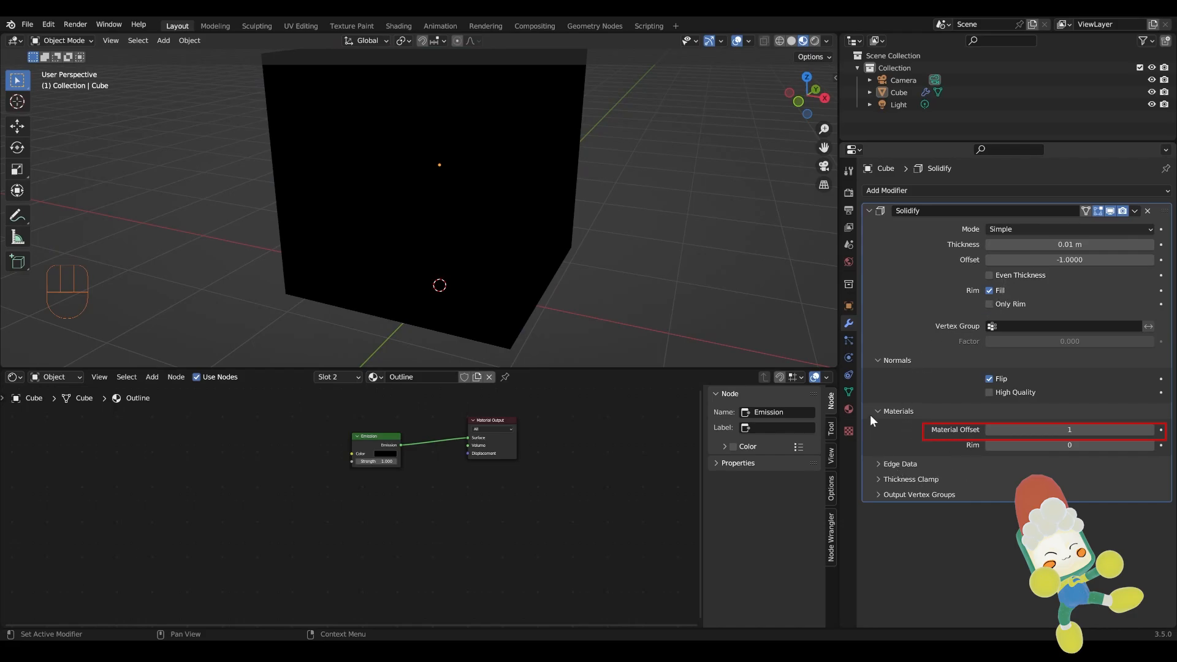
click(880, 463)
click(880, 463)
click(877, 479)
click(877, 479)
click(879, 497)
click(879, 497)
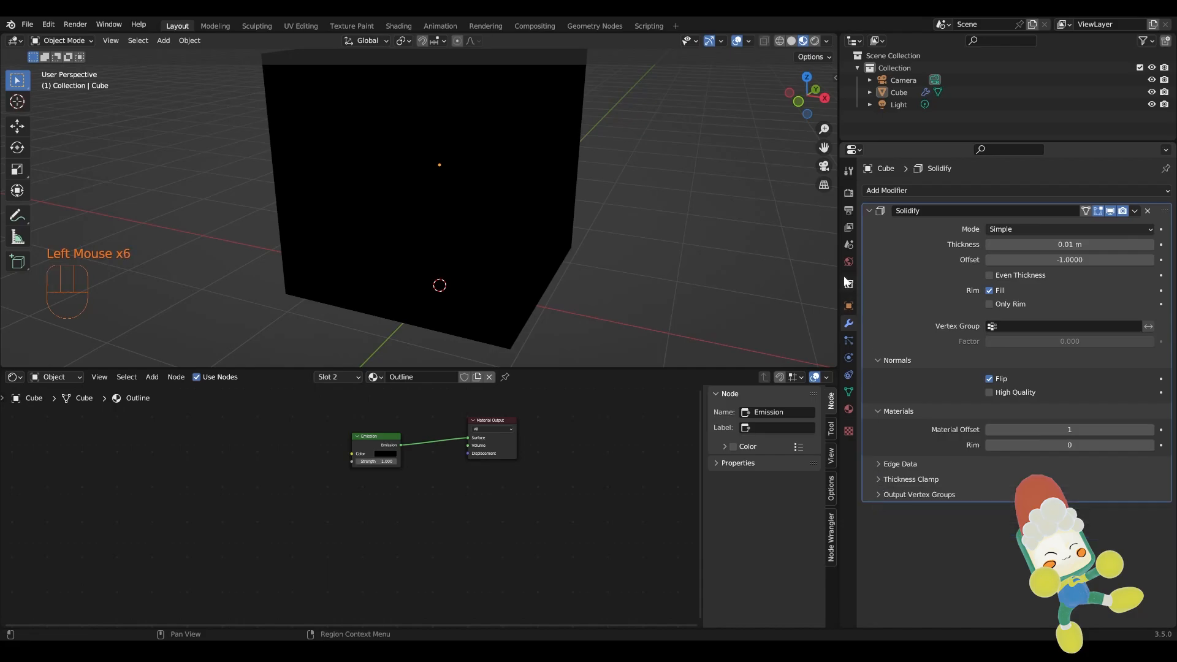
Enable Backface Culling for the Outline material
click(848, 409)
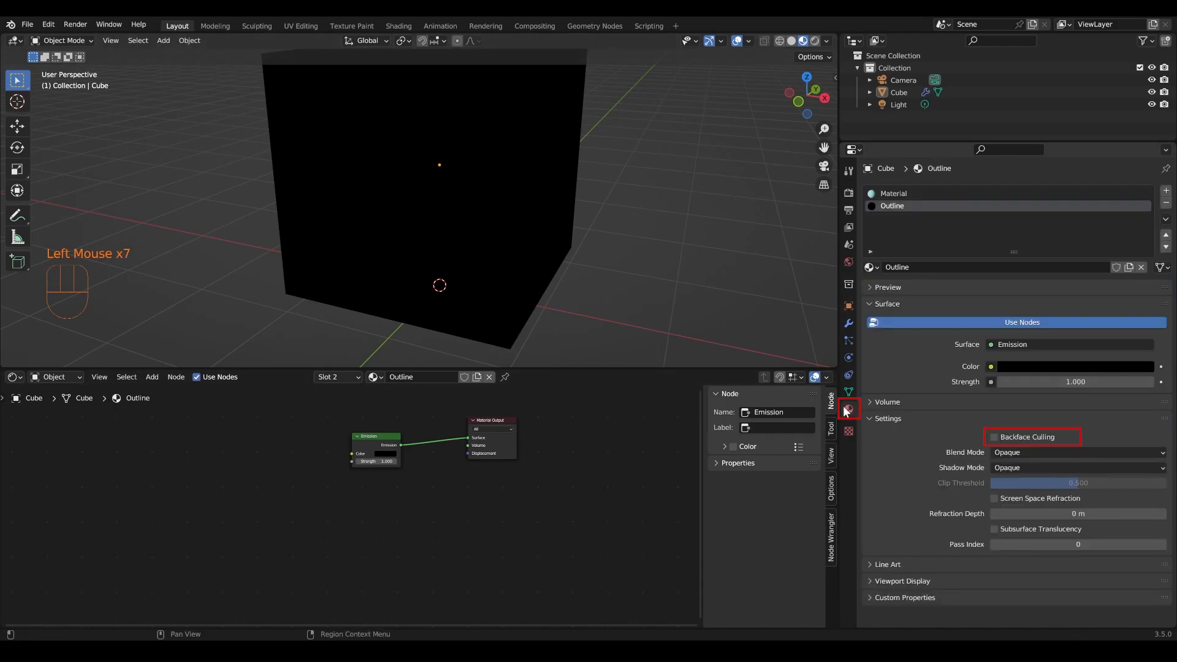
click(994, 437)
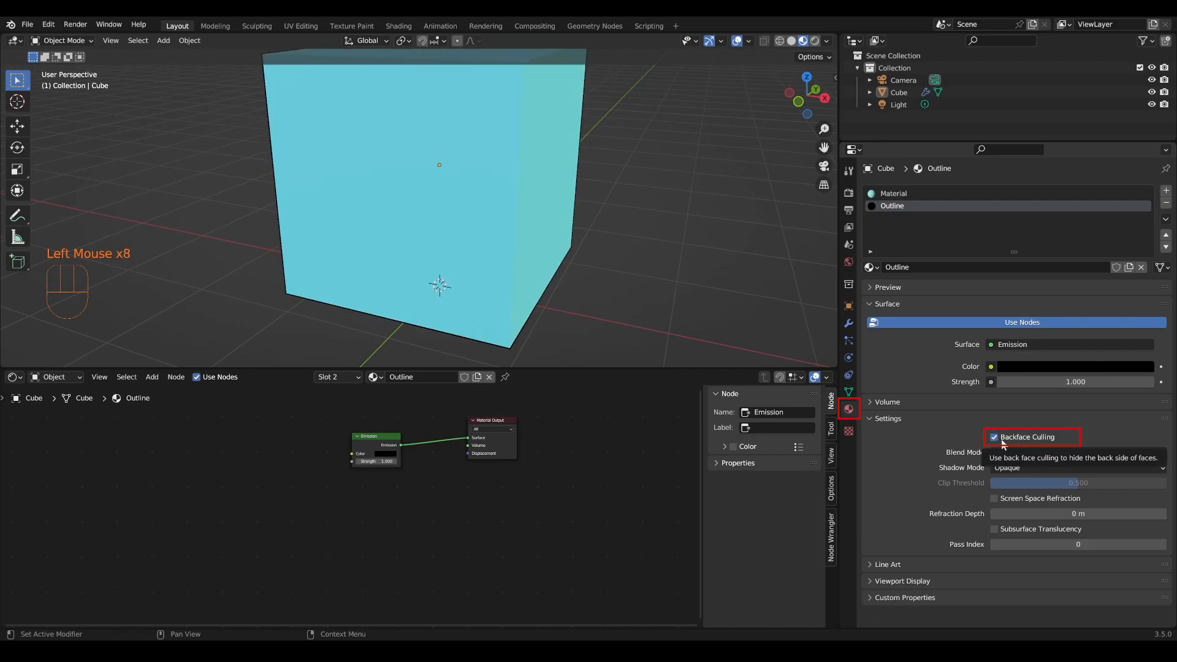
Set the Solidify modifier's thickness to -0.15 m and view the whole outlined cube
click(848, 323)
drag(1070, 244, 1015, 244)
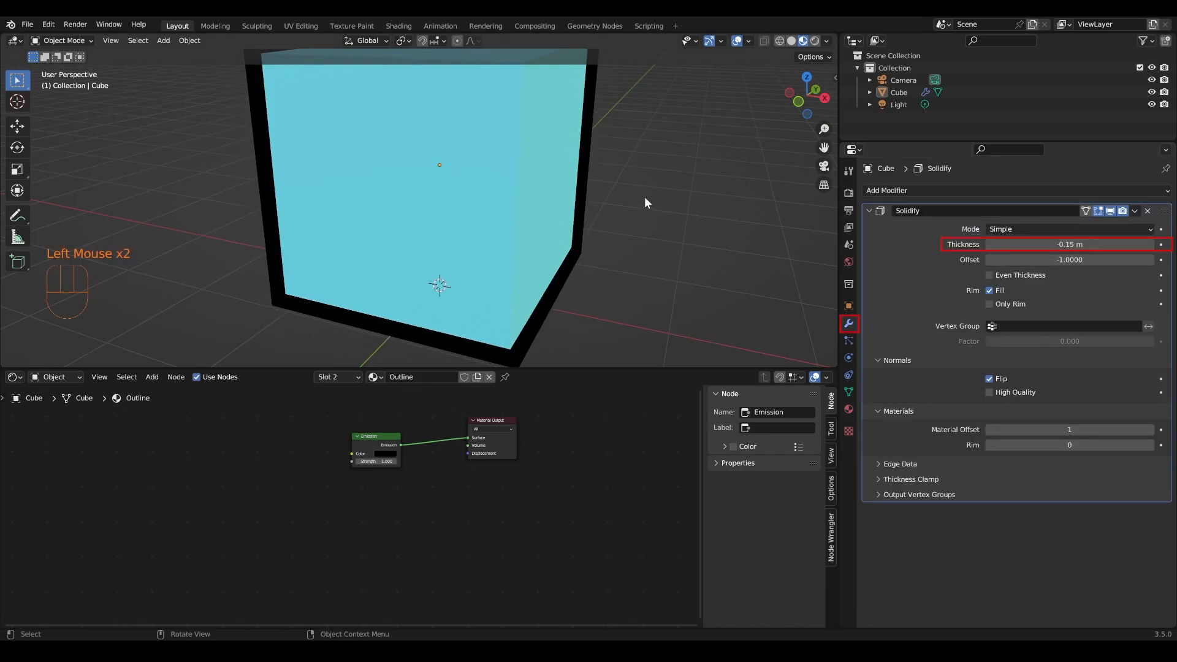
scroll(646, 200, down, 2)
shift+middle_drag(615, 213, 622, 230)
middle_drag(622, 230, 528, 244)
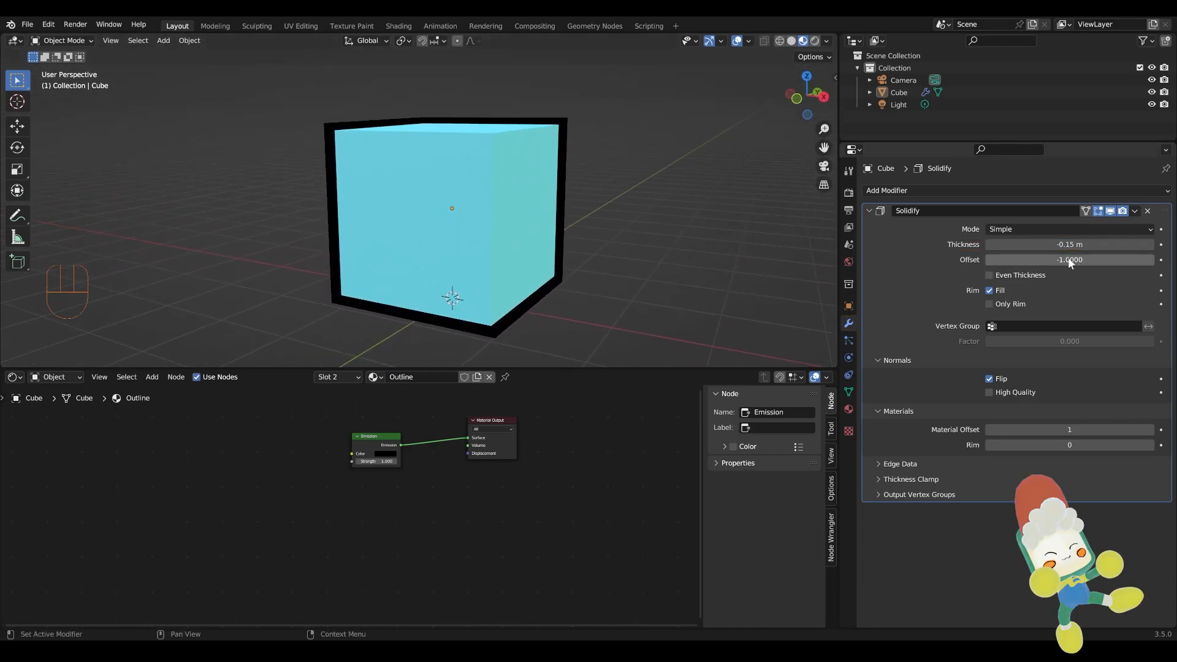
Try other Solidify offset and thickness values, including a very thick outline at -1.4 m
drag(1069, 262, 1152, 262)
drag(1069, 244, 988, 260)
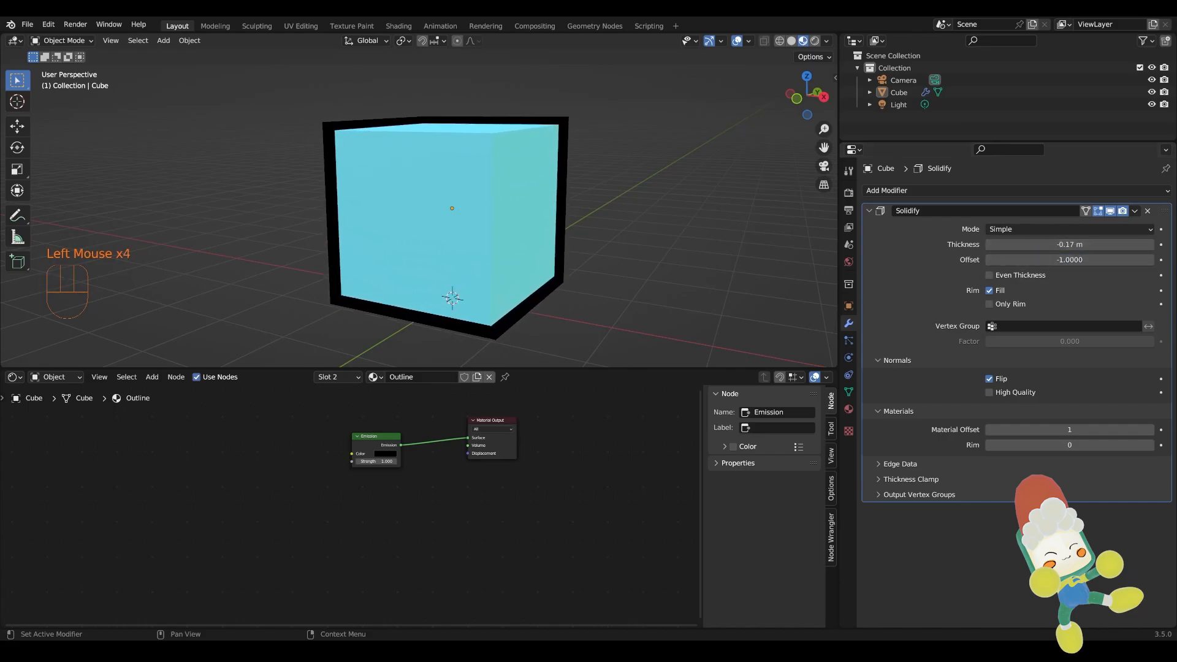
drag(1102, 244, 1036, 244)
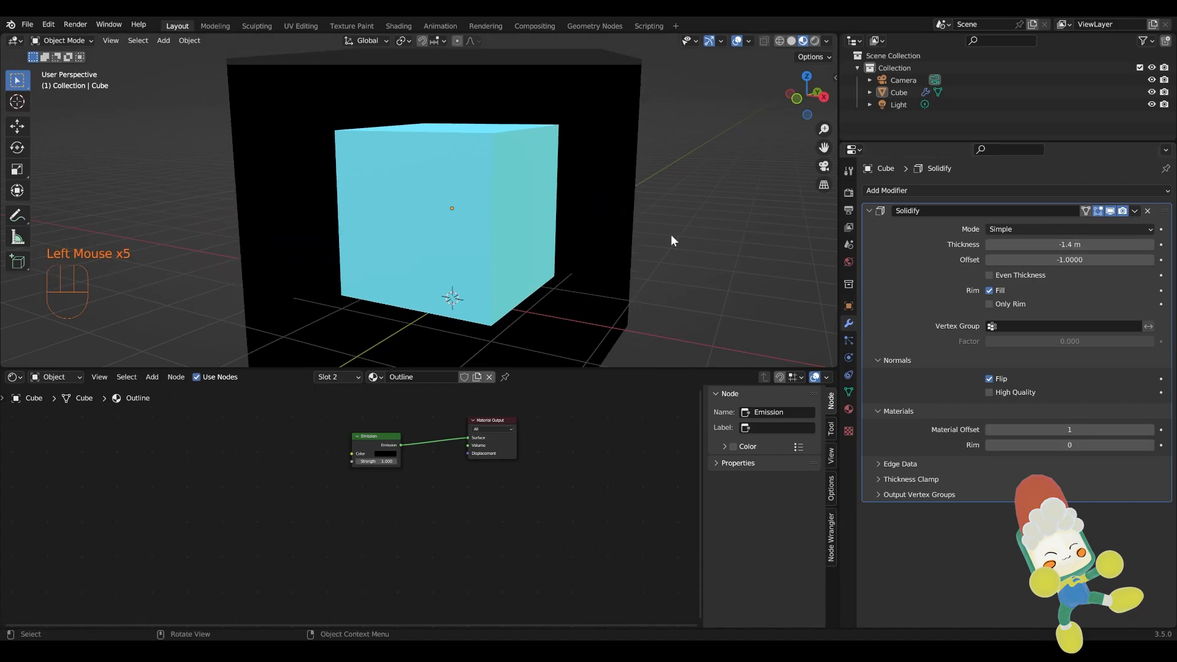
scroll(692, 234, down, 2)
middle_drag(648, 223, 646, 220)
drag(1103, 244, 1027, 243)
middle_drag(638, 228, 551, 245)
scroll(554, 249, up, 2)
scroll(594, 244, down, 1)
Set the Solidify thickness to -0.17 m and check the outline from other sides of the cube
drag(1042, 244, 1167, 244)
middle_drag(503, 288, 189, 233)
scroll(307, 239, up, 3)
middle_drag(392, 245, 465, 241)
scroll(447, 253, down, 2)
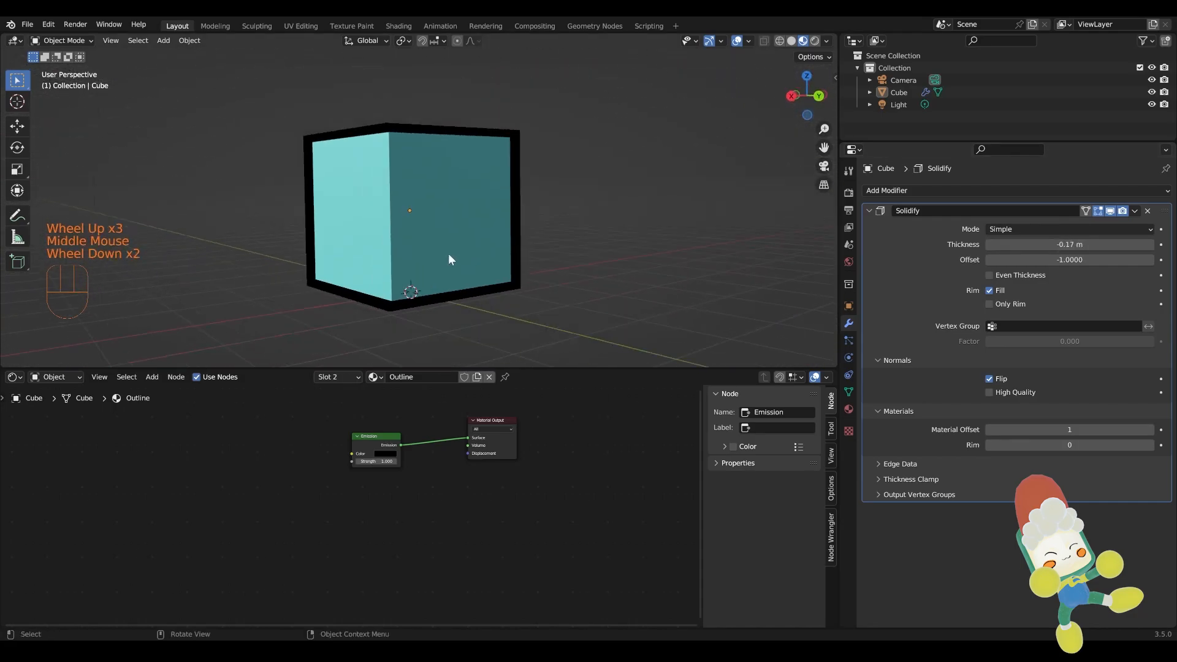
Move the Emission node closer to Material Output and feed its Color input from a new Image Texture node's Color output
drag(372, 440, 412, 429)
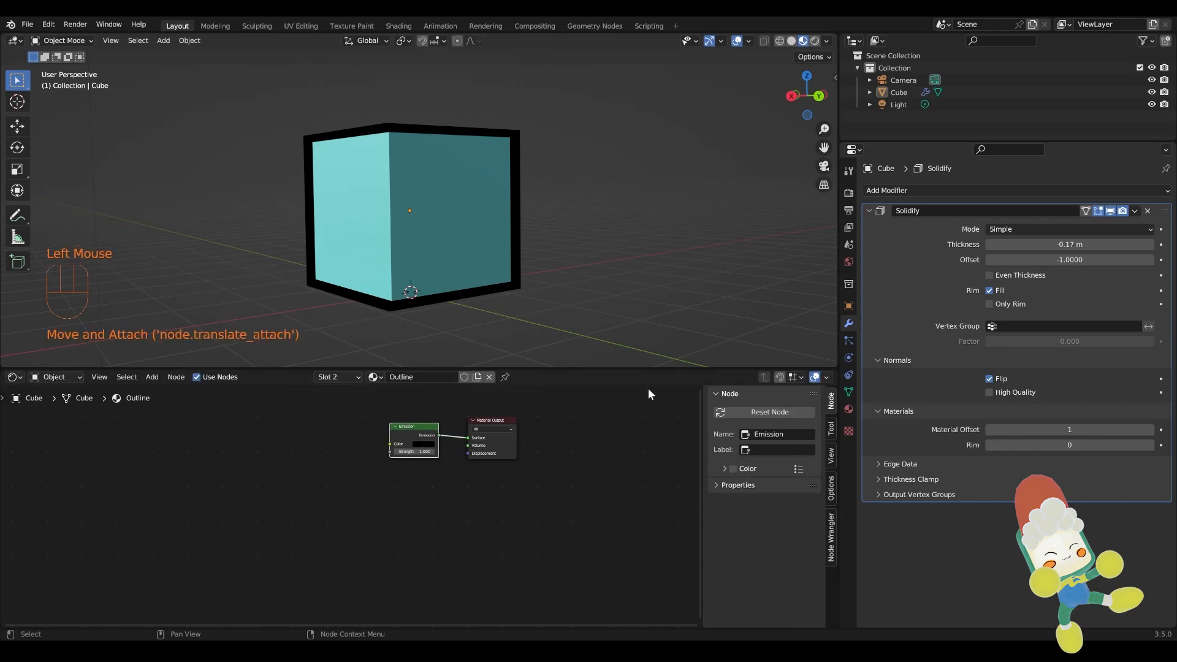
middle_drag(532, 300, 501, 252)
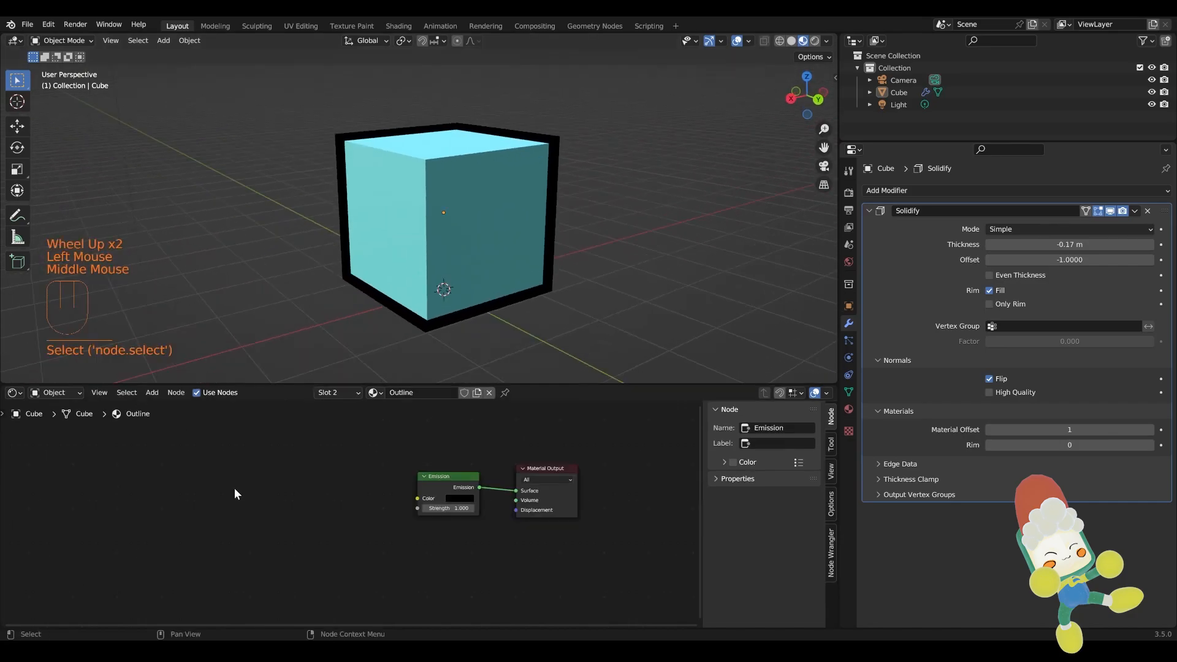
key(shift+a)
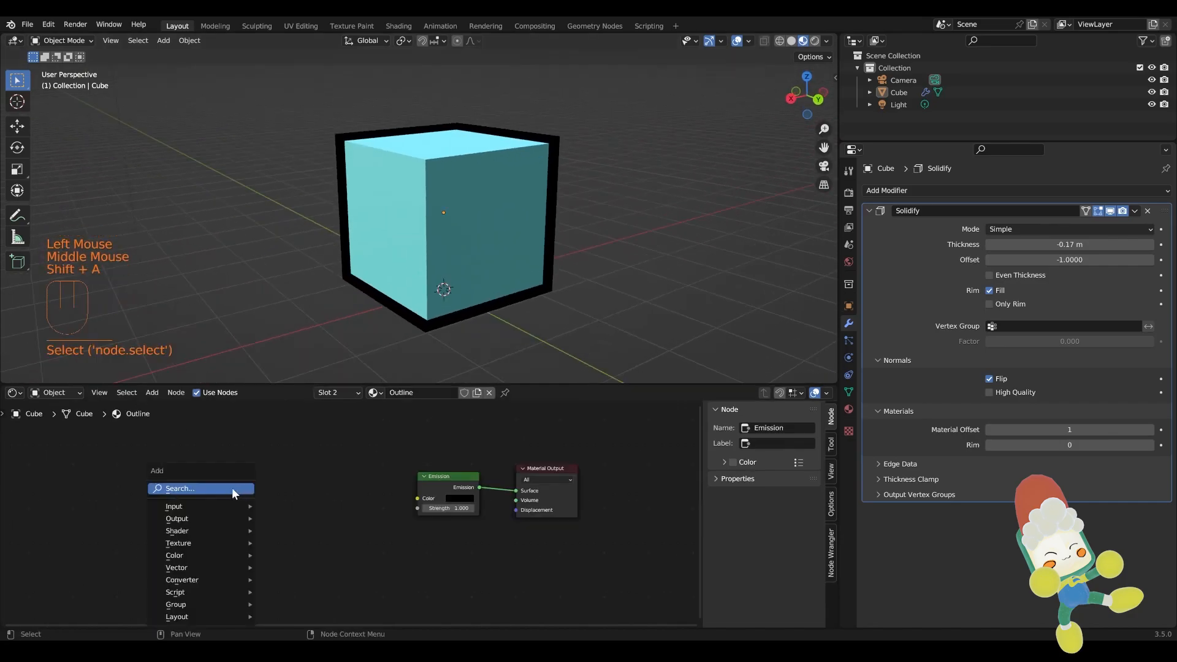
click(212, 486)
text(image)
click(257, 509)
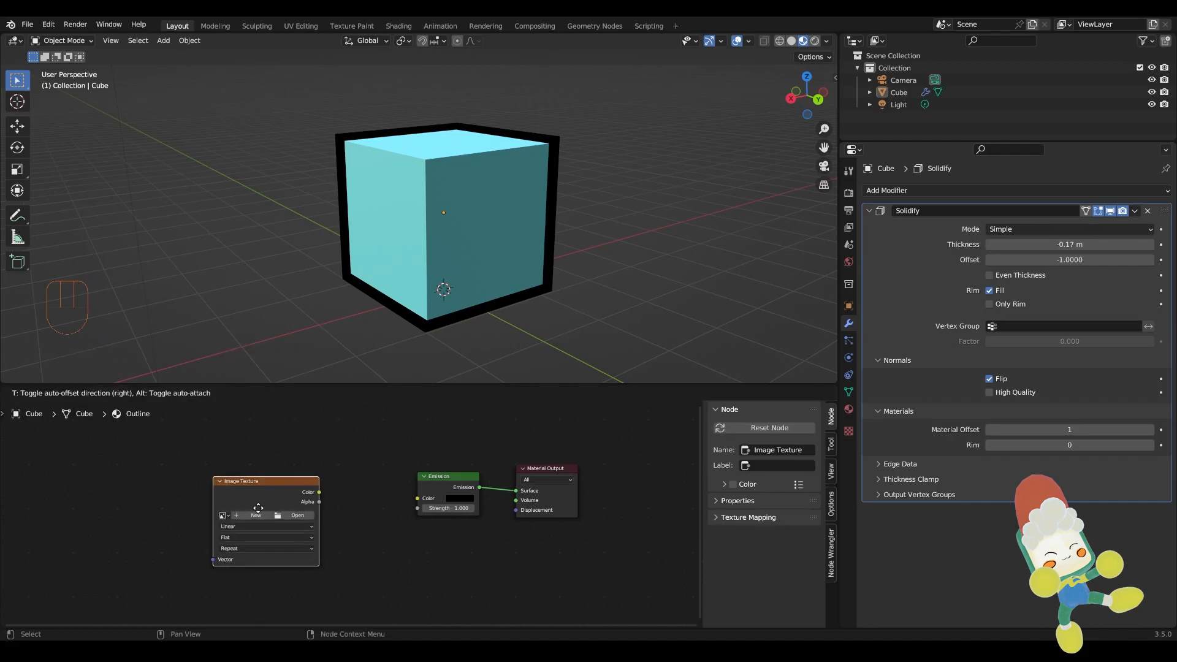
click(265, 522)
drag(324, 500, 418, 499)
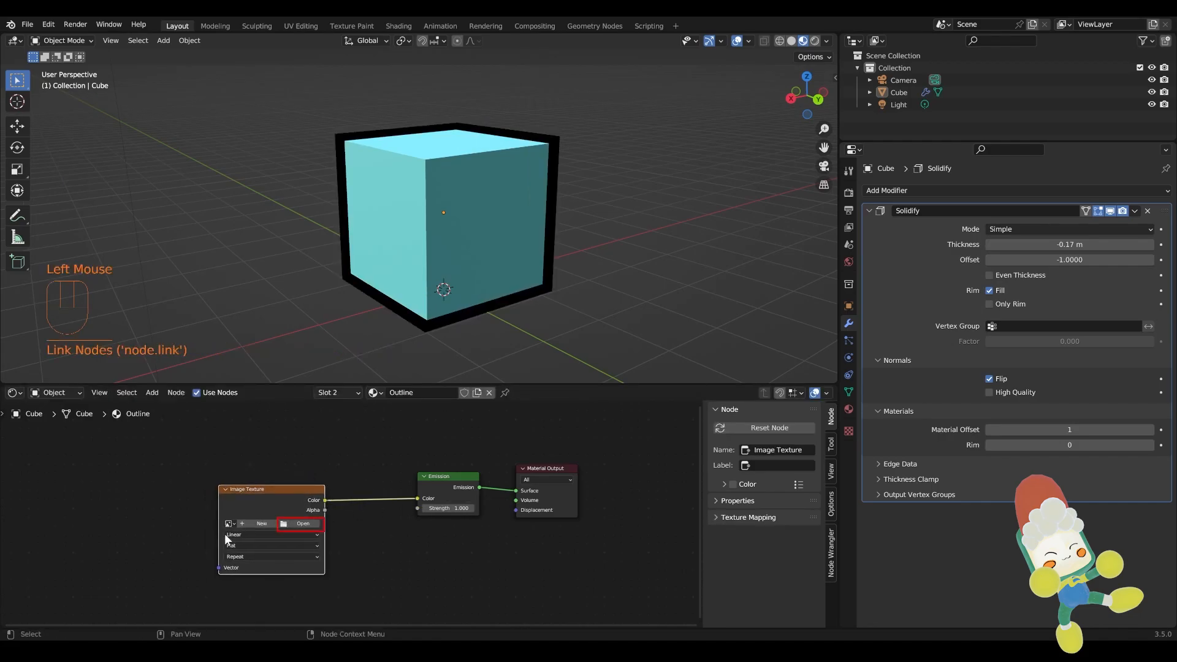
Load Punk Collages.png into the Image Texture node and set the Solidify thickness to -0.58 m
click(300, 524)
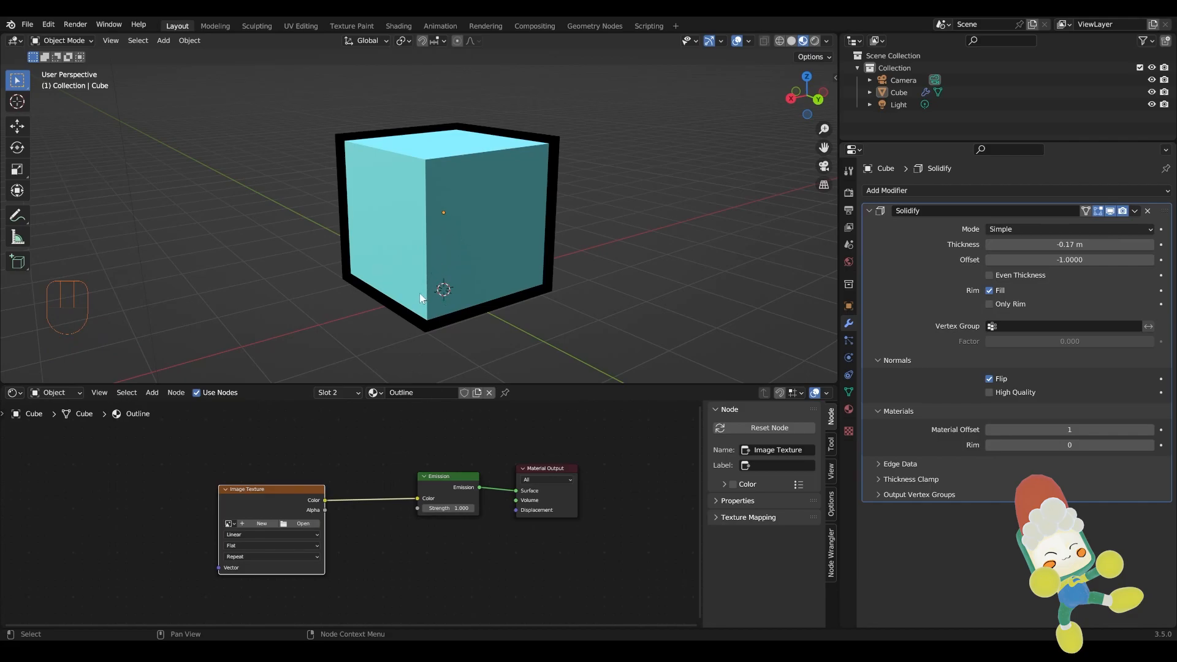
middle_drag(565, 280, 460, 277)
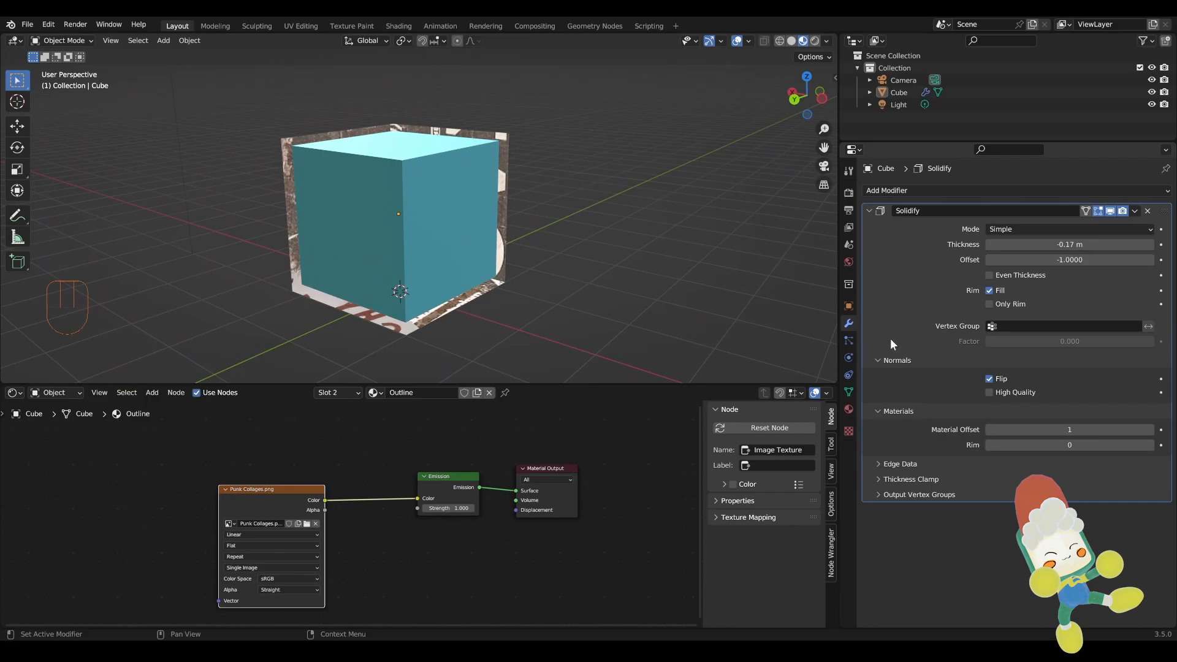
drag(1042, 244, 1011, 244)
Tidy the Outline node layout by moving the image node and Material Output closer to the Emission node
middle_drag(310, 557, 410, 535)
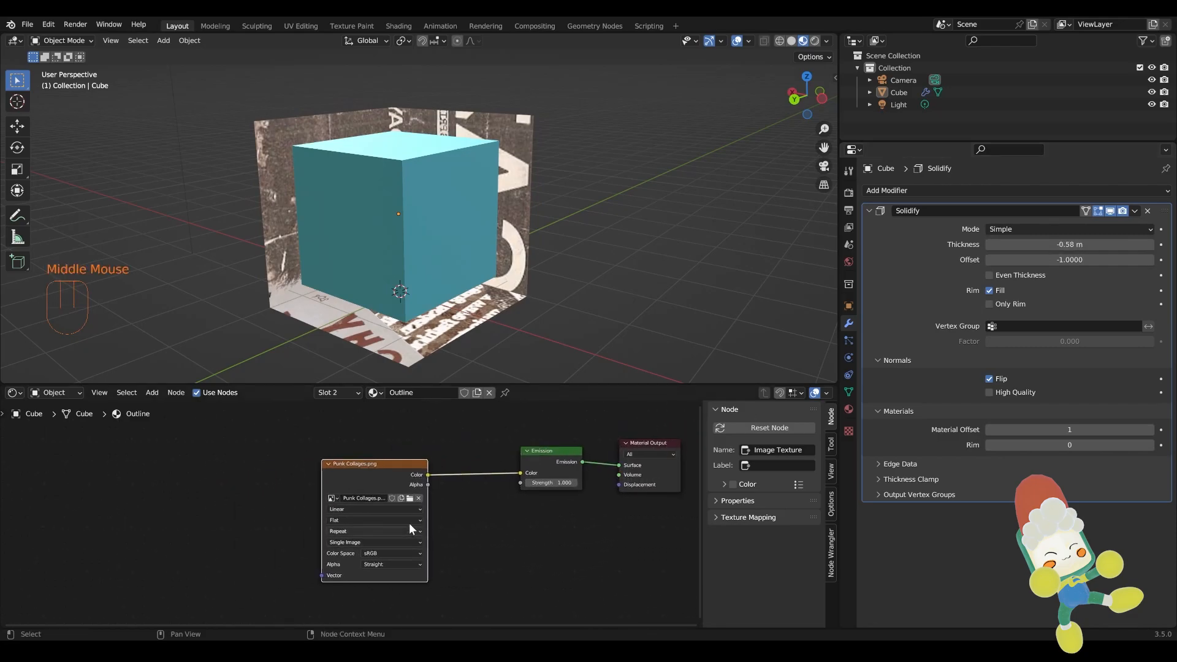
drag(415, 463, 460, 461)
middle_drag(535, 319, 135, 313)
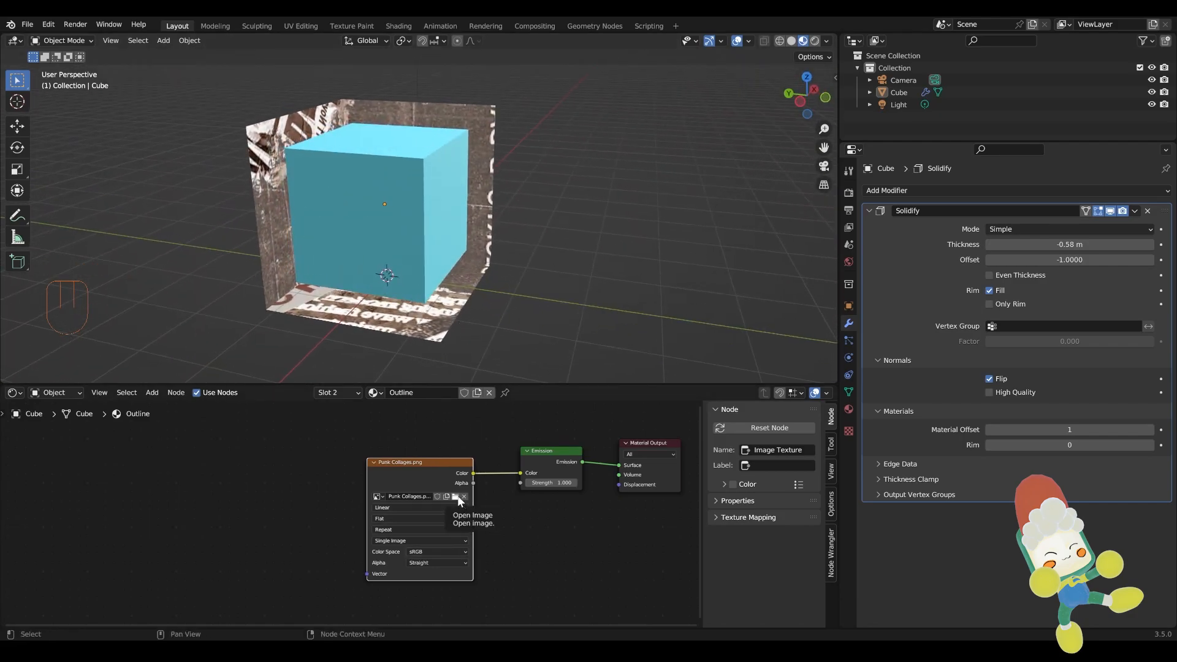
drag(431, 462, 459, 461)
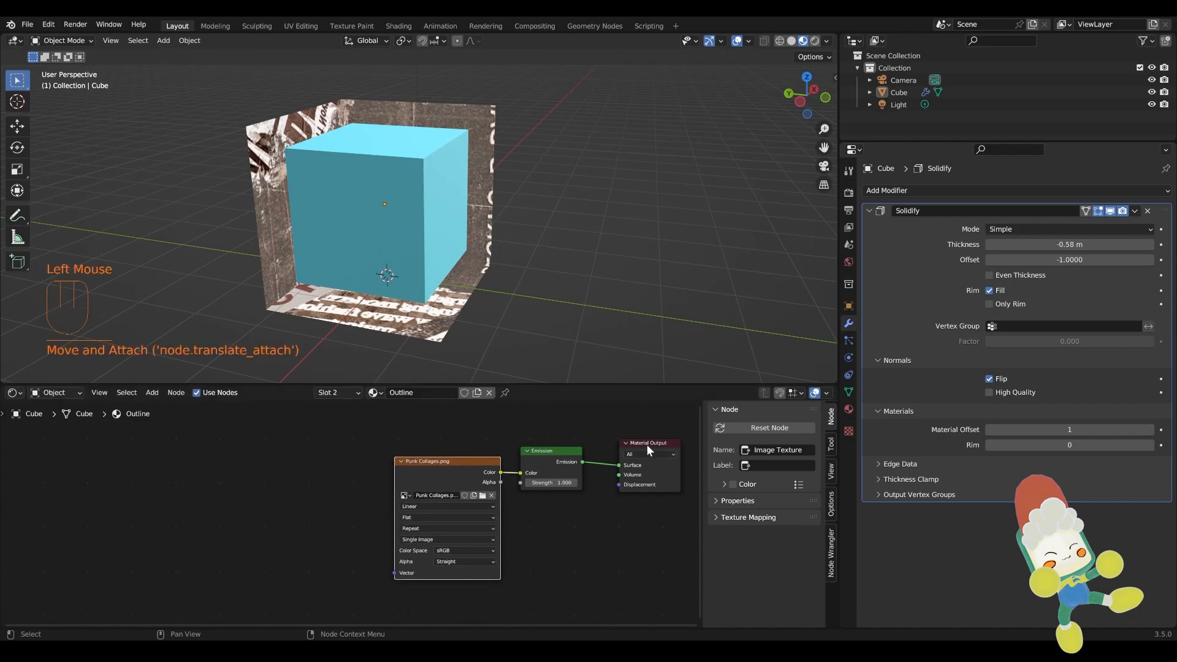
click(647, 443)
drag(647, 444, 625, 440)
middle_drag(527, 368, 576, 289)
Add a Mapping node linked to the image node's Vector input and place it beside that node
drag(512, 557, 452, 496)
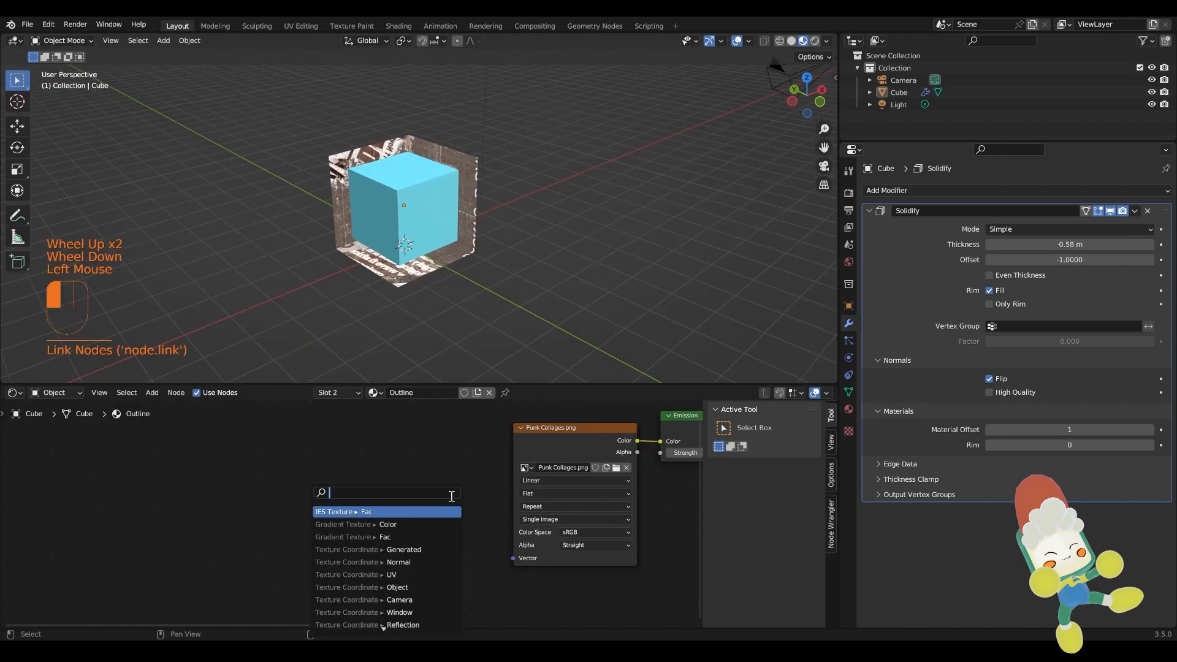
text(map)
click(432, 513)
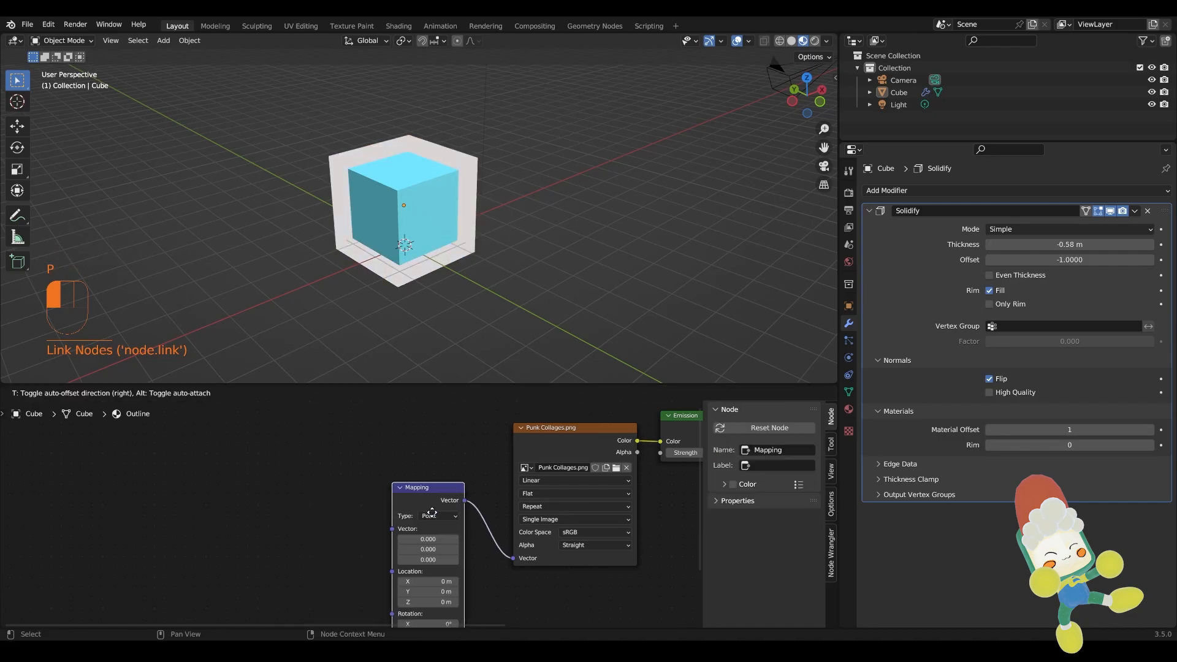
click(432, 513)
scroll(463, 475, down, 2)
click(380, 481)
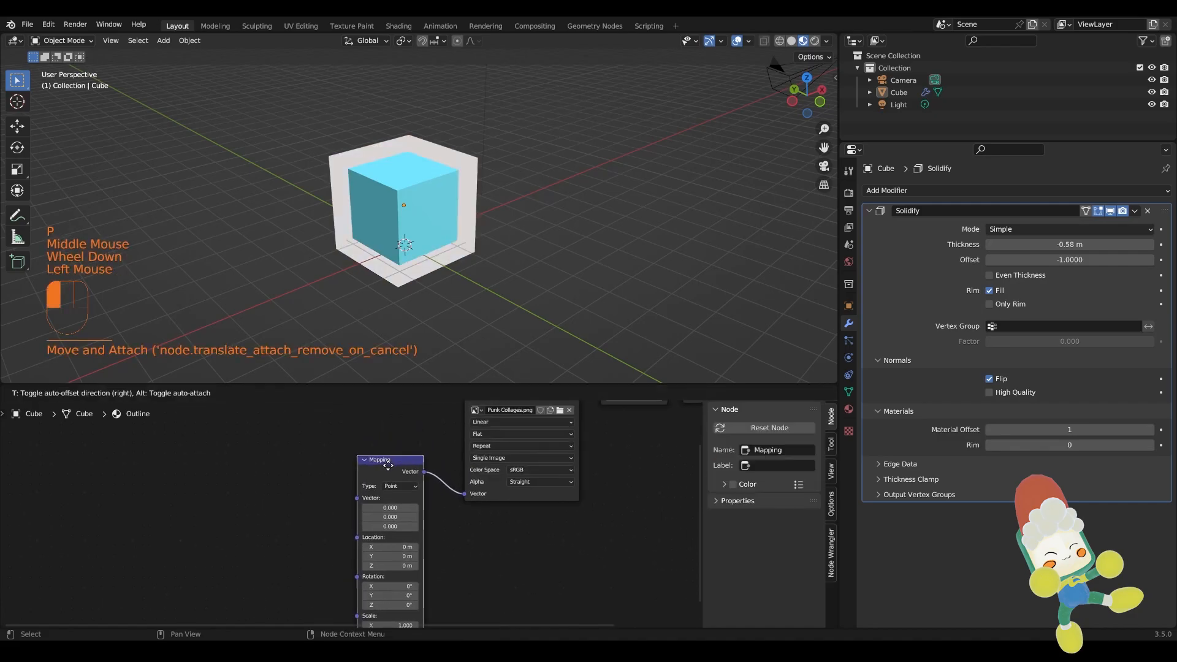
scroll(379, 484, down, 3)
drag(378, 487, 392, 419)
scroll(381, 443, up, 2)
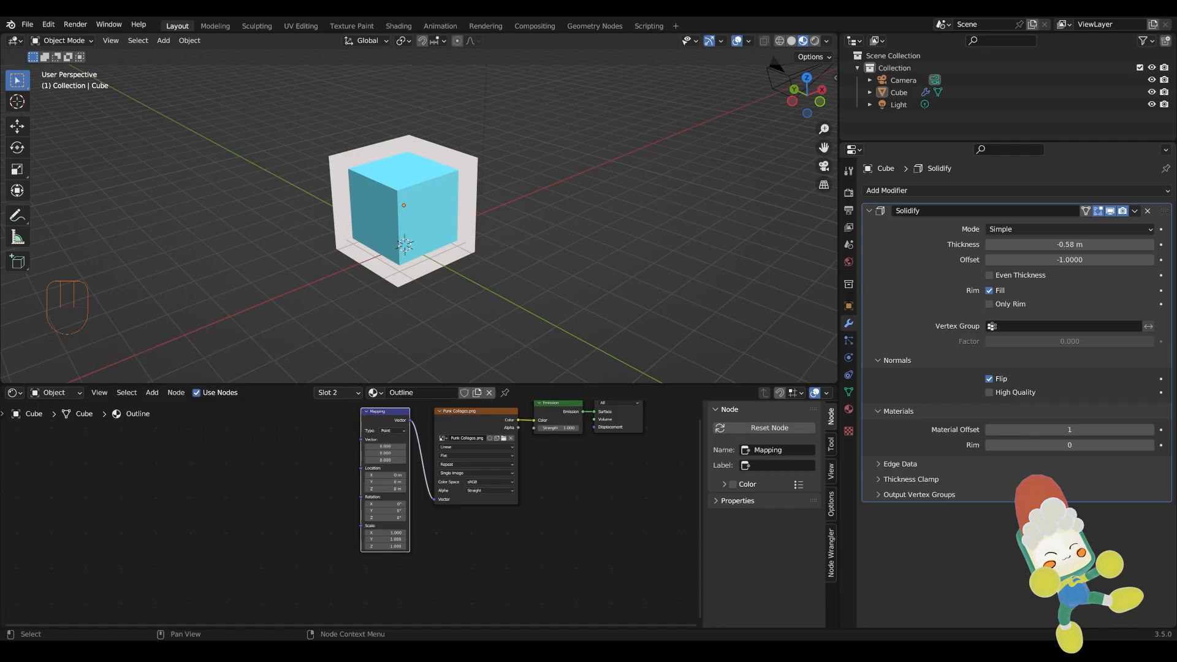
Add a Texture Coordinate node with its Generated output linked to the Mapping node's Vector input
drag(361, 443, 319, 441)
text(text)
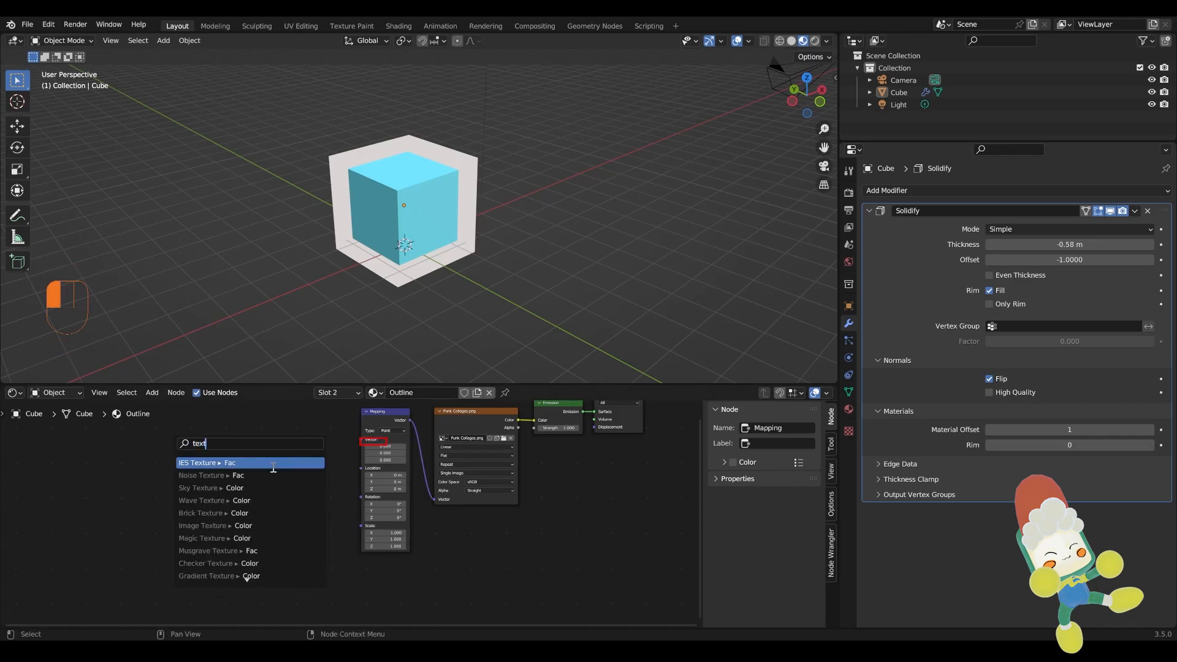
key(Down)
key(Down)
key(Down)
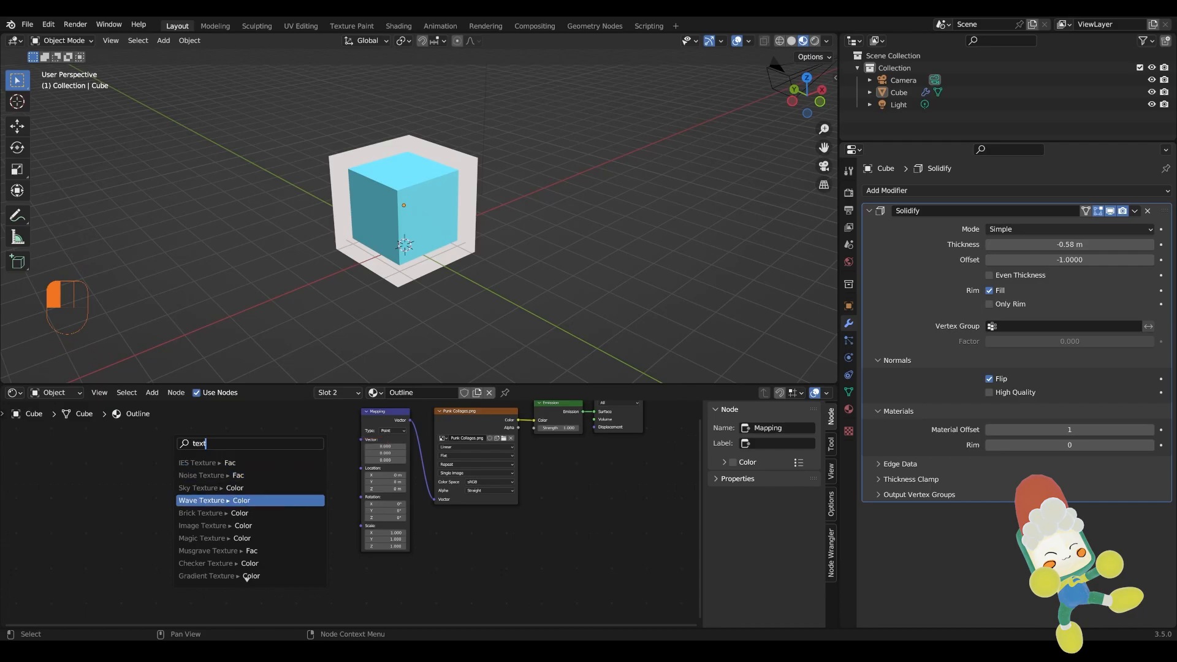
text(u)
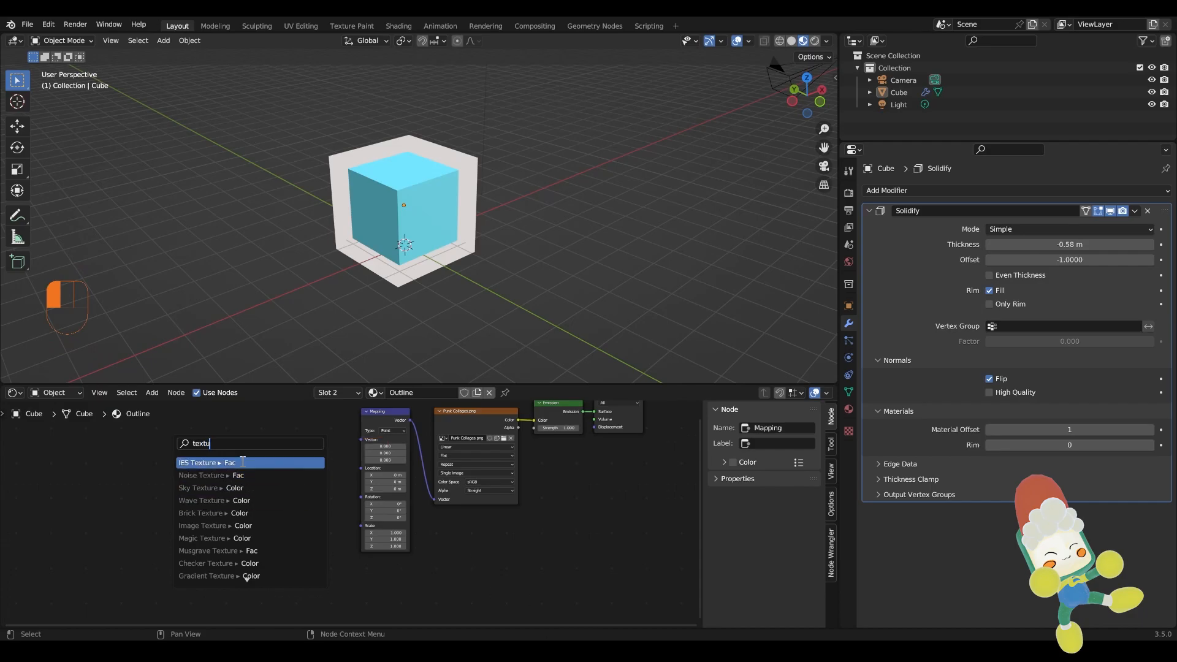
text(re coo)
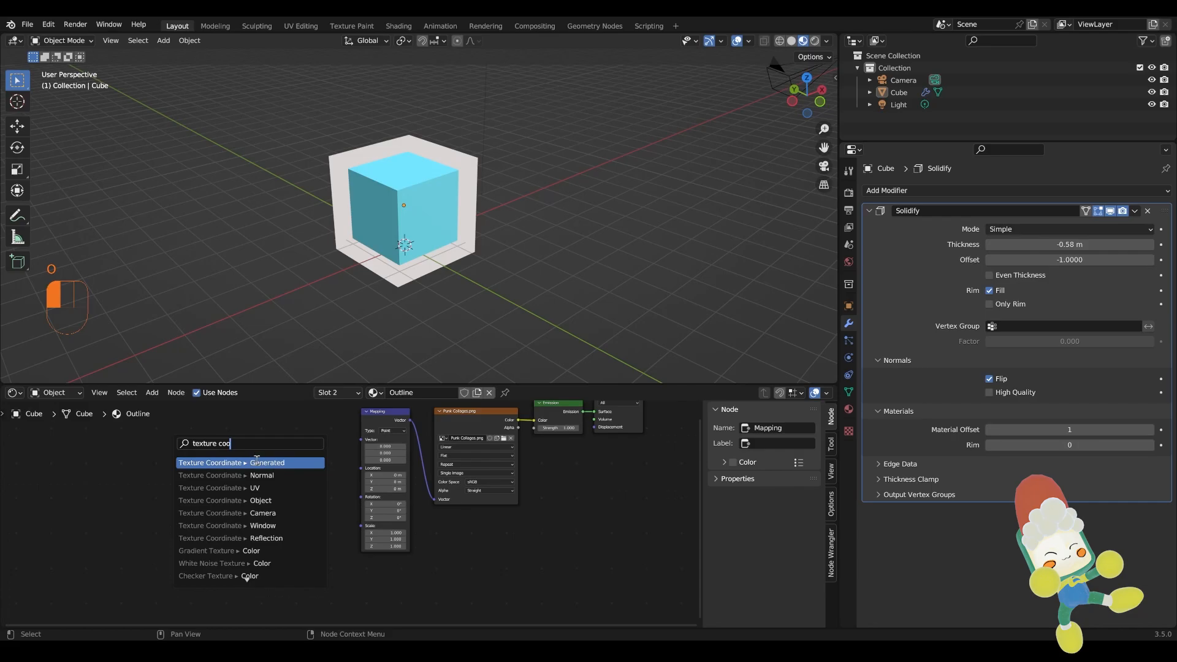
key(Return)
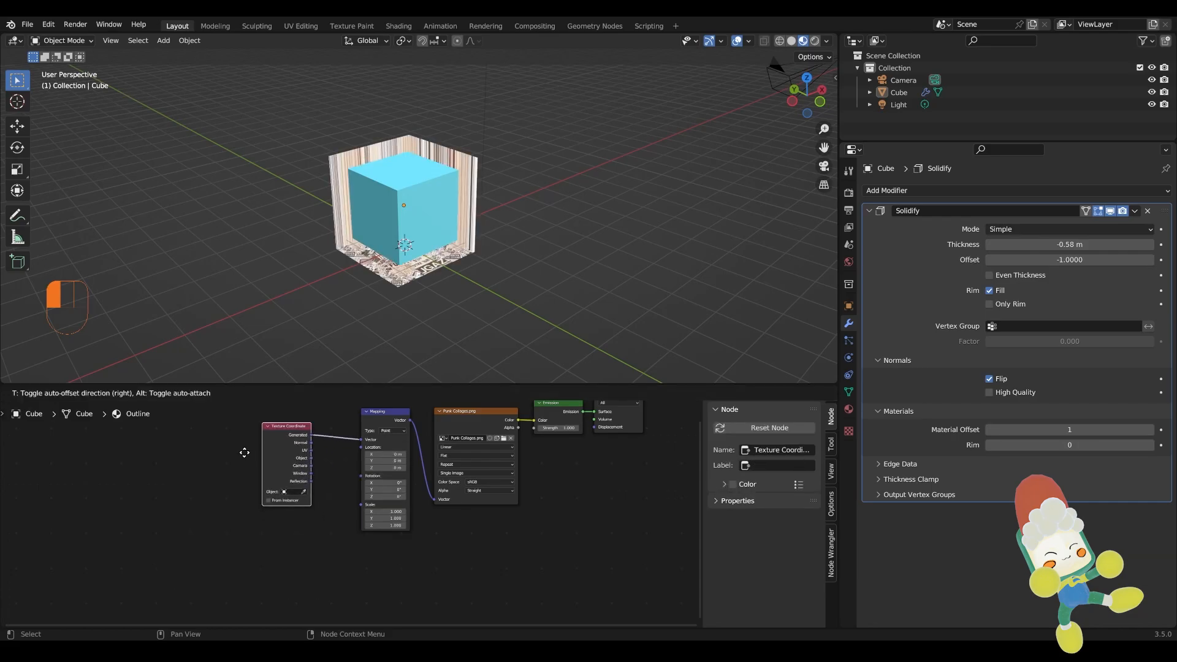
click(248, 456)
Cut the Generated link and connect the Texture Coordinate node's UV output to the Mapping node's Vector input
drag(312, 434, 330, 446)
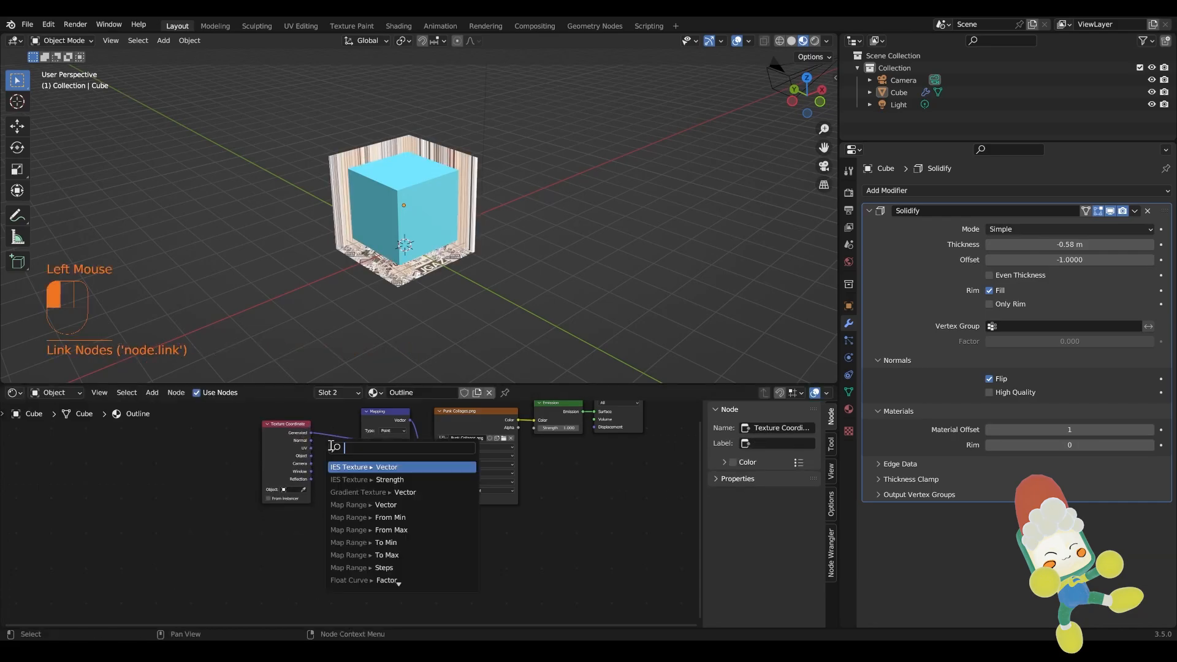
ctrl+right_drag(325, 428, 321, 444)
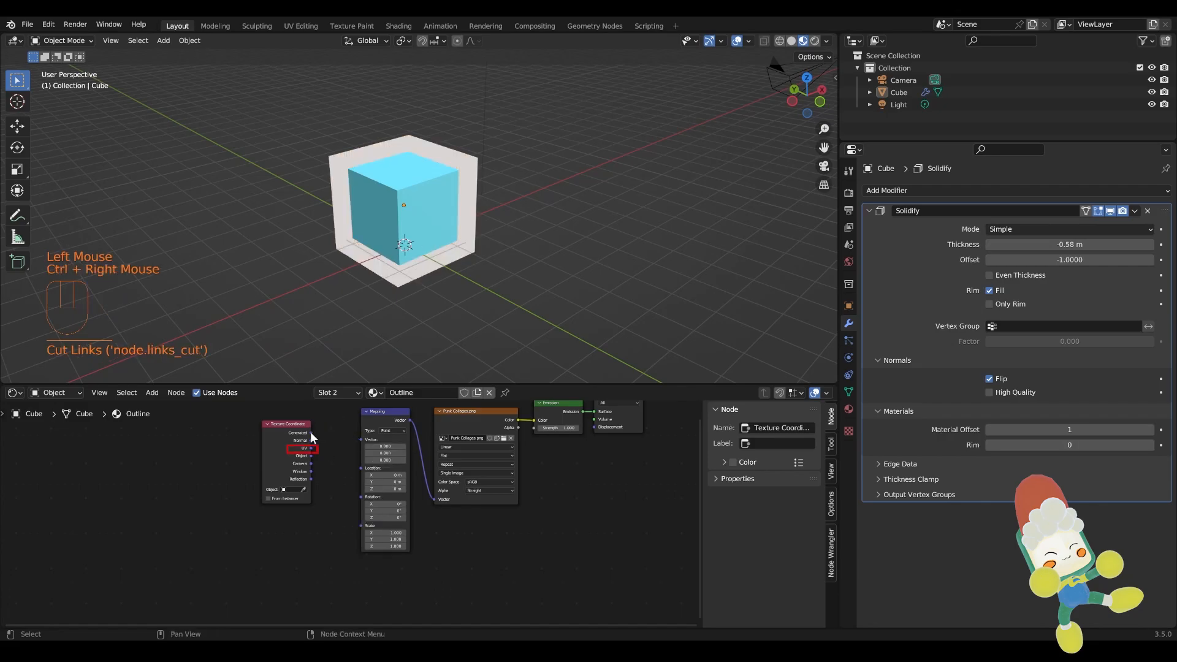
drag(311, 450, 361, 439)
scroll(450, 171, up, 2)
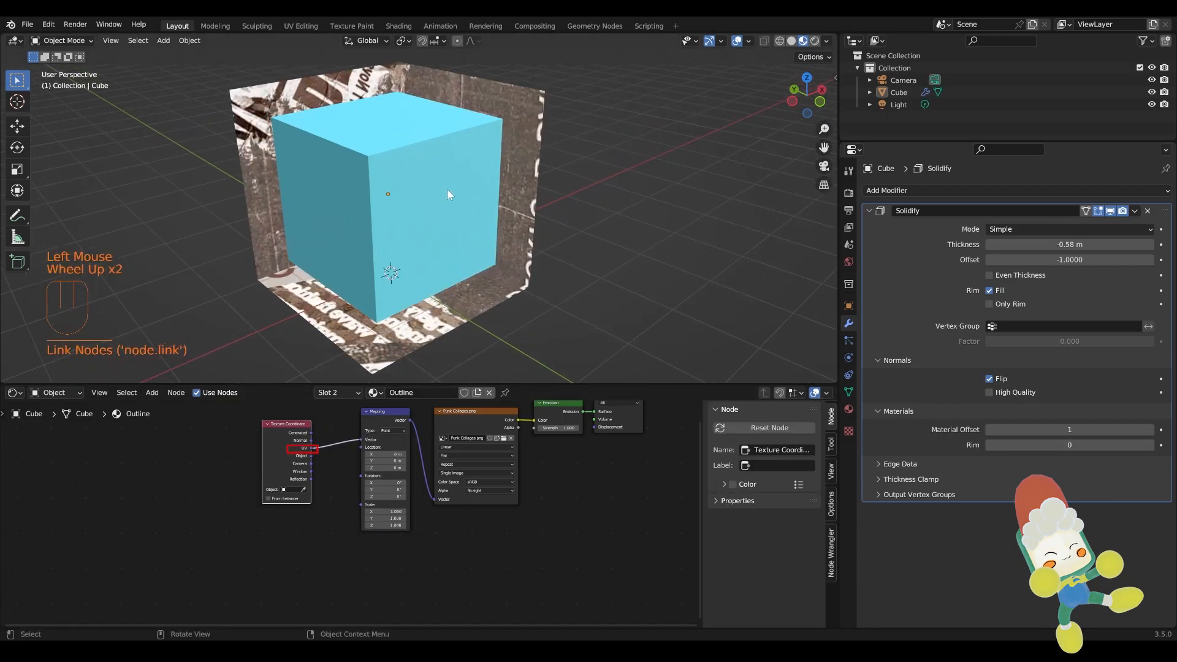
Move the Texture Coordinate node next to the Mapping node, level with its top
drag(274, 422, 292, 435)
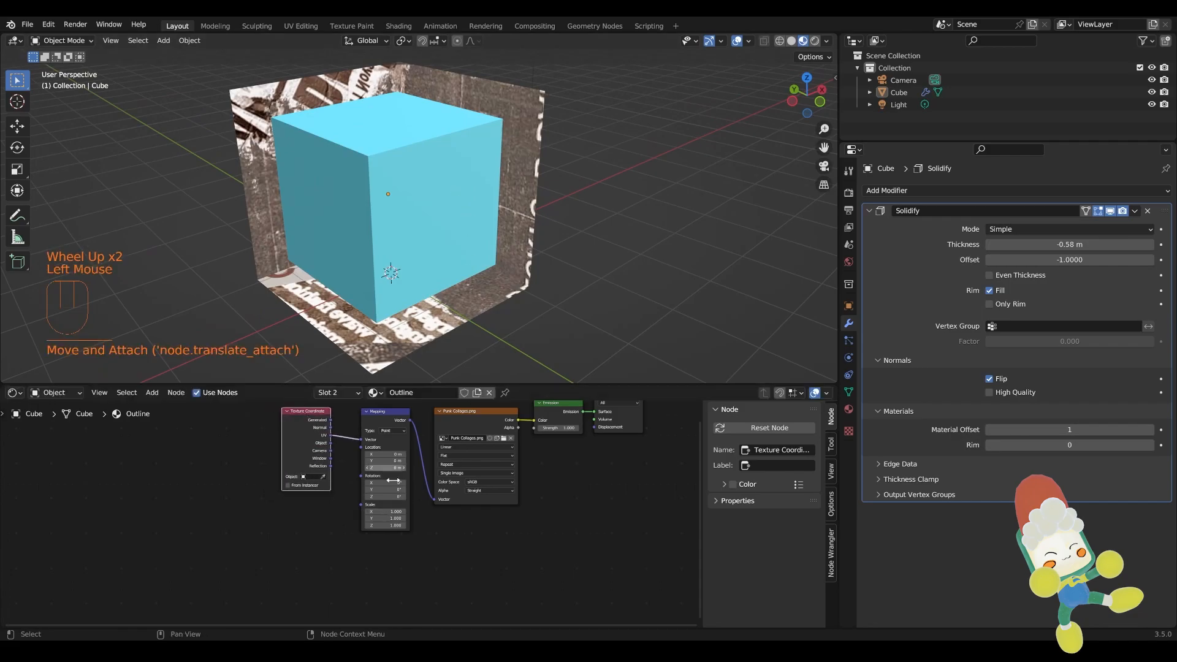
scroll(412, 470, up, 1)
middle_drag(412, 469, 231, 486)
scroll(231, 486, down, 1)
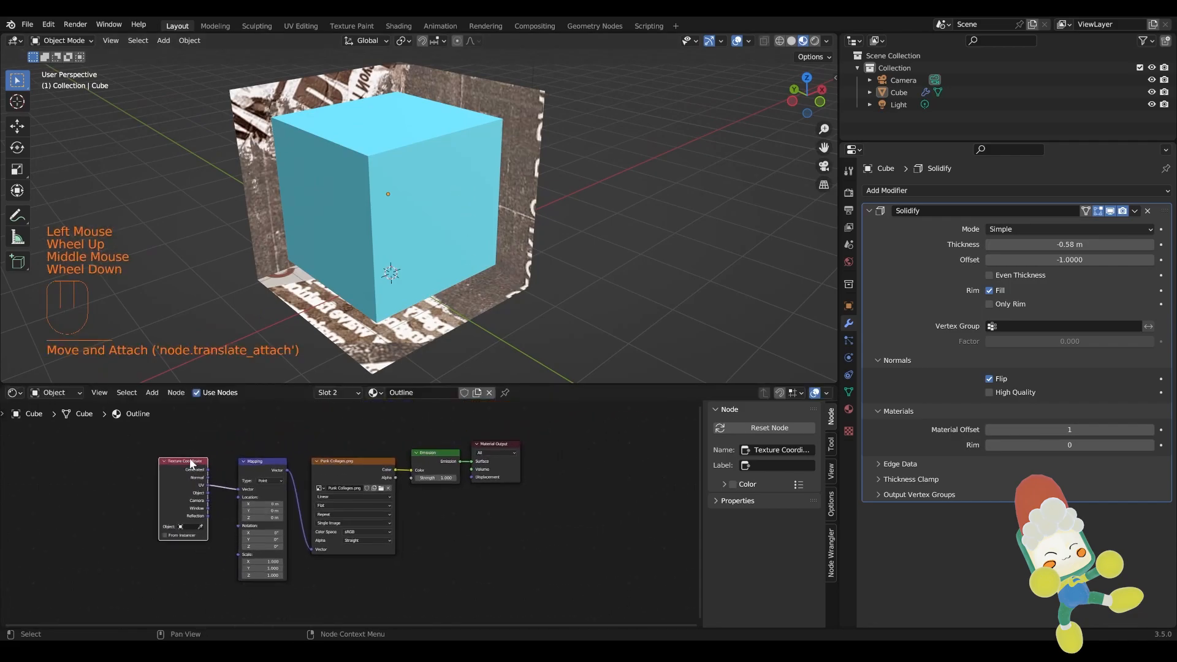
Nudge the Texture Coordinate node closer to the Mapping node
drag(190, 459, 203, 460)
middle_drag(429, 499, 449, 475)
scroll(361, 478, up, 2)
middle_drag(257, 489, 258, 499)
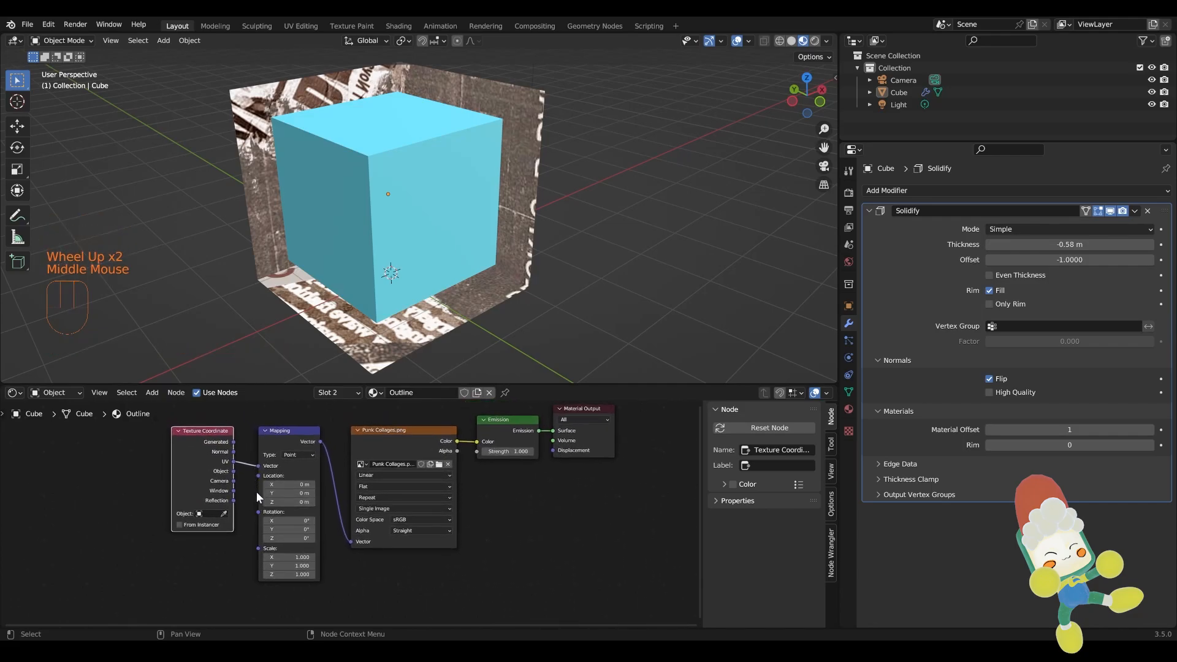
Add a Value node linked to the Mapping node's Scale input and place it beneath the Texture Coordinate node
drag(258, 547, 173, 500)
text(valu)
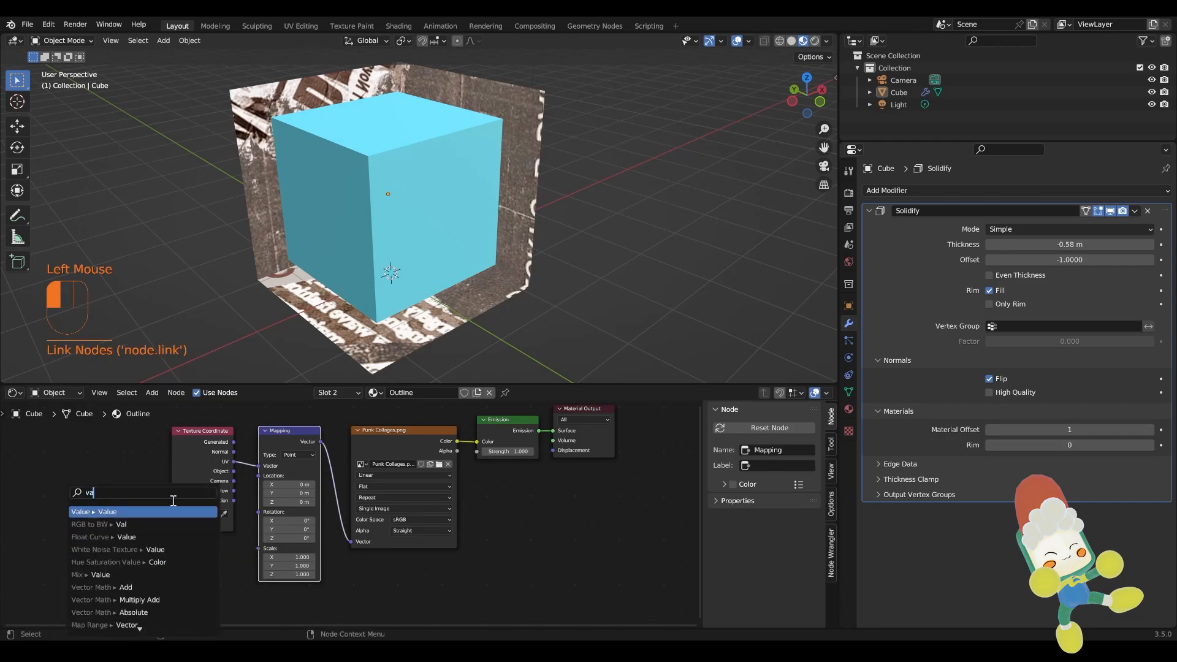
click(169, 511)
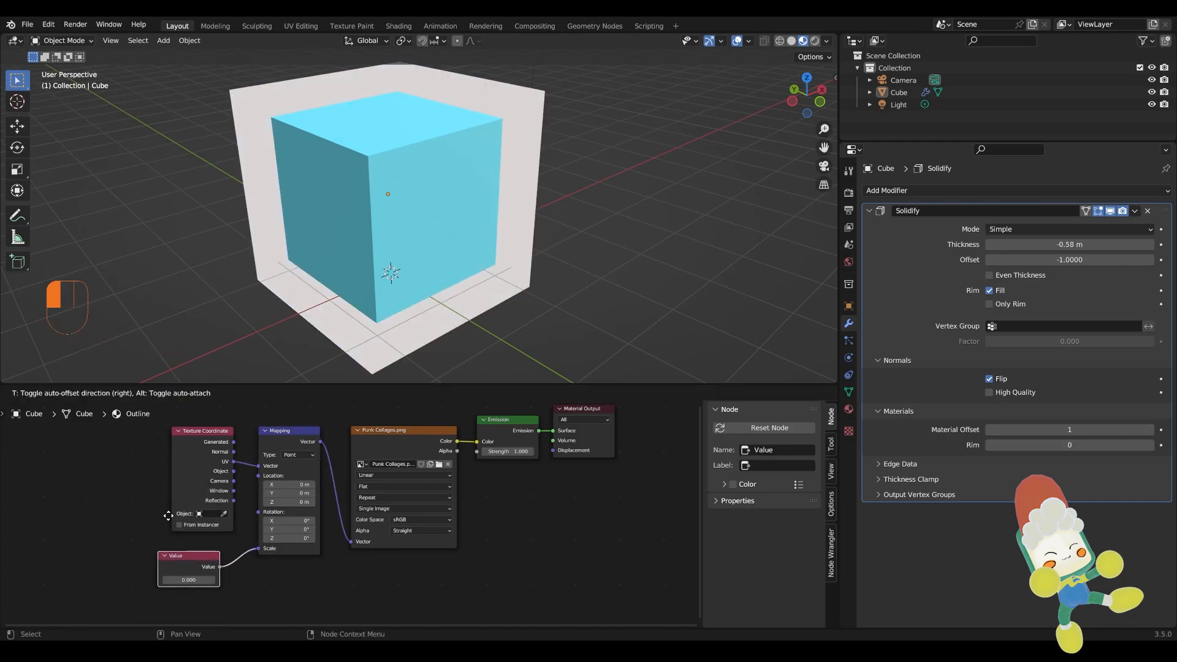
click(172, 521)
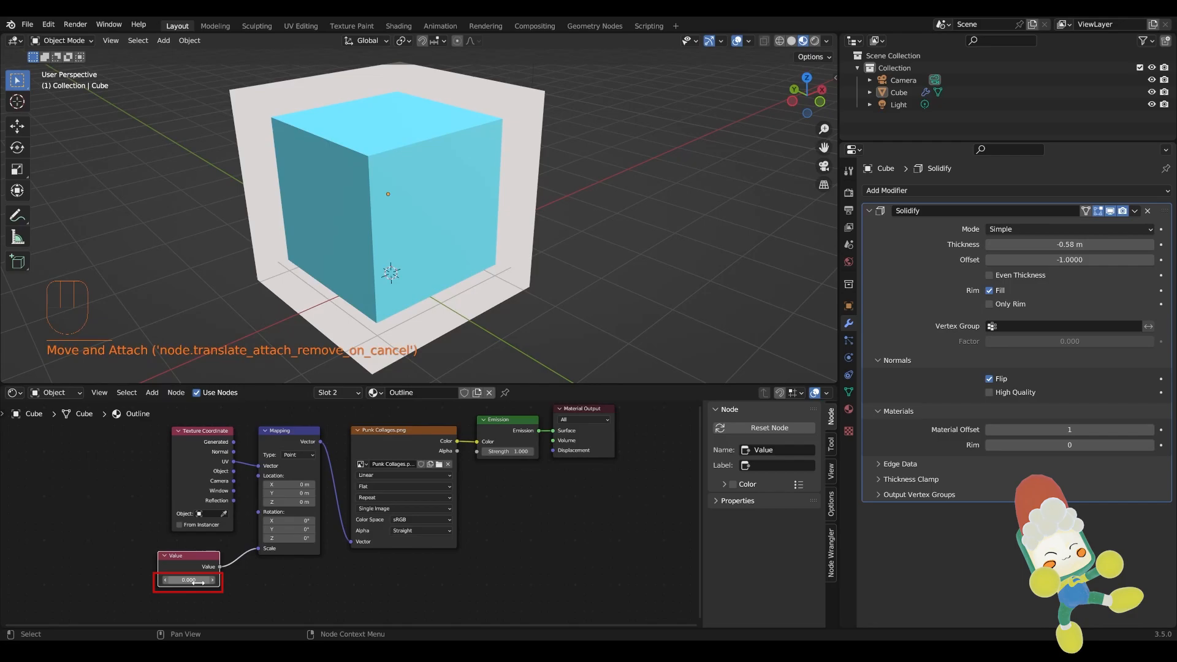
Set the Value node to 5.200 so the outline's image texture repeats at a smaller scale
drag(198, 585, 229, 577)
mouse_move(540, 242)
middle_down()
mouse_move(660, 199)
mouse_move(516, 255)
mouse_move(417, 260)
mouse_move(461, 251)
mouse_move(479, 262)
mouse_move(392, 293)
mouse_move(472, 280)
middle_up()
scroll(479, 262, down, 2)
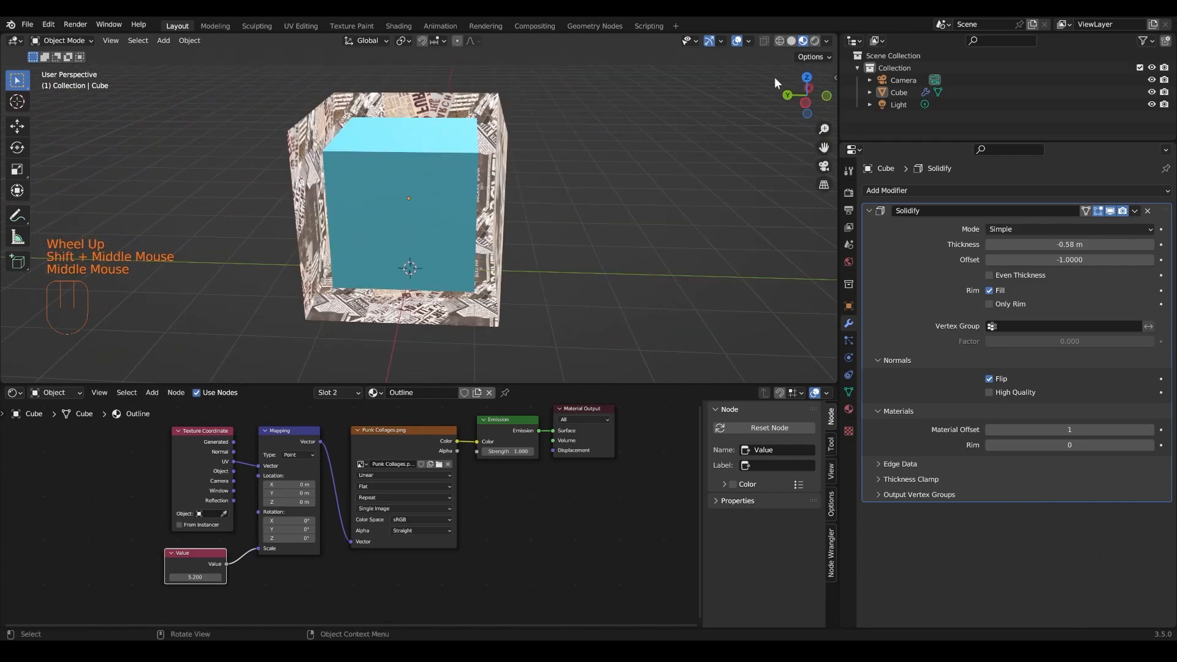
Switch the viewport to Rendered shading and move the light across the scene toward the cube
click(814, 41)
scroll(484, 178, down, 2)
middle_drag(458, 188, 455, 116)
scroll(391, 108, down, 1)
click(325, 72)
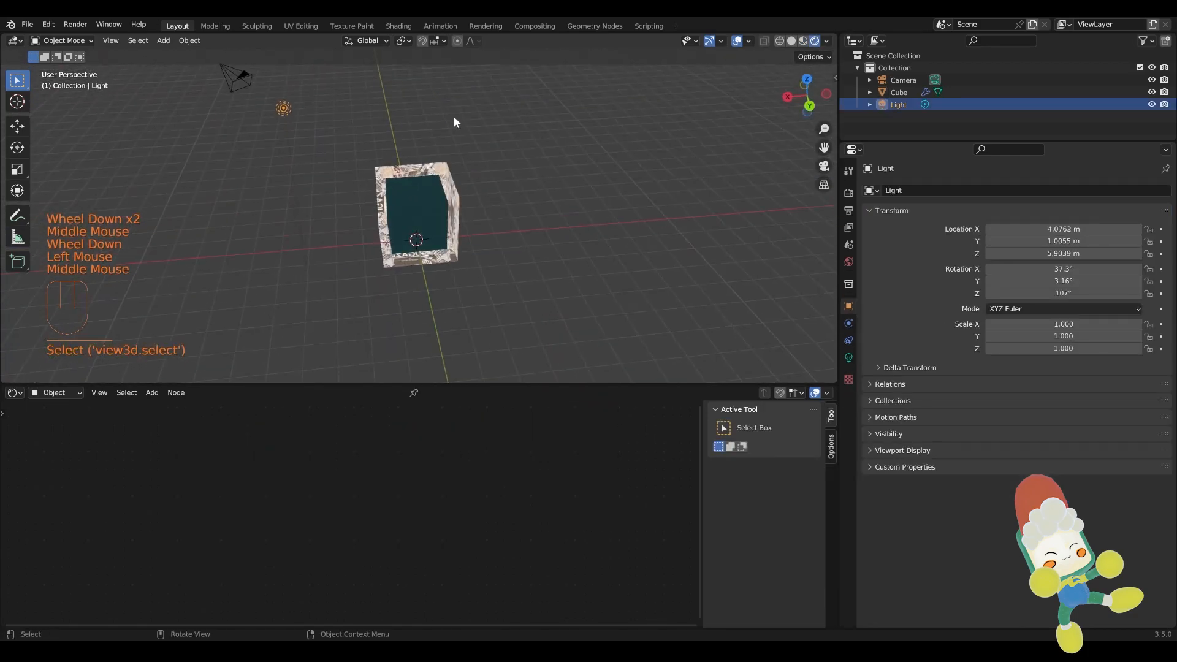
key(g)
click(511, 150)
Move the light a second time, over to the opposite side of the cube
middle_drag(516, 153, 355, 153)
scroll(432, 181, up, 3)
mouse_move(431, 181)
middle_down()
mouse_move(513, 246)
mouse_move(429, 153)
mouse_move(460, 176)
mouse_move(448, 181)
middle_up()
scroll(429, 153, up, 1)
scroll(403, 119, down, 2)
key(g)
click(577, 168)
scroll(468, 178, up, 2)
scroll(447, 182, down, 2)
Select the cube and show its mesh data properties with the vertex groups
click(474, 200)
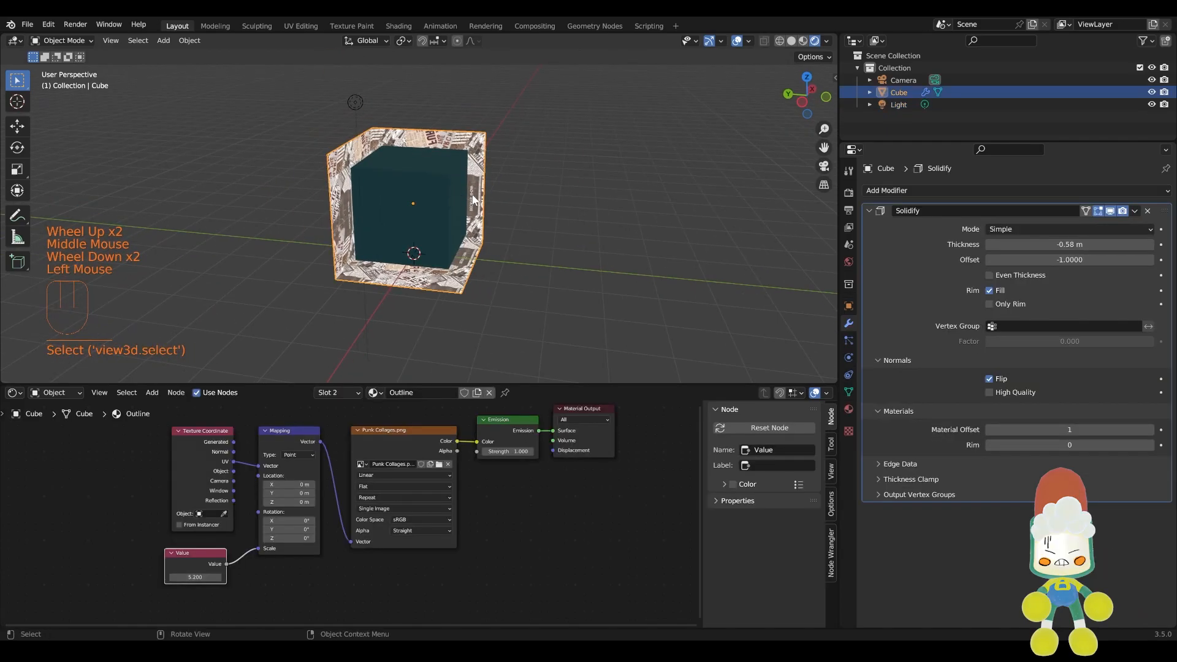
middle_drag(457, 225, 389, 191)
scroll(506, 179, up, 2)
click(389, 191)
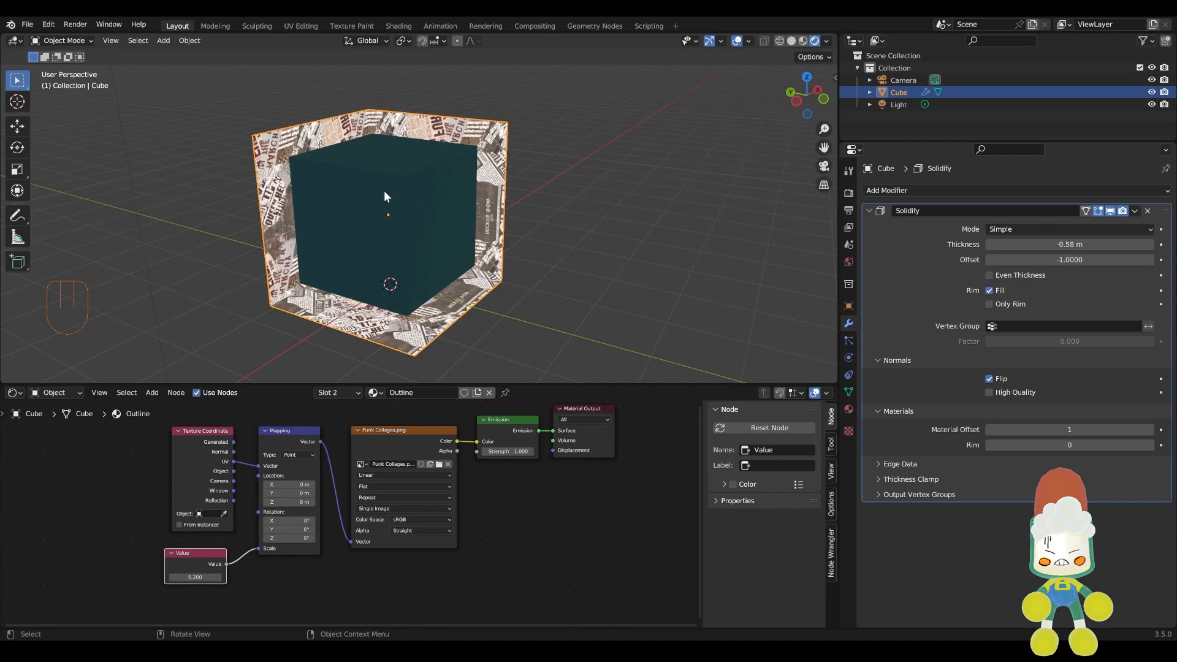
mouse_move(384, 196)
middle_down()
mouse_move(425, 223)
mouse_move(391, 215)
middle_up()
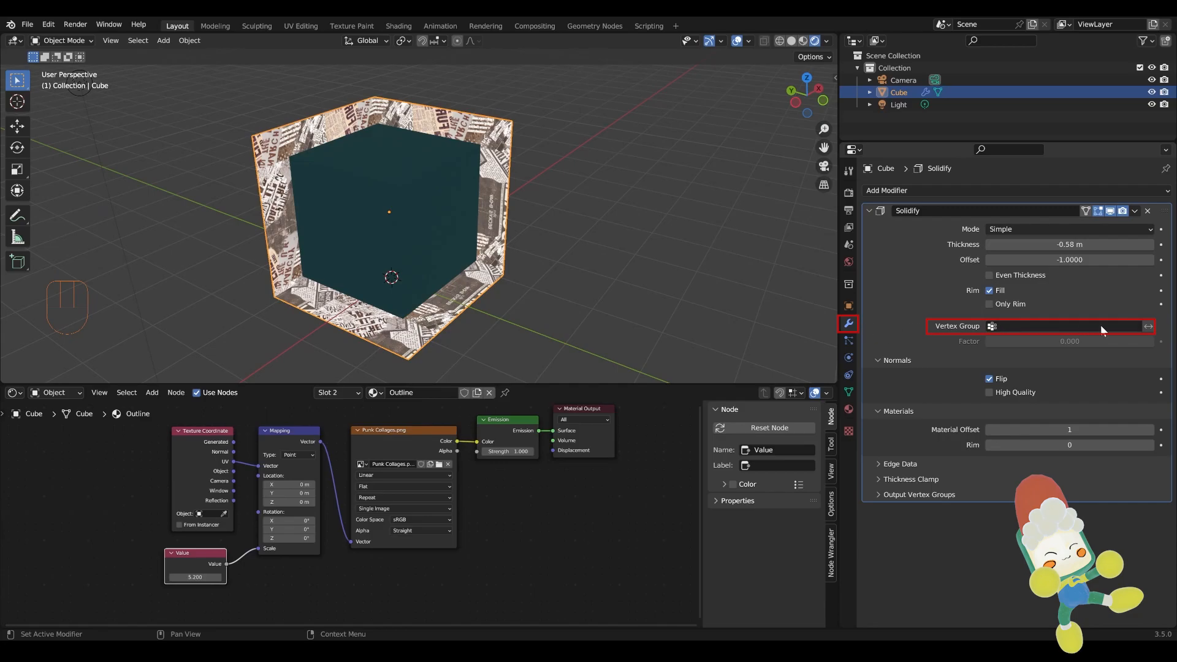
click(848, 392)
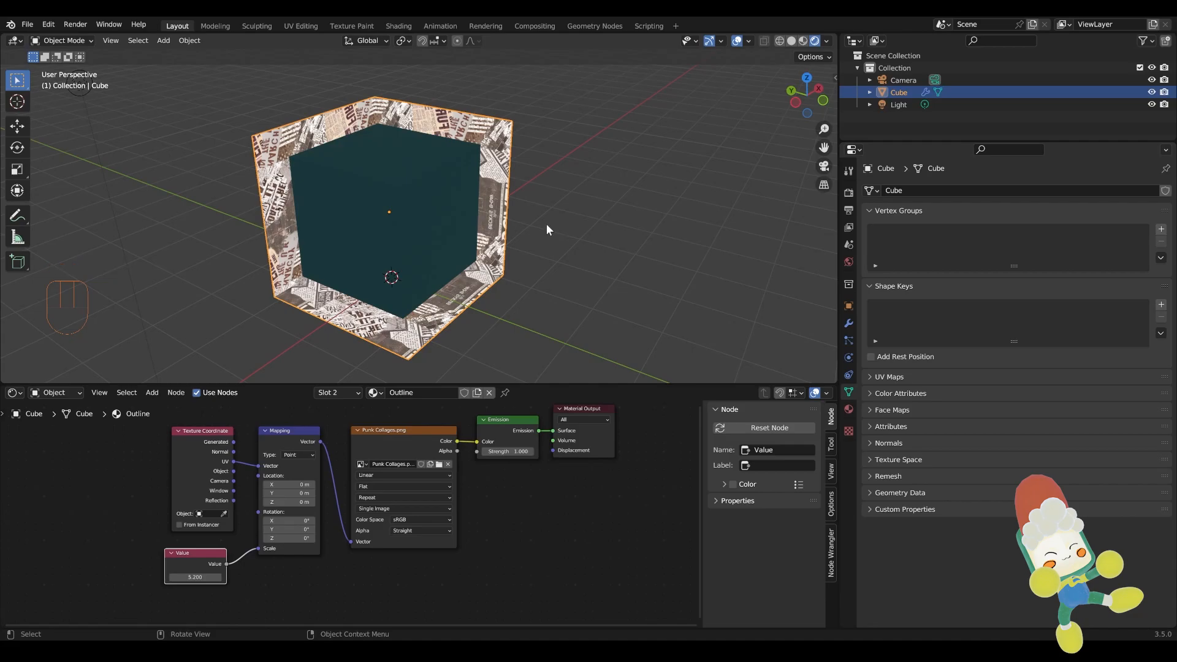
Show the viewport in Wireframe shading and put the cube into Edit Mode
click(374, 187)
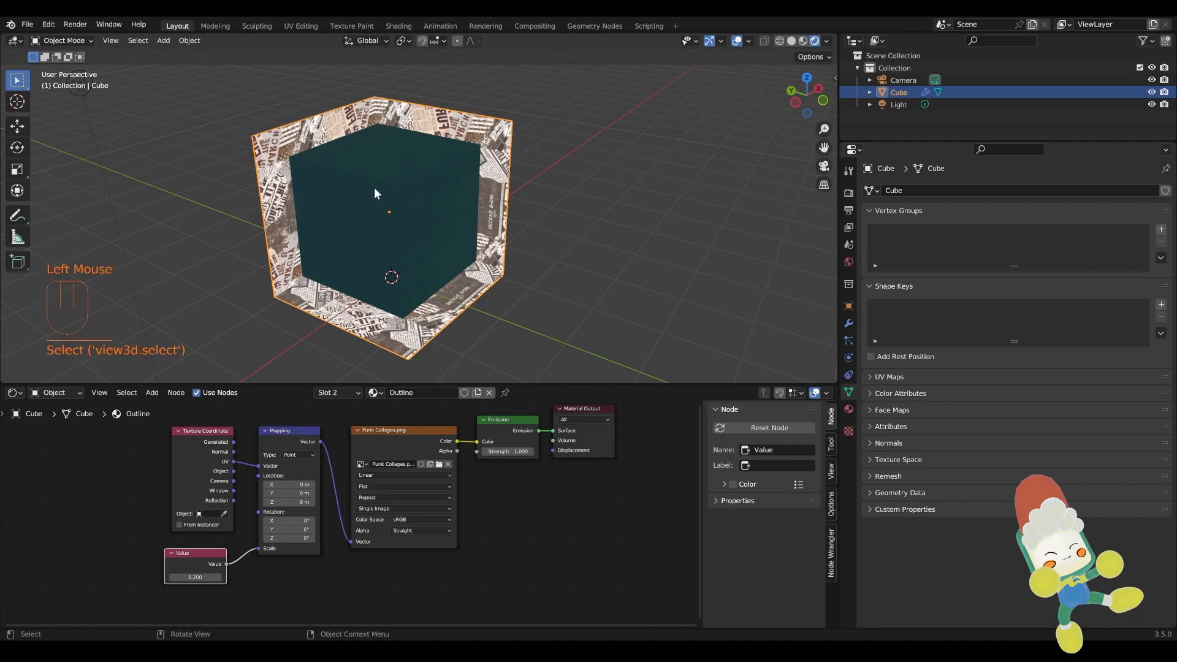
click(792, 42)
click(778, 42)
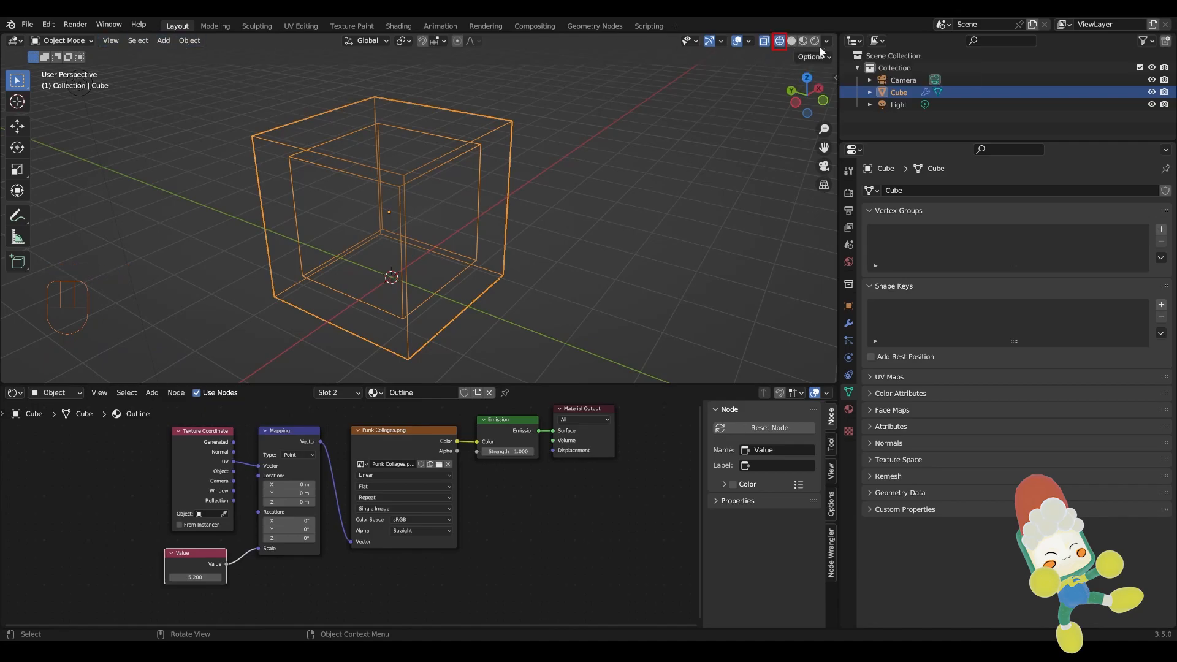
click(61, 40)
click(59, 66)
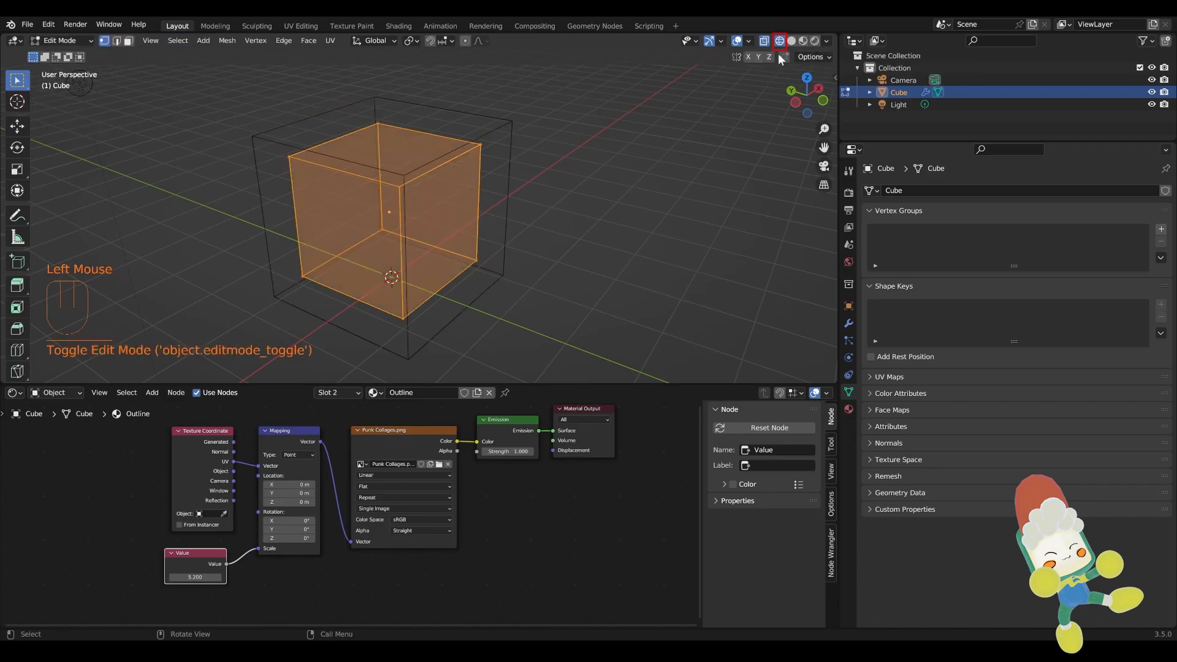
middle_drag(442, 178, 422, 199)
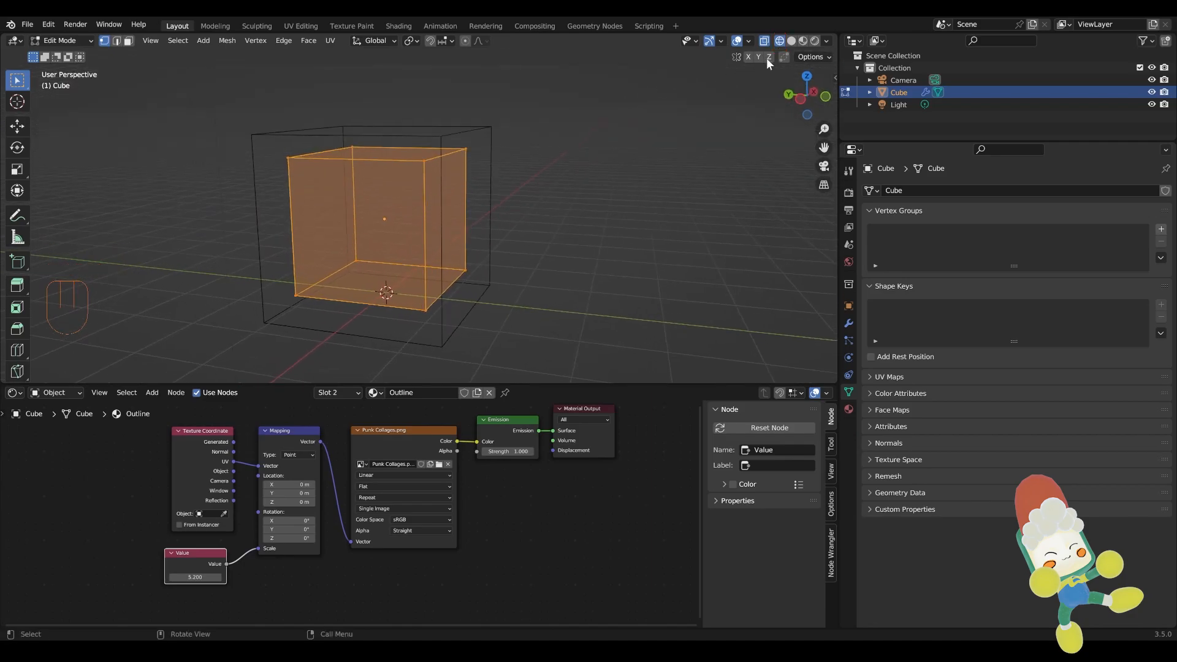
Add a vertex group to the cube and name it Outline
click(1155, 230)
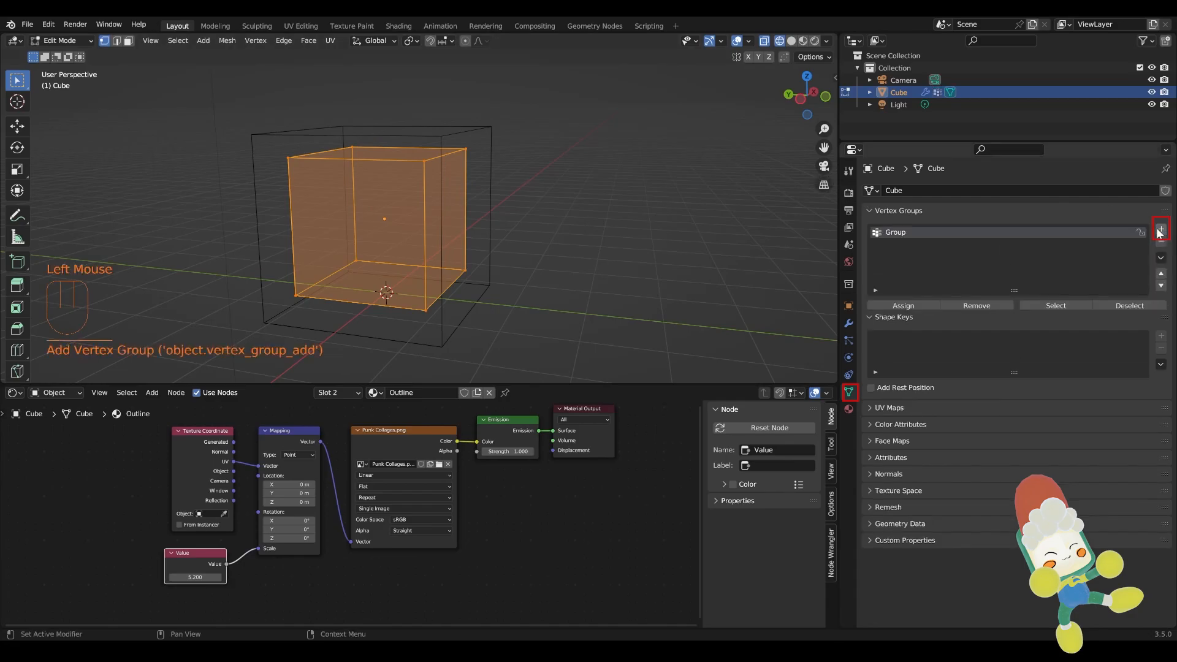
double_click(896, 233)
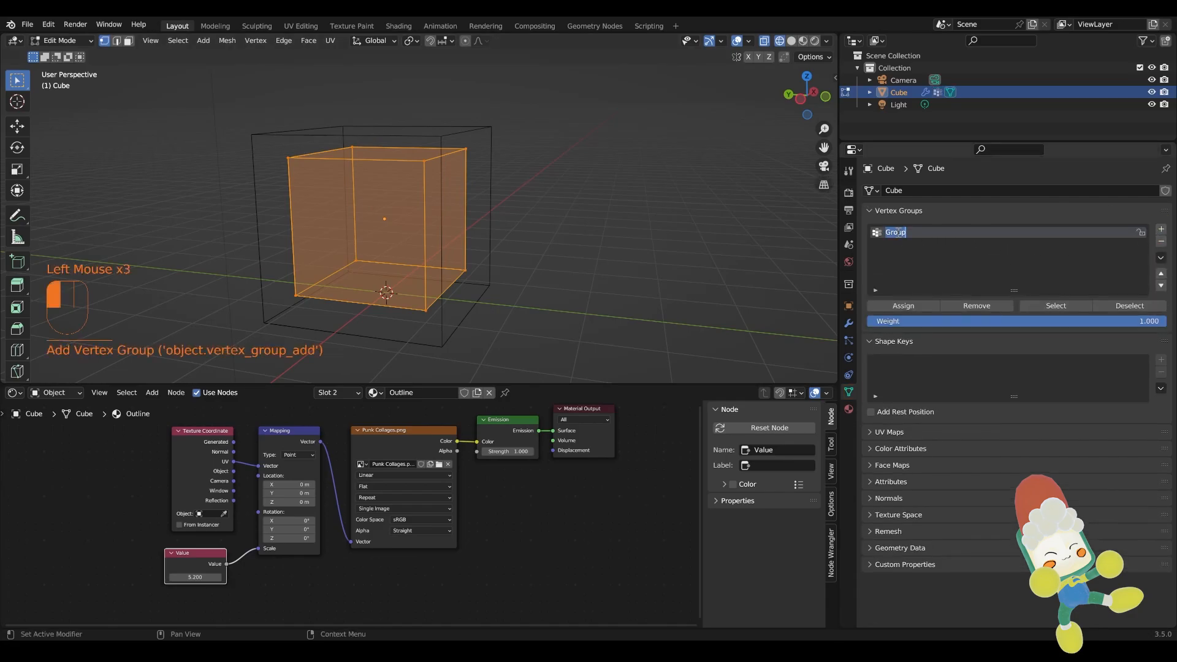
text(Per)
key(BackSpace)
key(BackSpace)
key(BackSpace)
text(Outline)
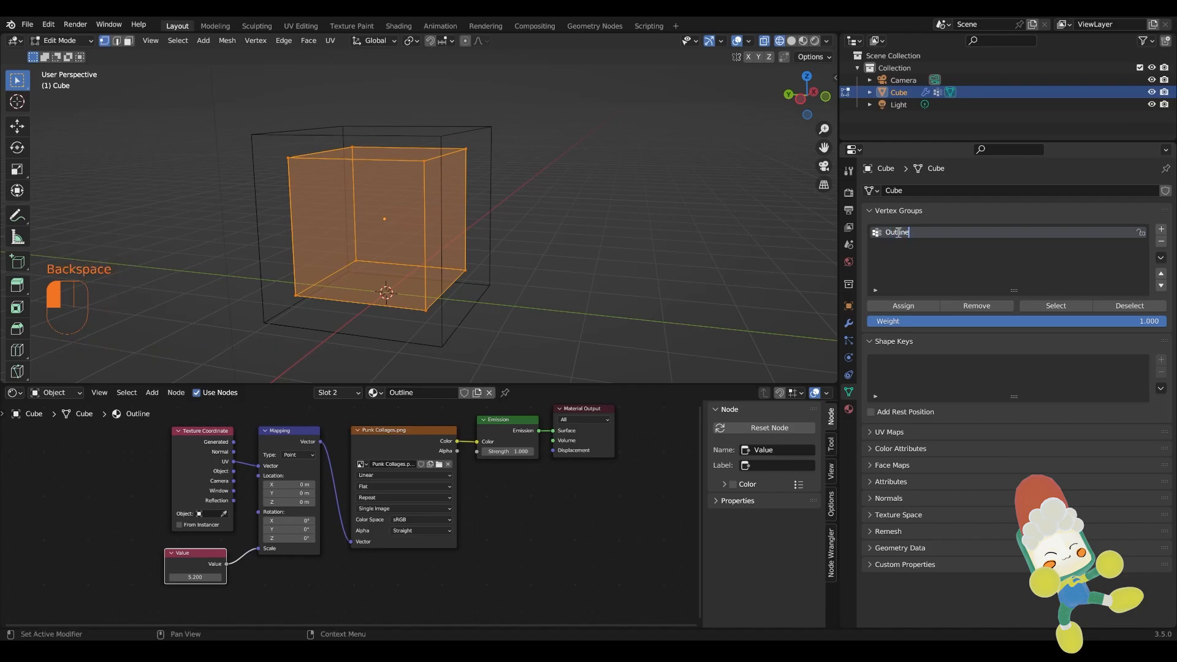
Assign the four corner vertices of the cube's far face to the Outline vertex group with weight 1.000
click(467, 148)
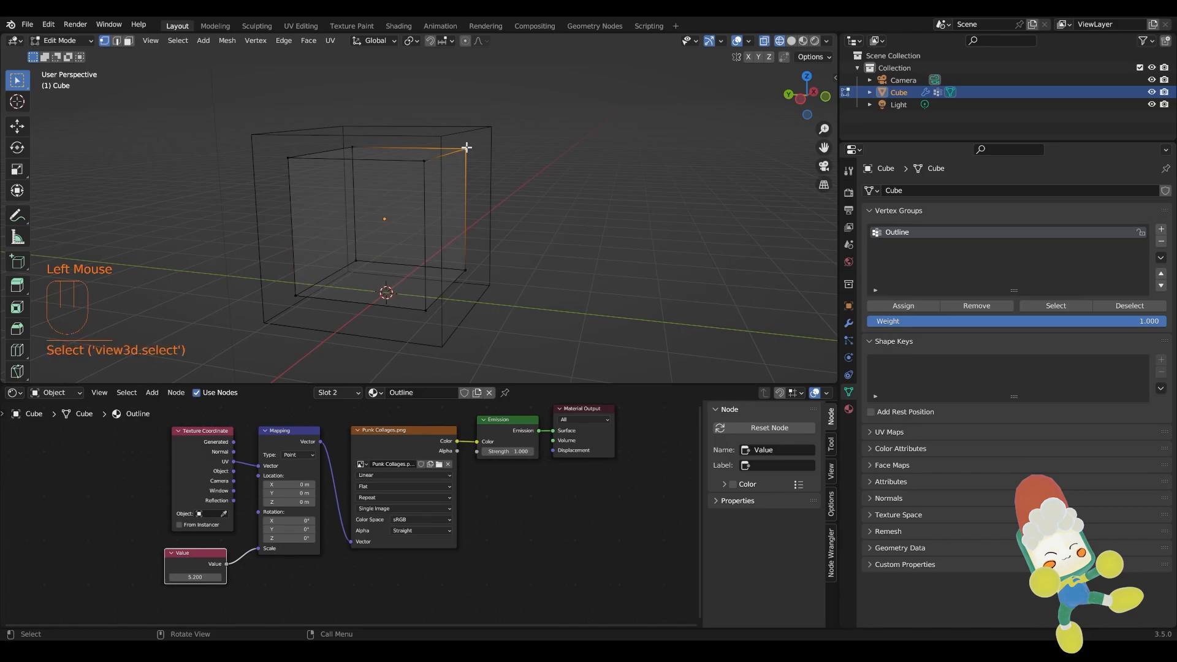
click(465, 270)
shift+click(466, 148)
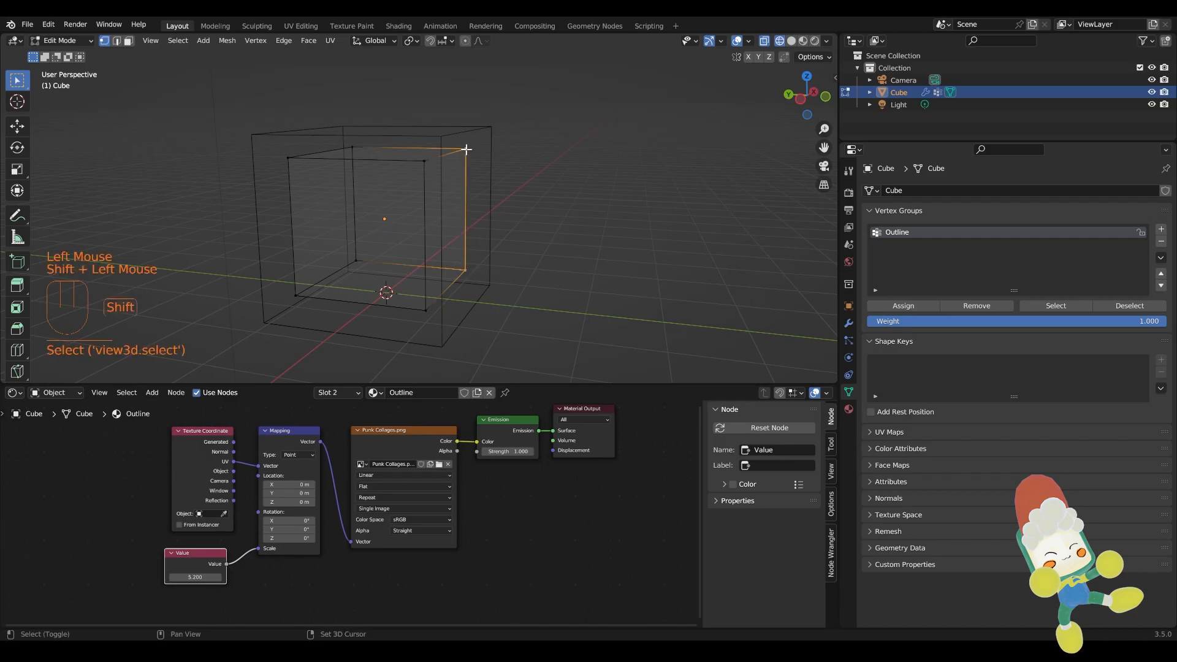
shift+click(354, 146)
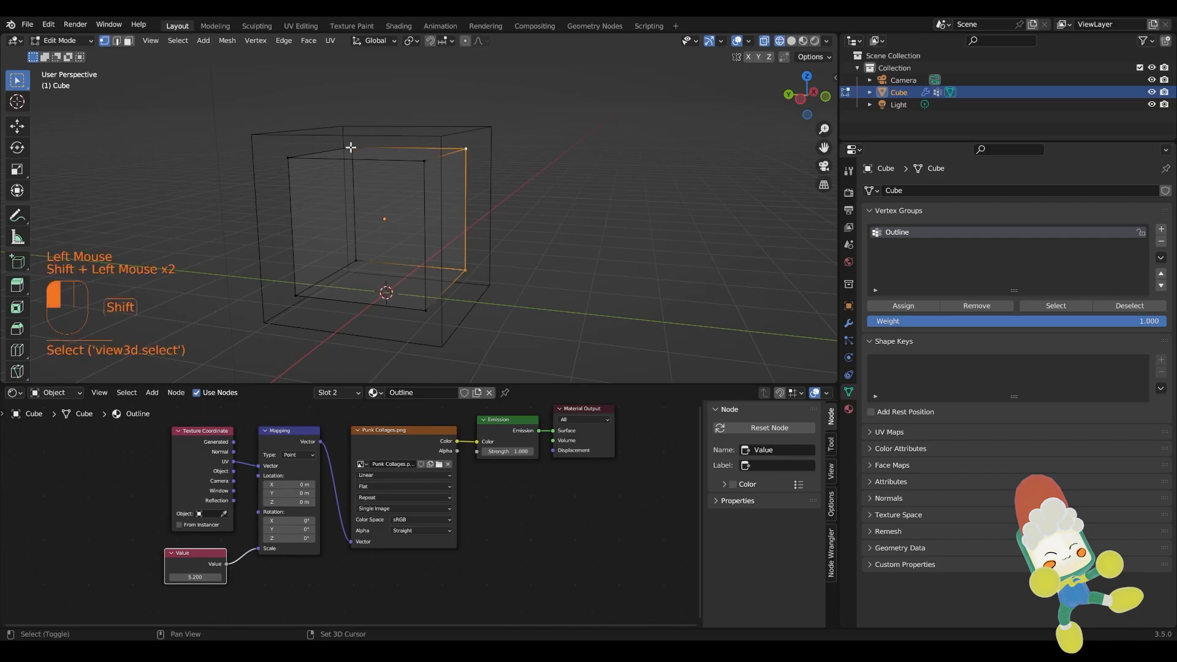
shift+click(354, 261)
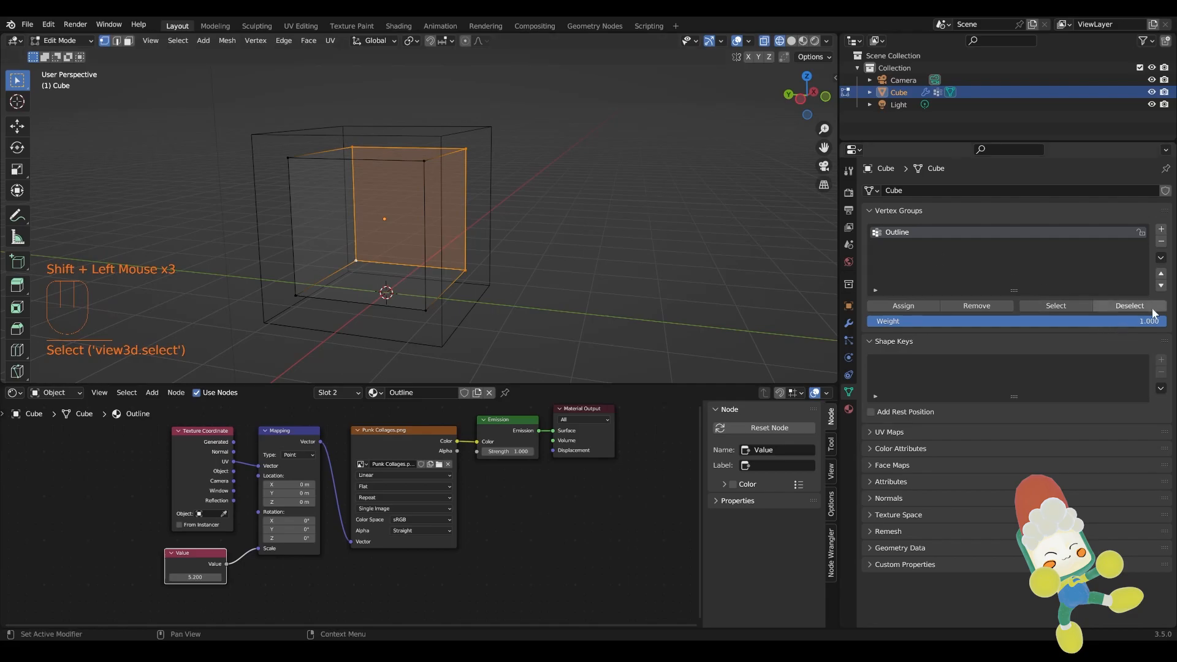
click(890, 307)
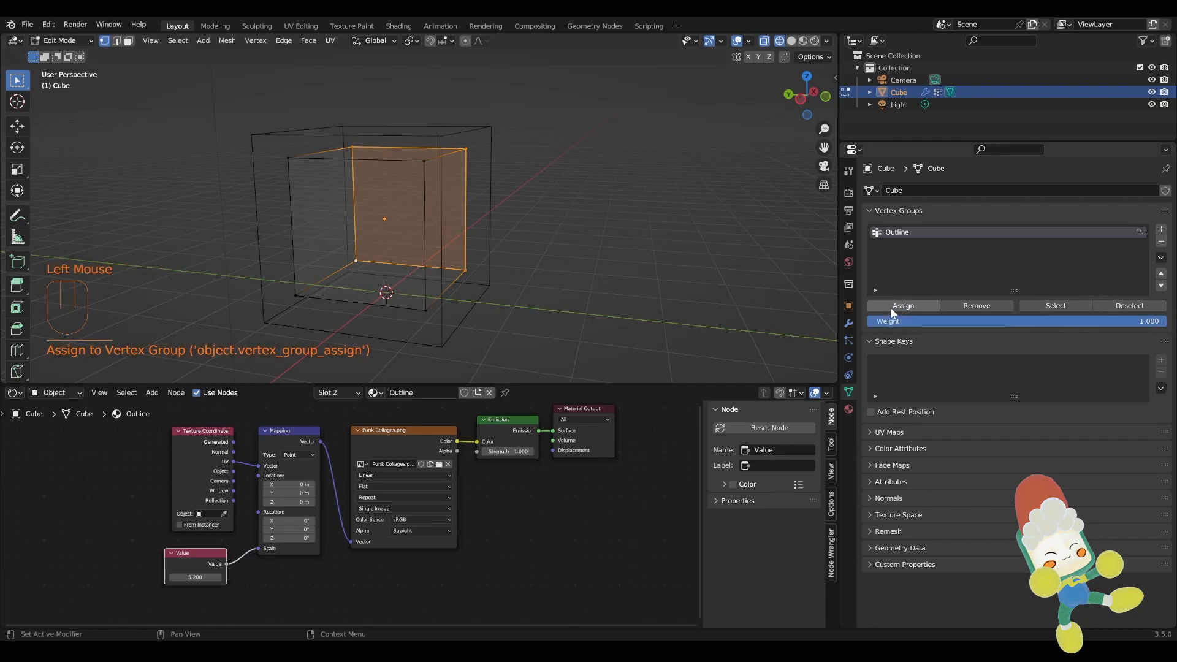
Set the Solidify modifier's Vertex Group to Outline
click(848, 323)
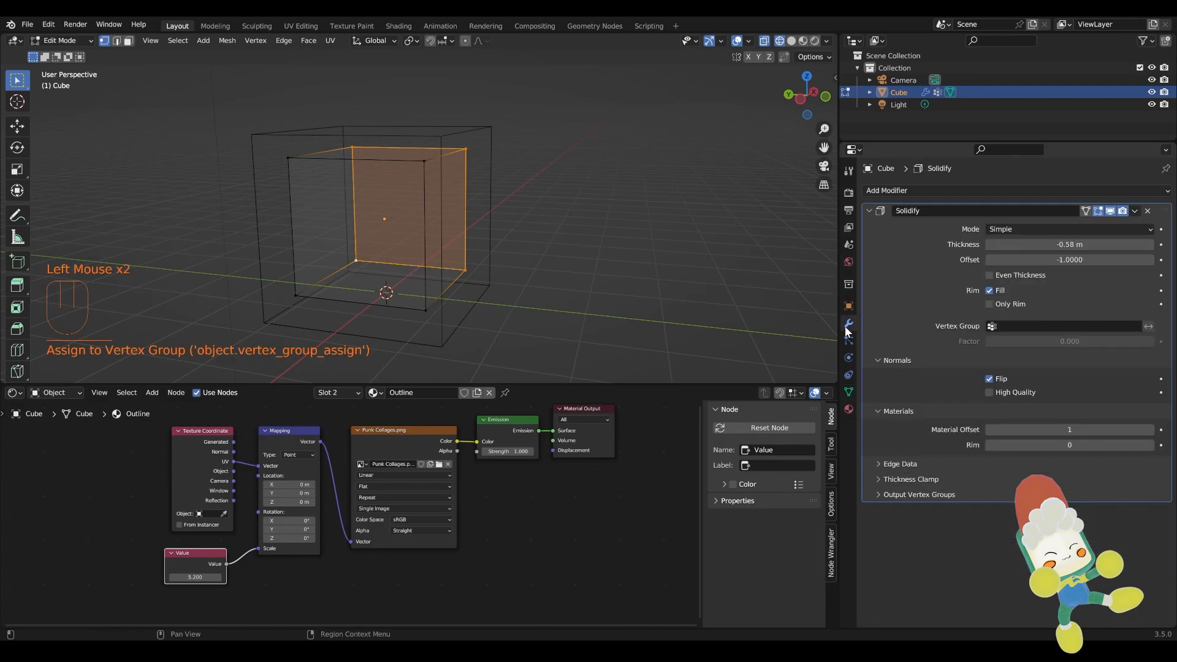
click(1116, 325)
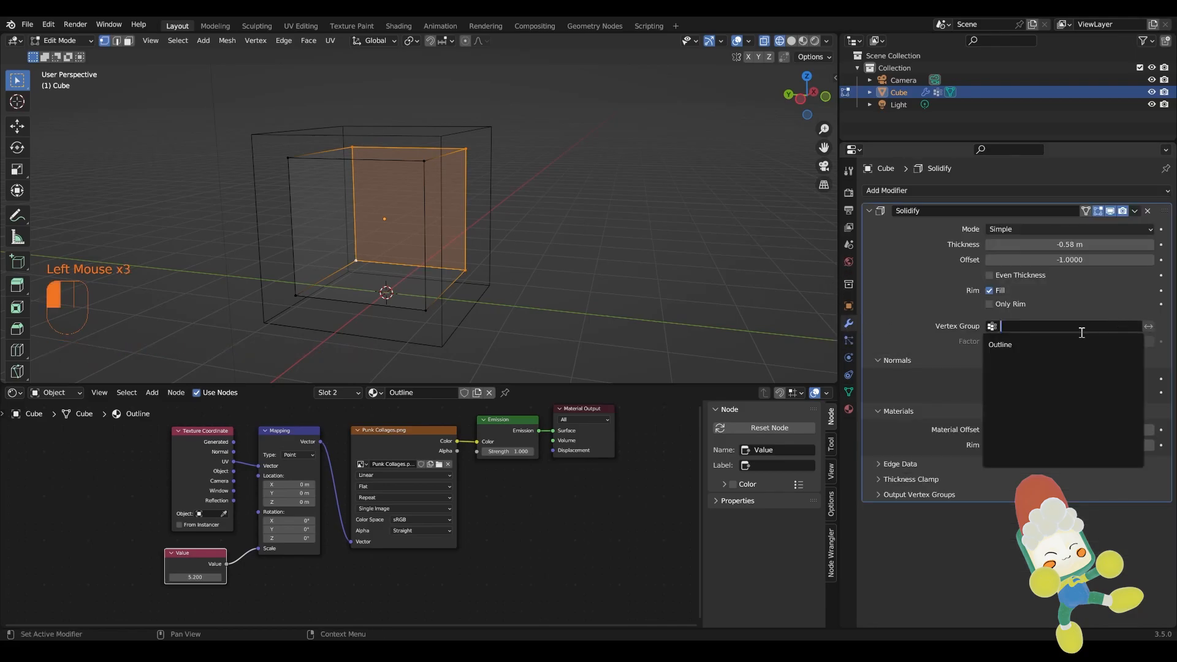
click(1031, 345)
middle_drag(552, 239, 530, 224)
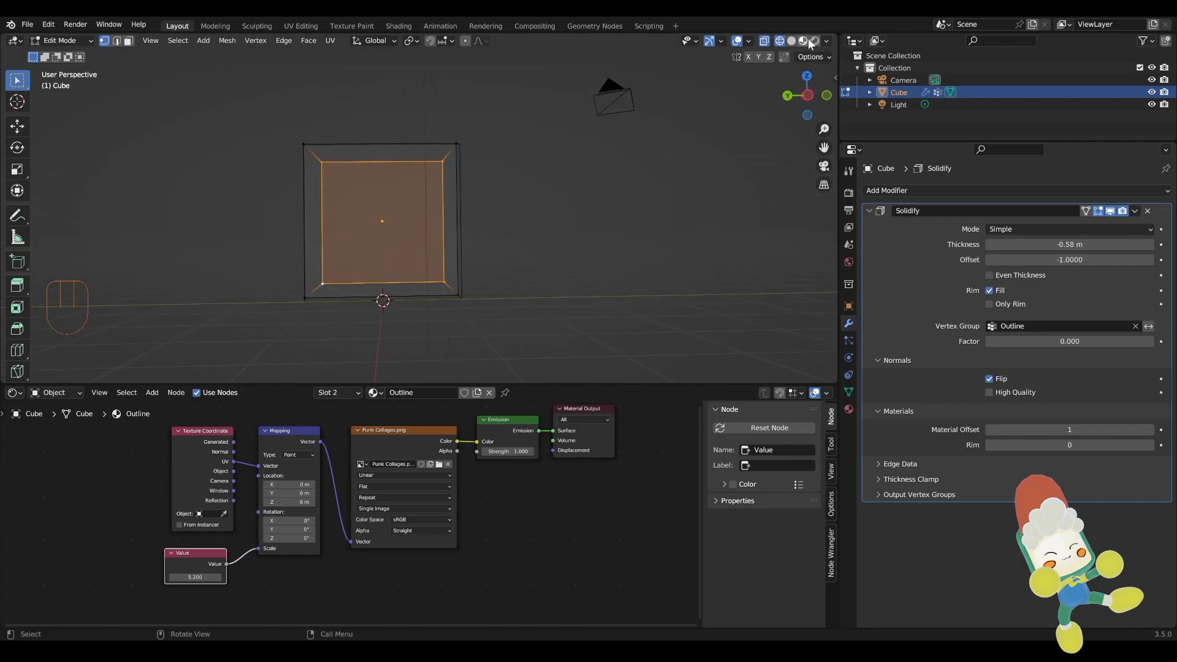
Switch the viewport to Material Preview shading and set the Solidify thickness to -0.99 m
click(803, 41)
middle_click(504, 191)
mouse_move(504, 192)
middle_down()
mouse_move(265, 201)
mouse_move(504, 190)
middle_up()
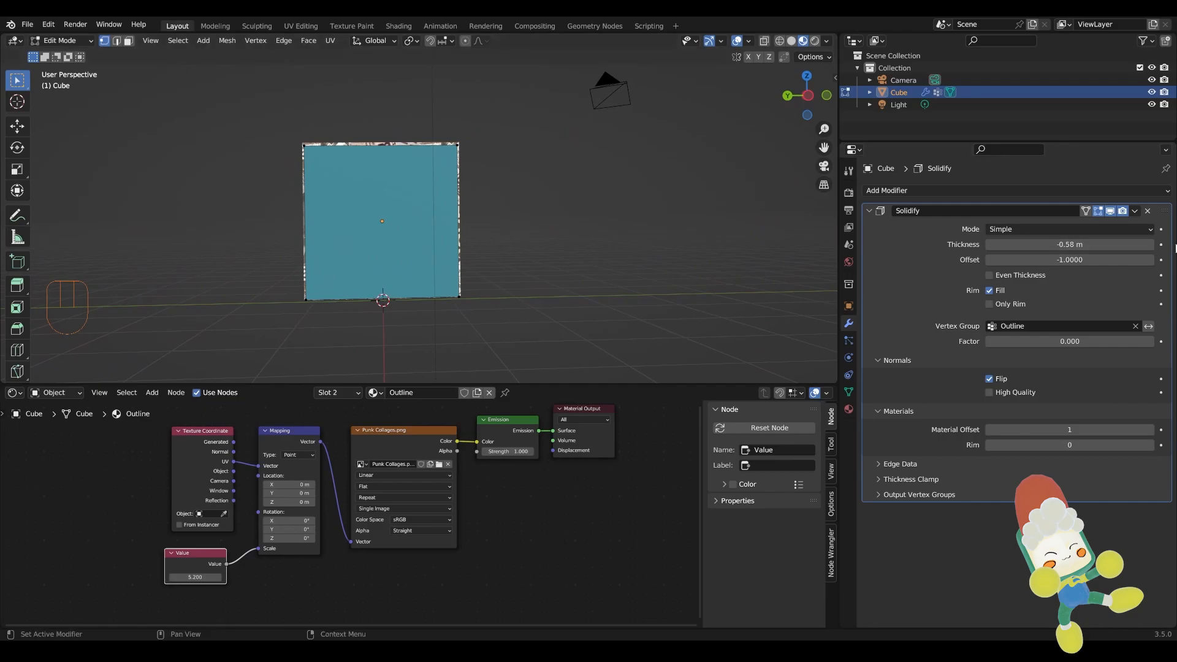
drag(1076, 246, 1010, 244)
scroll(505, 202, down, 2)
middle_drag(503, 202, 570, 223)
Return to Object Mode and lower the light to about X -4.09, Y 0.16, Z 2.36 m
click(60, 40)
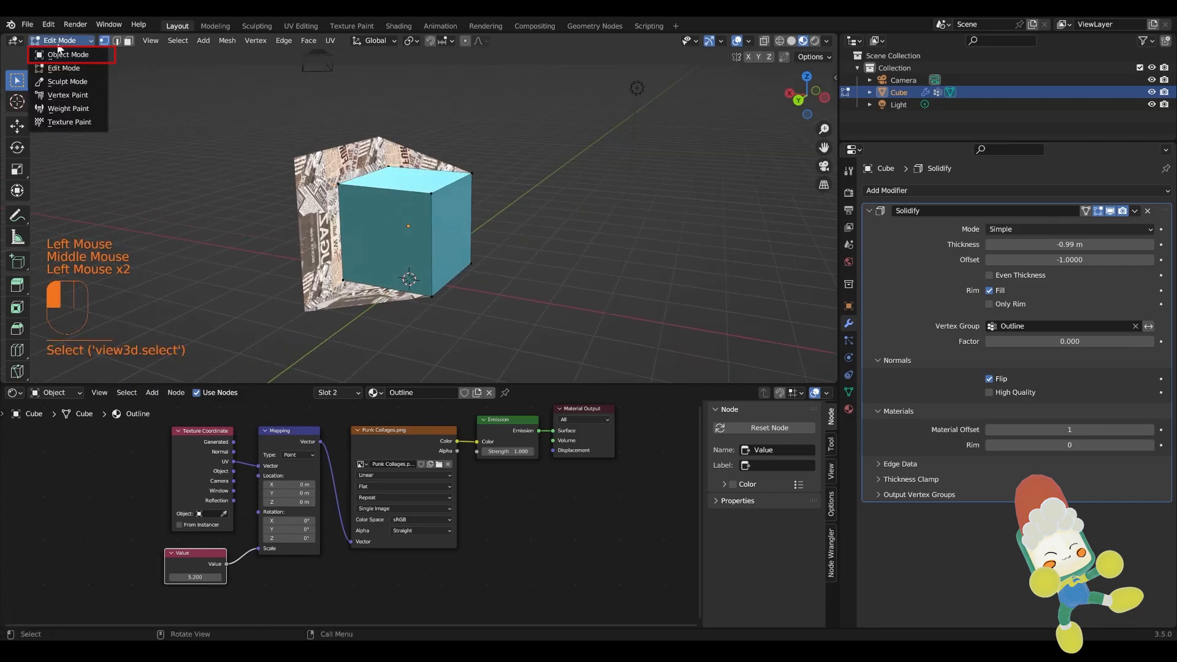
click(62, 54)
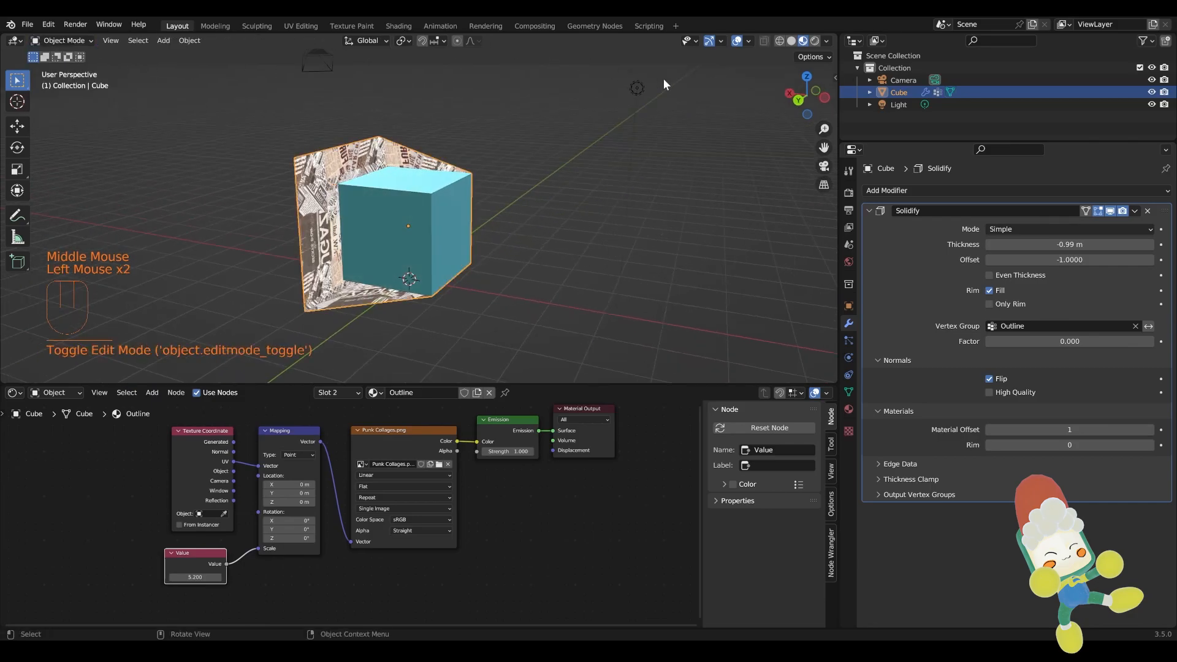
click(648, 87)
key(g)
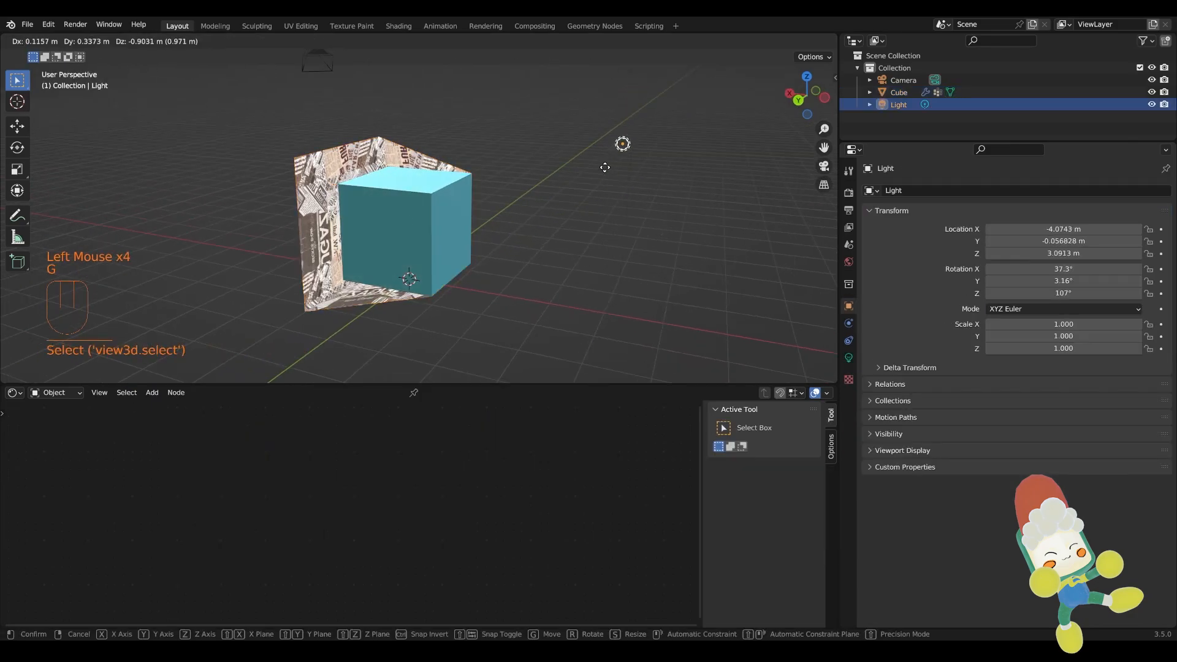
click(601, 201)
middle_drag(601, 201, 577, 178)
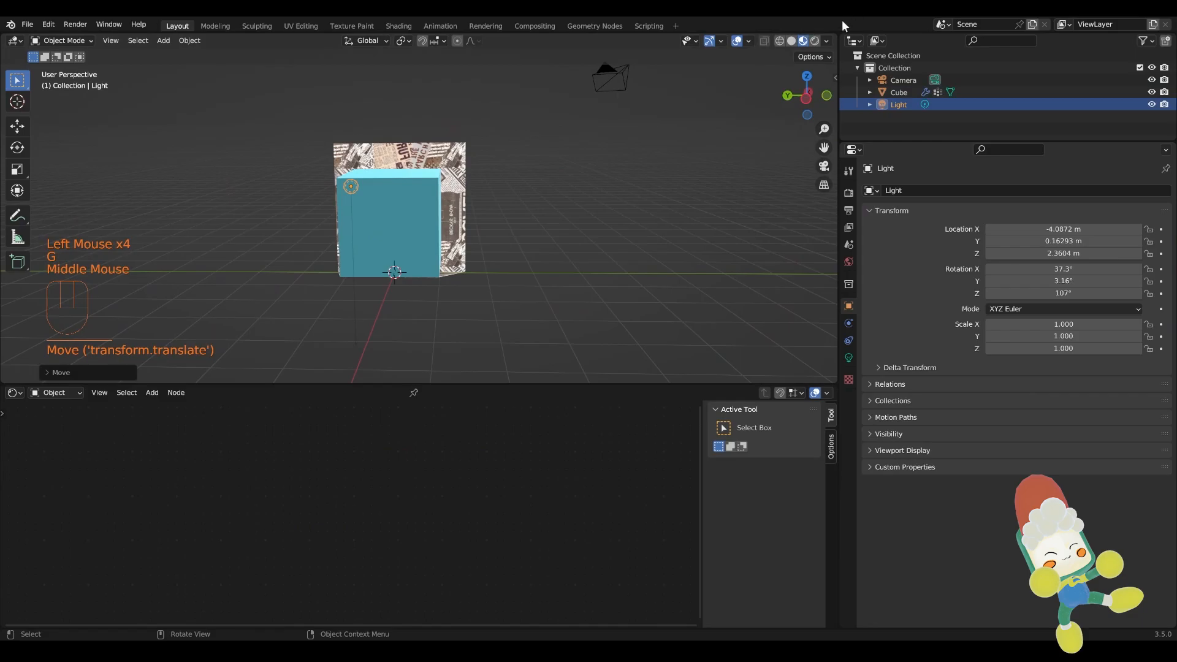
Switch to Rendered shading and move the light to about X -4.01, Y 0.81, Z 3.61 m
click(815, 41)
mouse_move(523, 182)
middle_down()
mouse_move(408, 202)
mouse_move(267, 200)
middle_up()
key(g)
middle_drag(293, 79, 198, 111)
key(g)
click(154, 143)
middle_drag(509, 185, 184, 160)
Select the cube and view its Outline group weights in Weight Paint mode
click(48, 43)
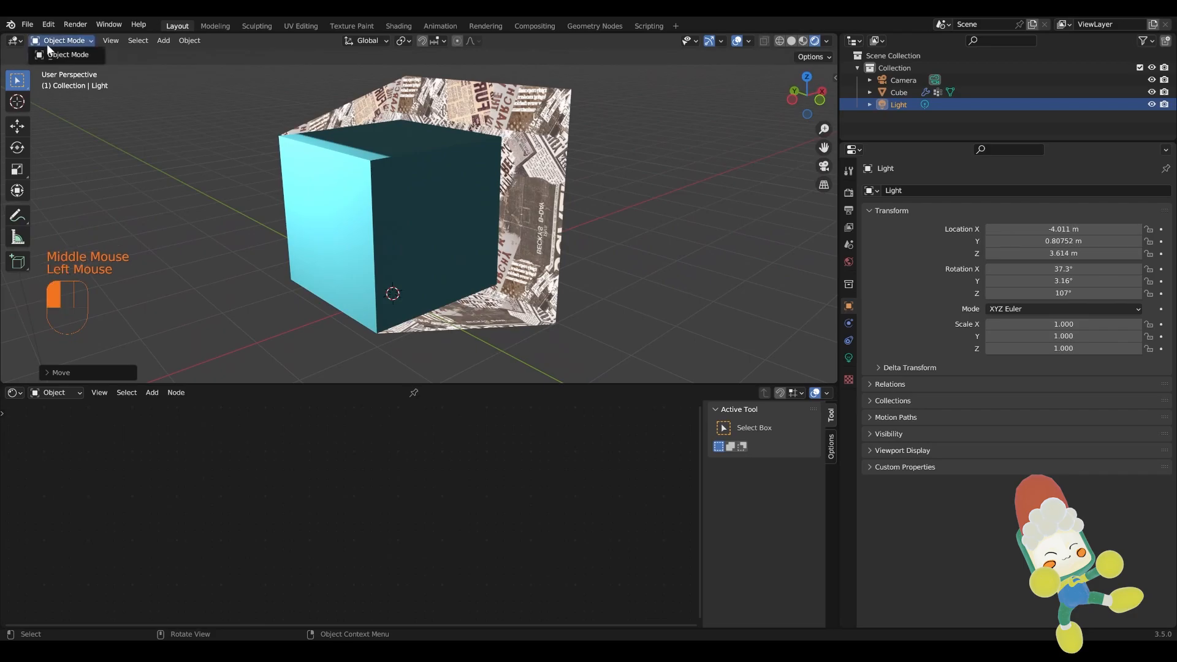
click(379, 193)
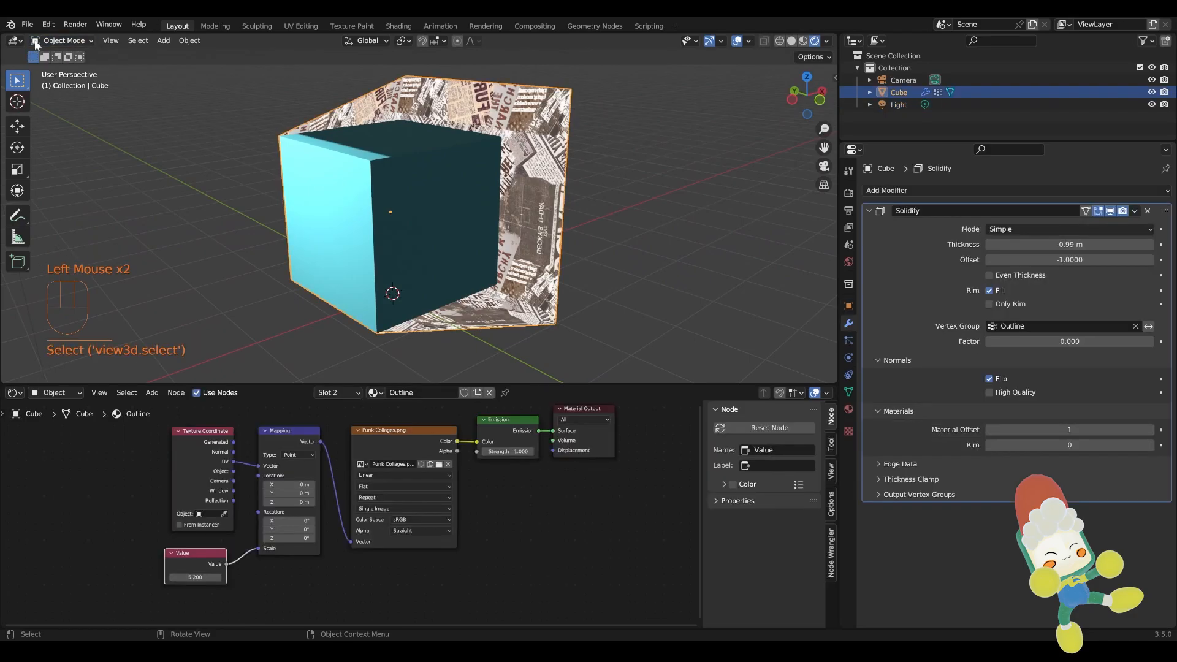
click(61, 40)
click(61, 108)
mouse_move(485, 177)
middle_down()
mouse_move(476, 145)
mouse_move(501, 302)
middle_up()
mouse_move(583, 210)
middle_down()
mouse_move(607, 176)
mouse_move(562, 196)
mouse_move(490, 173)
middle_up()
scroll(606, 181, down, 1)
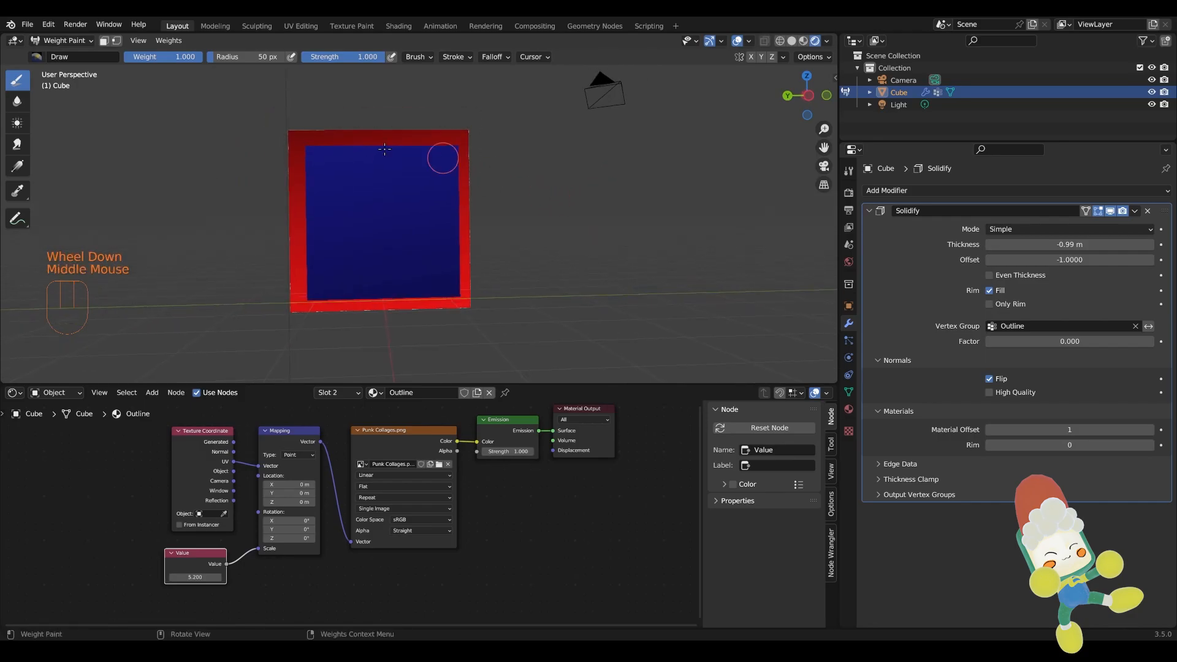
Leave Weight Paint, enter Edit Mode with wireframe shading and subdivide the entire cube mesh three times
click(69, 40)
click(61, 51)
mouse_move(532, 218)
middle_down()
mouse_move(394, 230)
mouse_move(513, 266)
mouse_move(514, 278)
mouse_move(397, 230)
mouse_move(399, 245)
middle_up()
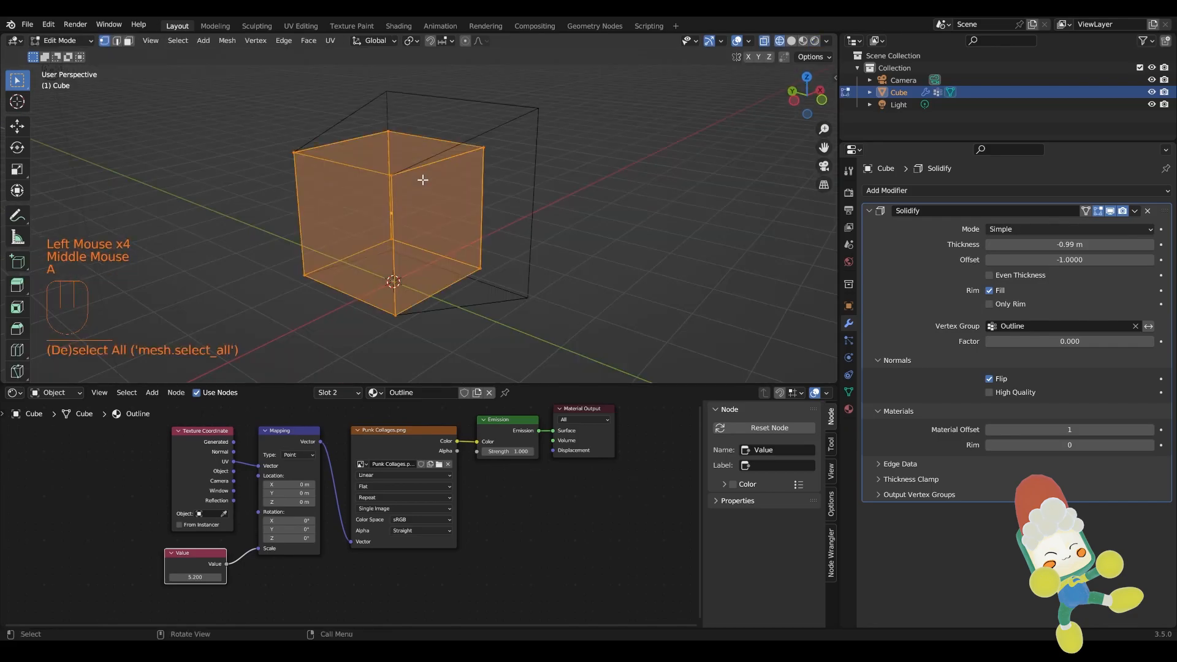
right_click(409, 203)
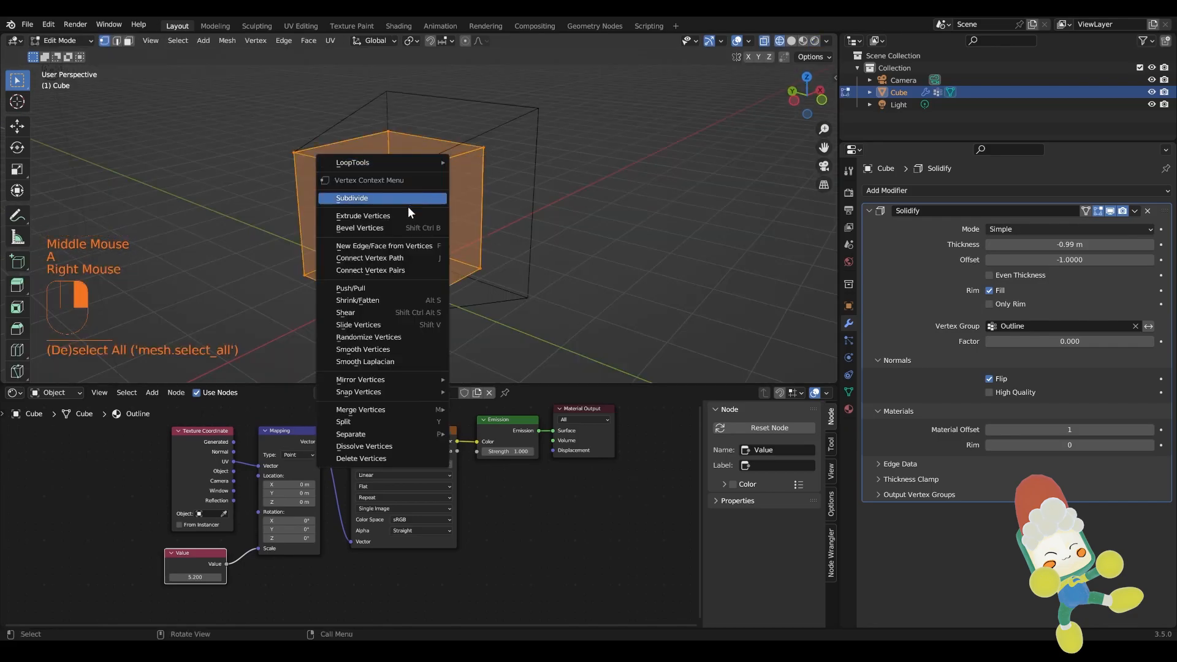
click(407, 197)
mouse_move(440, 186)
middle_down()
mouse_move(407, 179)
mouse_move(436, 199)
mouse_move(426, 196)
middle_up()
right_click(409, 179)
click(388, 198)
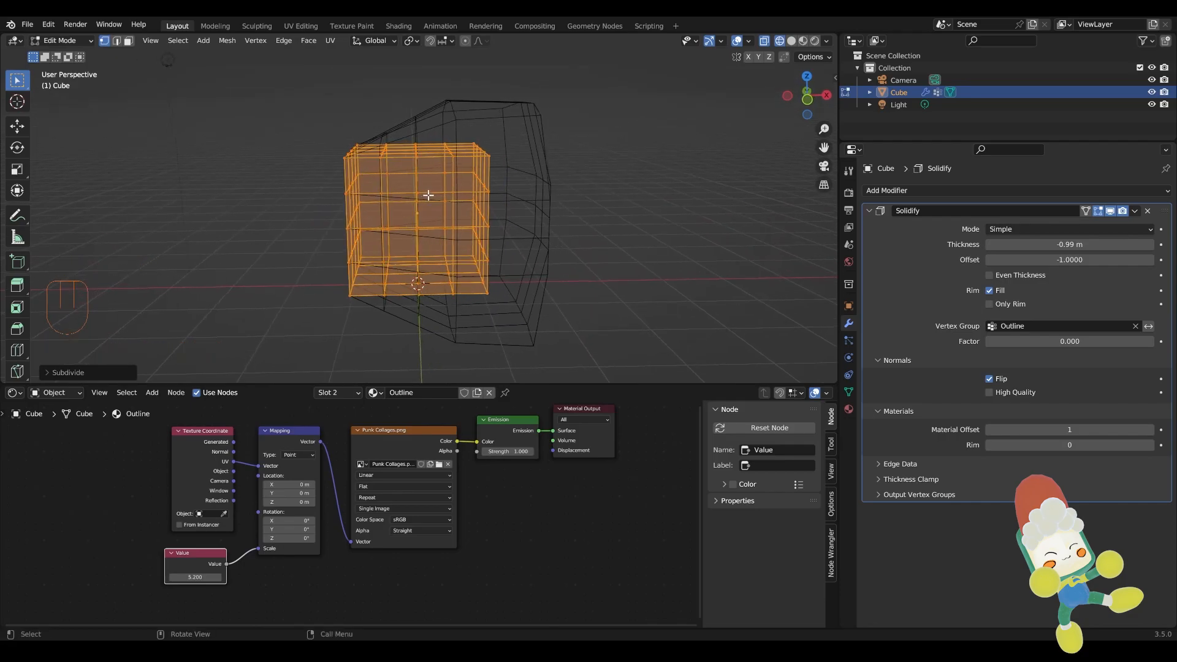
right_click(427, 195)
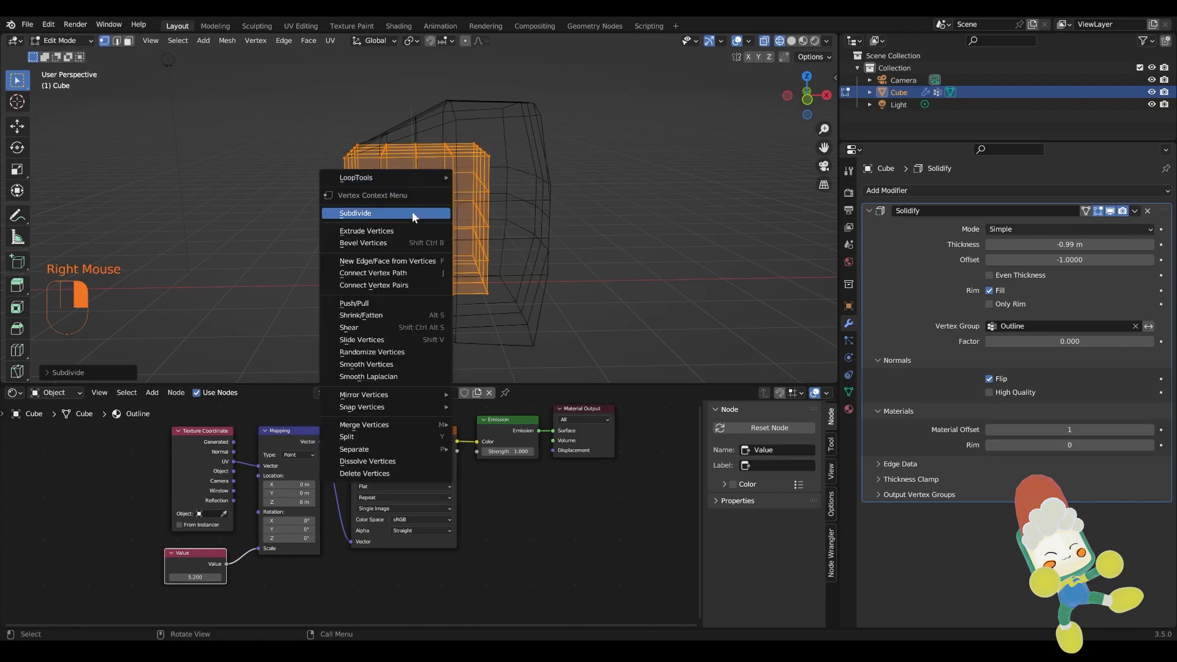
click(411, 211)
click(618, 182)
middle_drag(499, 196, 625, 202)
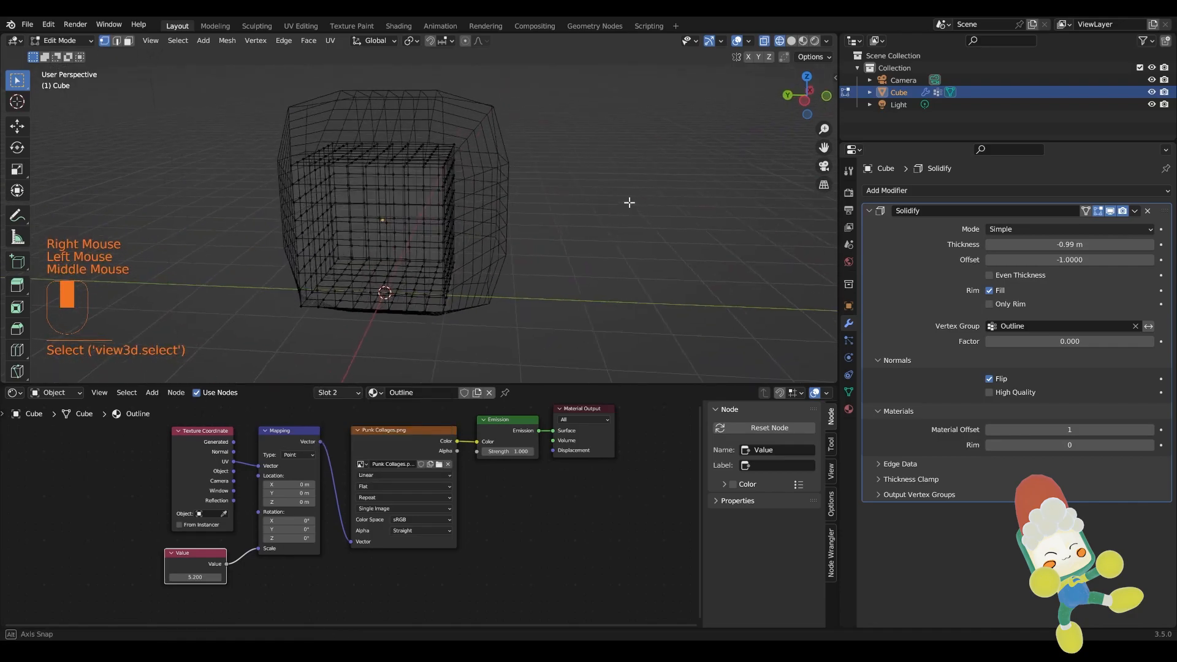
middle_drag(351, 195, 226, 185)
middle_drag(420, 235, 440, 217)
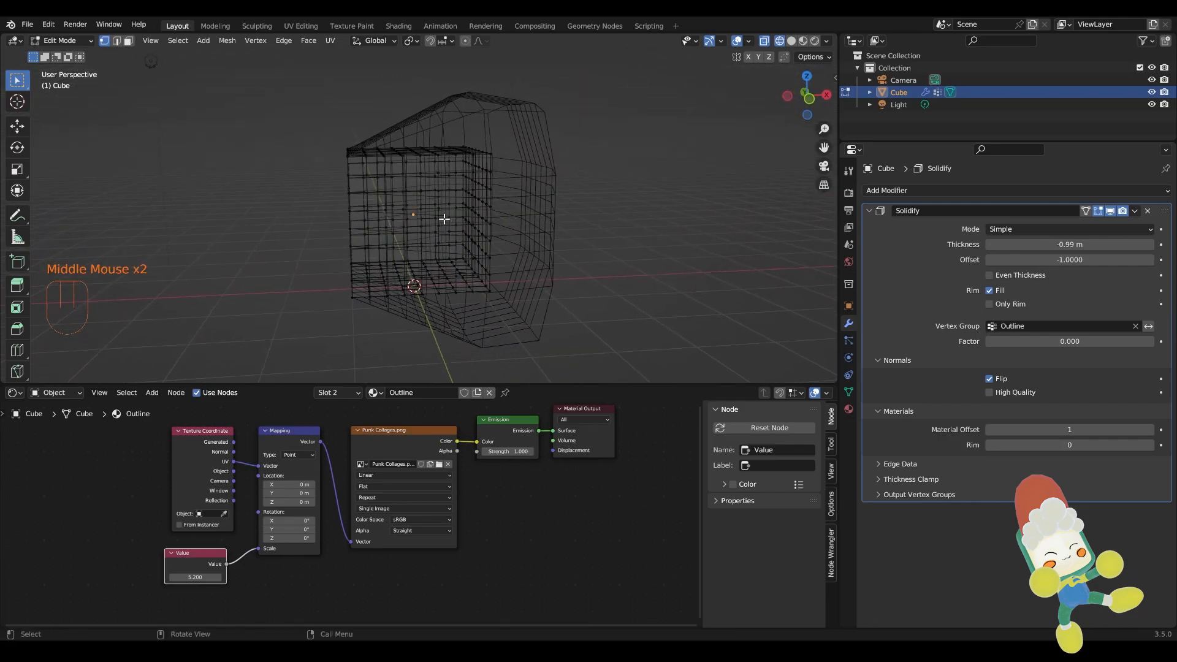
Clear the vertex group from the Solidify modifier and delete the cube's Outline vertex group
key(a)
click(848, 393)
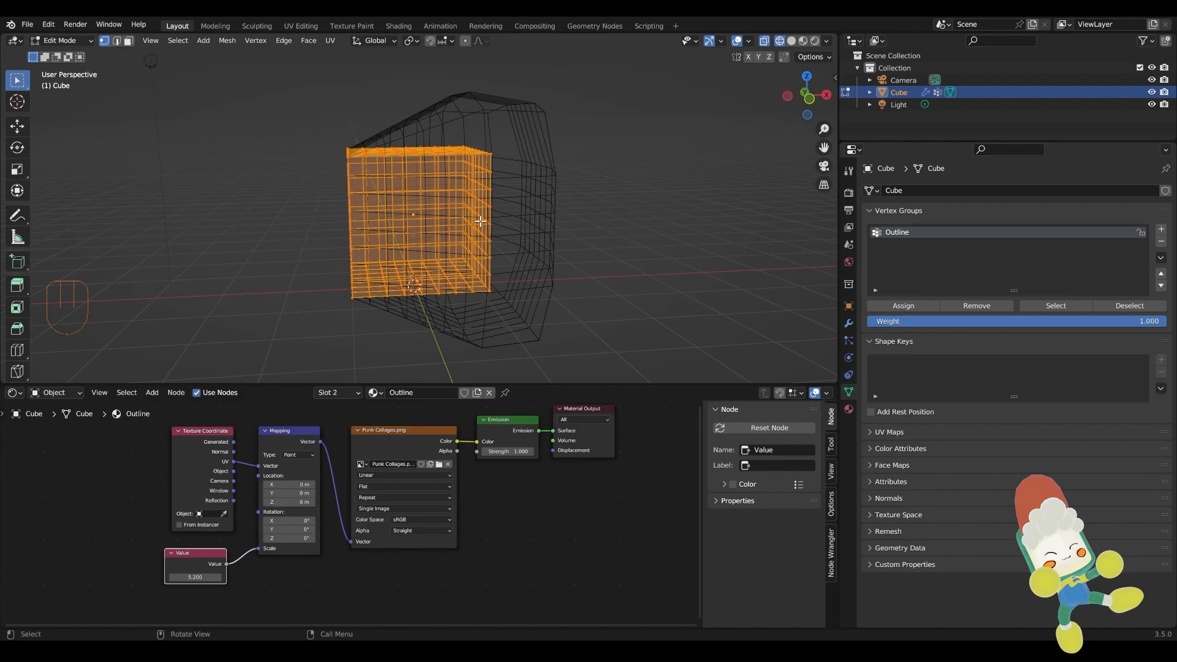
click(647, 231)
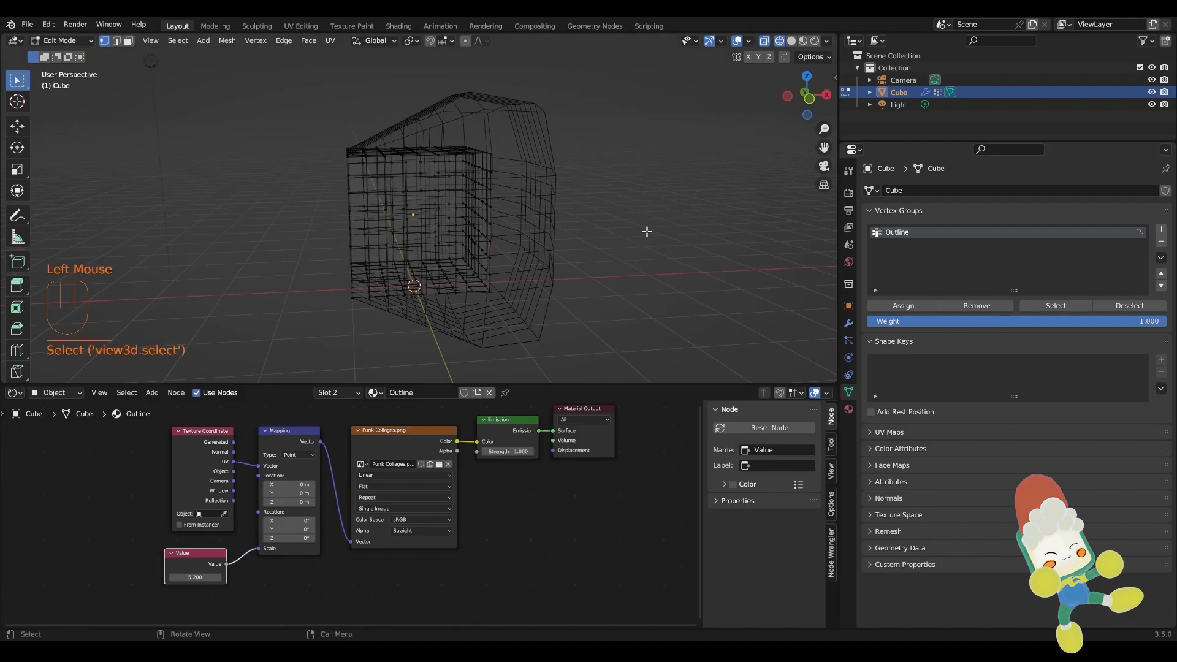
click(850, 323)
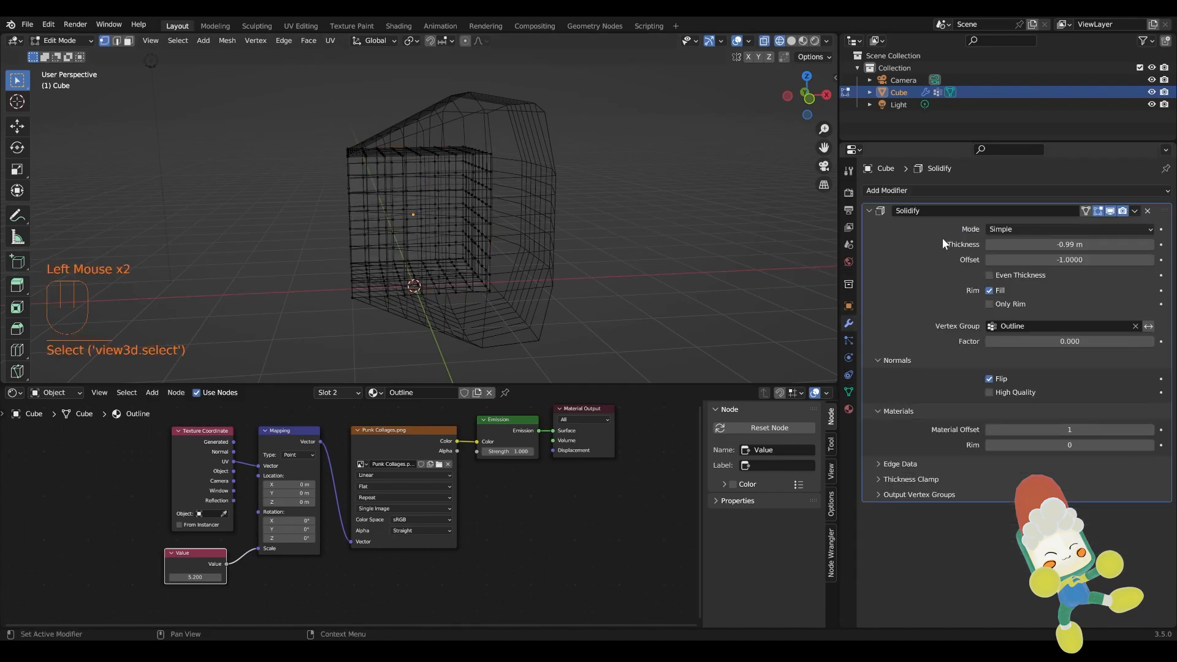
click(1135, 327)
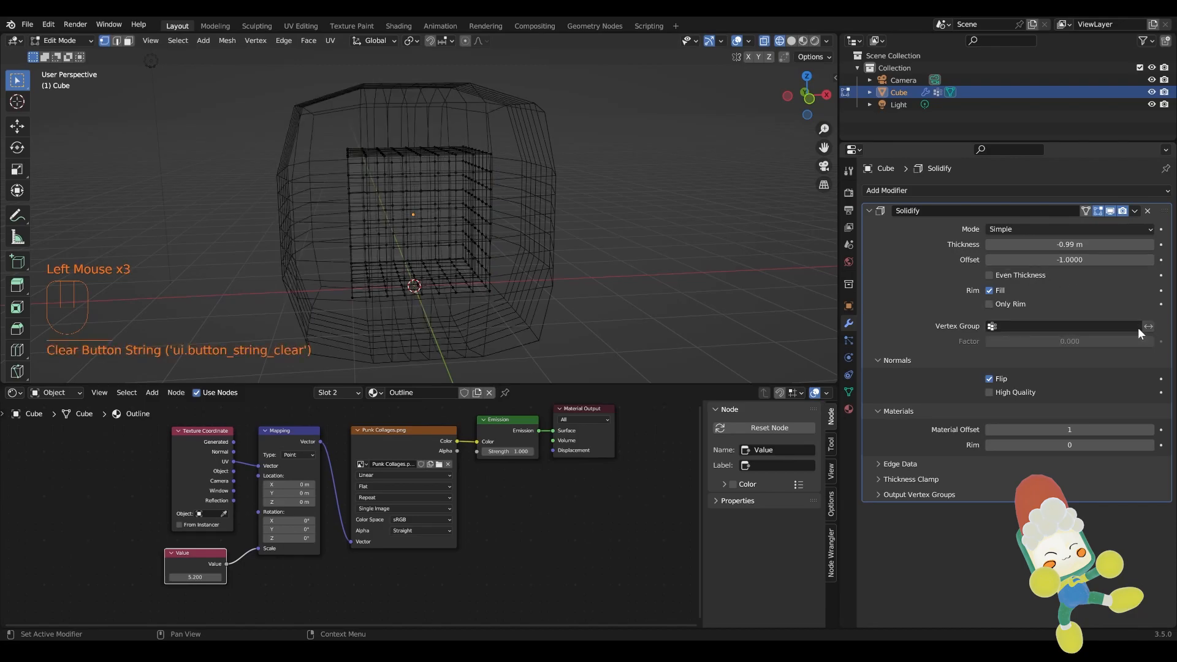
middle_drag(527, 252, 636, 247)
click(61, 41)
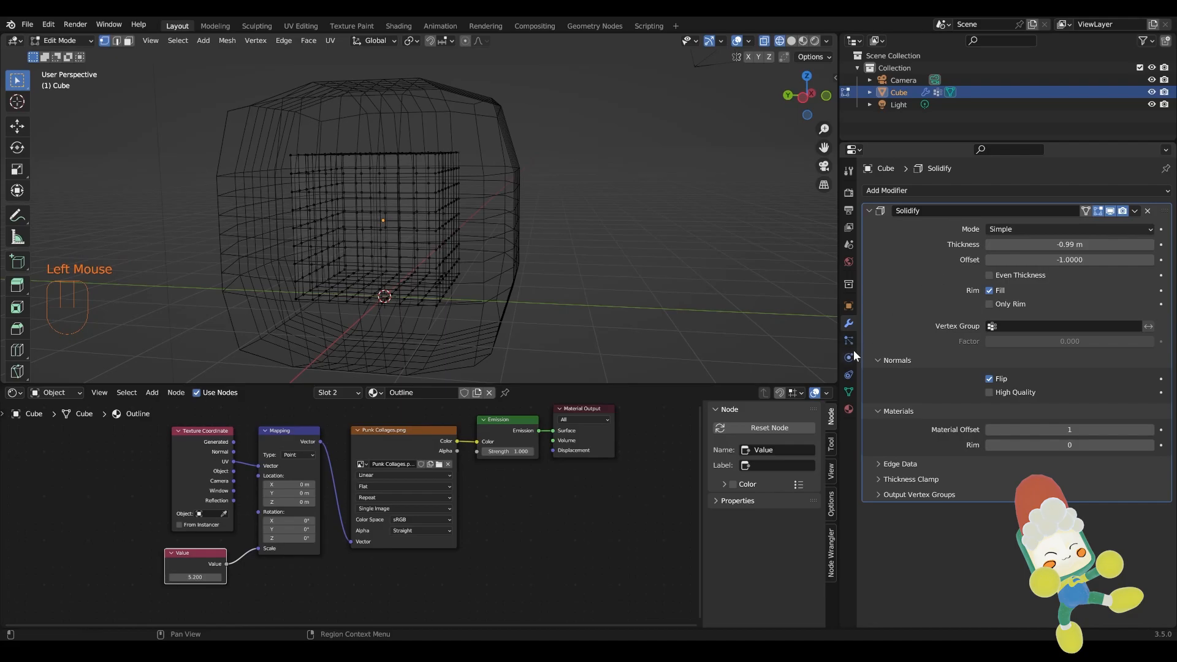
click(849, 391)
click(1160, 241)
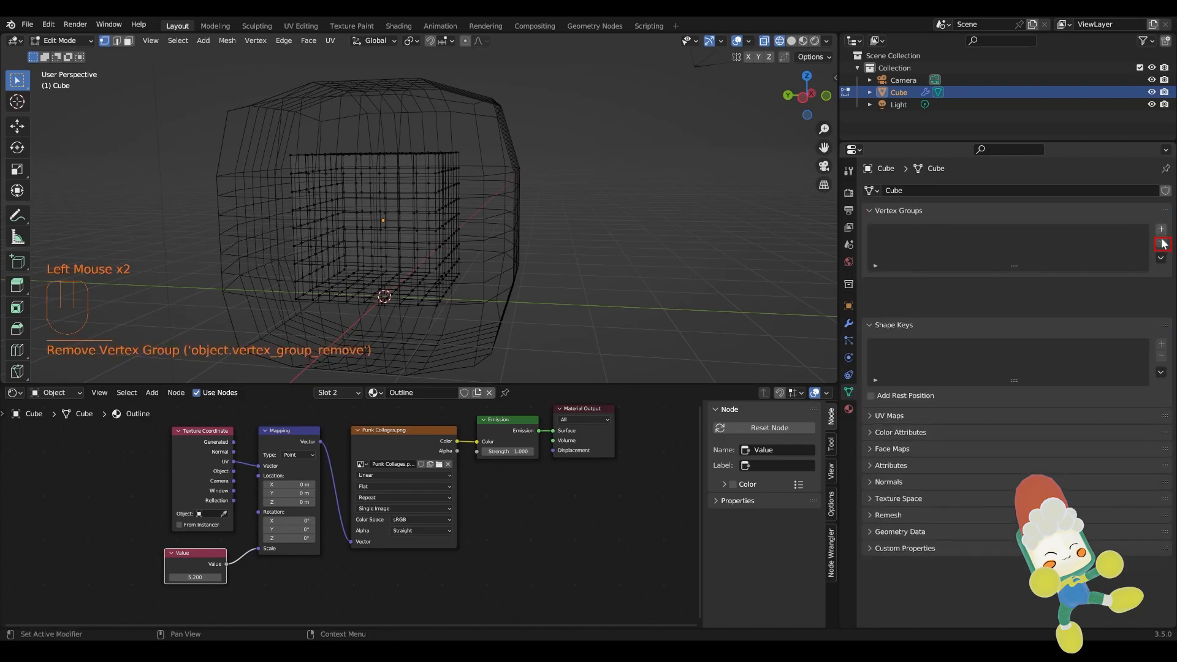
Select all vertices of the cube's +X face from the front view
middle_drag(565, 263, 458, 240)
key(KP_3)
key(KP_1)
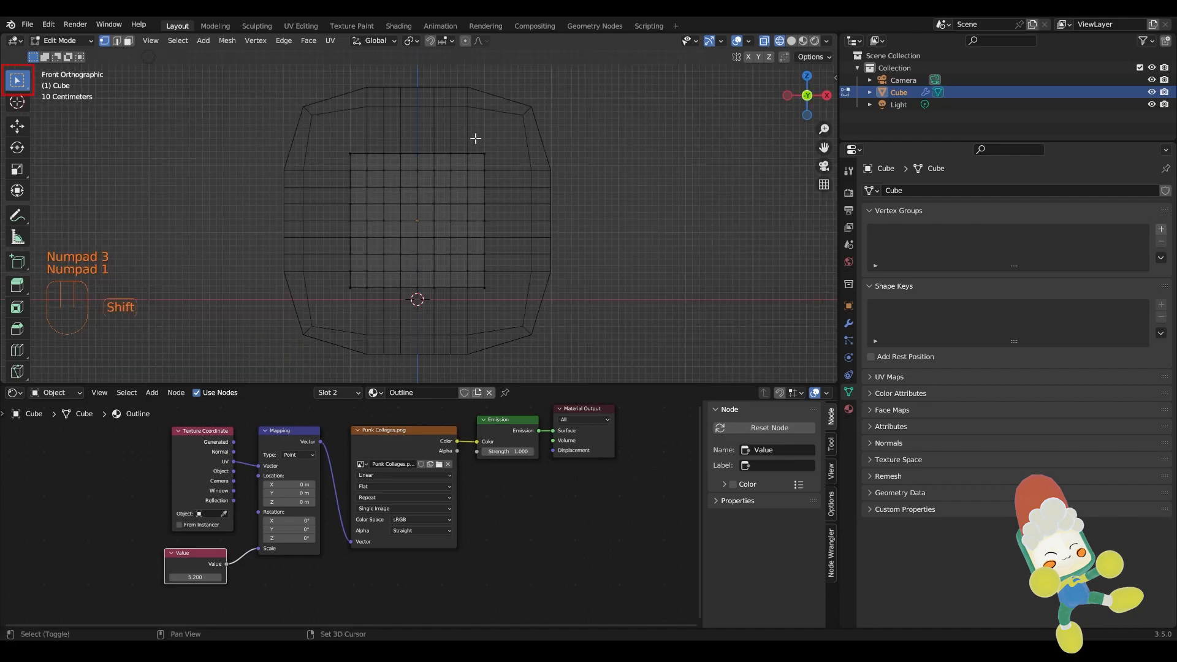
shift+drag(474, 138, 474, 164)
shift+drag(484, 278, 491, 308)
middle_drag(491, 308, 631, 270)
Assign the selected face vertices to a new vertex group named Outline
click(1161, 229)
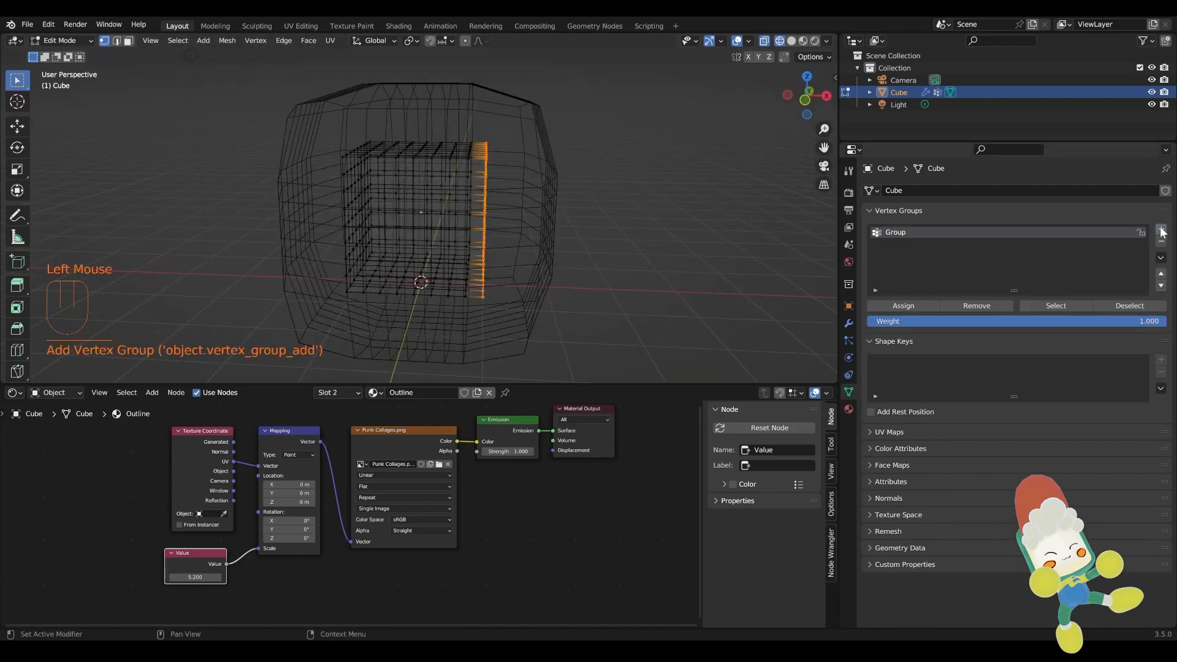
click(897, 306)
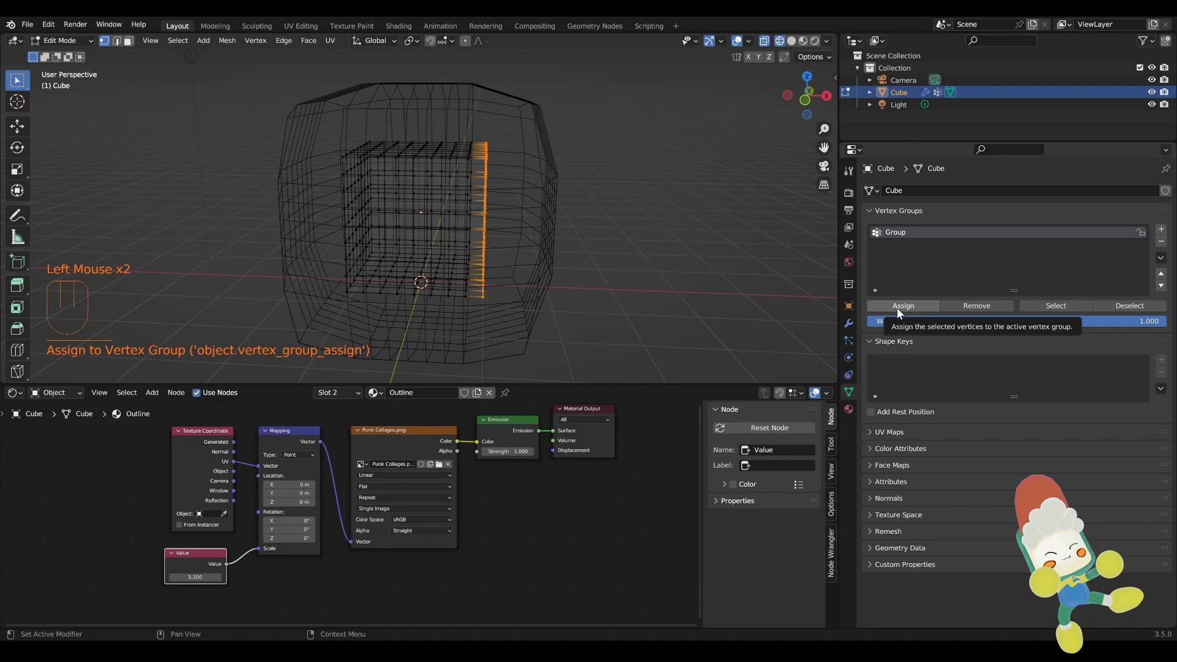
click(898, 308)
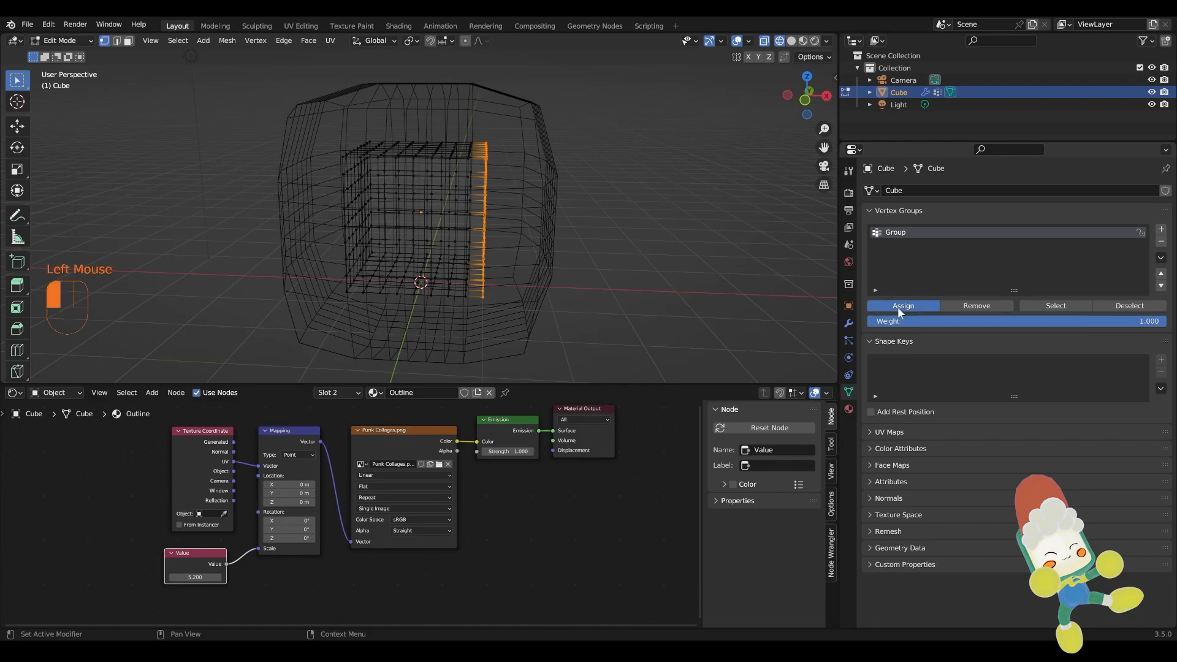
double_click(898, 233)
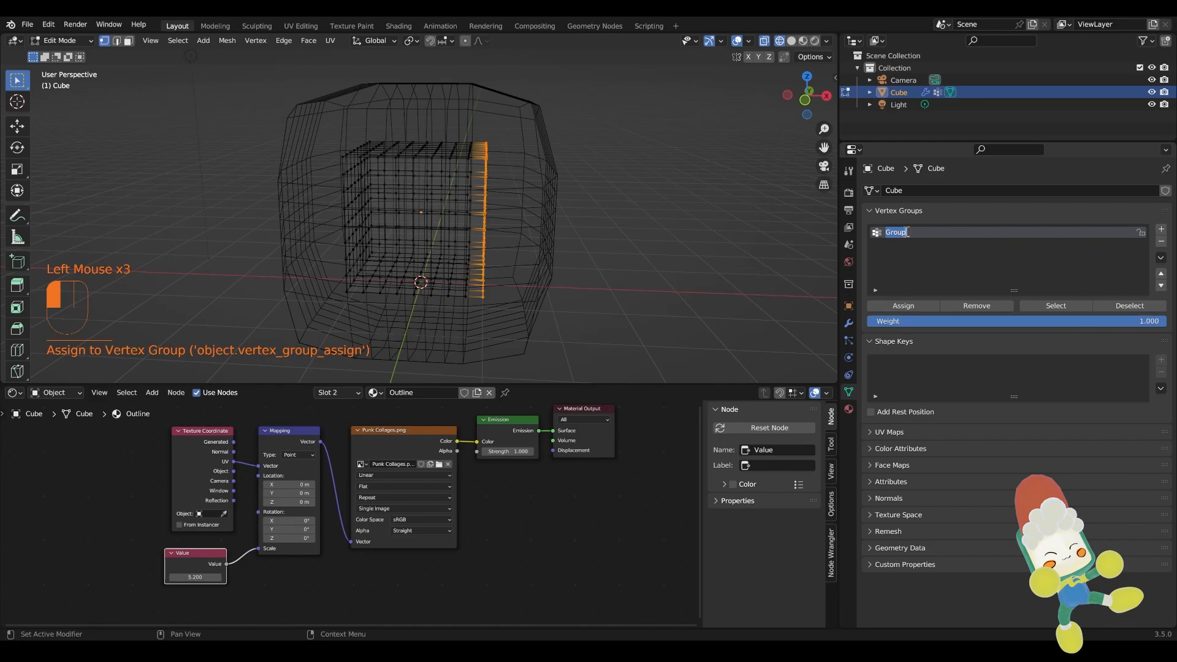
text(Outline)
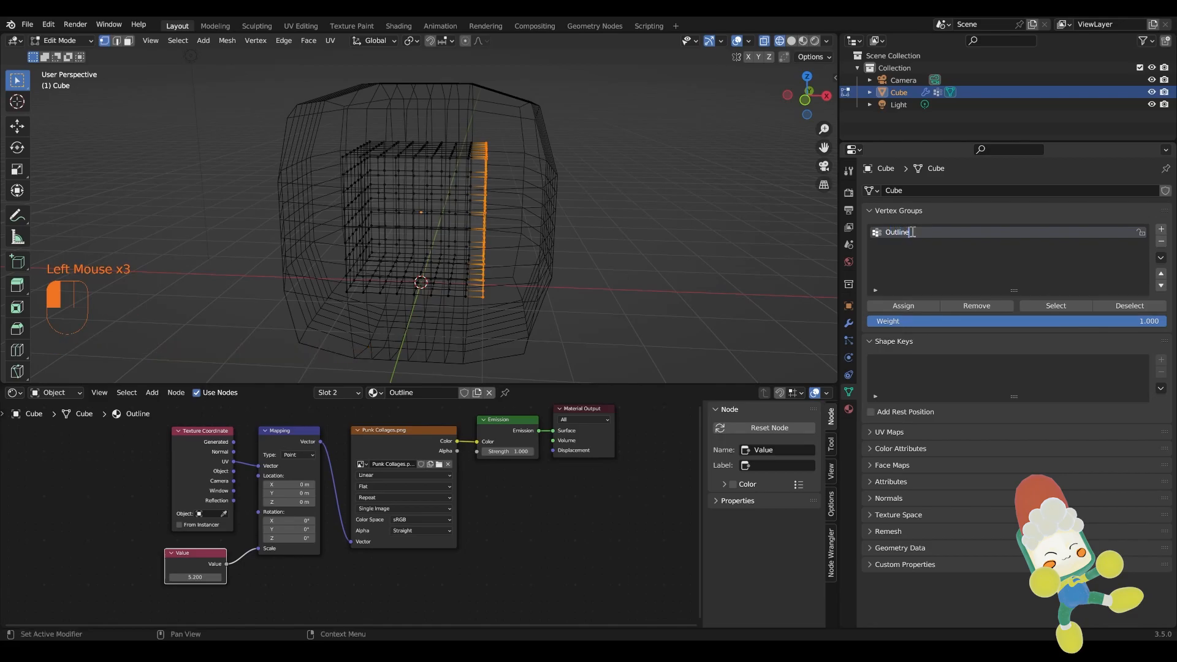
Set the Solidify modifier's vertex group to Outline
click(849, 323)
click(1015, 326)
click(1017, 342)
middle_drag(641, 205, 589, 203)
Return to Object Mode and switch the viewport to Rendered shading to inspect the partial outline
click(78, 43)
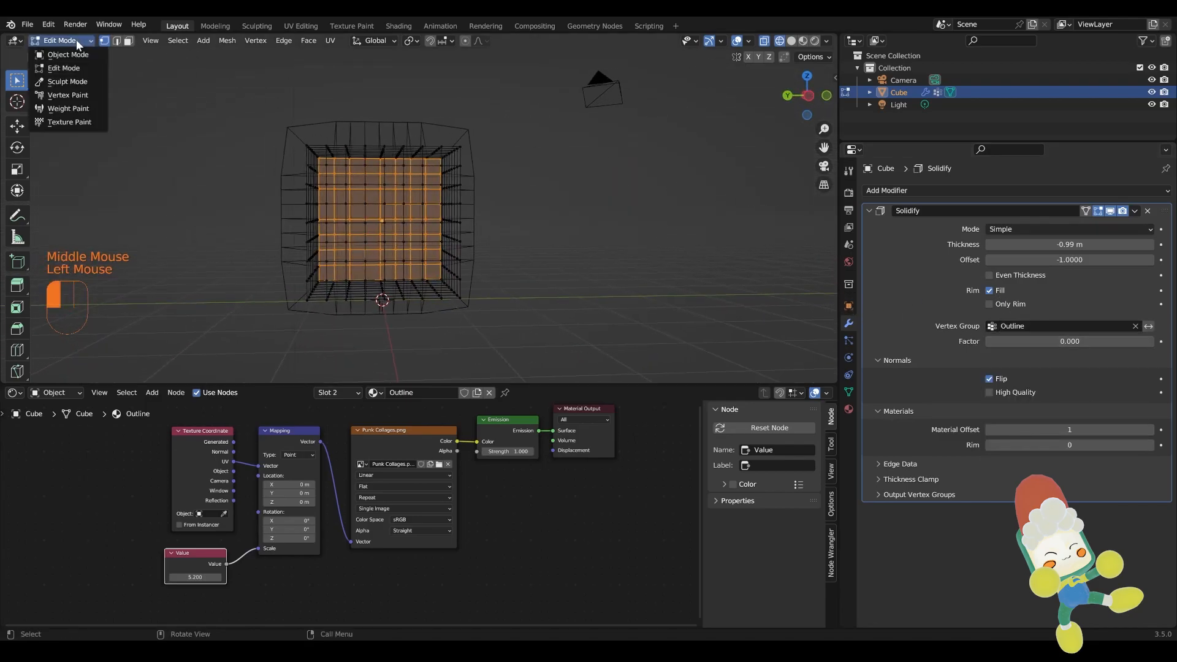
click(74, 54)
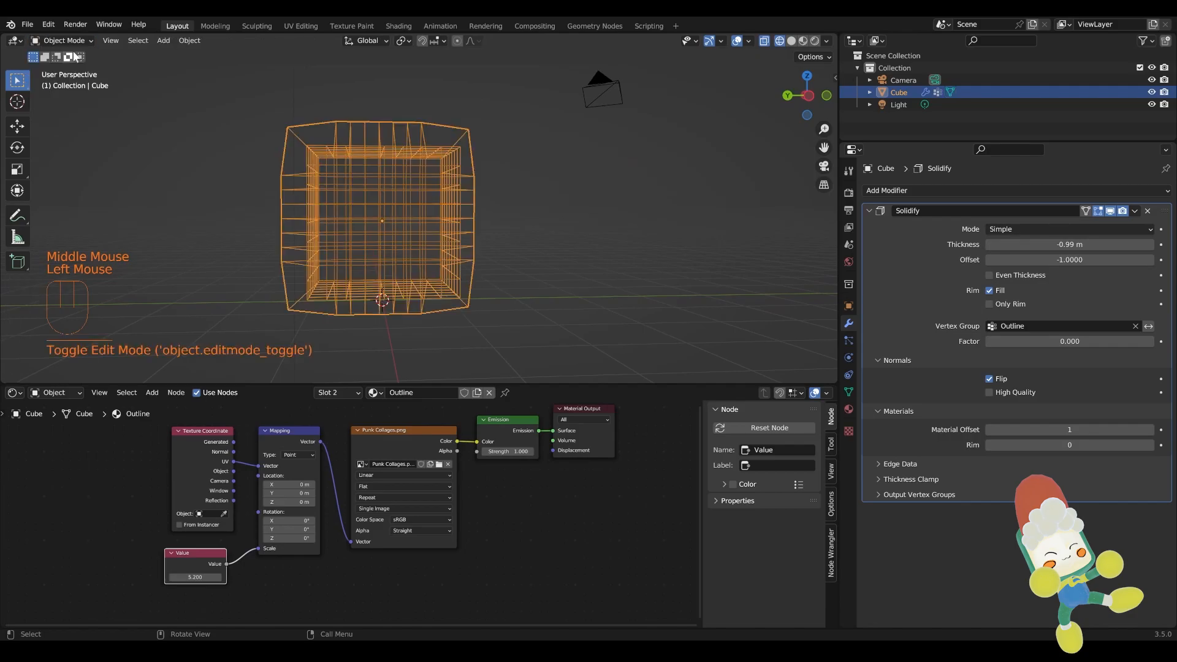
click(813, 41)
middle_drag(750, 73, 343, 92)
scroll(570, 252, down, 3)
scroll(454, 246, up, 2)
click(444, 227)
scroll(421, 210, down, 2)
Select the light and move it close beside the cube, to about X -0.51, Y -1.73, Z 1.46 m
click(330, 76)
key(g)
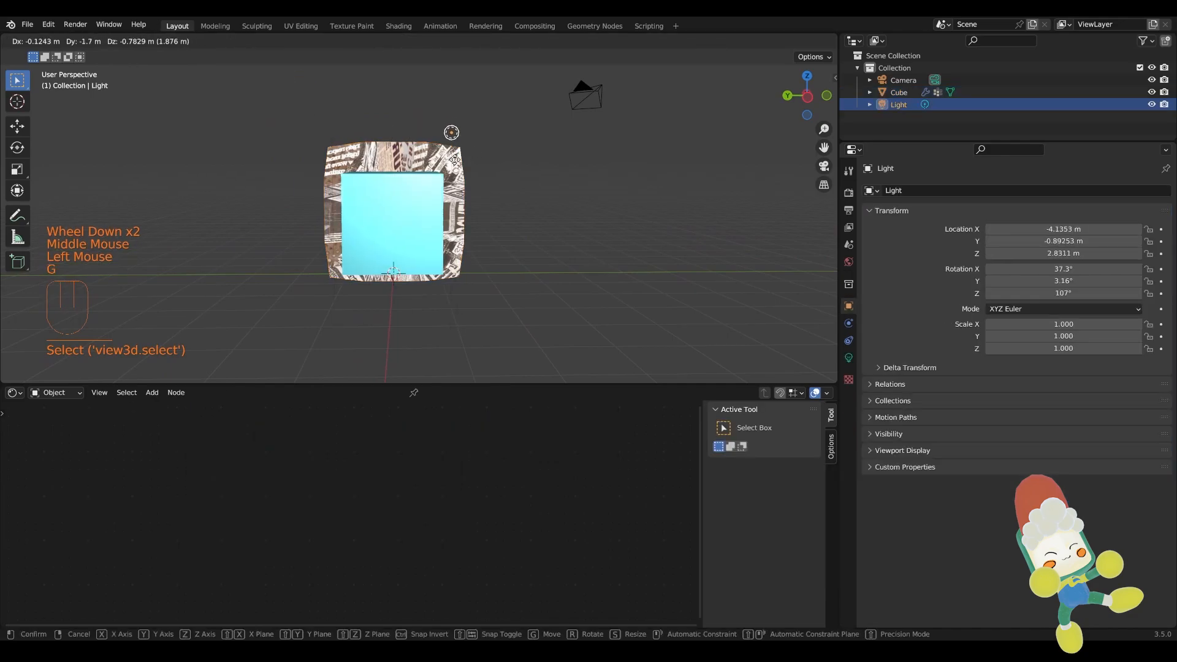
click(365, 139)
middle_drag(365, 138, 414, 170)
key(g)
click(371, 84)
middle_drag(355, 98, 468, 178)
key(g)
click(462, 300)
middle_drag(462, 299, 516, 273)
key(g)
click(571, 357)
middle_drag(571, 357, 436, 309)
key(g)
click(522, 287)
middle_drag(523, 287, 527, 256)
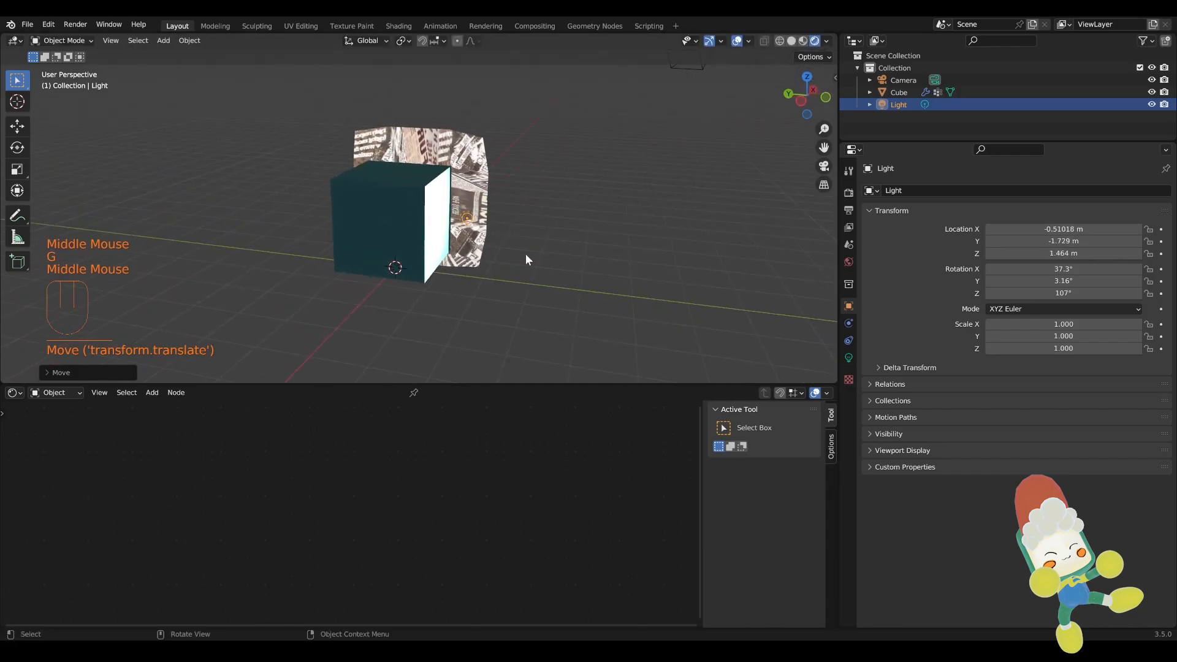
Move the light up to a position above the cube
key(g)
click(393, 182)
middle_drag(393, 183, 443, 212)
scroll(456, 194, down, 2)
scroll(487, 186, down, 1)
key(g)
click(545, 173)
scroll(432, 226, up, 3)
scroll(436, 222, up, 1)
scroll(444, 213, down, 1)
Set the cube's Solidify thickness to -0.96 m
click(470, 183)
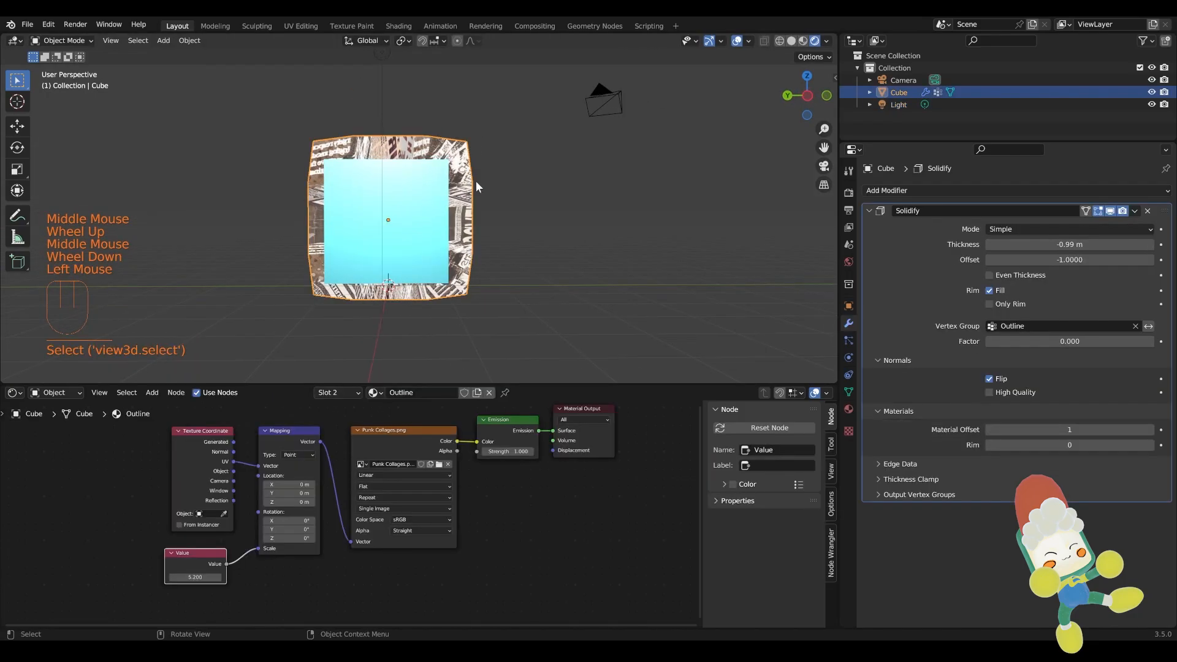
click(1021, 244)
mouse_move(1021, 243)
mouse_down()
mouse_move(1076, 244)
mouse_move(1021, 243)
mouse_up()
click(569, 224)
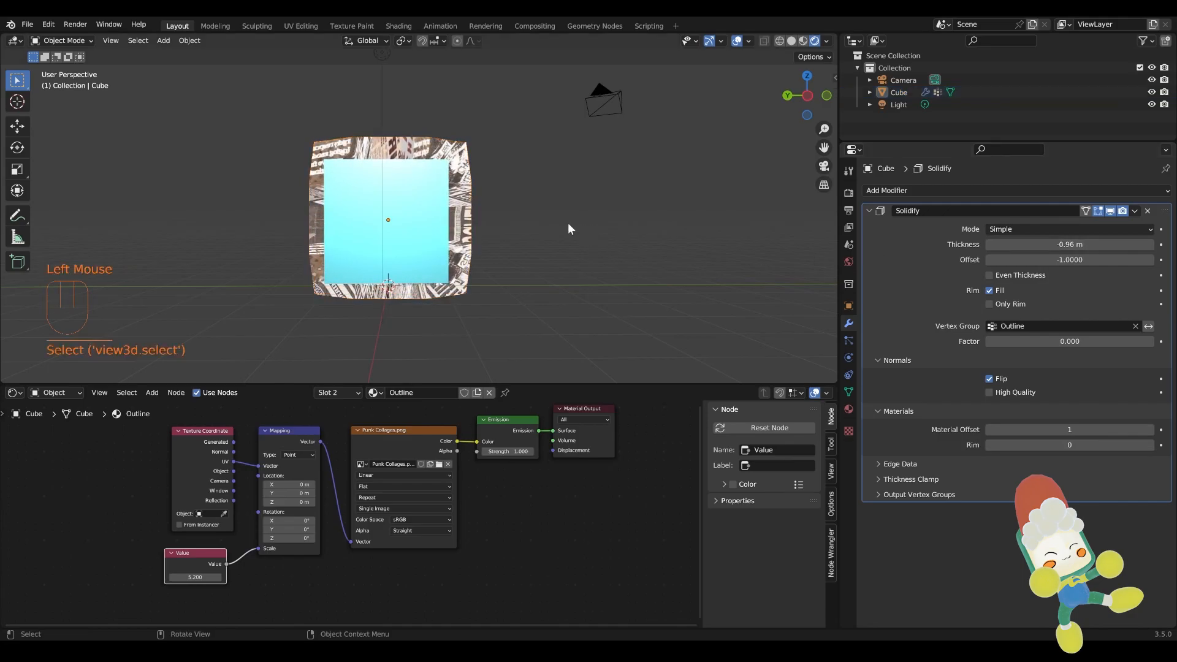
Switch the Solidify modifier to Complex mode, try Fixed thickness and set the Thickness Mode to Even
click(1020, 230)
click(1017, 257)
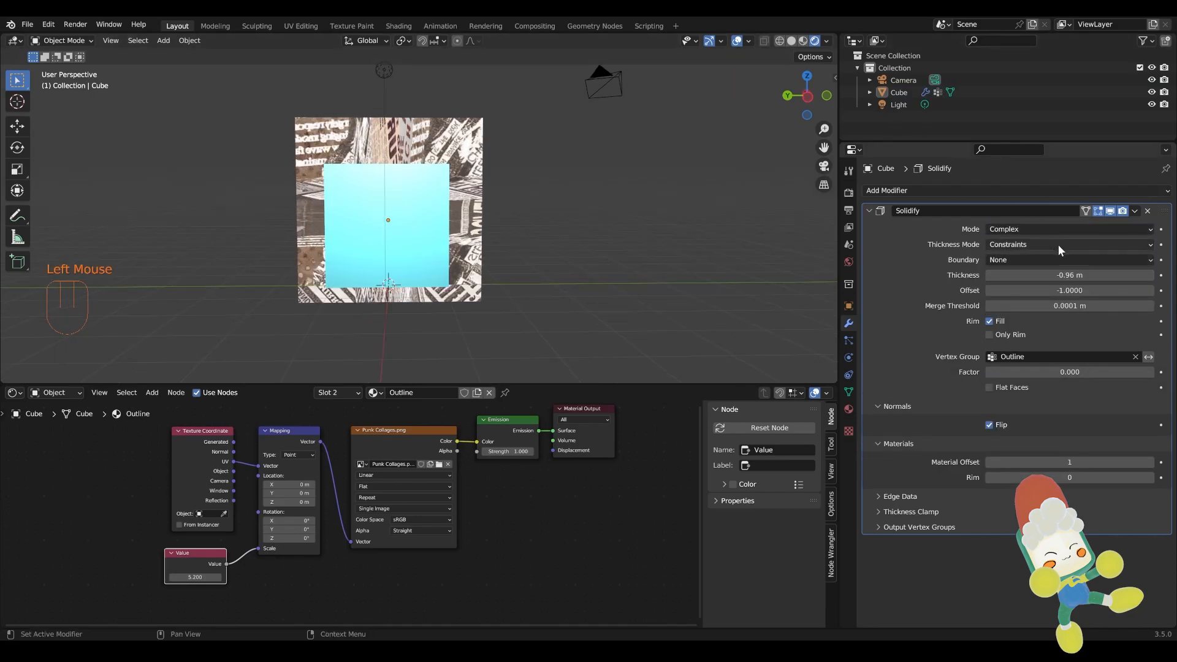
click(1033, 244)
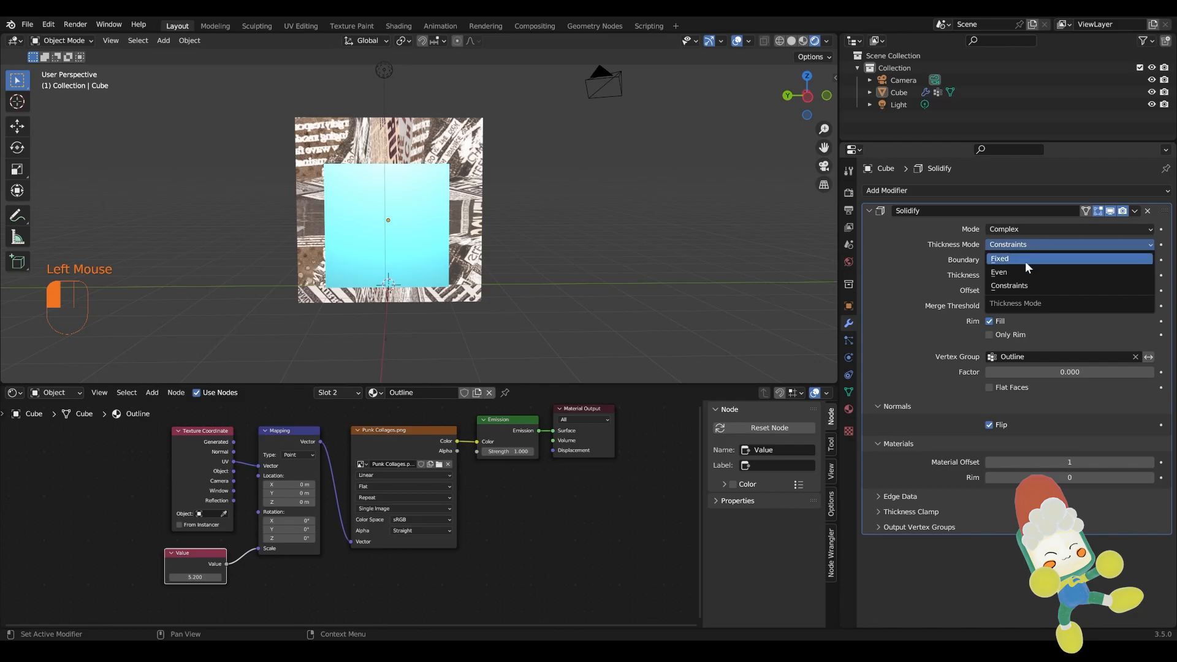
click(1025, 262)
middle_drag(729, 139, 528, 250)
scroll(621, 193, up, 1)
click(1045, 244)
click(1029, 272)
Set the Value node driving the Outline texture's mapping scale to 5.1
scroll(528, 250, up, 2)
scroll(528, 250, down, 1)
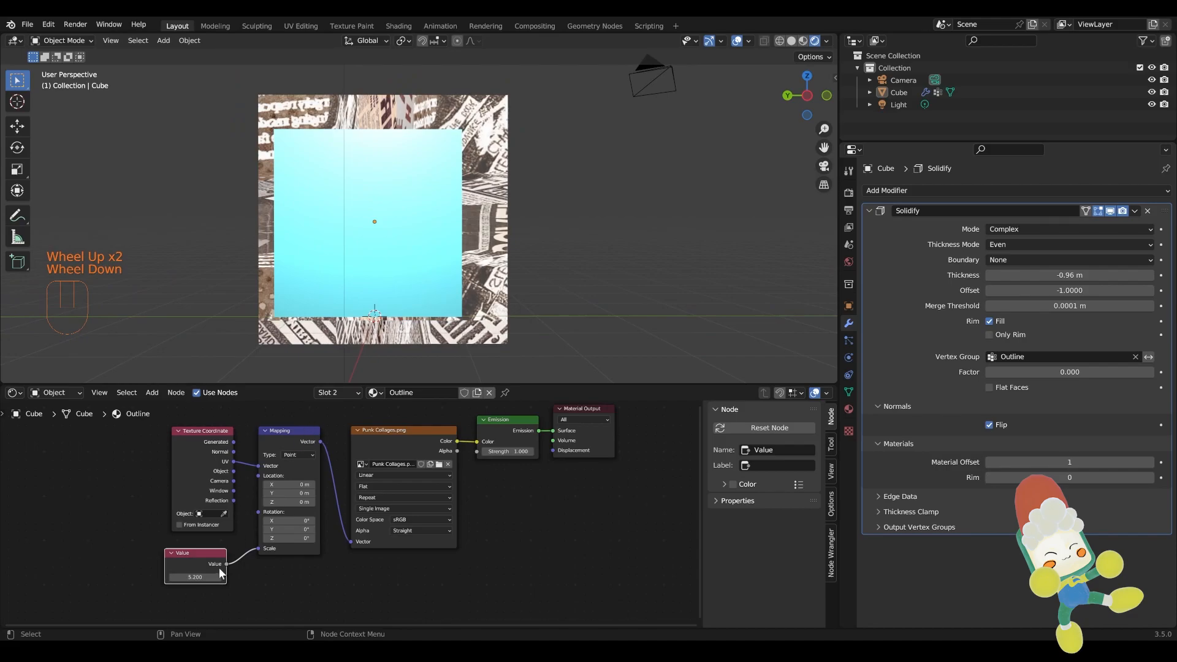
middle_drag(414, 265, 410, 272)
drag(187, 577, 248, 576)
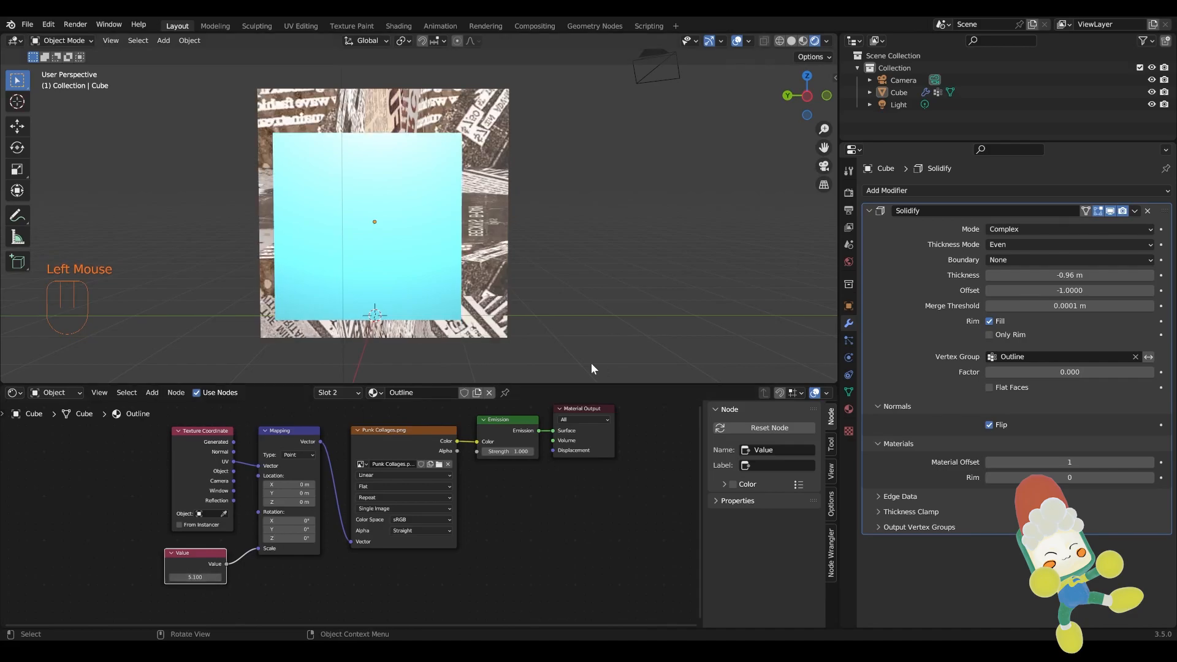
Enlarge the Shader Editor area, split it vertically and change one half to a Timeline
drag(554, 385, 557, 353)
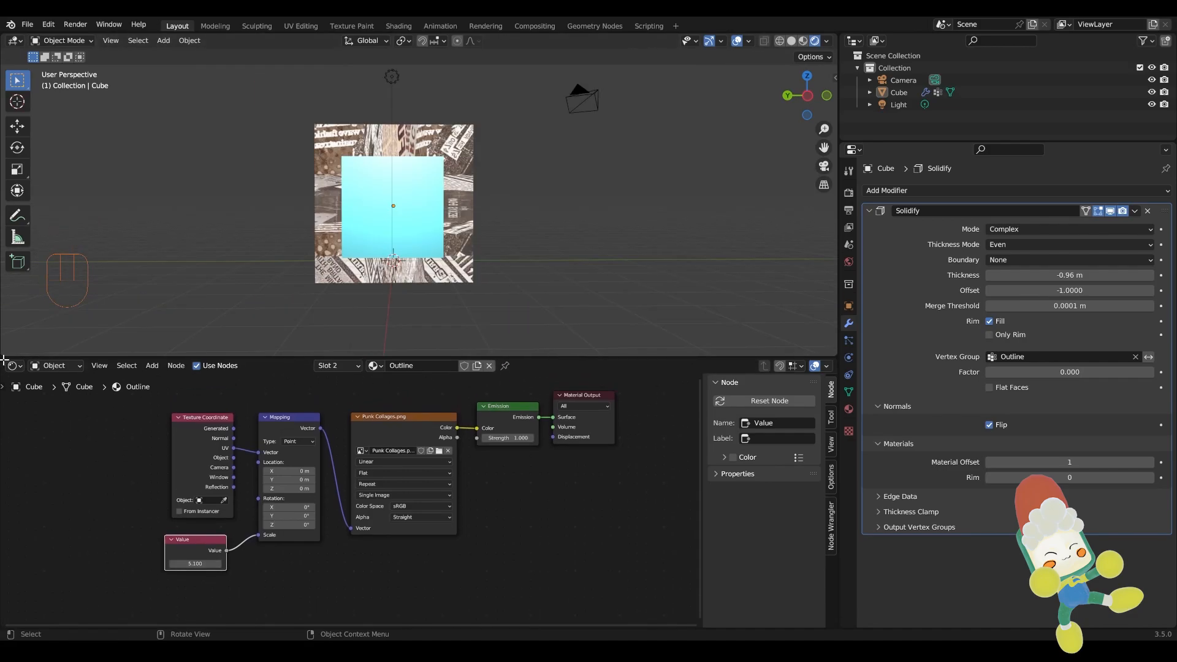
drag(4, 360, 498, 429)
key(n)
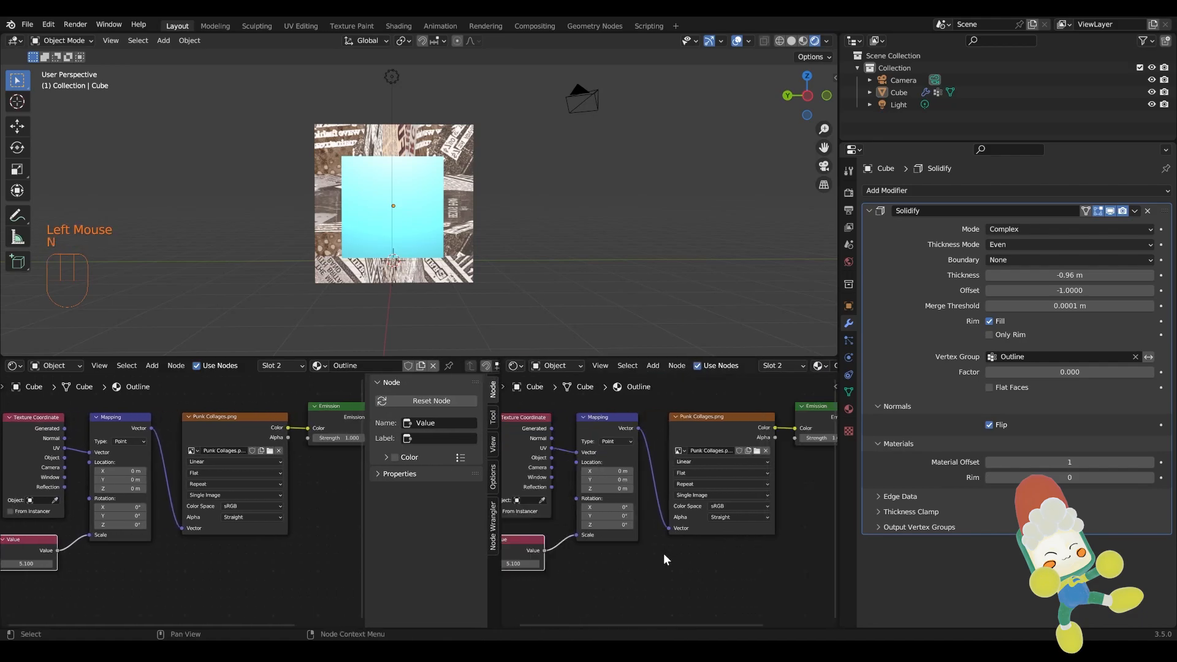
scroll(208, 491, down, 2)
click(19, 368)
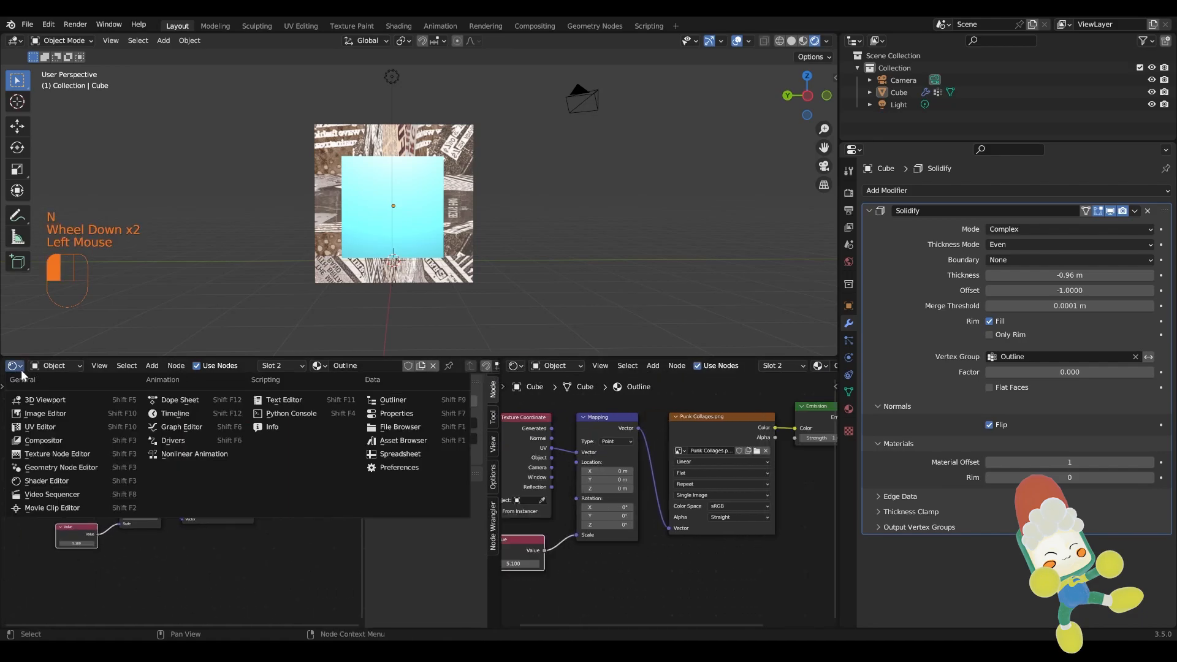
click(167, 414)
scroll(216, 436, down, 2)
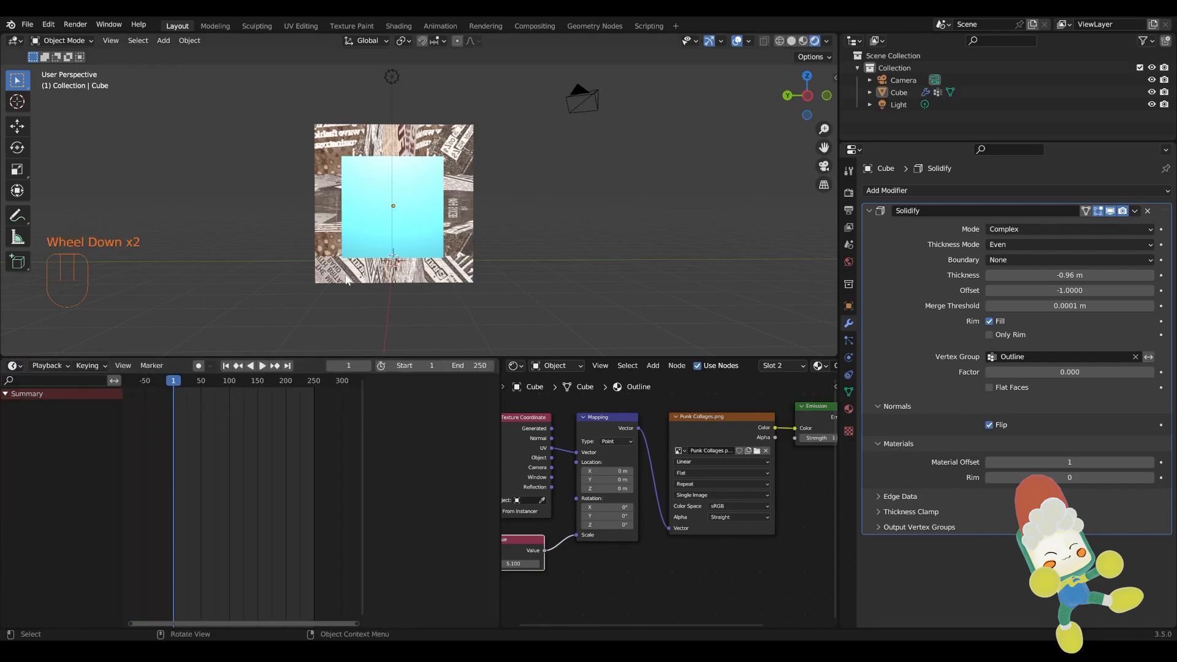
Keyframe the Value node driving the Outline texture's mapping scale on frame 1 and expand the cube's animation channels
scroll(613, 463, down, 2)
middle_drag(600, 458, 624, 461)
click(465, 227)
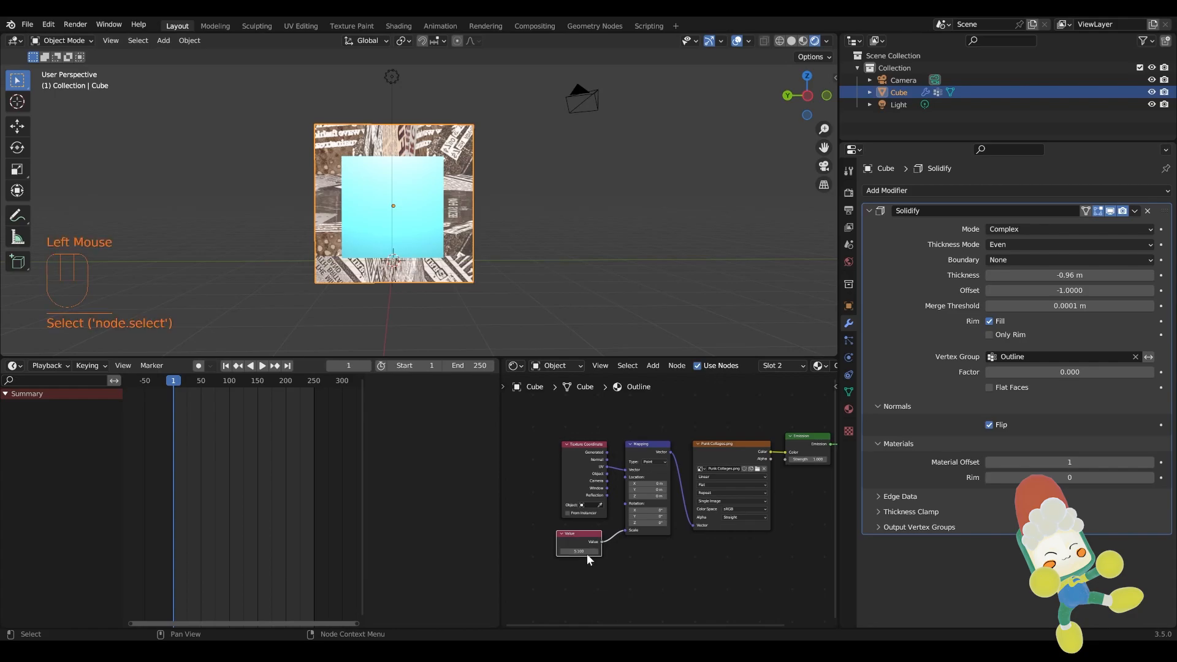
key(i)
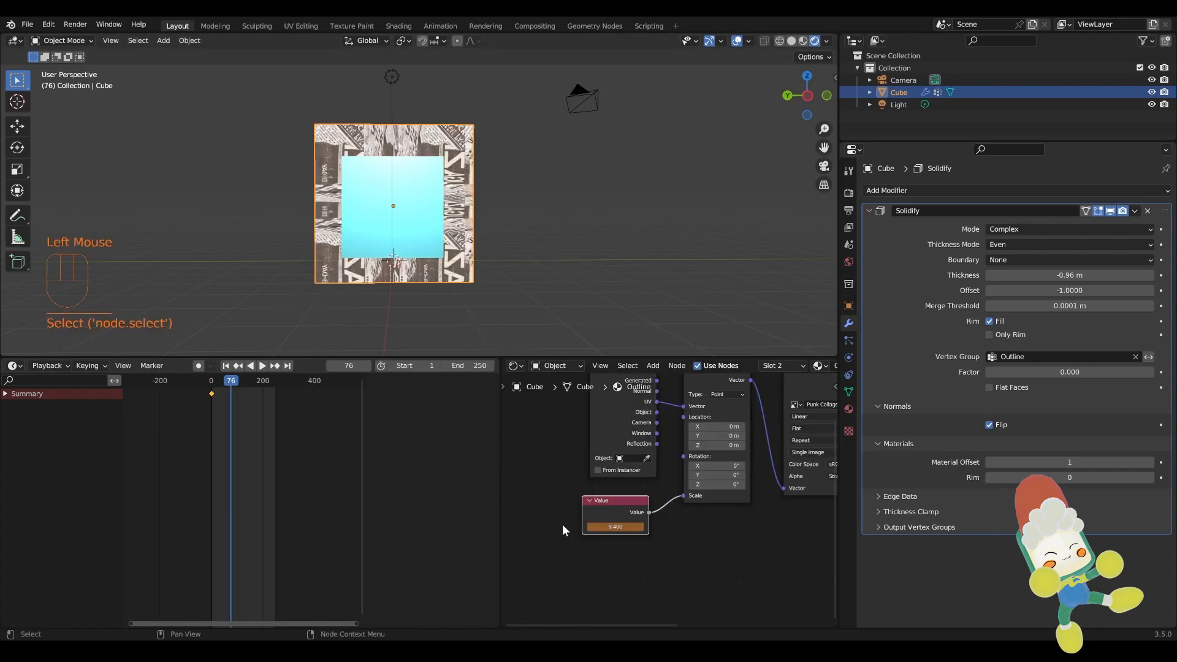
click(5, 395)
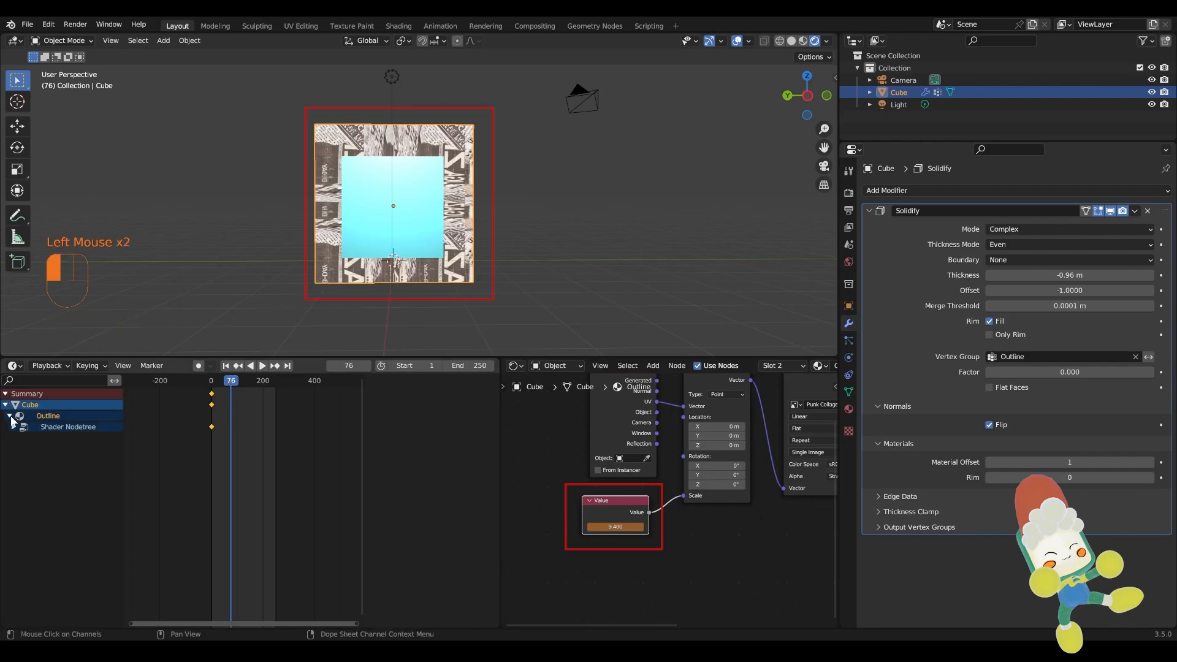
mouse_move(232, 385)
mouse_down()
mouse_move(212, 387)
mouse_move(247, 388)
mouse_up()
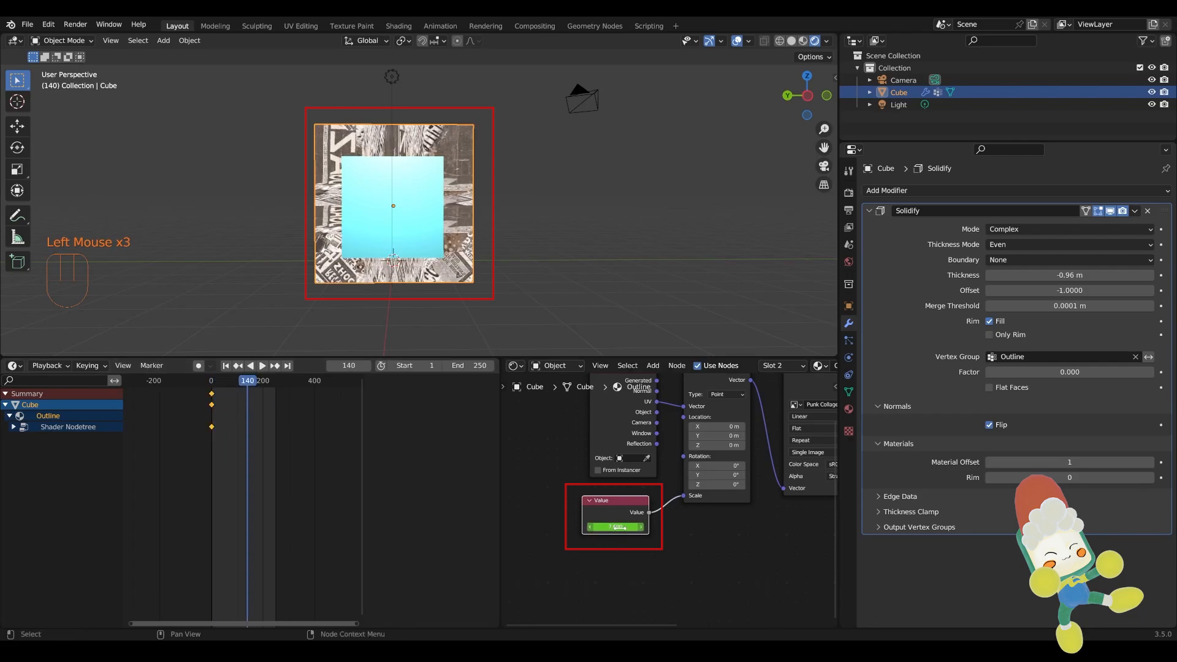
Set the scene's end frame to 80 and bring the whole frame range into view in the Timeline
scroll(241, 436, up, 5)
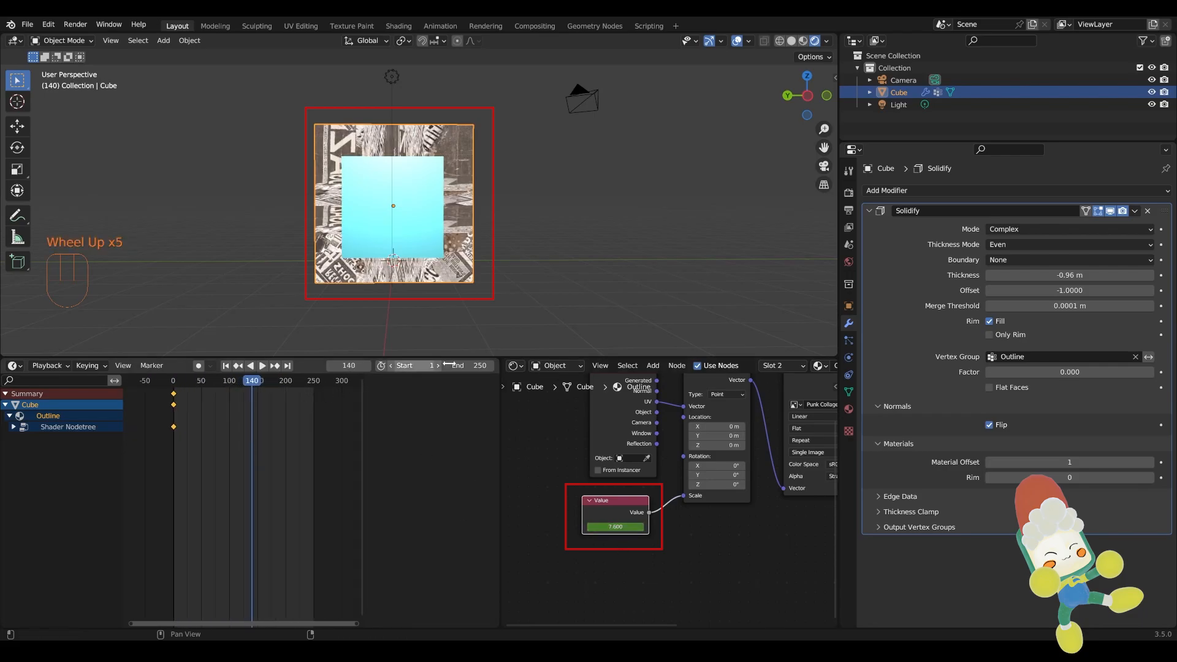
mouse_move(491, 365)
mouse_down()
mouse_move(407, 366)
mouse_move(423, 365)
mouse_up()
scroll(186, 453, up, 6)
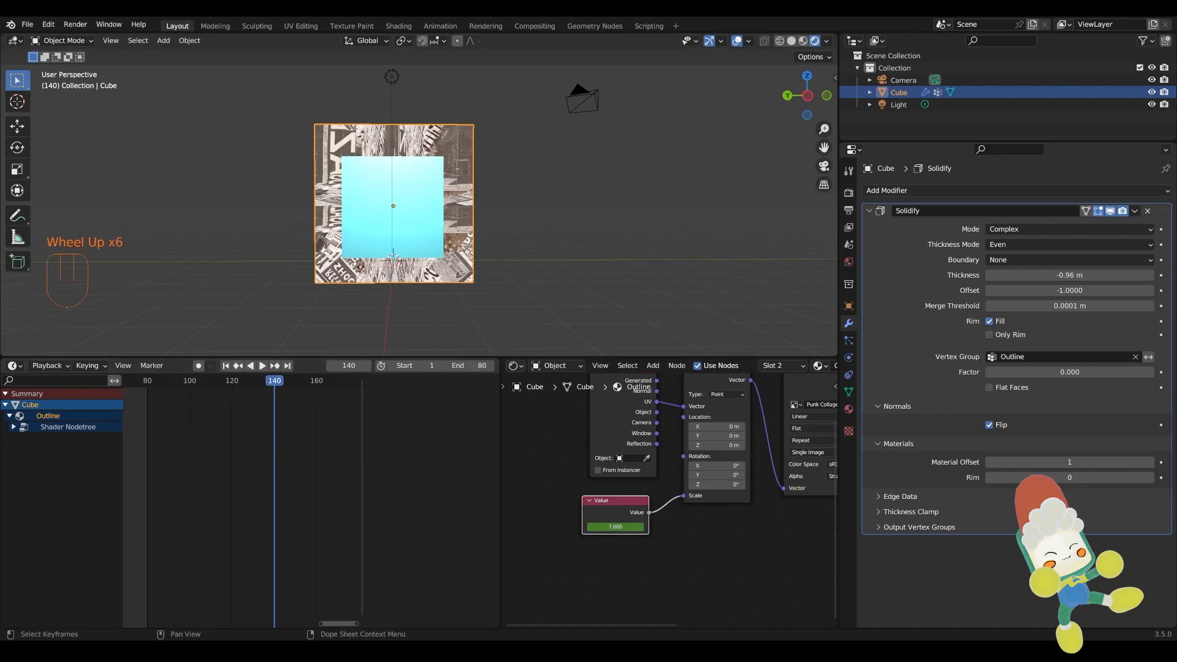
drag(339, 621, 239, 591)
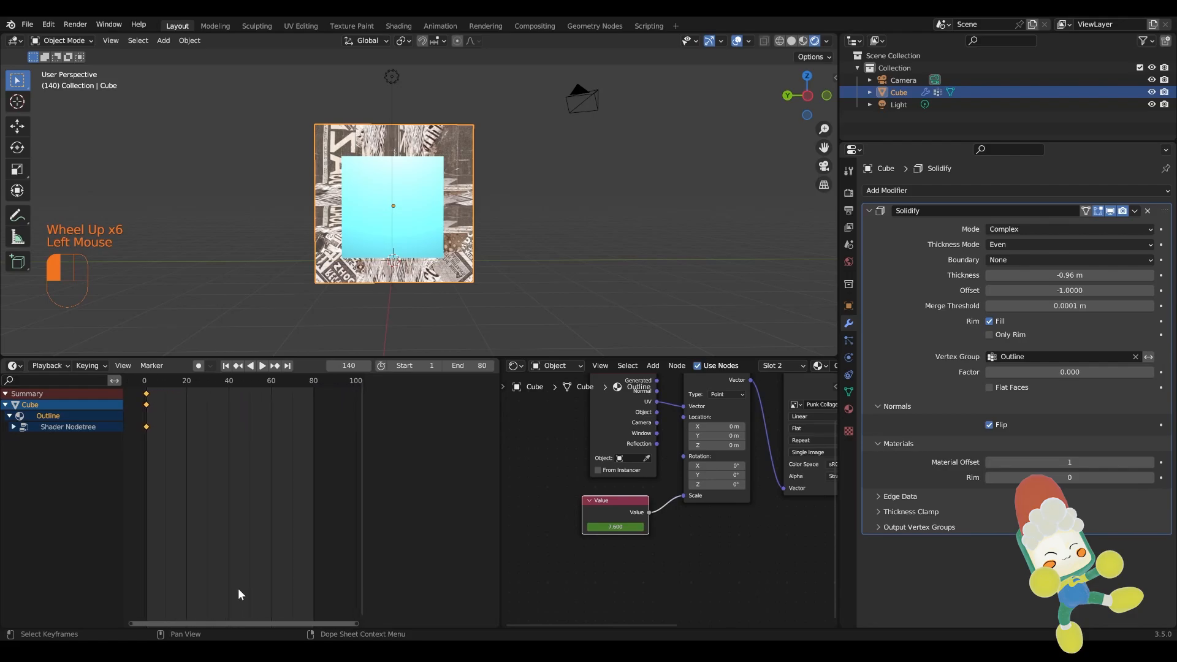
Move to frame 22, set the Value node to 8.5 and insert a keyframe on it
click(181, 481)
key(space)
key(space)
key(space)
key(space)
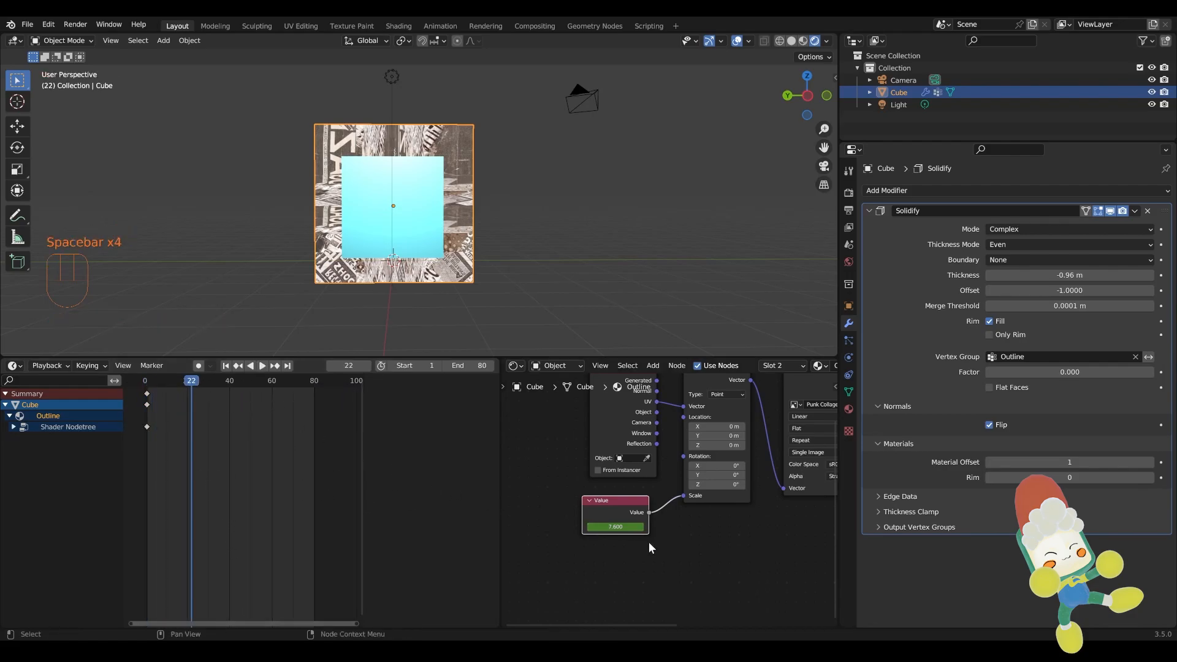
mouse_move(612, 528)
mouse_down()
mouse_move(646, 527)
mouse_move(621, 528)
mouse_up()
key(i)
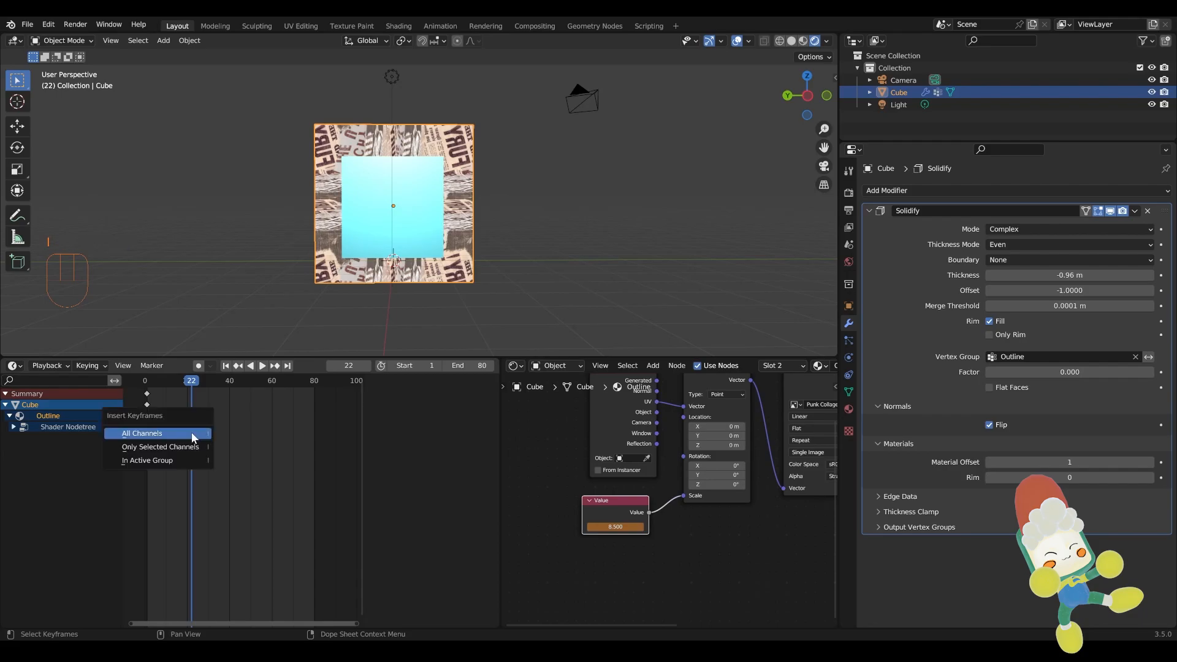
key(i)
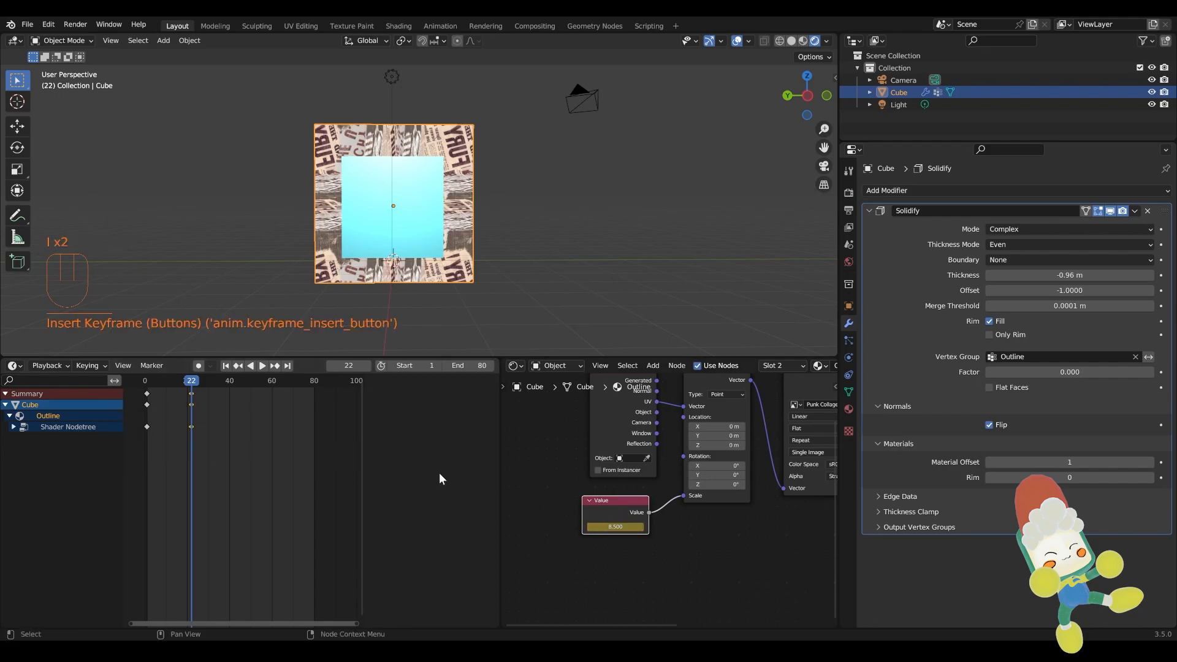
Keyframe the Value node at 10.5 on frame 48 and at a lower value on frame 72
drag(204, 381, 246, 381)
drag(614, 527, 638, 527)
key(i)
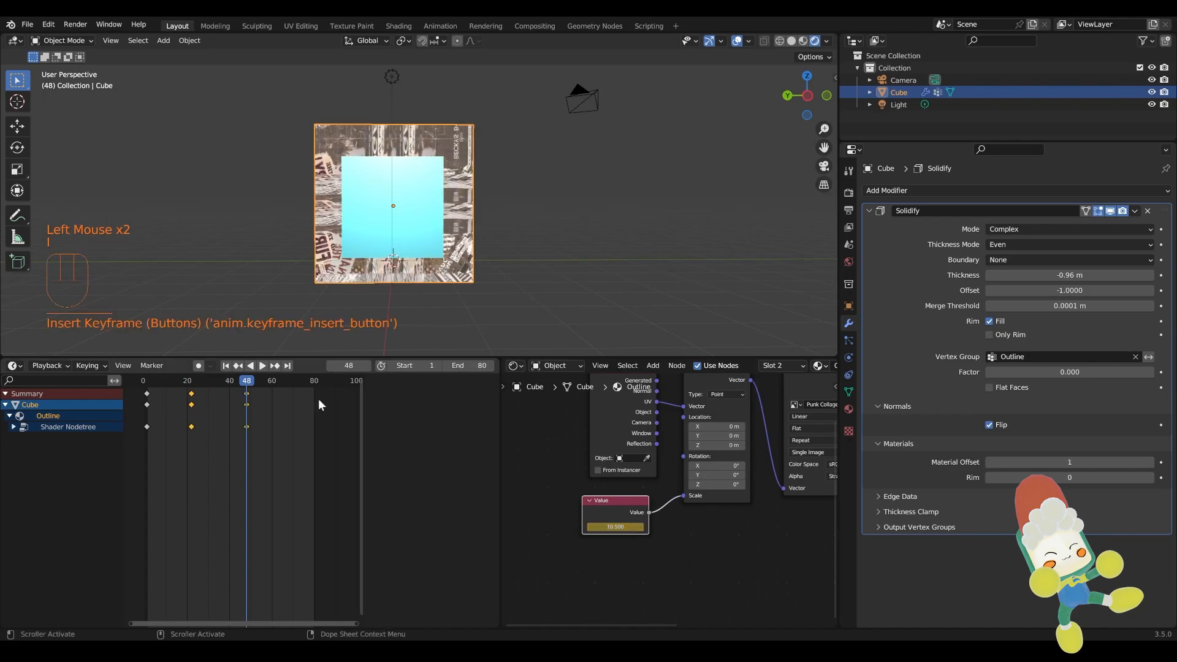
drag(246, 383, 298, 387)
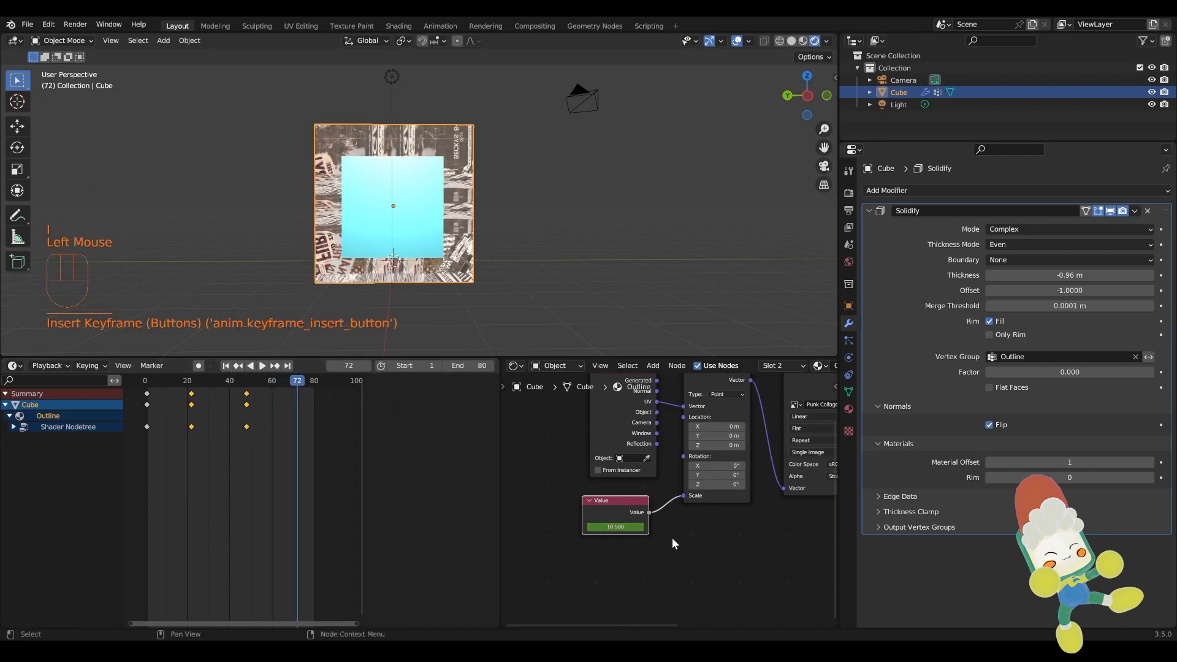
drag(631, 530, 600, 530)
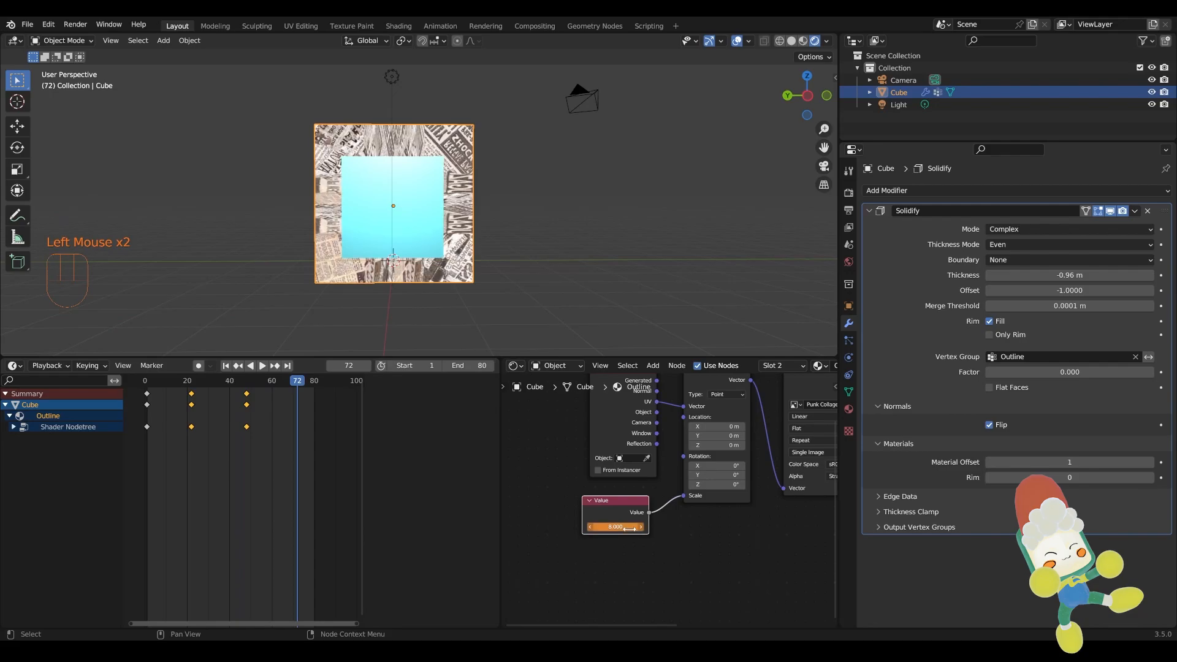
key(i)
Play the texture scale animation from frame 1 and deselect the cube to view the outline
drag(298, 381, 147, 381)
key(space)
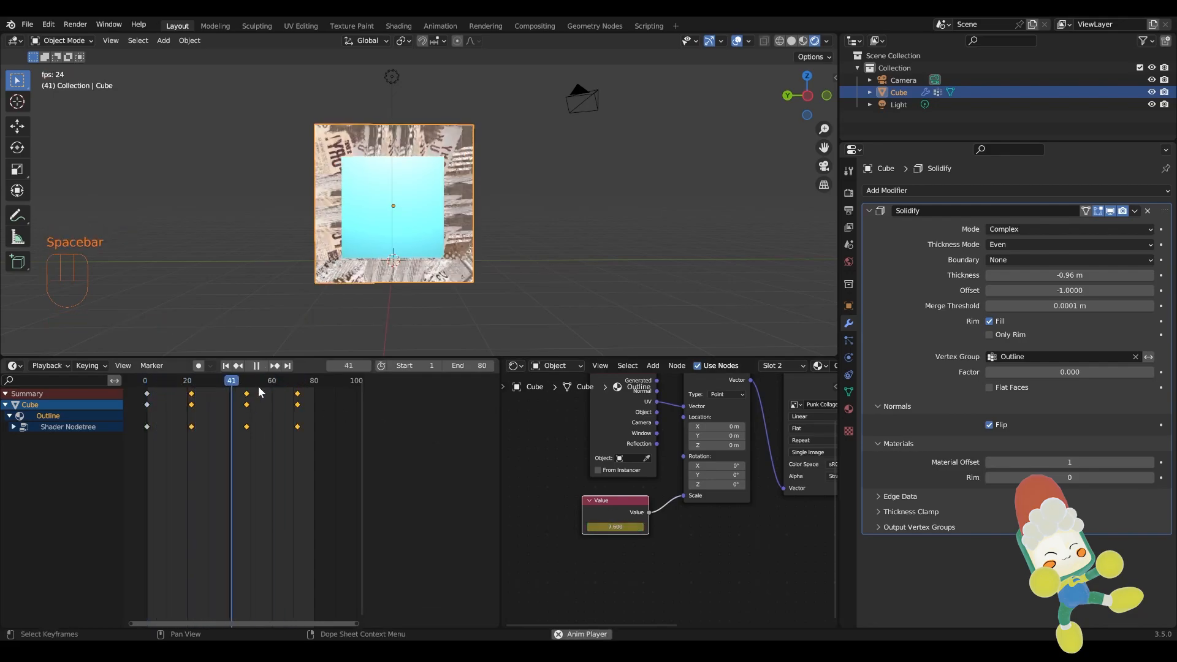
click(535, 224)
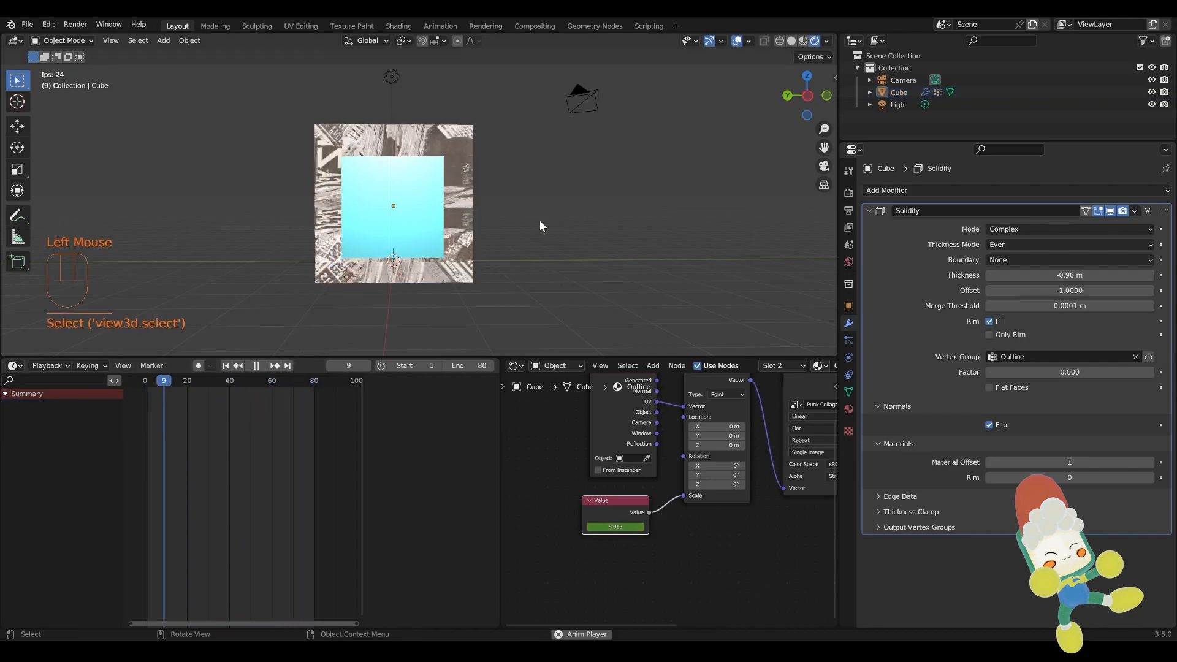
Keyframe the Mapping node's location on frame 1 with X at 0.2 m
click(621, 504)
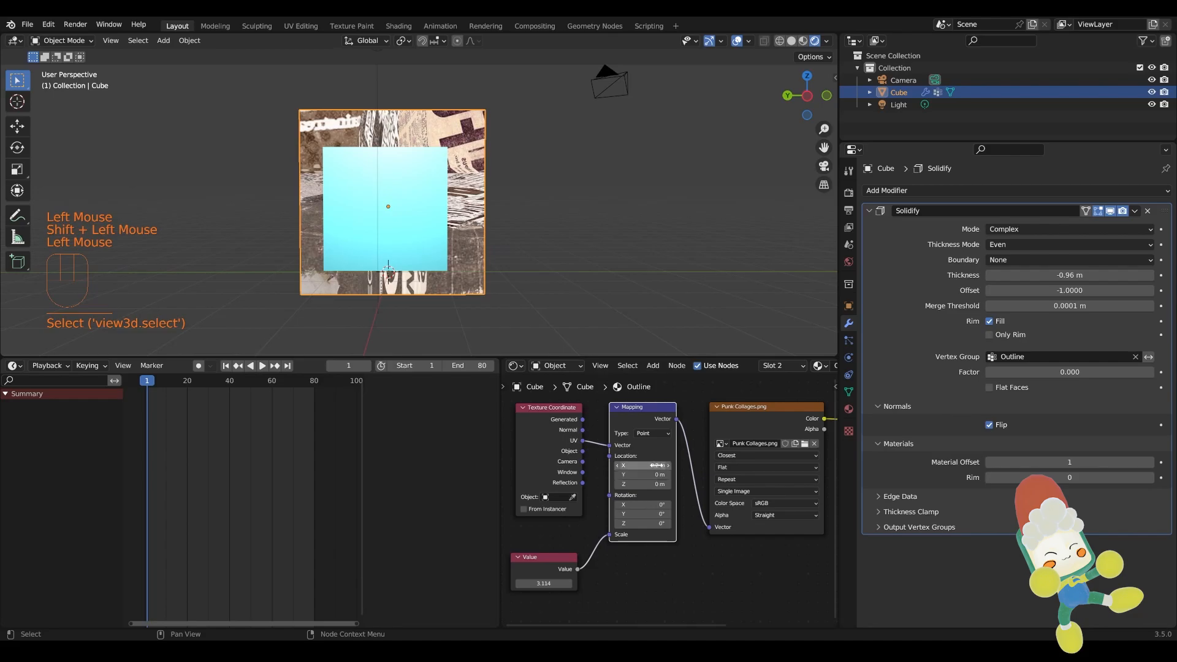
key(i)
Try to raise the Mapping node's Y location on frame 25 and keyframe it from the node header
drag(147, 380, 200, 386)
drag(646, 476, 675, 477)
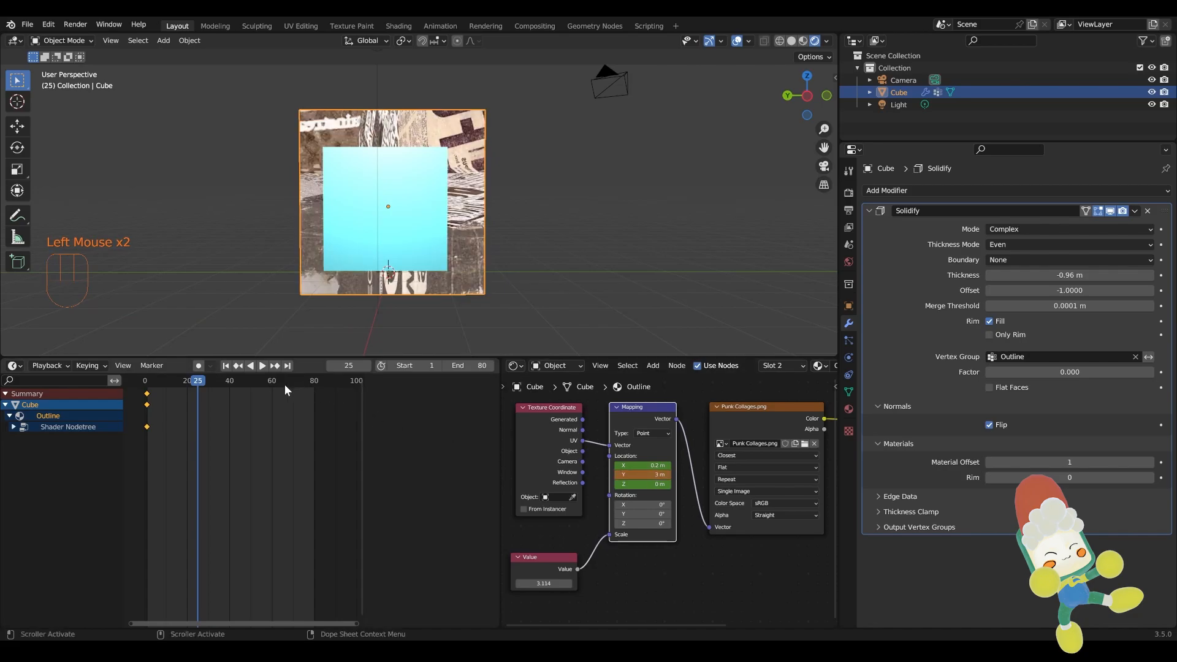
click(646, 414)
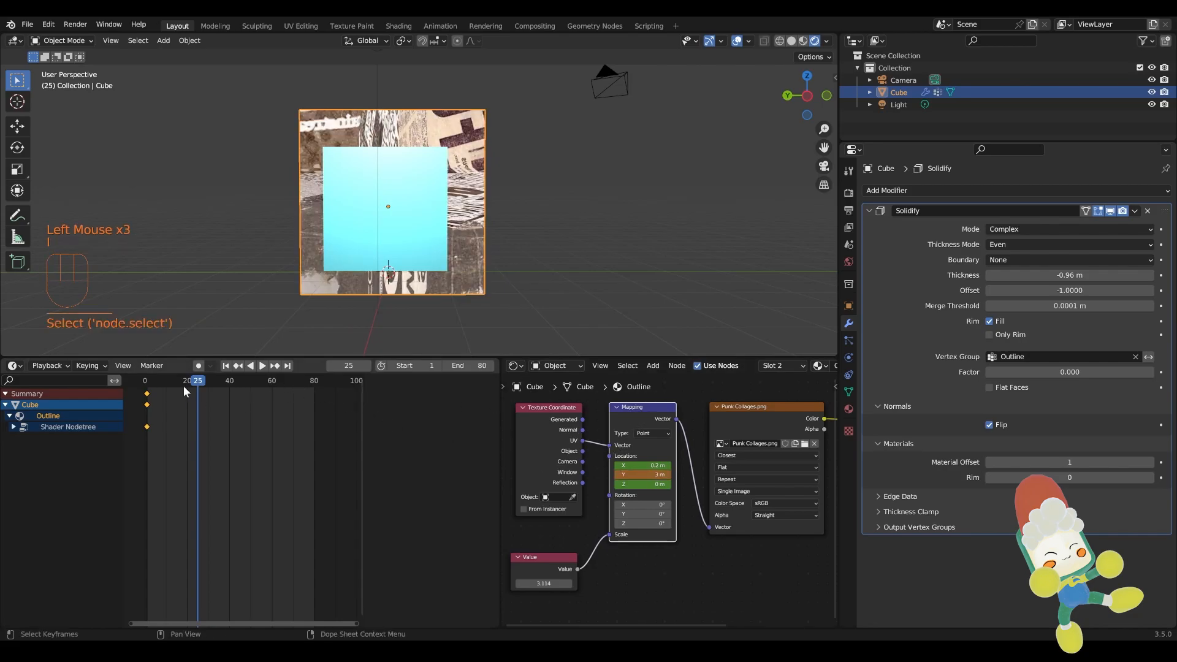
click(648, 407)
key(i)
Move to frame 26, set the Mapping node's Y location to 1.7 m and keyframe the location
click(193, 383)
drag(194, 383, 201, 385)
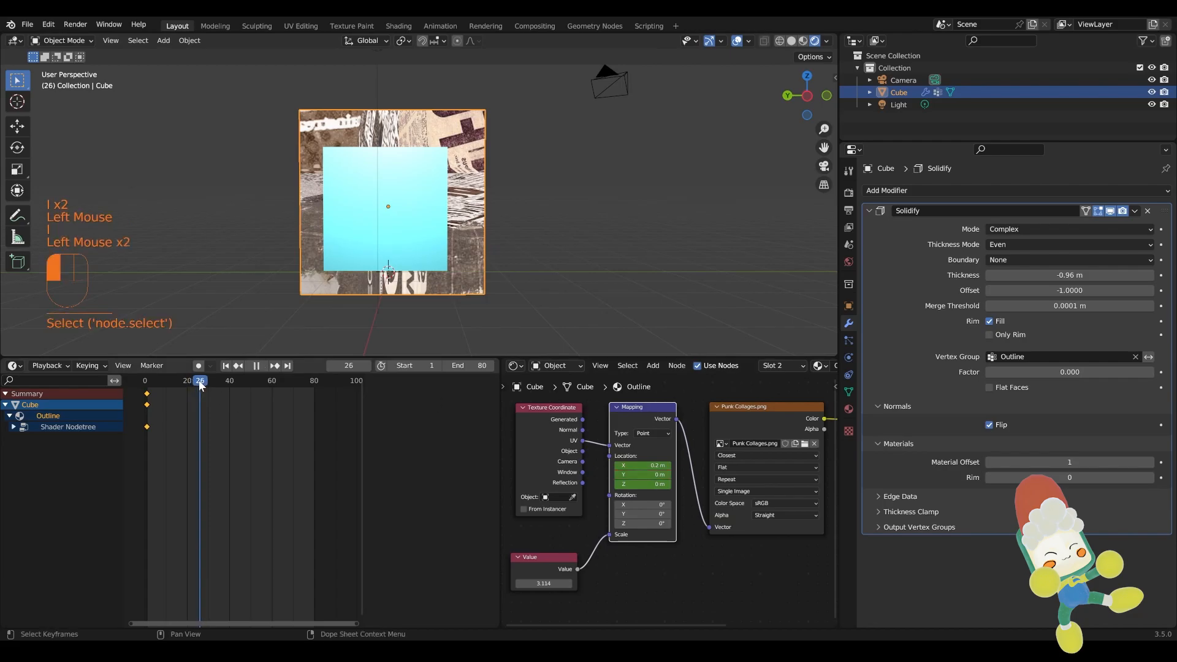
shift+click(646, 408)
click(647, 408)
key(shift+i)
key(i)
click(642, 475)
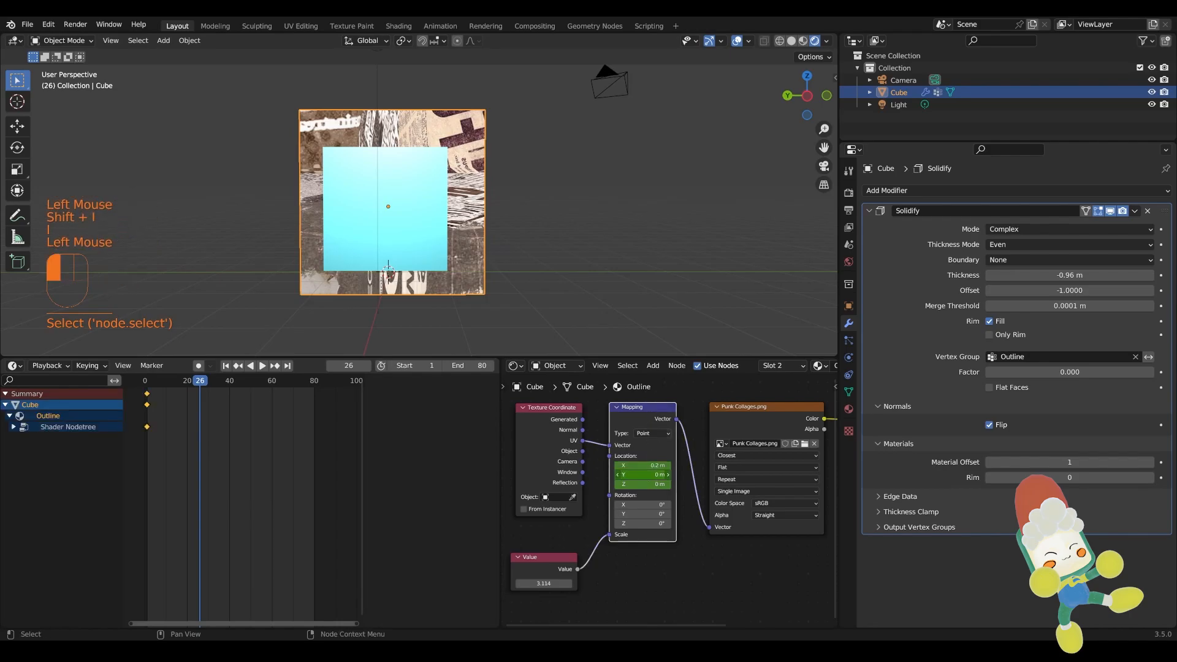
drag(642, 475, 650, 475)
key(i)
Move to frame 47, change the Mapping node's X location and keyframe the location
drag(204, 385, 245, 385)
double_click(415, 203)
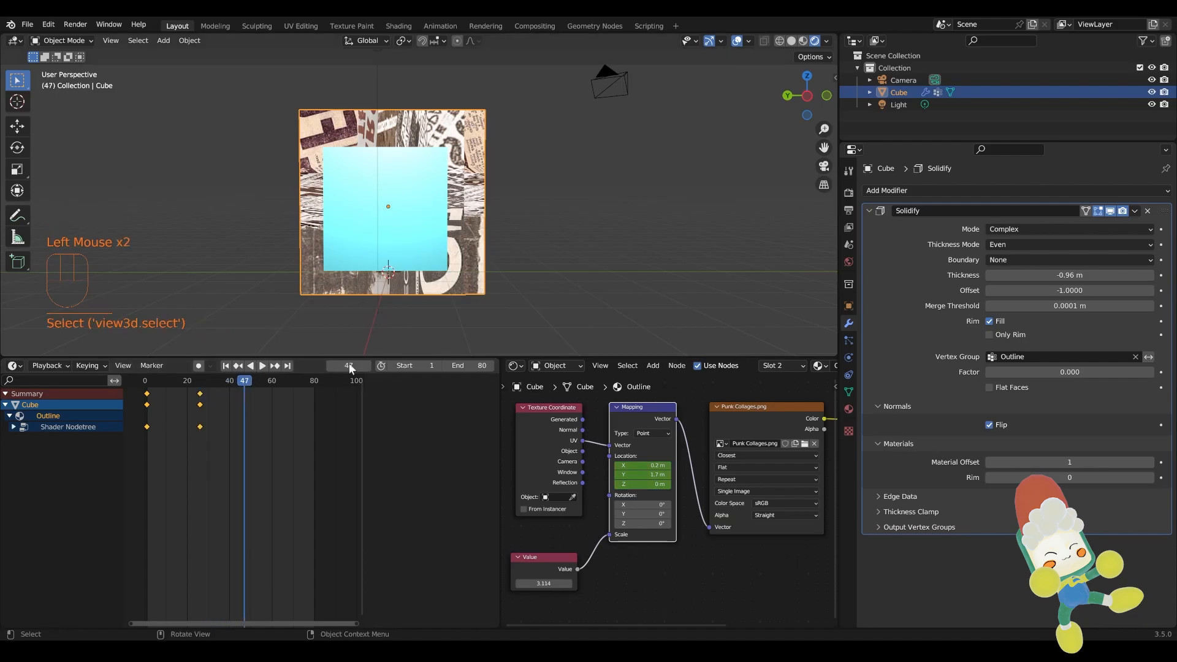
drag(638, 465, 624, 465)
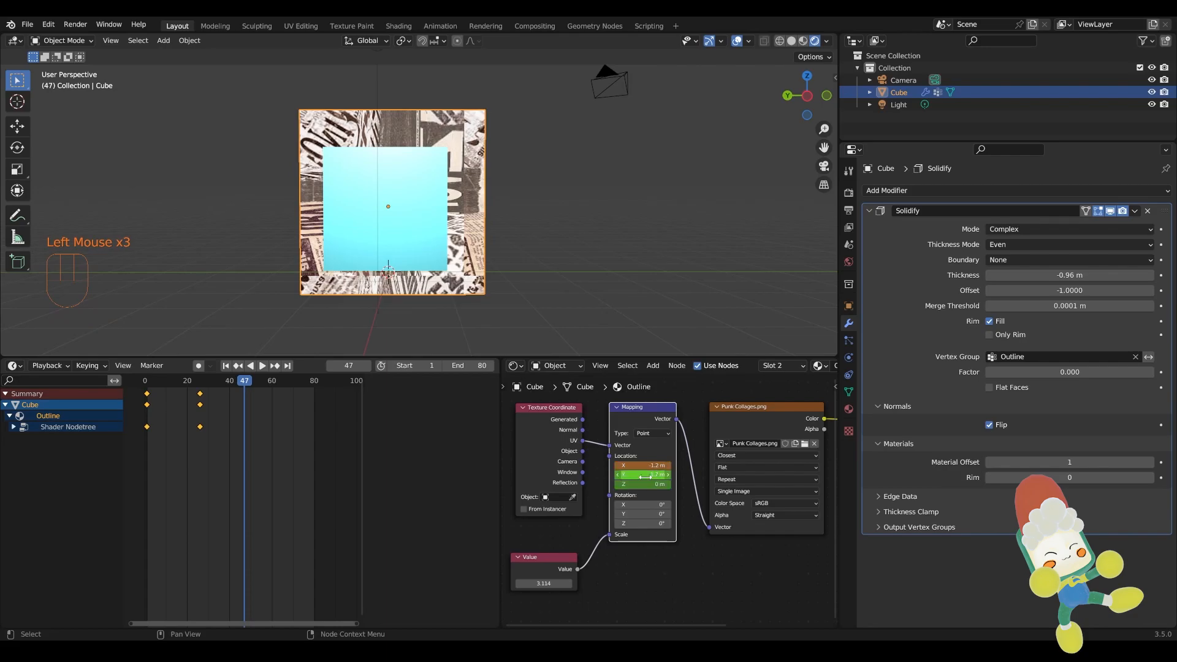
key(i)
On frame 67, change the Mapping node's X location, set Y to 3.8 m and keyframe the location
drag(247, 383, 288, 388)
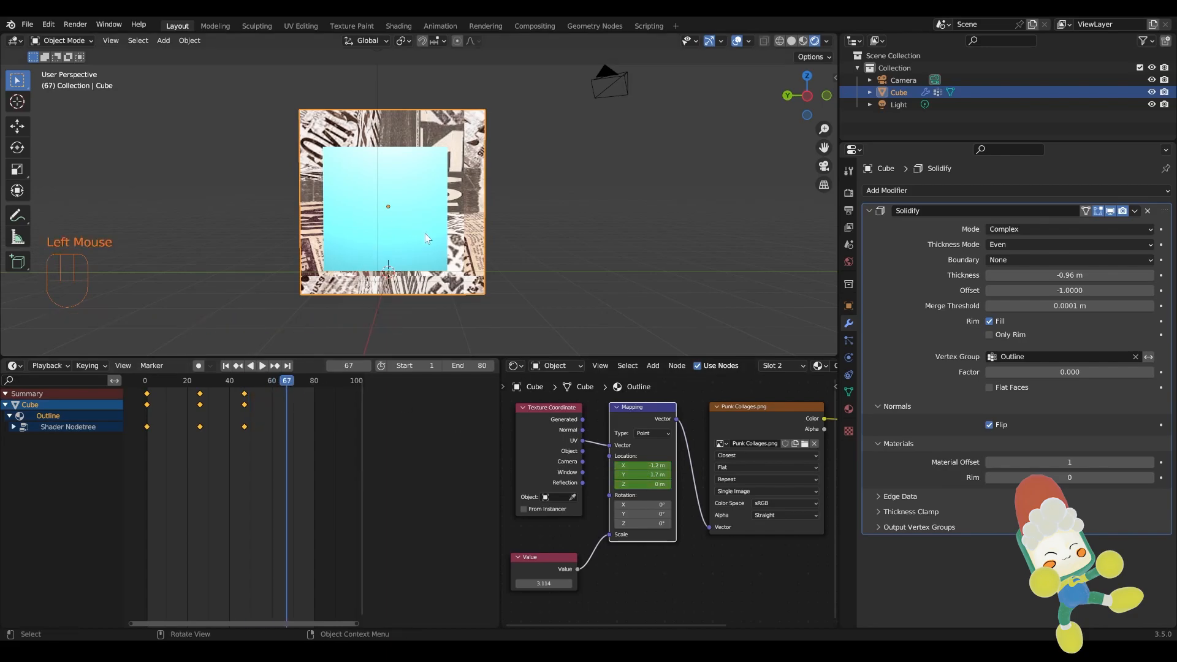
drag(644, 484, 661, 484)
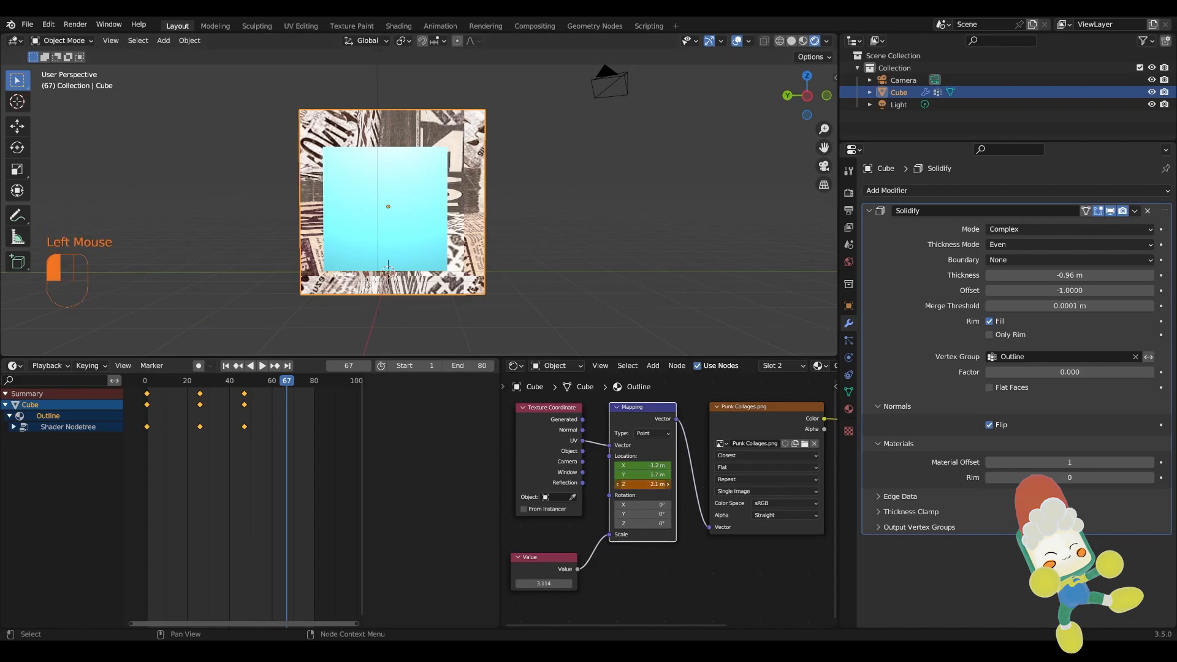
double_click(642, 484)
mouse_move(640, 474)
mouse_down()
mouse_move(700, 474)
mouse_move(640, 466)
mouse_up()
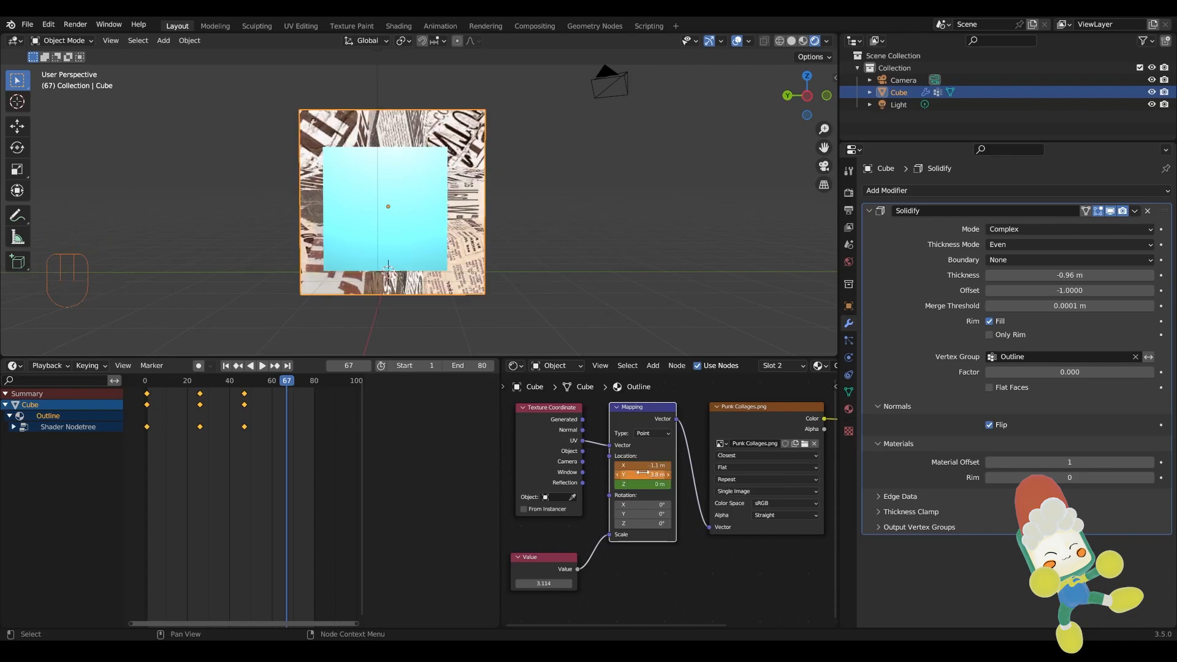
key(i)
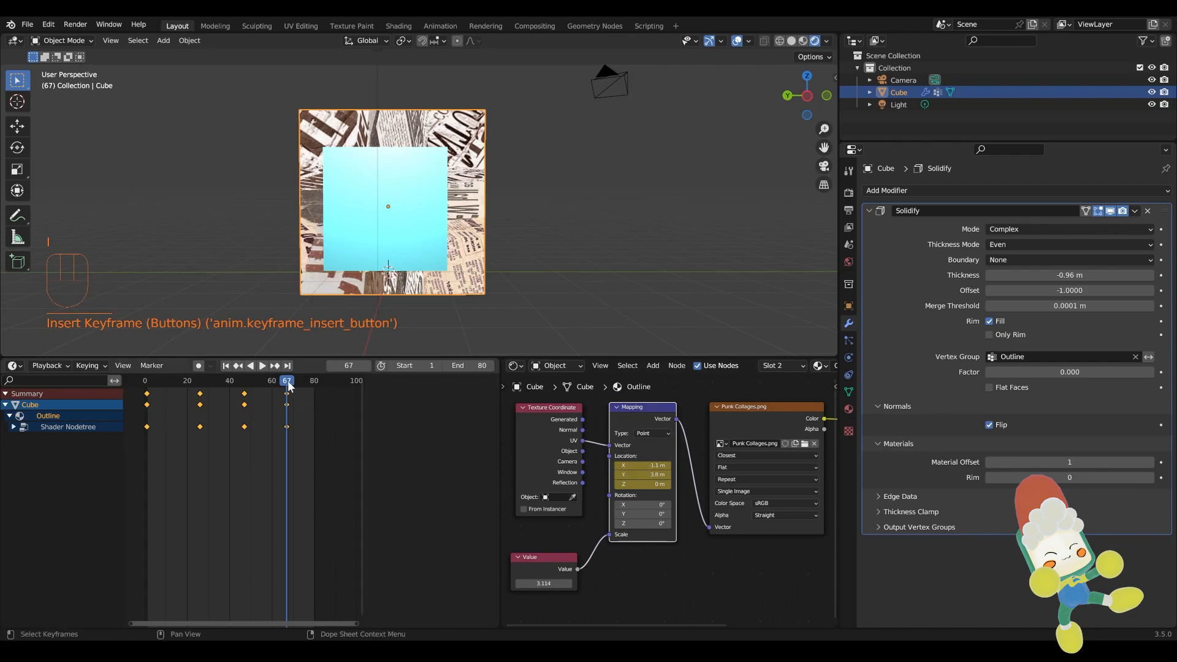
Play the texture location animation from its beginning, stop it and return to frame 1
drag(289, 385, 141, 392)
key(space)
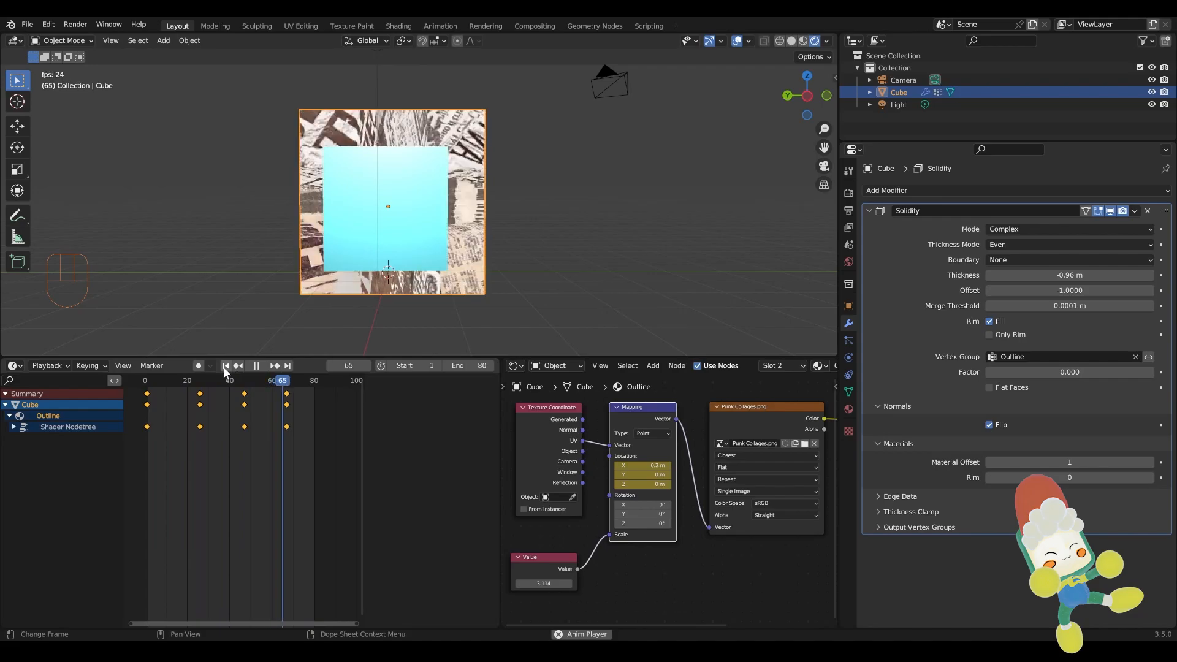
key(space)
drag(305, 386, 148, 383)
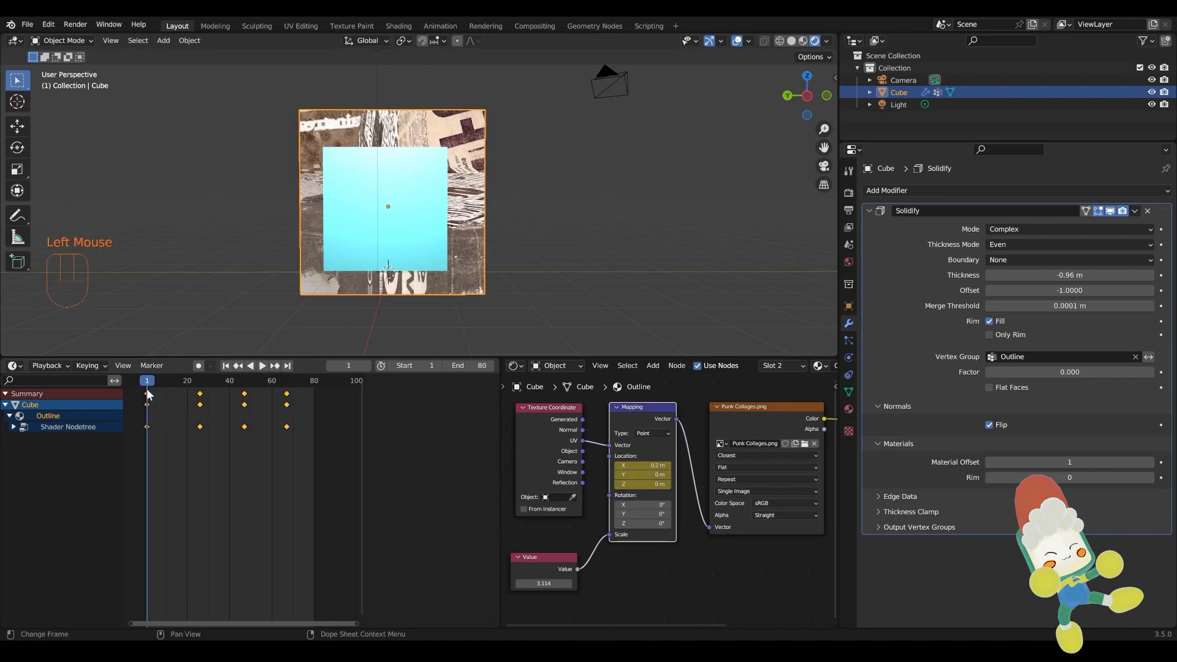
Set the interpolation of the Shader Nodetree keyframe on frame 1 to Constant
click(146, 426)
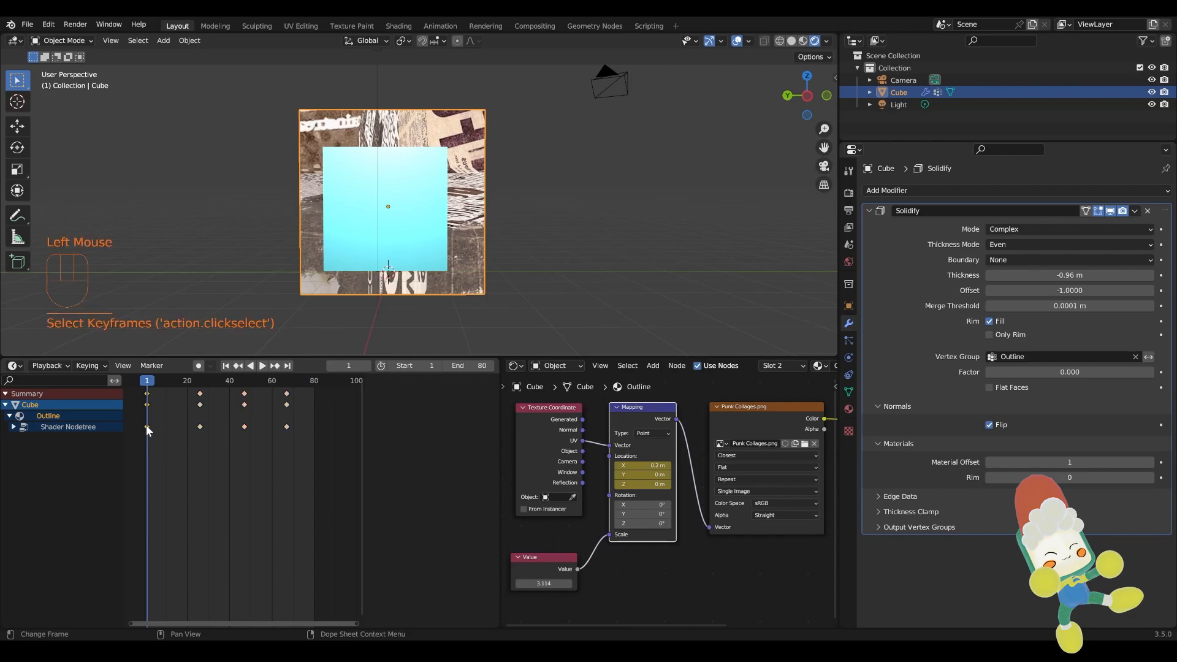
click(14, 428)
click(17, 430)
click(148, 427)
right_click(148, 431)
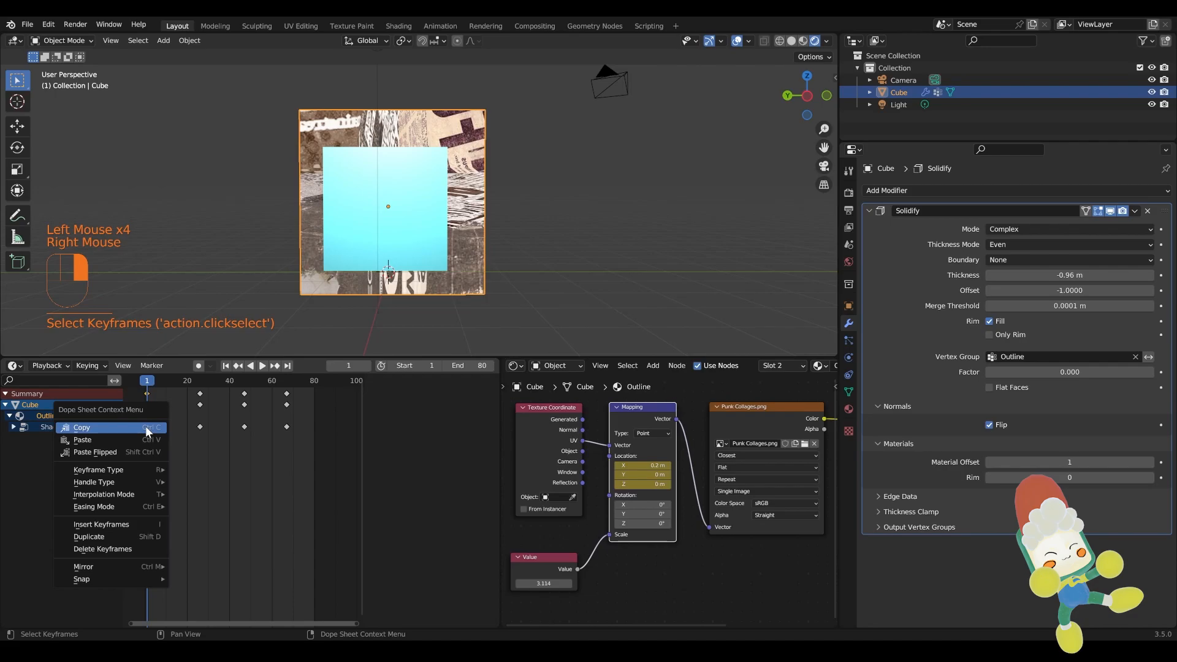
mouse_move(141, 494)
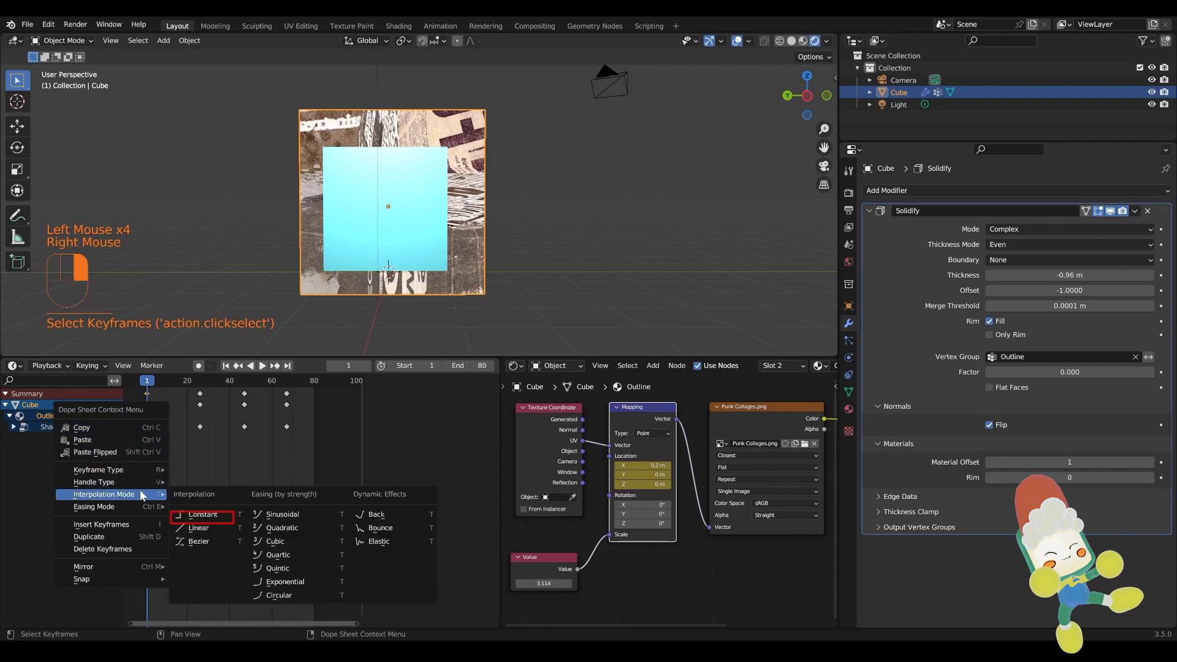
click(208, 516)
Set the Shader Nodetree keyframes on frames 26, 47 and 67 to Constant interpolation
click(197, 424)
right_click(198, 428)
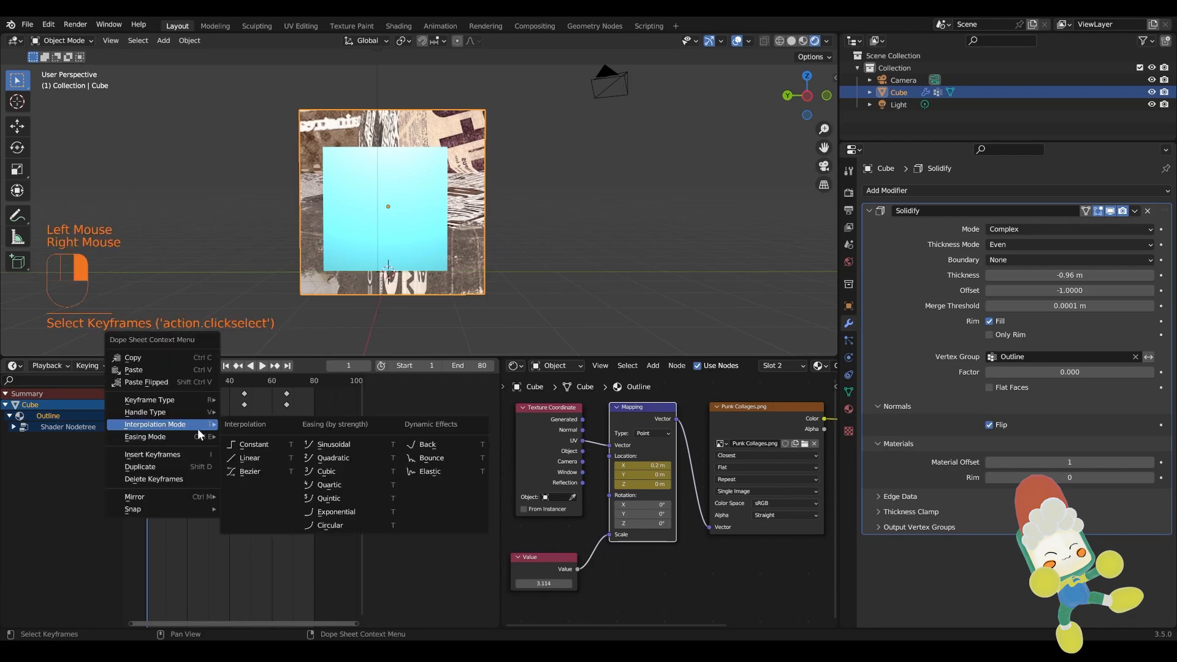
click(259, 448)
click(248, 426)
right_click(247, 425)
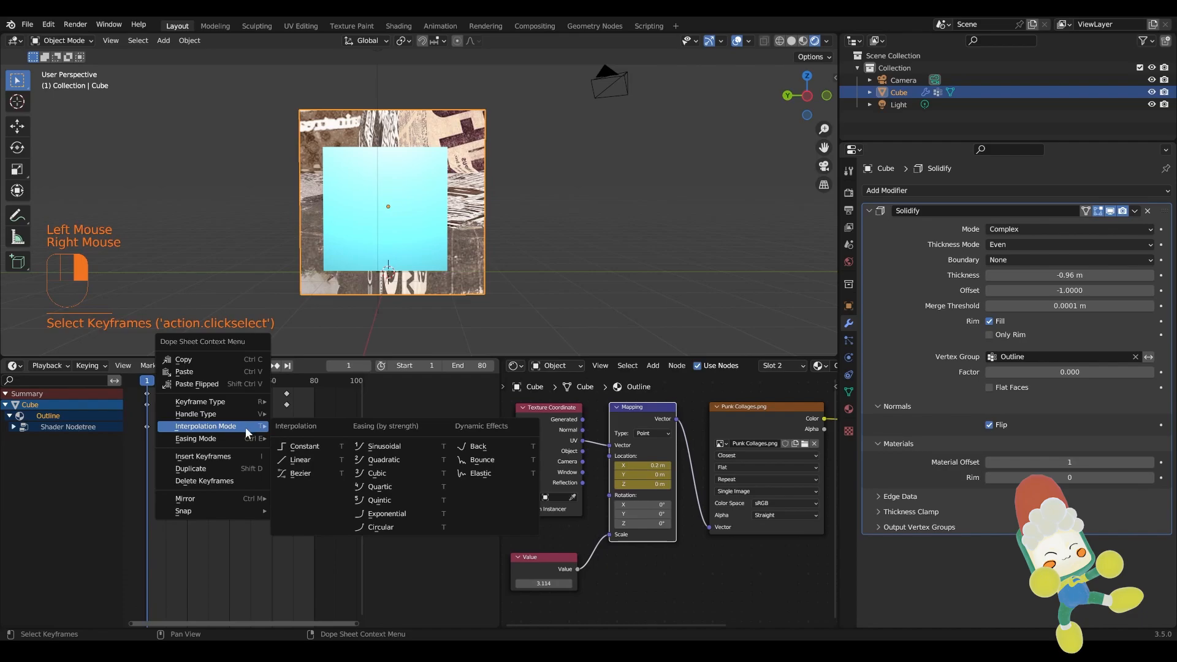
click(296, 442)
click(288, 426)
right_click(290, 427)
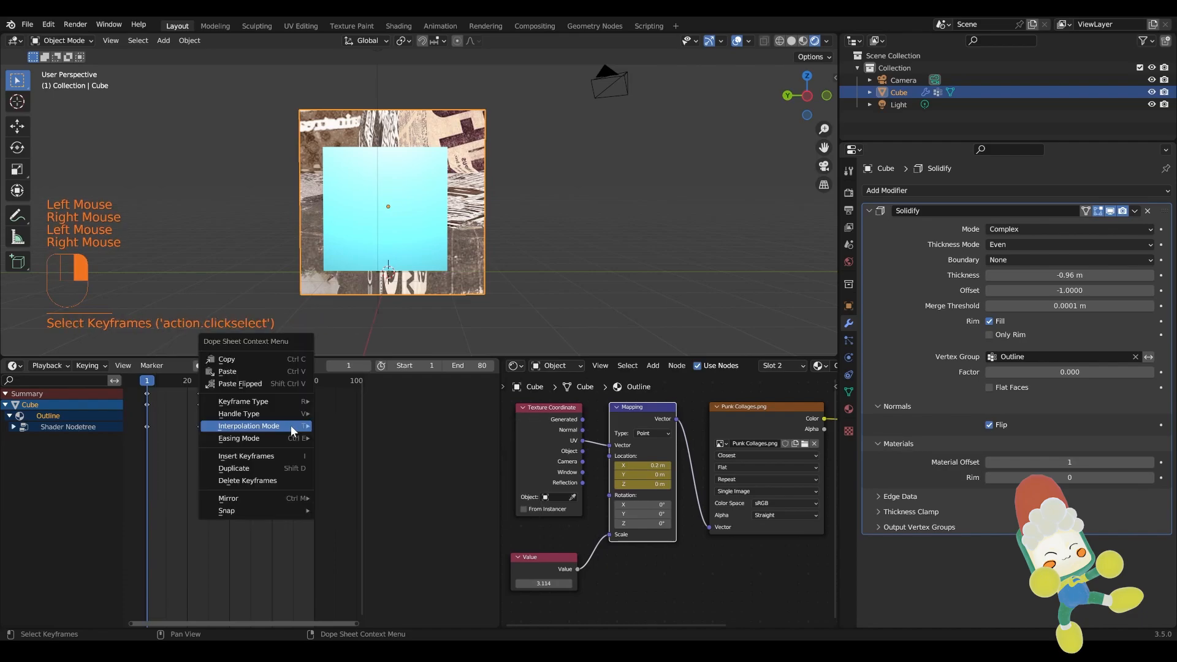
mouse_move(291, 426)
click(347, 446)
Turn the shader node area into a Graph Editor, hide its sidebar and fit the keyframe curves in view
click(530, 366)
click(521, 364)
click(559, 366)
click(515, 366)
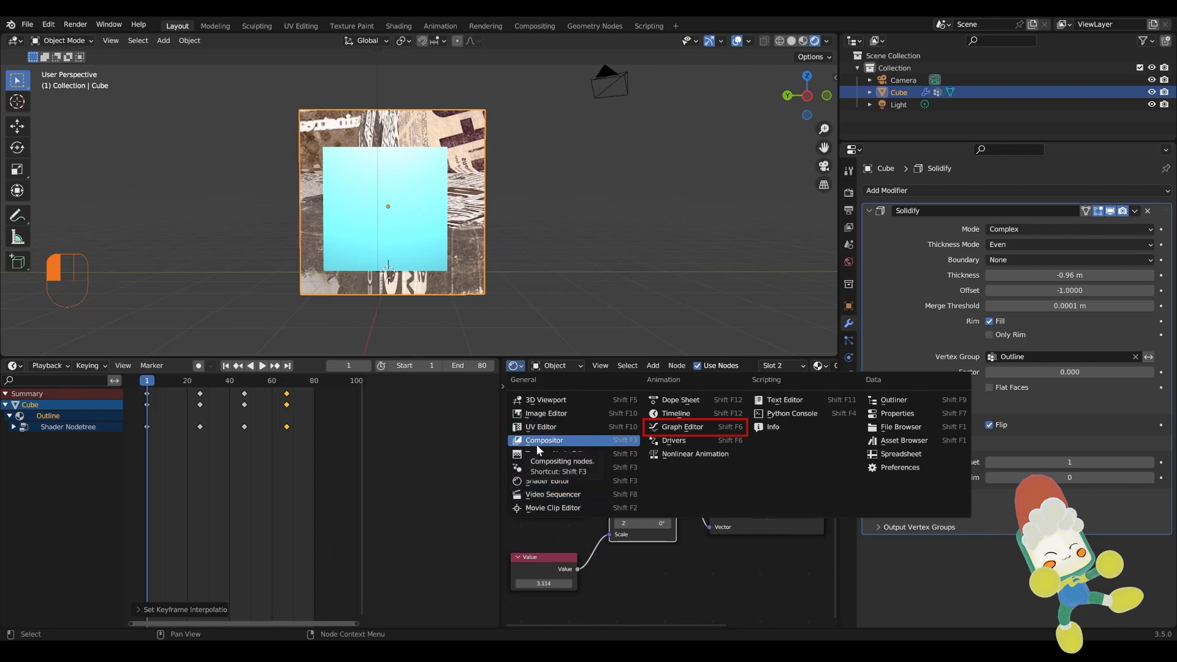
click(671, 425)
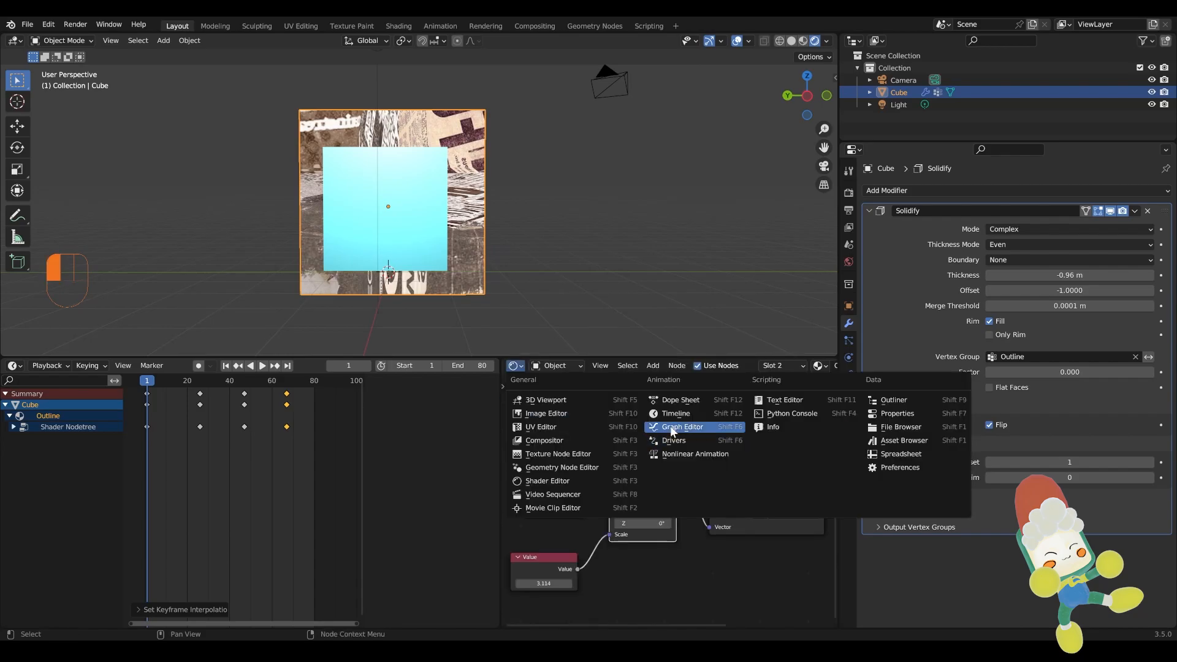
click(670, 428)
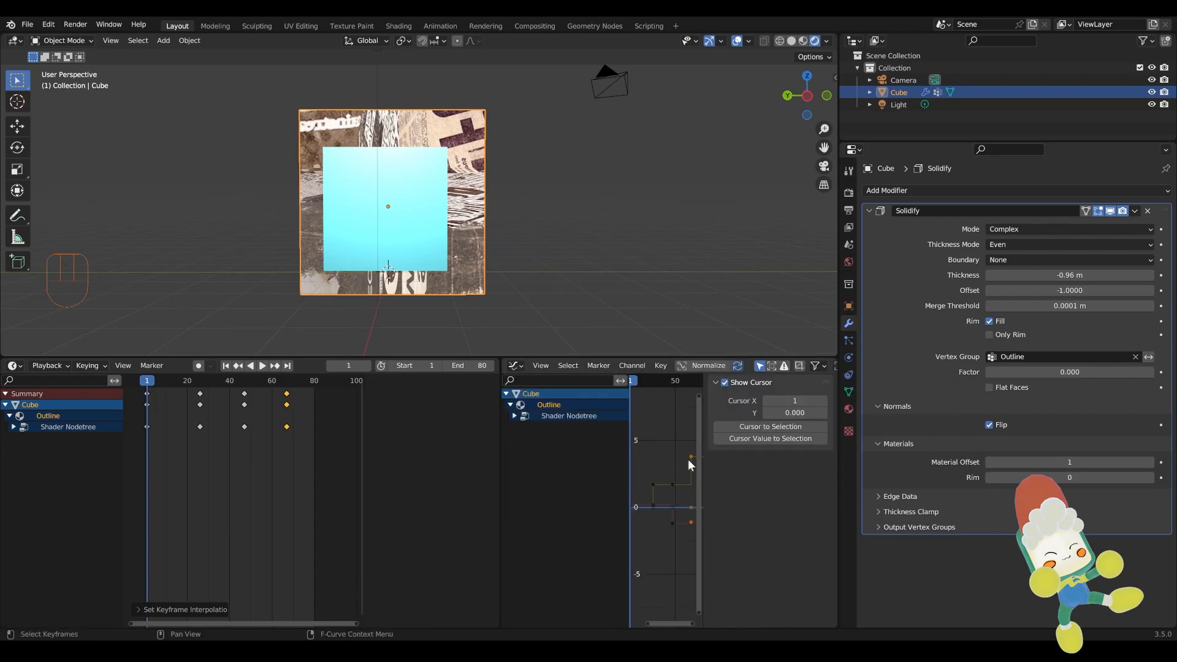
key(n)
scroll(678, 483, down, 3)
scroll(759, 505, up, 4)
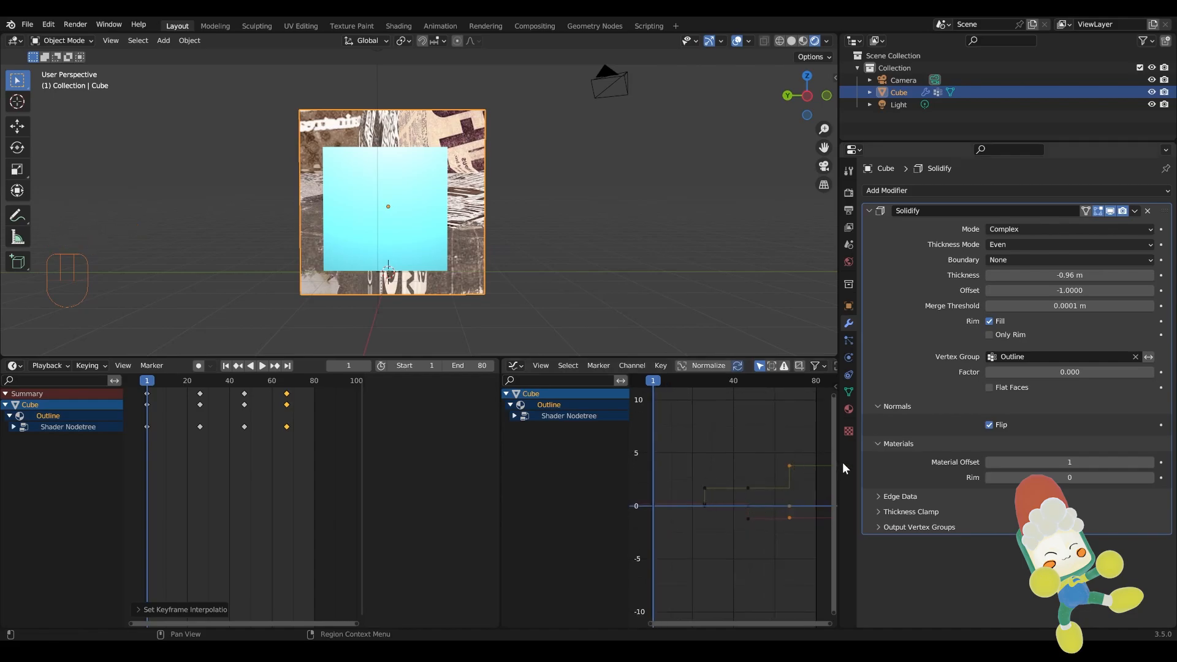
Play back the animation and tighten its timing by moving the last three Shader Nodetree keyframes to frames 13, 26 and 40
key(space)
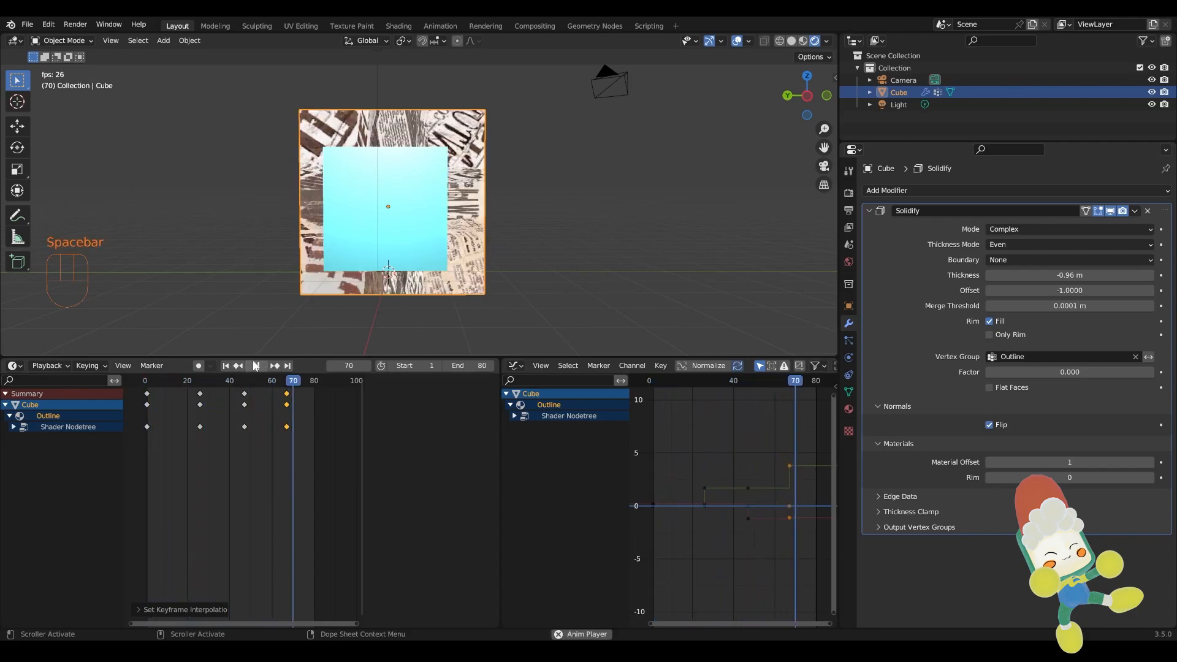
key(space)
mouse_move(202, 409)
mouse_down()
mouse_move(168, 425)
mouse_move(216, 428)
mouse_up()
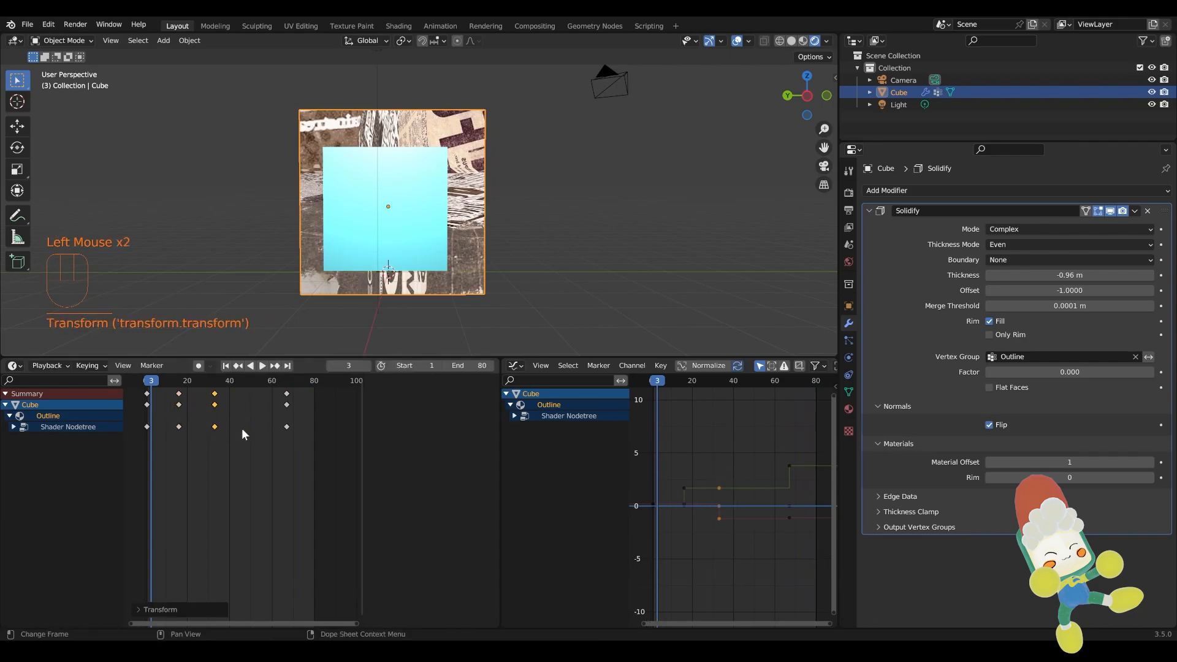
drag(290, 429, 229, 437)
click(156, 385)
Duplicate all four Shader Nodetree keyframes so the copies start at frame 50, and delete the last copy
drag(130, 422, 303, 450)
key(shift+d)
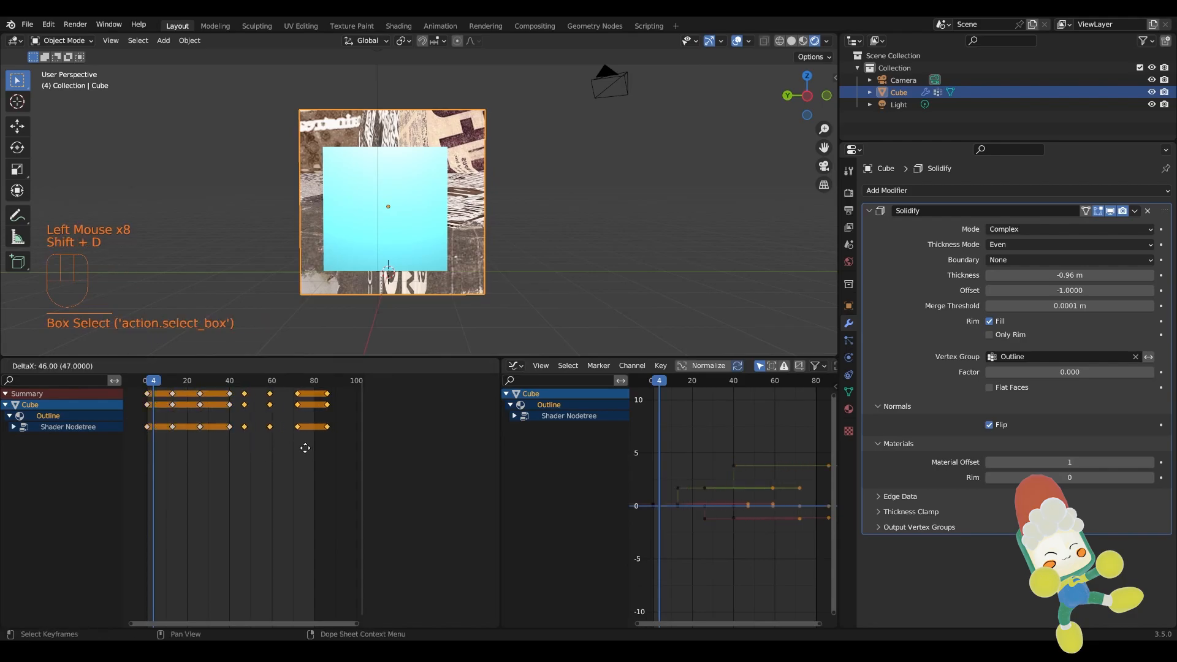
click(311, 448)
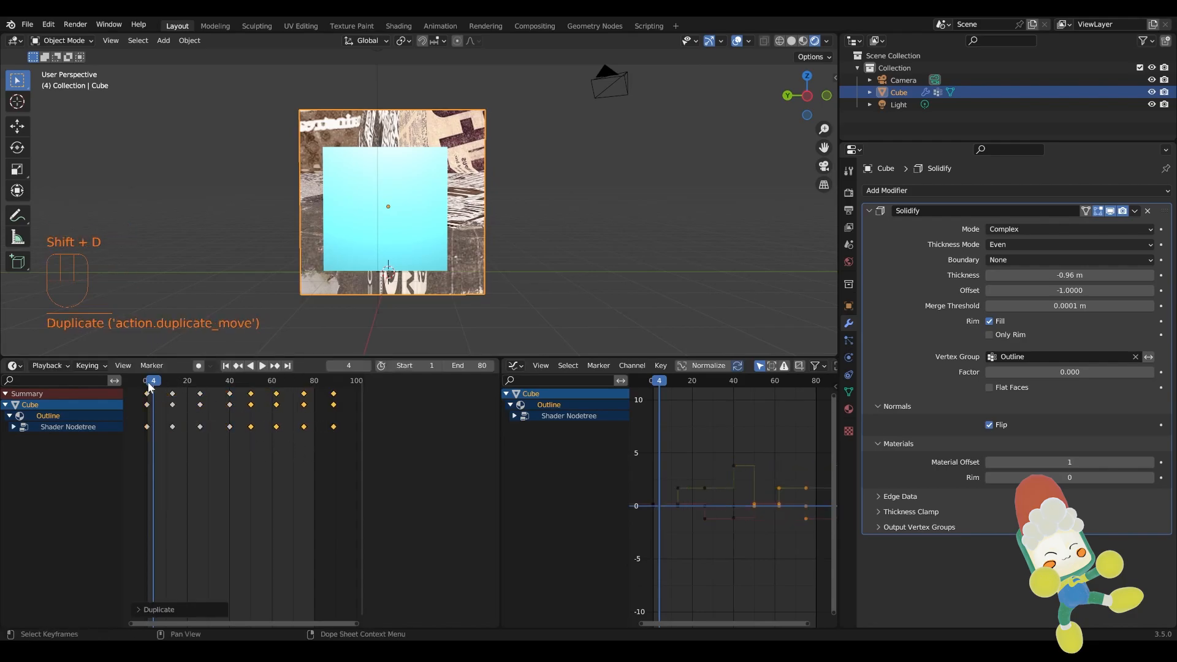
click(333, 428)
key(Delete)
Play the retimed texture animation from frame 1
click(147, 381)
key(space)
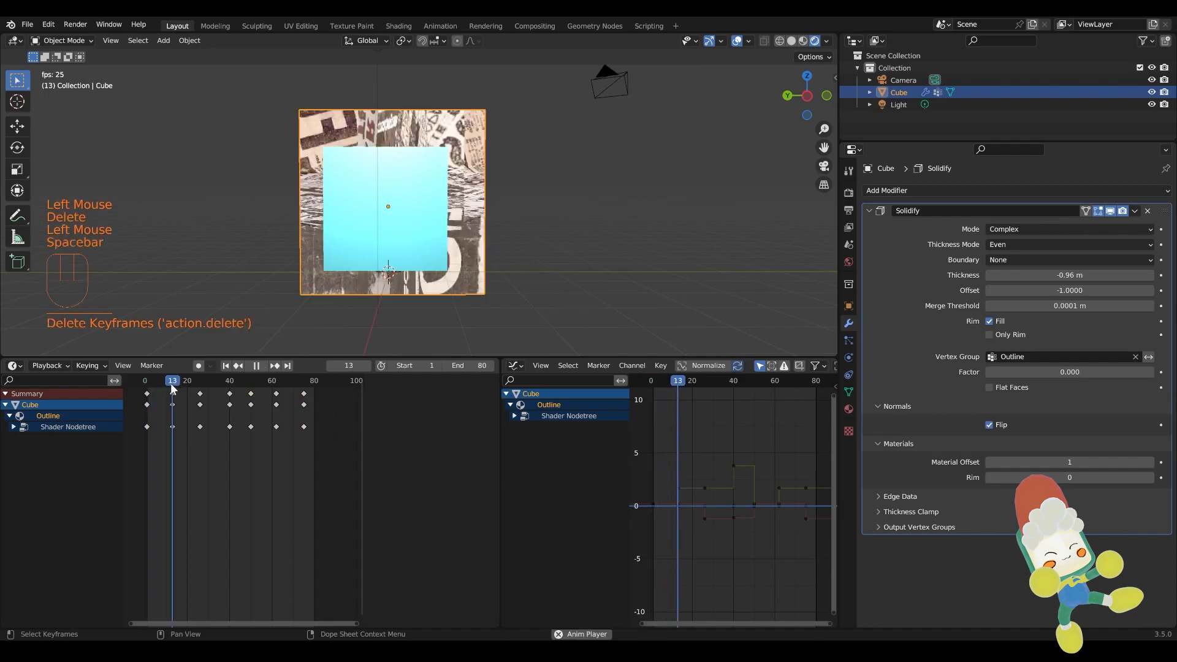
click(586, 232)
Try painting full weight onto the cube's edges beside the outline with the Add brush in Weight Paint mode
middle_drag(587, 232, 460, 263)
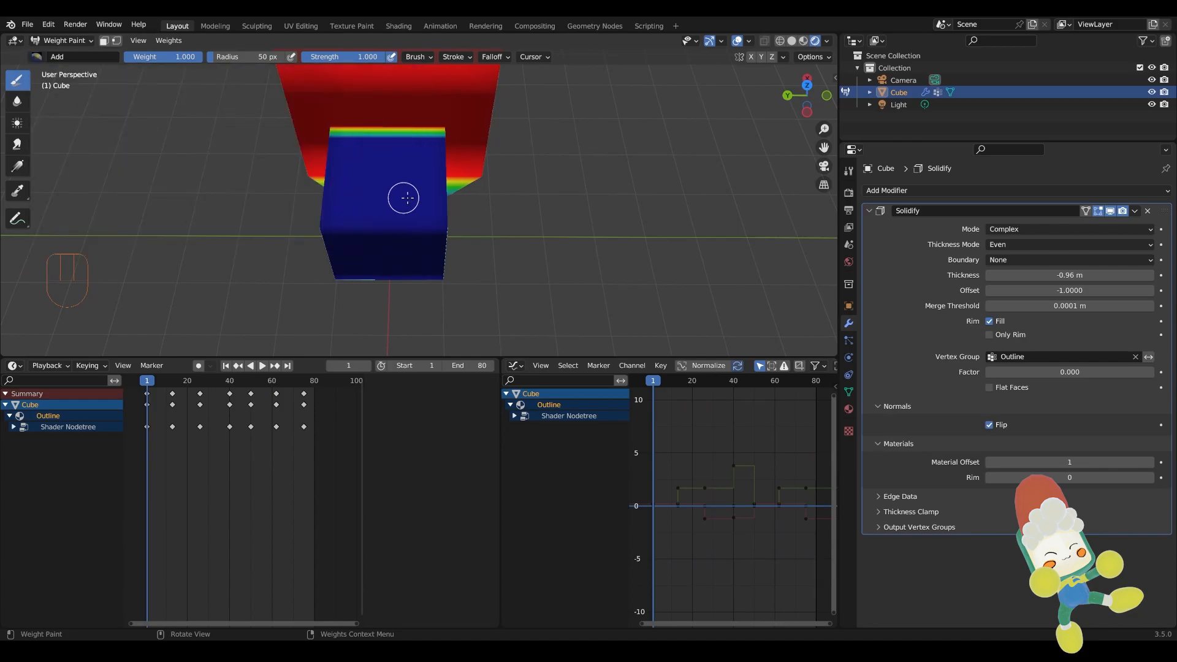
drag(402, 197, 364, 144)
middle_drag(364, 144, 499, 192)
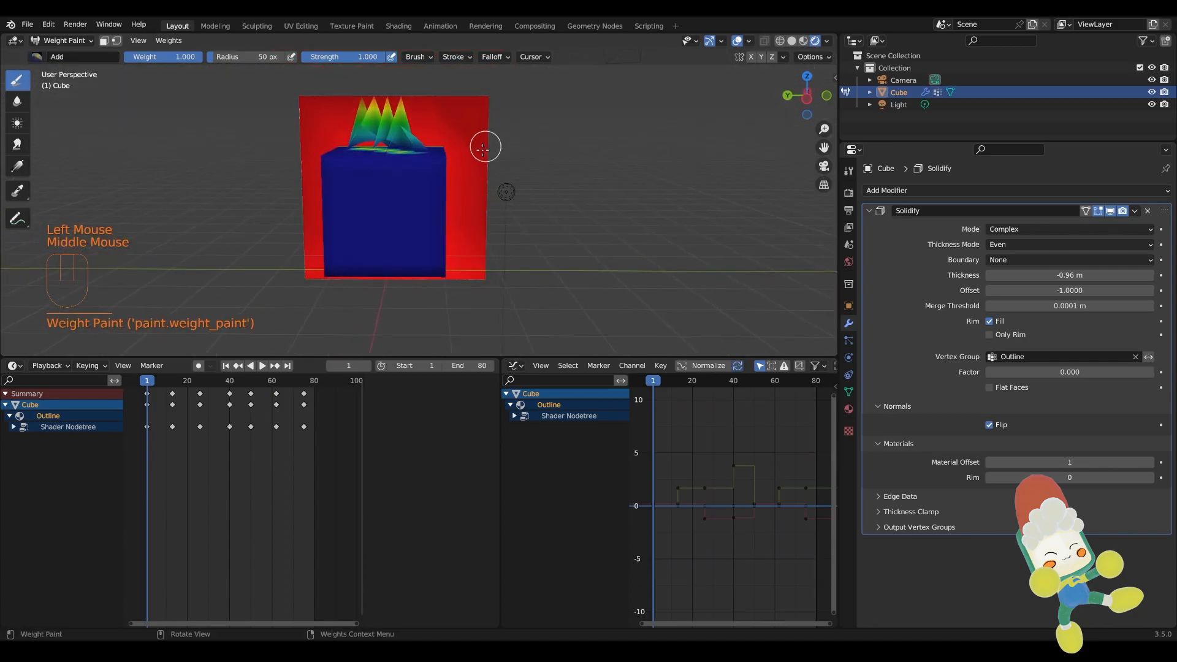
middle_drag(483, 139, 406, 216)
key(ctrl+z)
mouse_move(472, 148)
mouse_down()
mouse_move(423, 103)
mouse_move(464, 142)
mouse_up()
scroll(464, 143, up, 2)
middle_drag(464, 142, 612, 57)
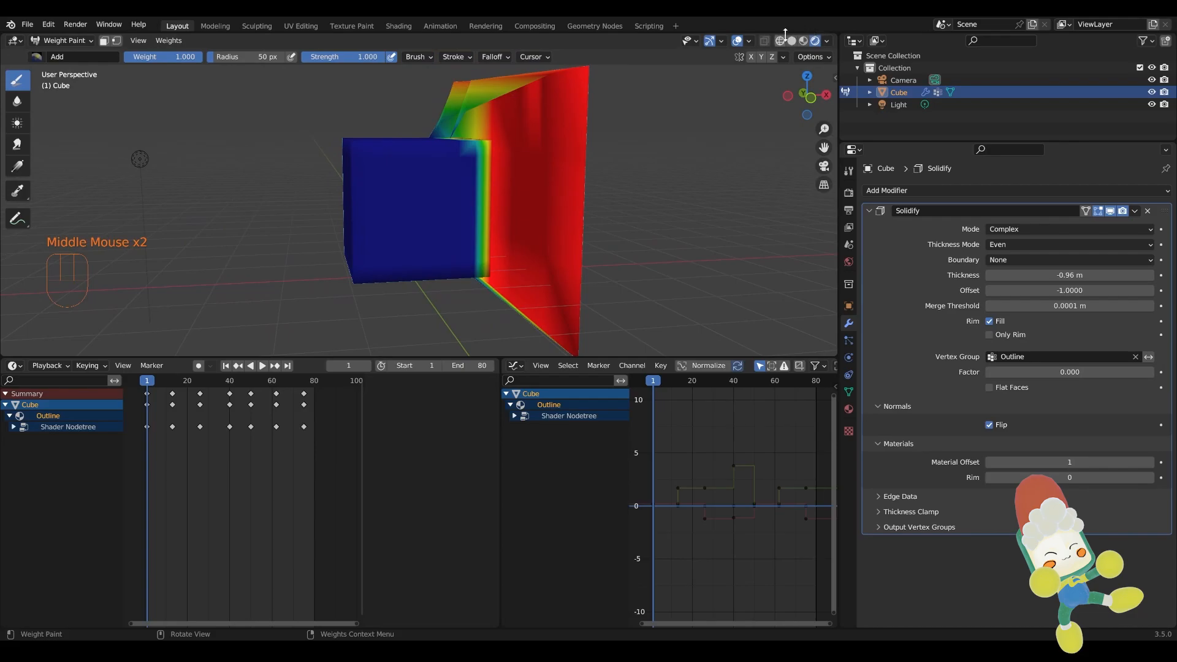
Show the cube in wireframe shading and undo the last Add brush stroke
click(779, 41)
middle_drag(530, 130, 621, 171)
key(ctrl+z)
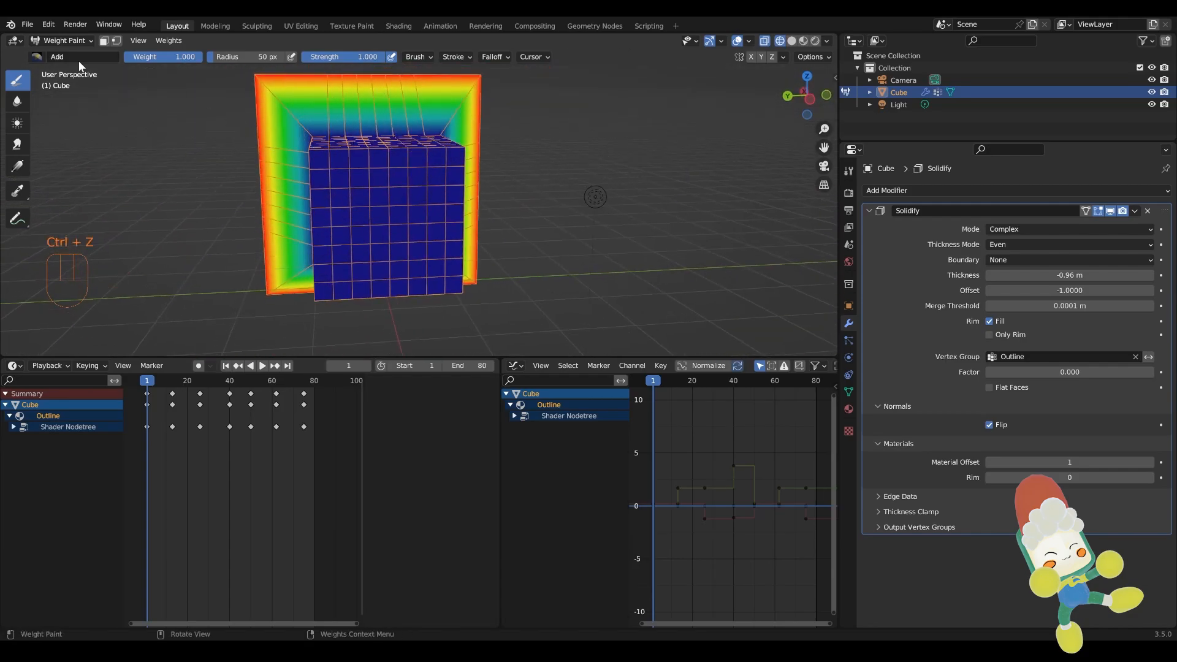
Change the weight paint brush from Add to Subtract
click(36, 57)
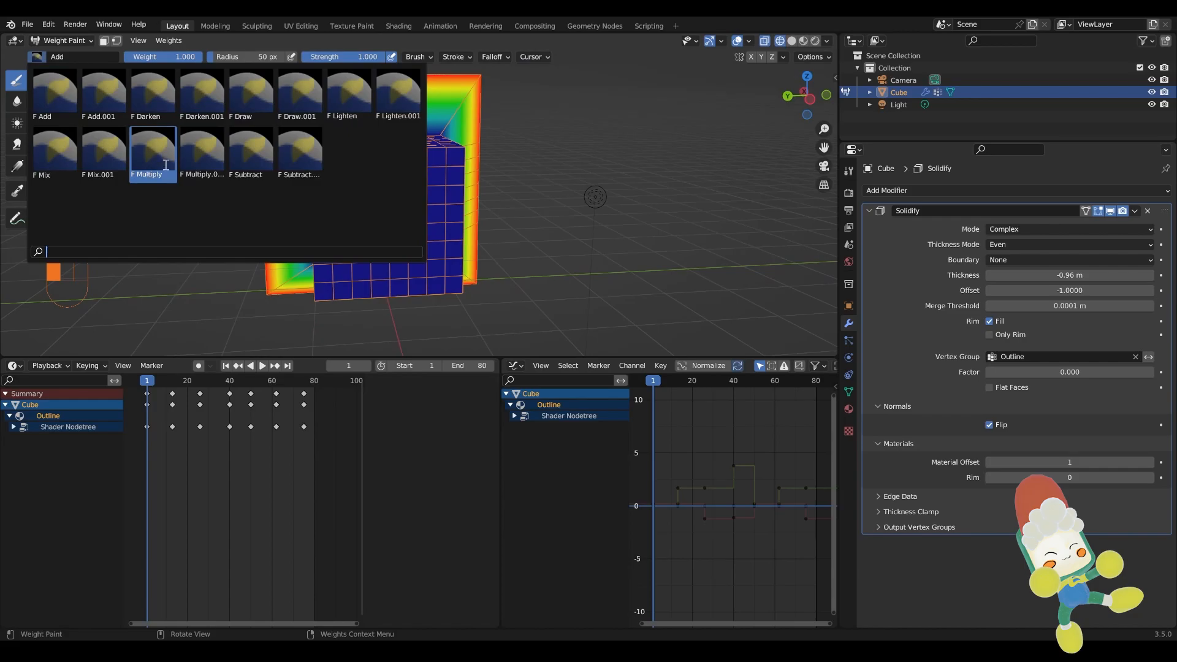
click(237, 162)
middle_drag(237, 162, 428, 211)
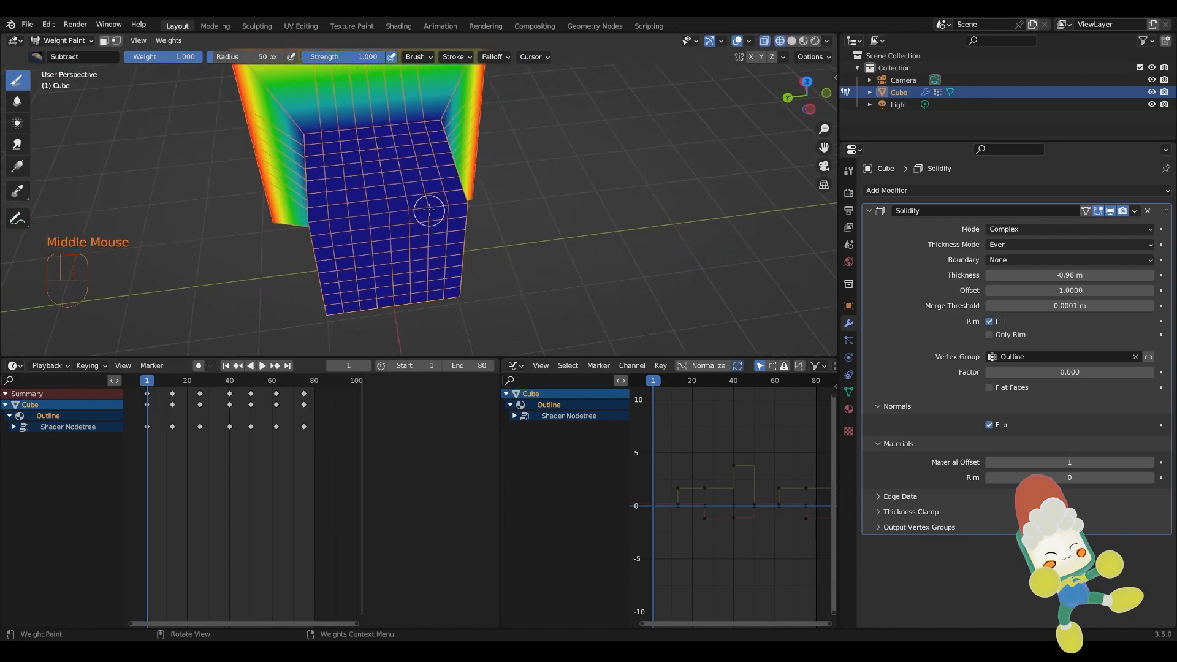
scroll(364, 142, down, 2)
Try subtracting weight along the cube's upper back edge with the brush at full strength
drag(369, 160, 401, 156)
middle_drag(402, 156, 390, 162)
key(ctrl+z)
drag(364, 160, 371, 160)
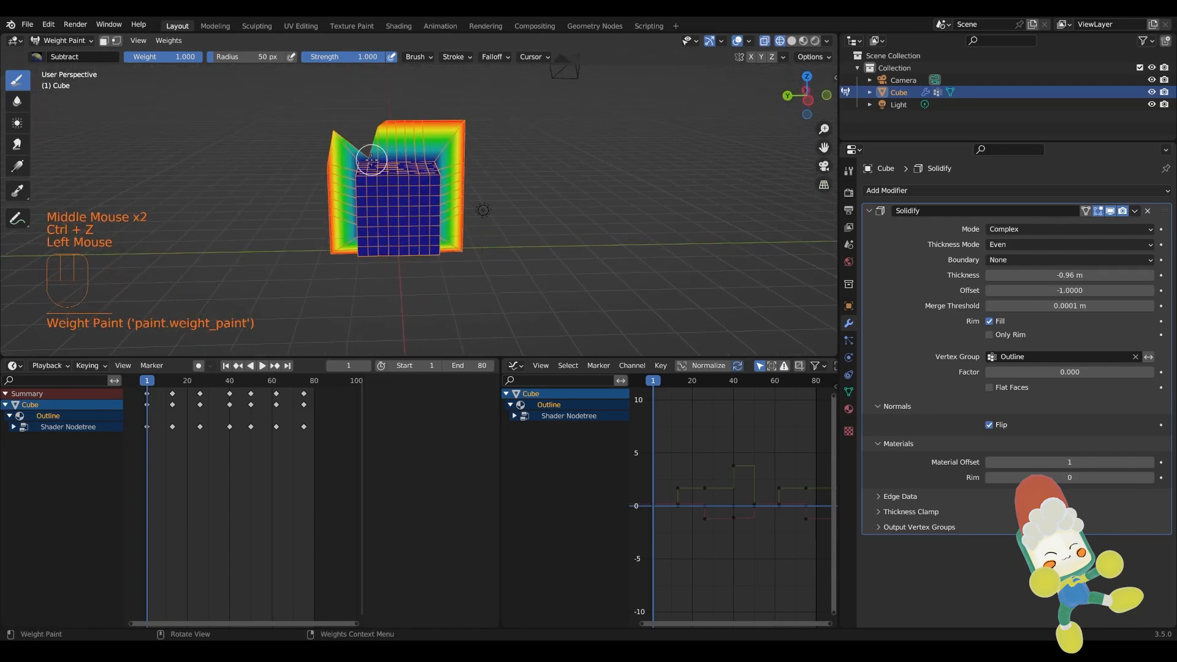
key(ctrl+z)
middle_drag(408, 156, 477, 211)
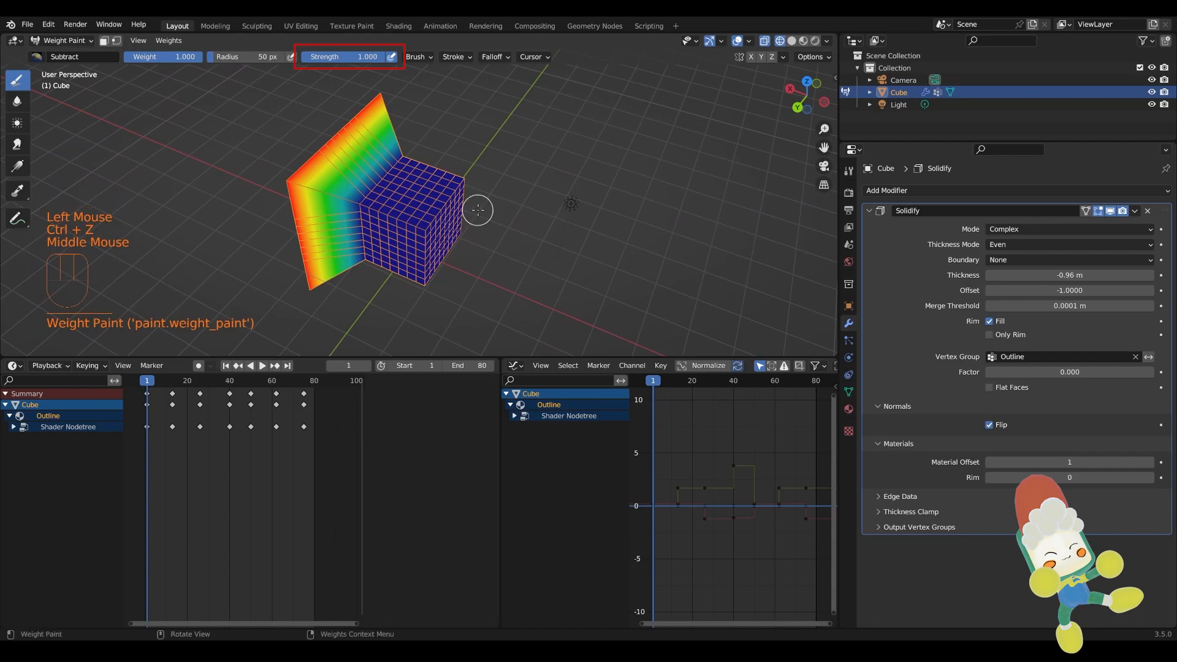
Lower the Subtract brush strength to 0.415 and dab irregular dents into the left side of the outline
click(370, 58)
click(360, 203)
mouse_move(360, 203)
middle_down()
mouse_move(567, 87)
mouse_move(450, 119)
mouse_move(356, 196)
middle_up()
click(362, 184)
click(360, 218)
key(ctrl+z)
mouse_move(383, 249)
middle_down()
mouse_move(420, 244)
mouse_move(429, 231)
mouse_move(394, 241)
middle_up()
ctrl+scroll(366, 239, up, 1)
key(ctrl+z)
click(355, 231)
Subtract weight in spots along the bottom and right sides of the outline to make them uneven
click(383, 250)
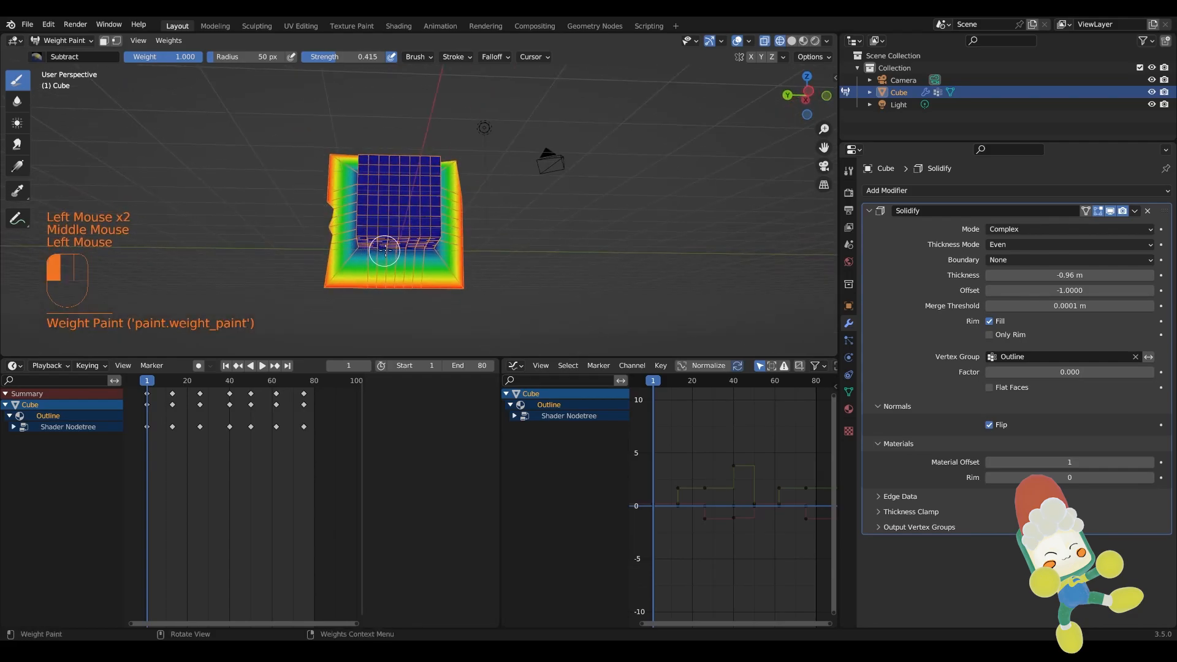
drag(379, 248, 364, 248)
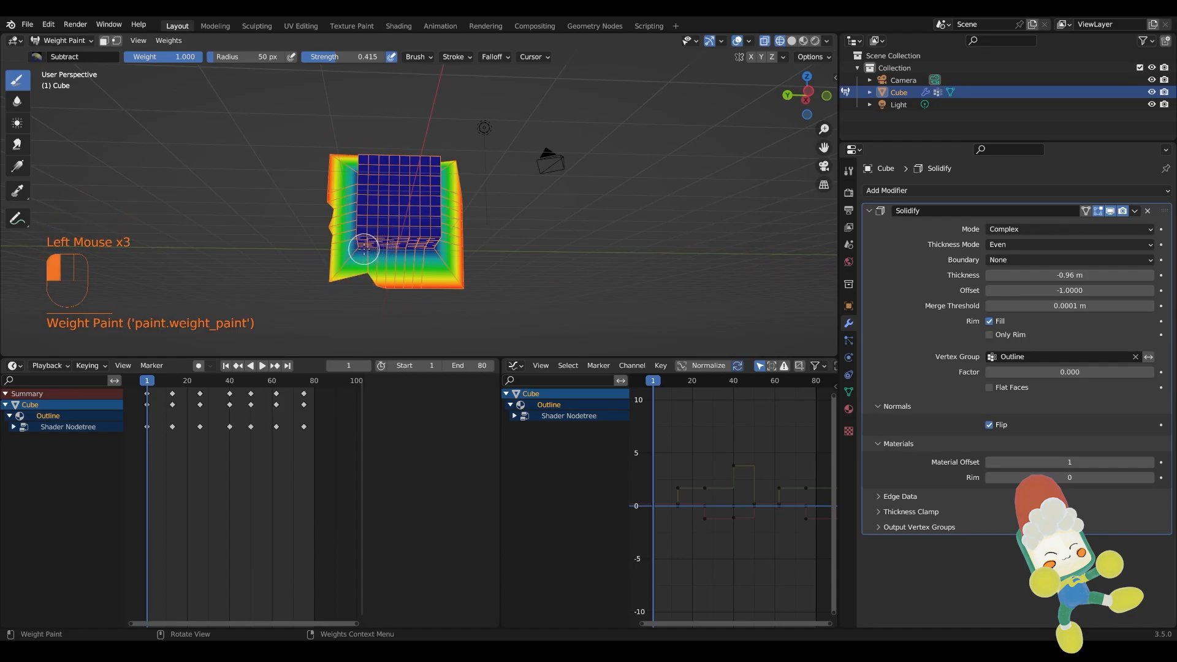
mouse_move(429, 247)
middle_down()
mouse_move(443, 206)
mouse_move(497, 235)
middle_up()
click(440, 219)
click(443, 206)
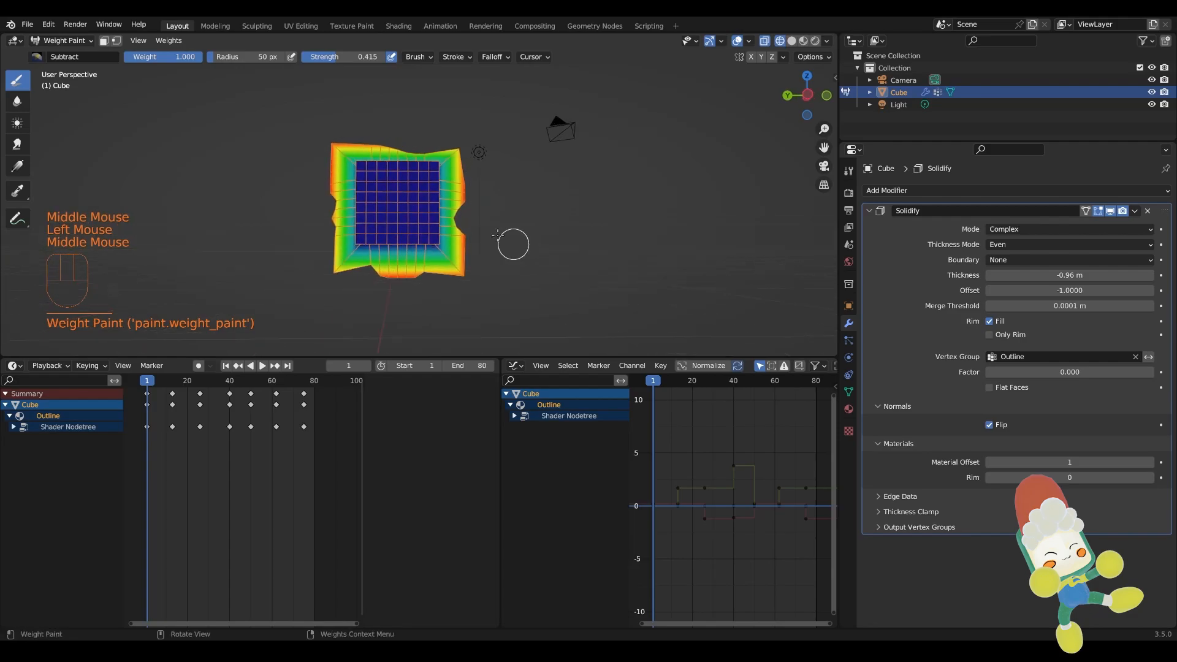
Return the cube to Object Mode and display the viewport in rendered shading
click(38, 44)
click(51, 63)
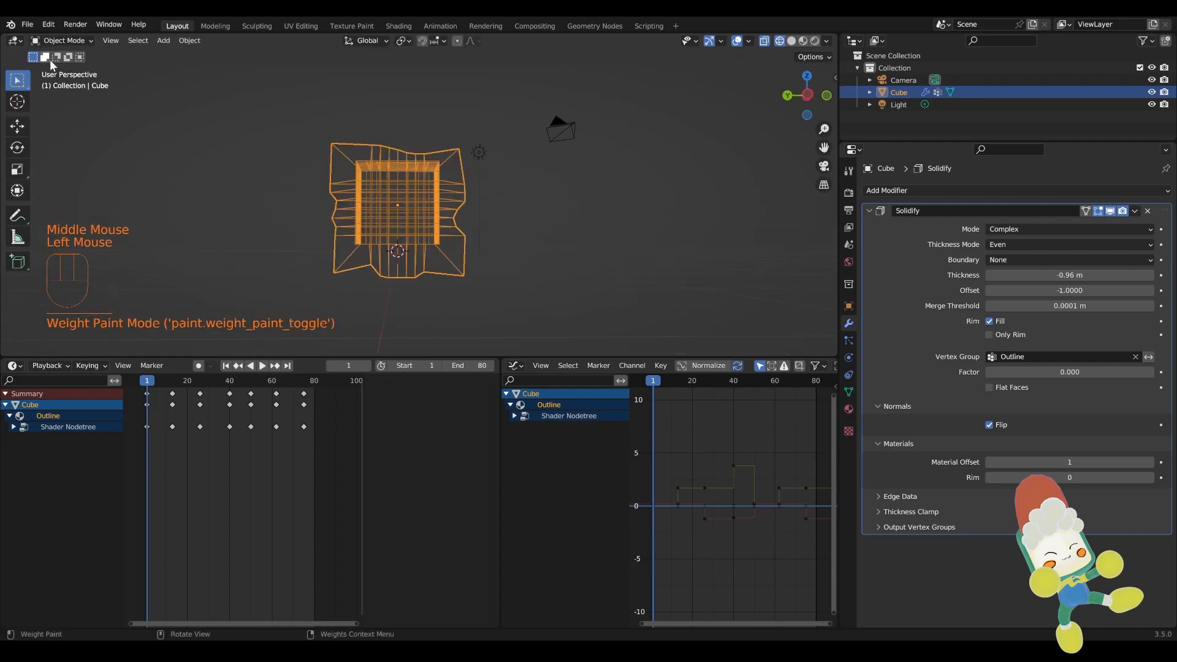
click(814, 40)
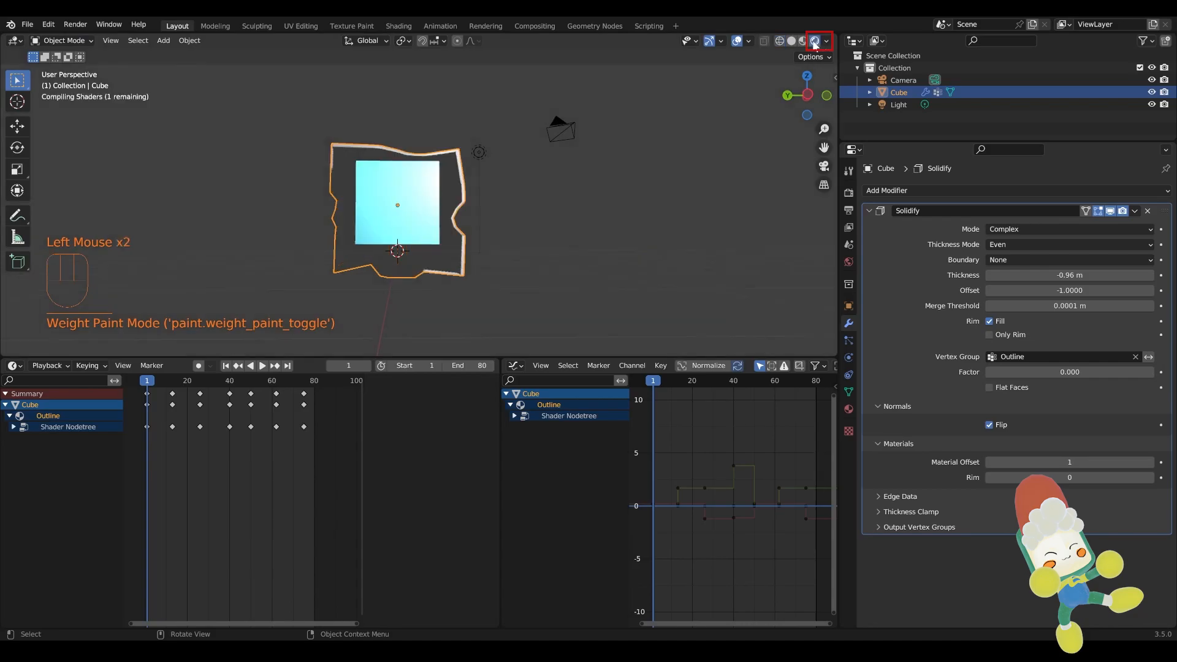
Play the animation with the uneven outline and the cube deselected, stop it and go back to frame 1
scroll(537, 196, up, 2)
key(space)
mouse_move(580, 226)
middle_down()
mouse_move(576, 245)
mouse_move(580, 234)
middle_up()
click(631, 214)
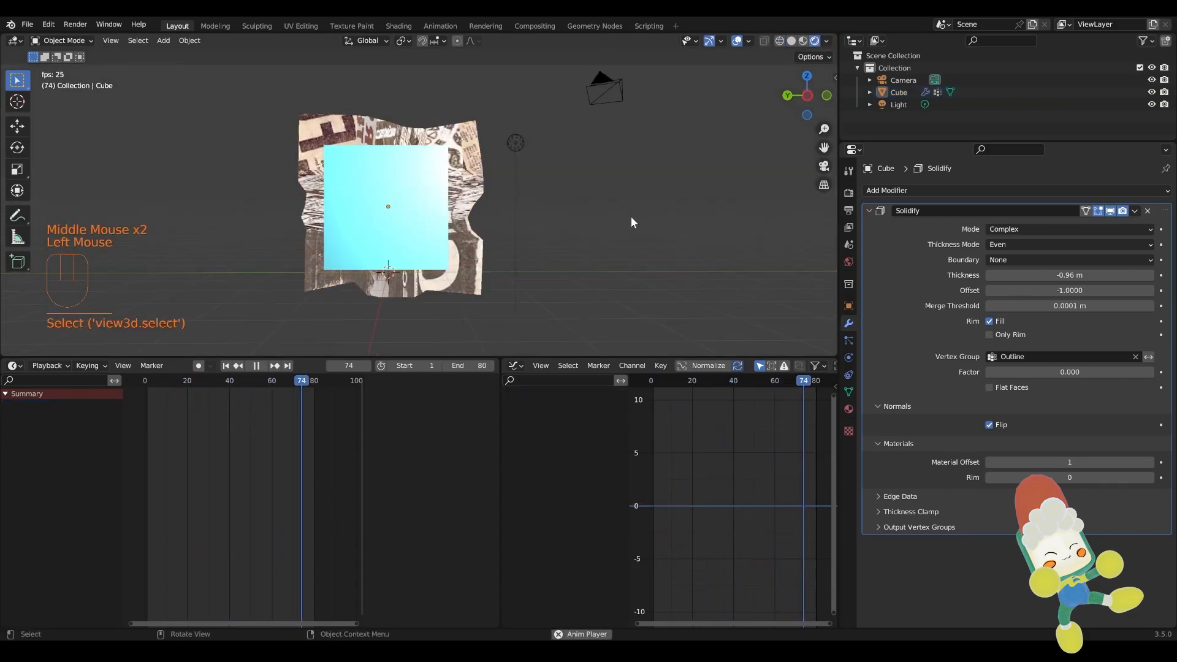
key(space)
drag(227, 387, 146, 398)
Select the cube and keyframe its Solidify thickness of -0.96 m on frame 1
click(397, 241)
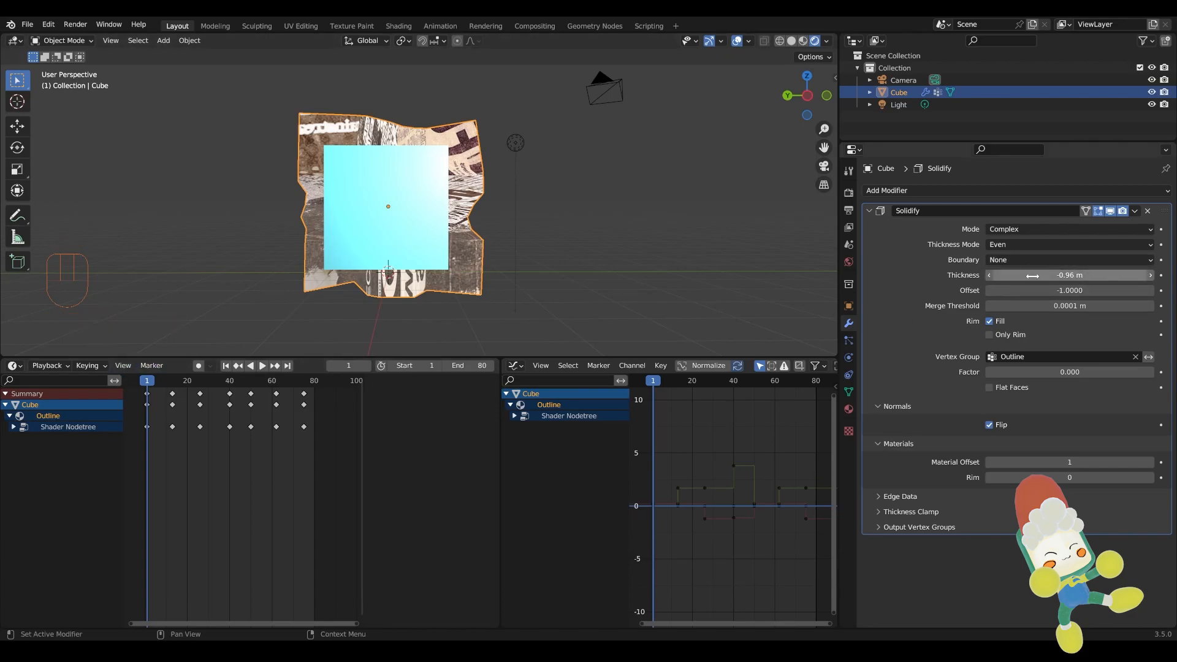
click(1033, 276)
click(1049, 285)
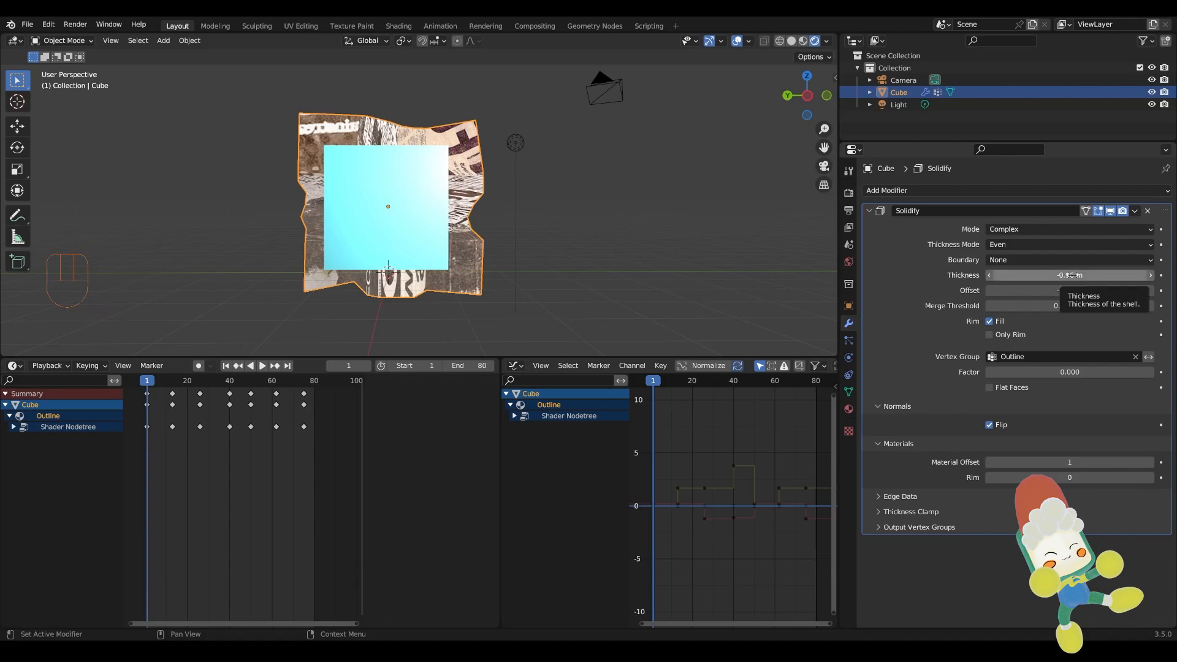
key(i)
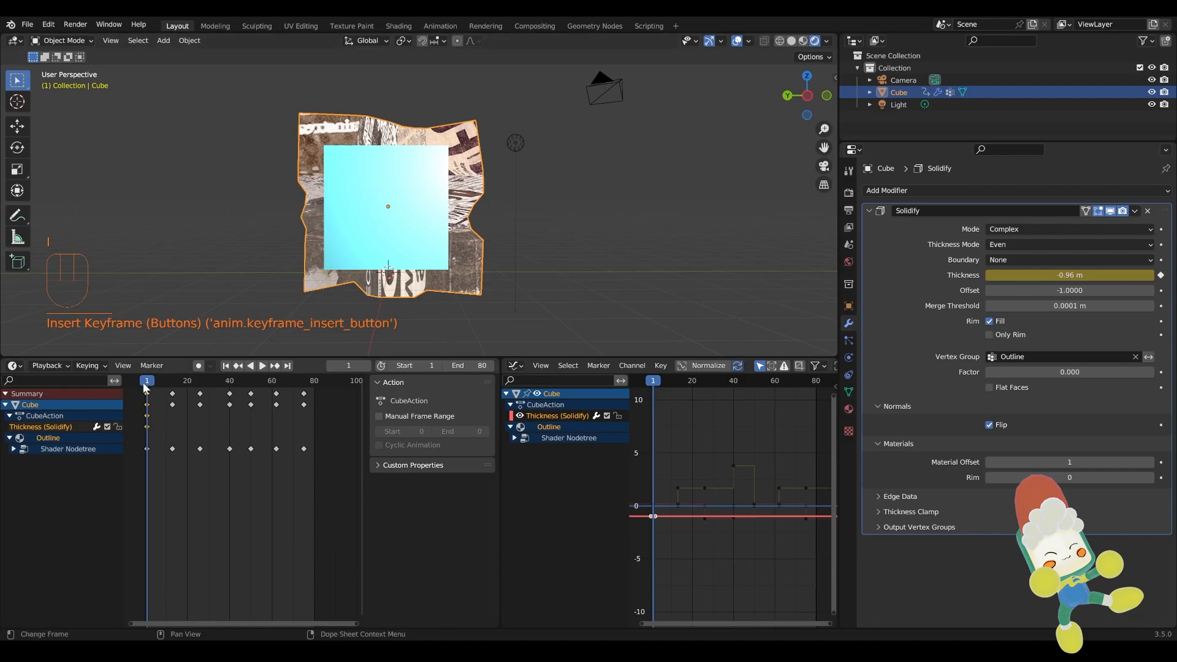
Reduce the Solidify outline thickness and keyframe it on frame 13, and keyframe an adjusted thickness on frame 26
drag(150, 383, 173, 383)
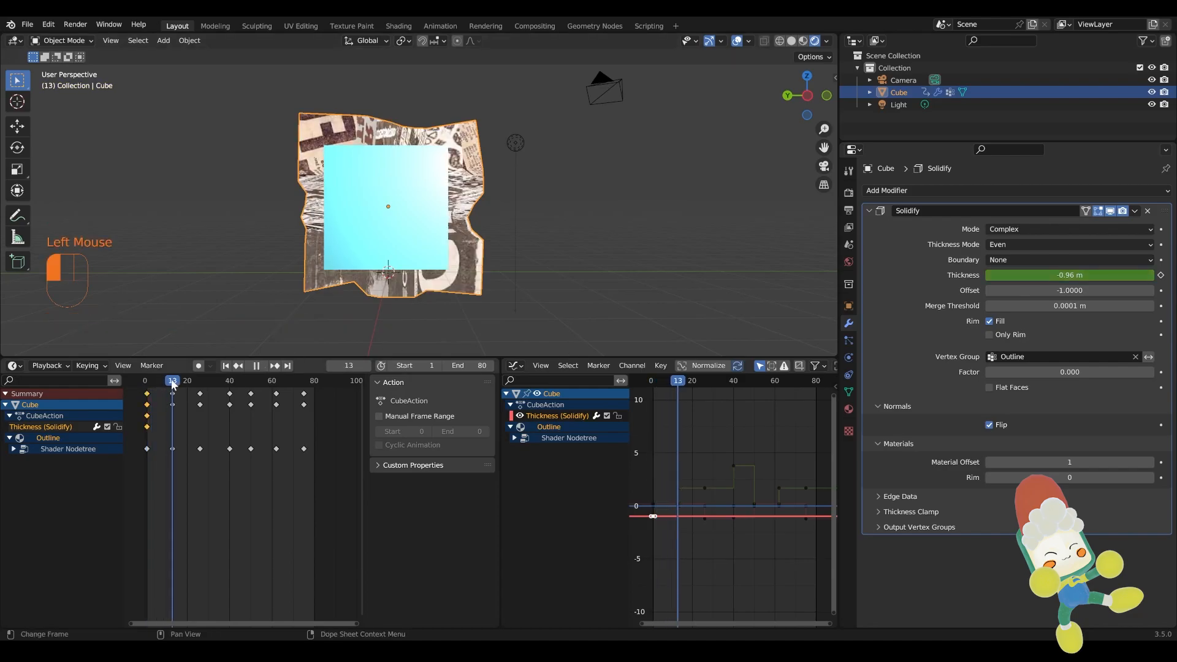
drag(1105, 275, 1138, 275)
click(1161, 276)
drag(177, 383, 199, 383)
drag(1070, 275, 1054, 276)
key(i)
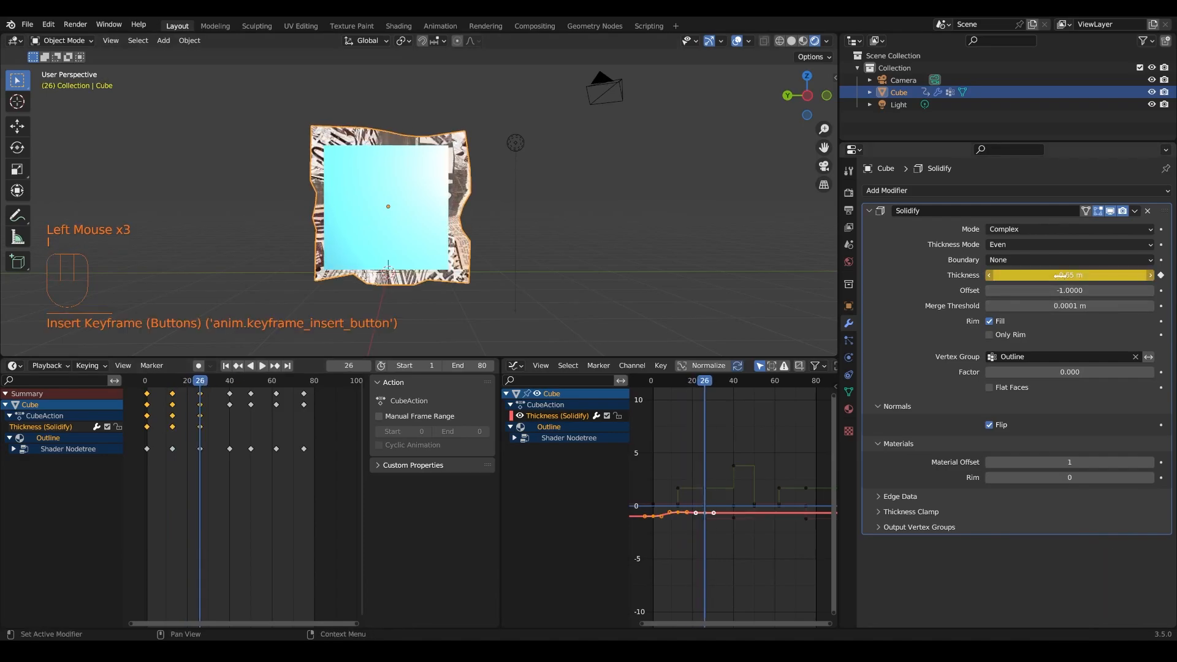
Keyframe the Solidify thickness at -0.41 m on frame 40 and at -0.95 m on frame 50
drag(199, 385, 230, 392)
mouse_move(1069, 275)
mouse_down()
mouse_move(1097, 275)
mouse_move(1079, 276)
mouse_up()
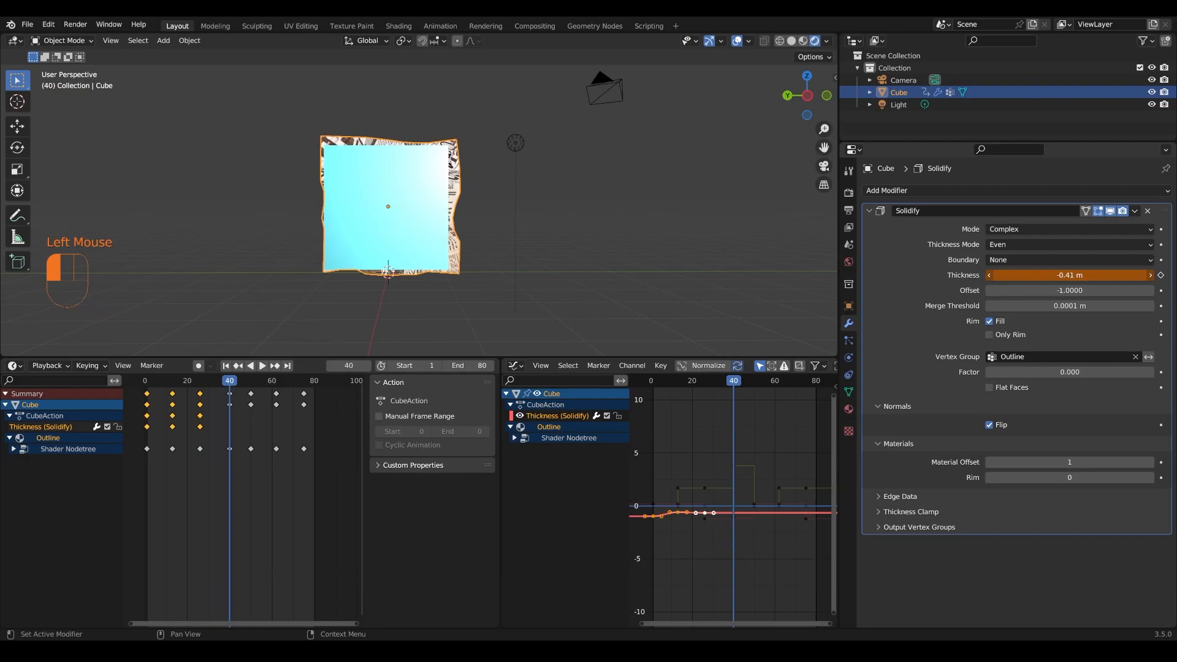
click(1160, 276)
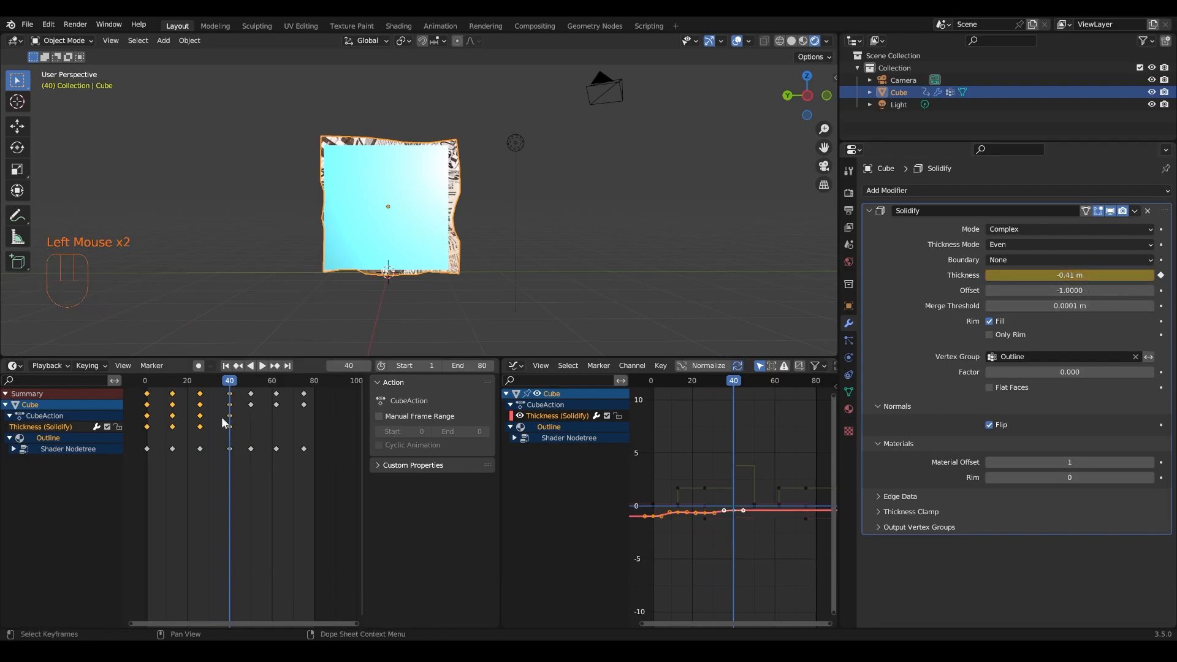
drag(230, 385, 251, 388)
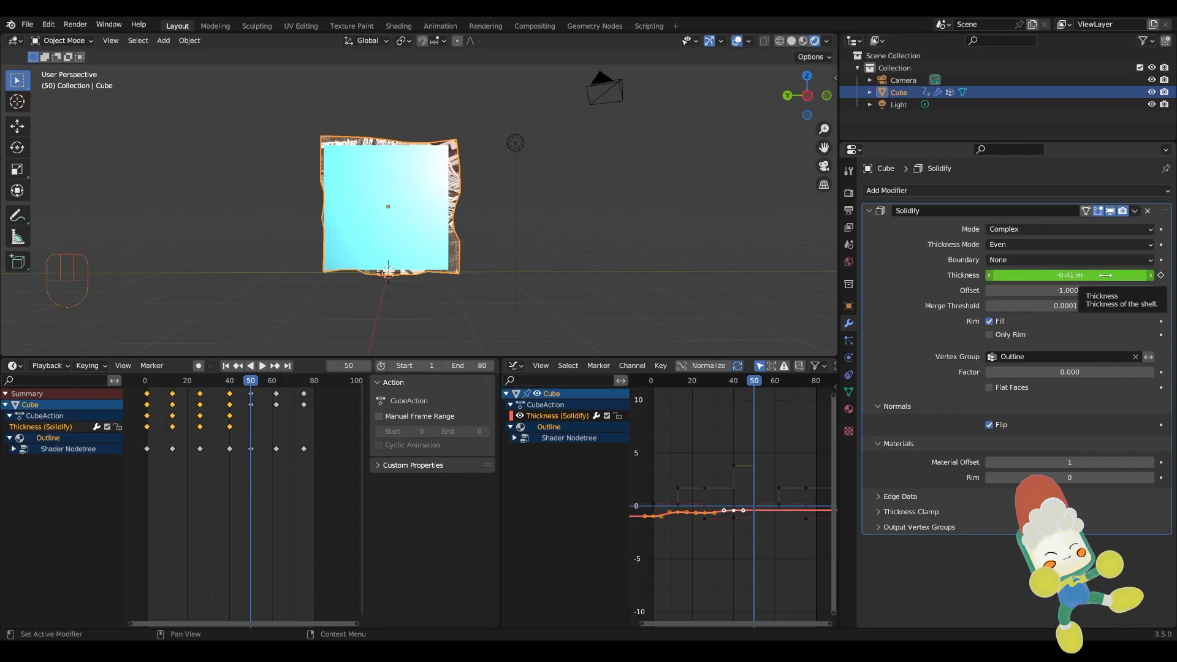
drag(1104, 275, 1102, 275)
key(i)
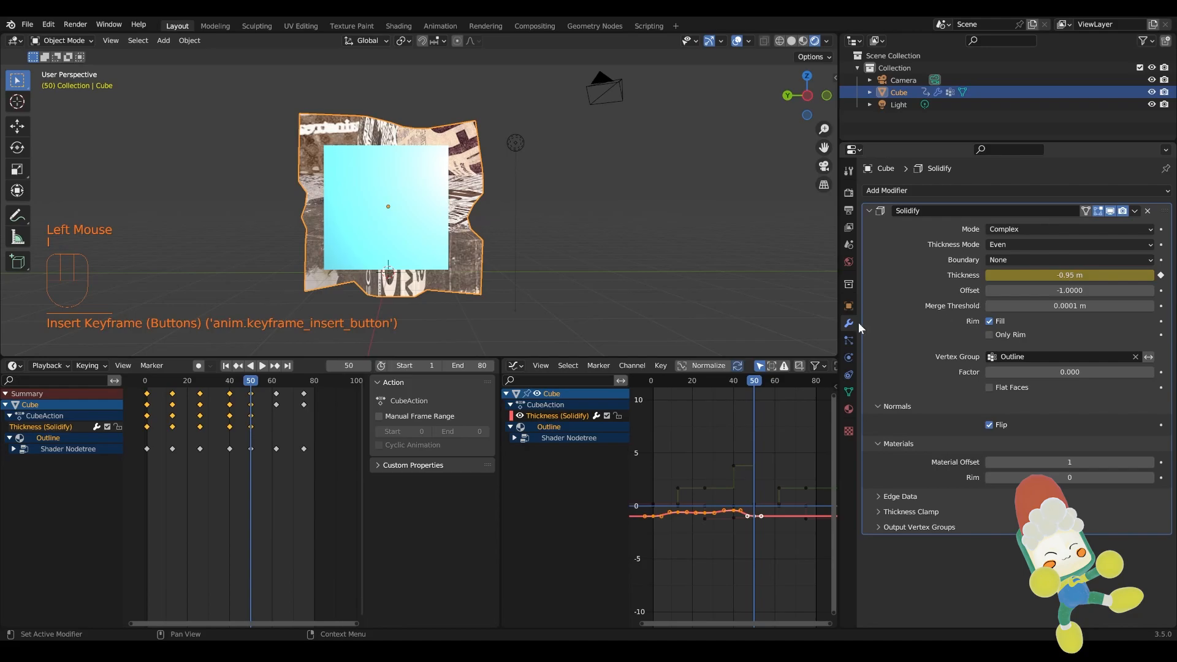
On frame 62, set the Solidify thickness to -0.76 m and keyframe it
drag(248, 389, 276, 389)
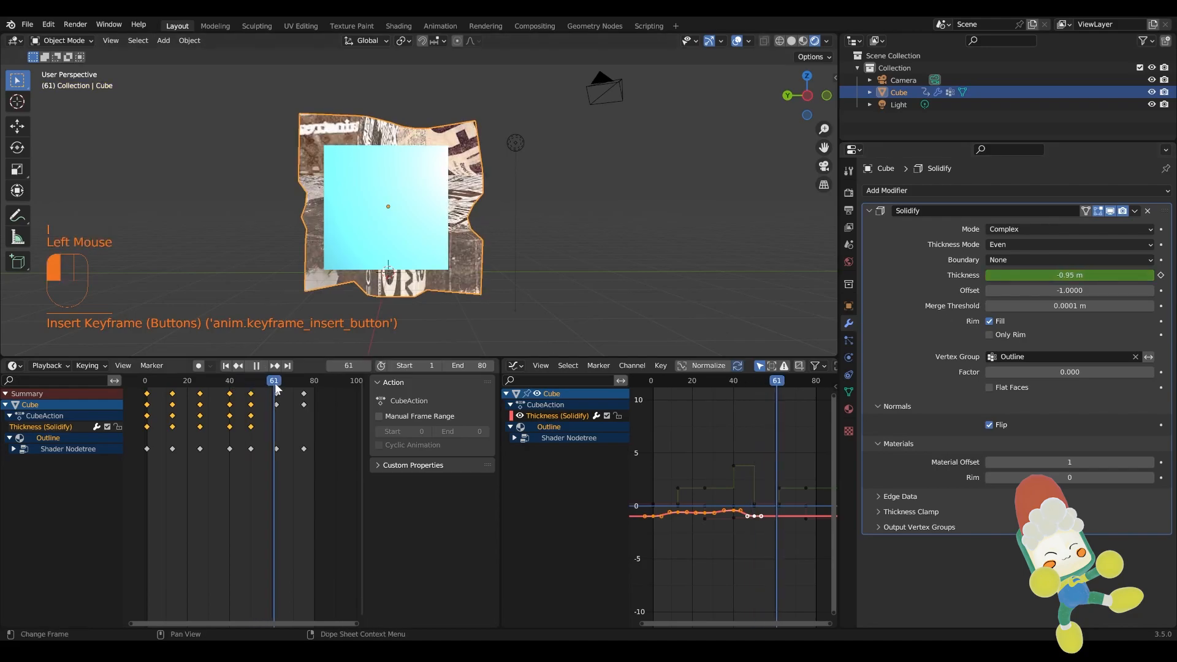
drag(1124, 274, 1125, 275)
key(i)
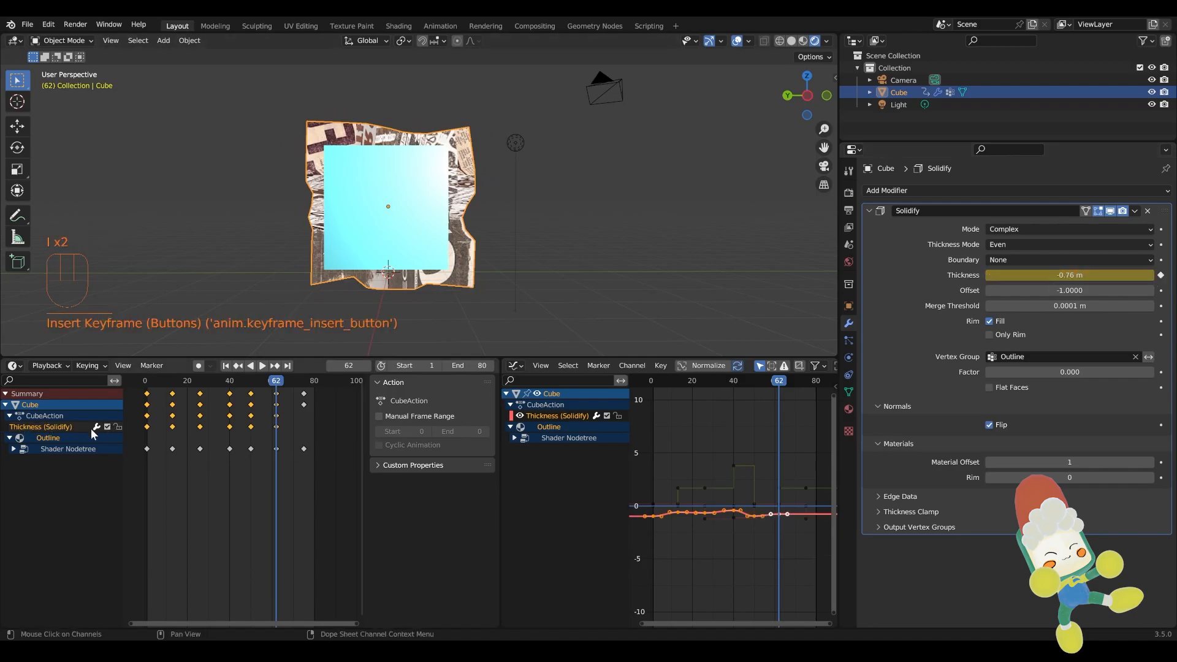
On frame 75, set the cube's Solidify thickness to -0.49 m and keyframe it
drag(293, 382, 304, 381)
click(1117, 279)
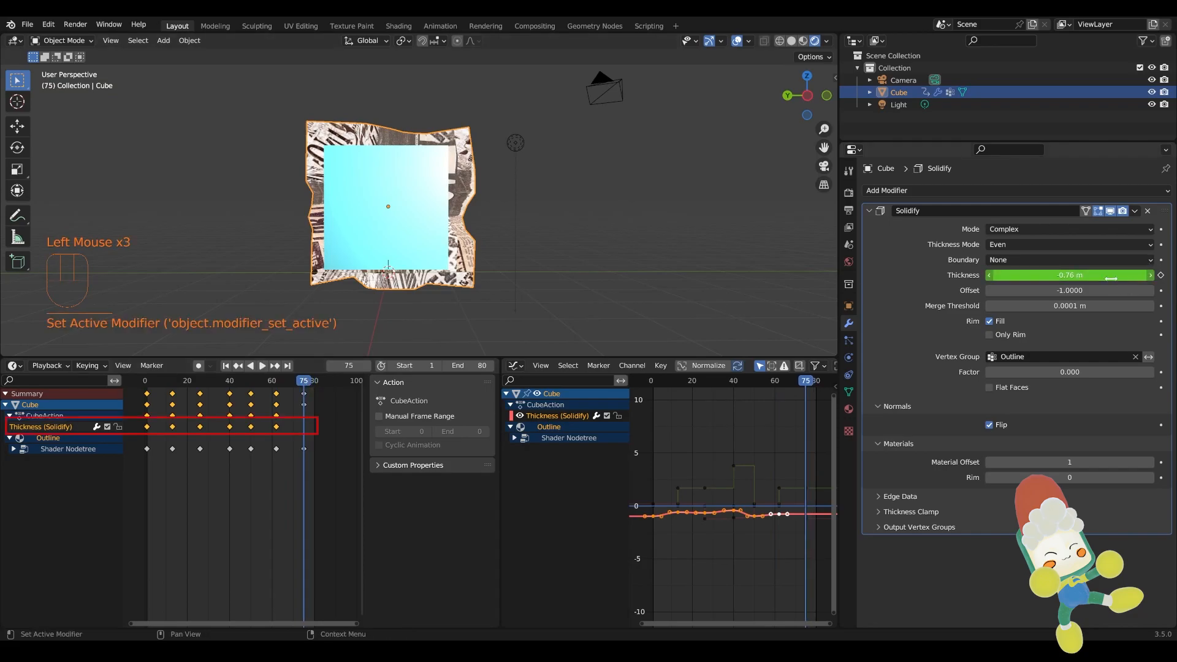
drag(1071, 275, 1091, 276)
key(i)
click(382, 392)
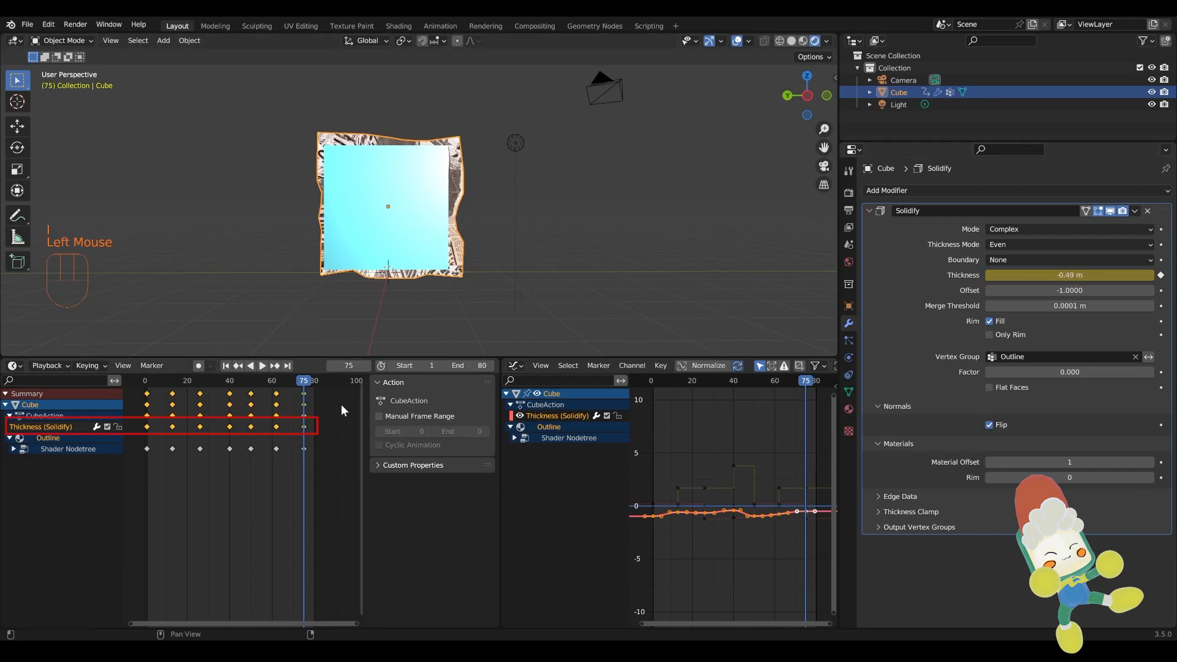
Play back the animation to review how the outline thickness changes, with the cube deselected
double_click(322, 391)
key(space)
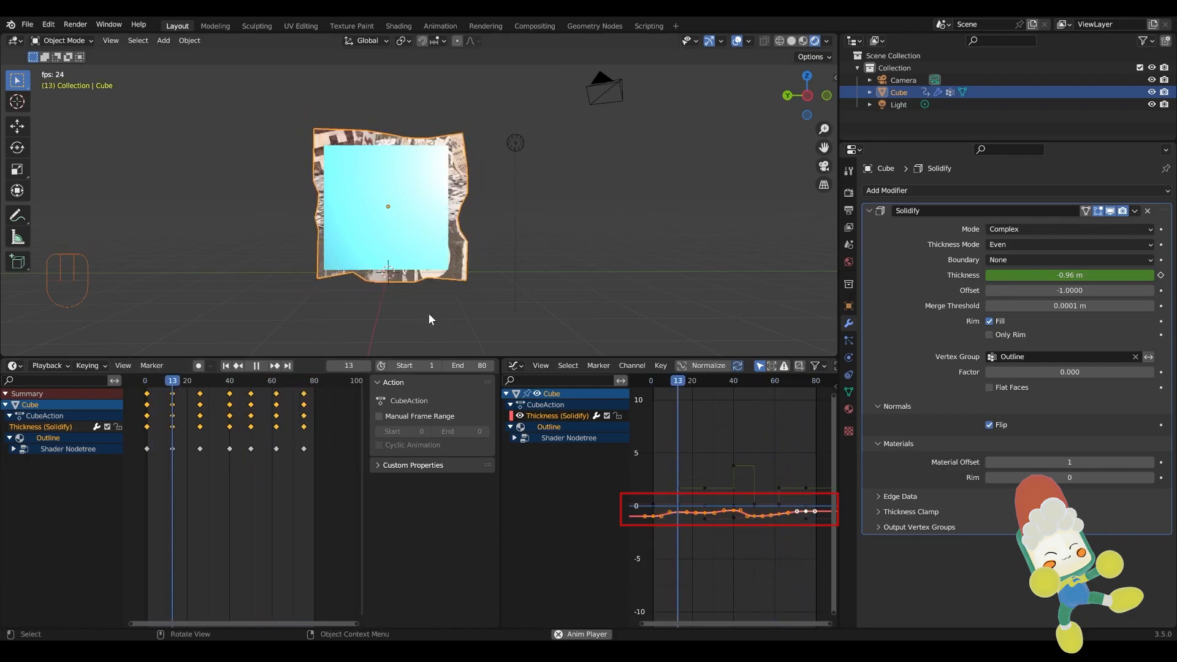
click(647, 259)
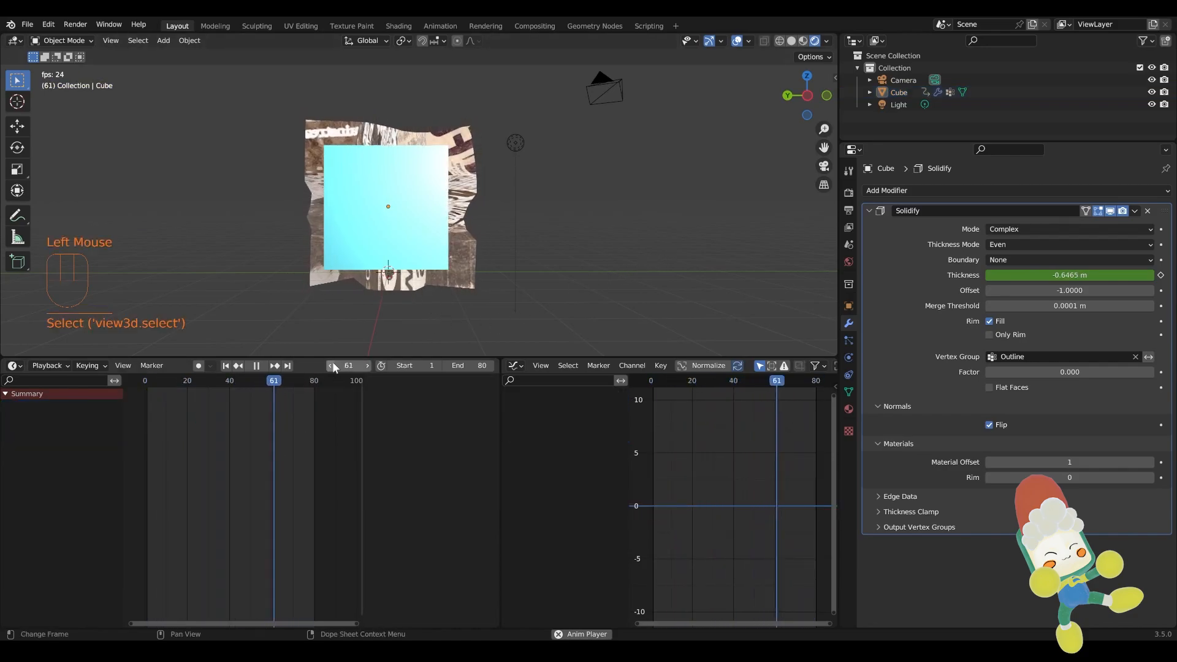
key(space)
Reselect the cube, return to frame 1, and set the Solidify thickness keyframes on frames 1, 13 and 26 to Constant interpolation
click(454, 265)
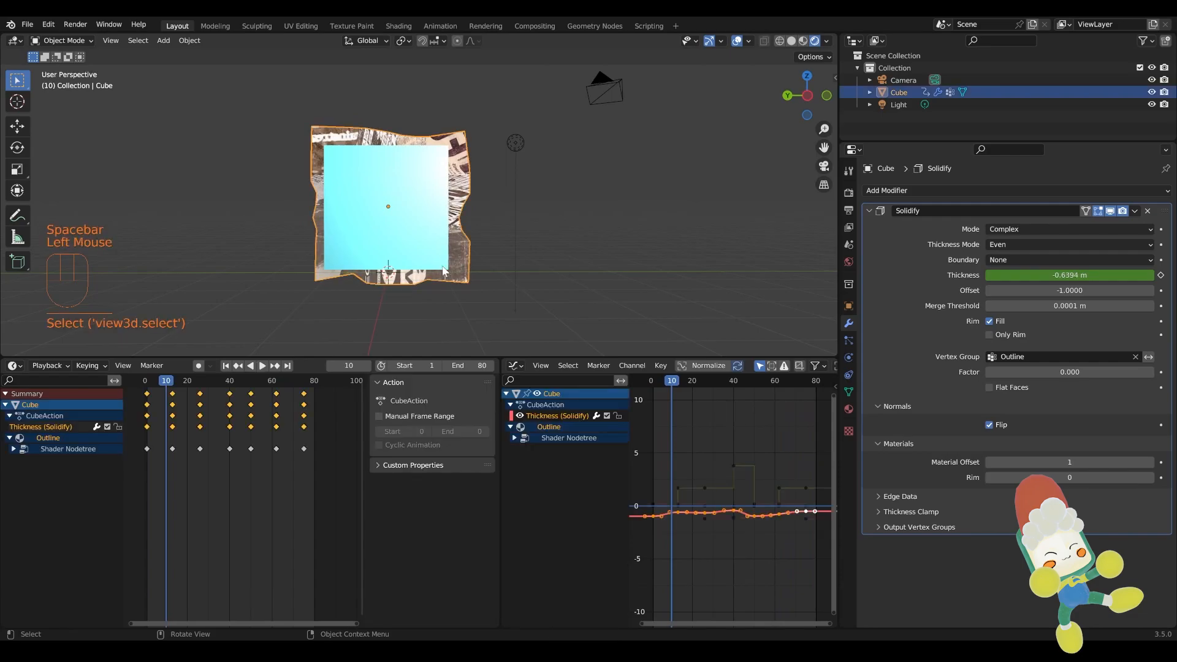
drag(166, 385, 148, 385)
click(147, 426)
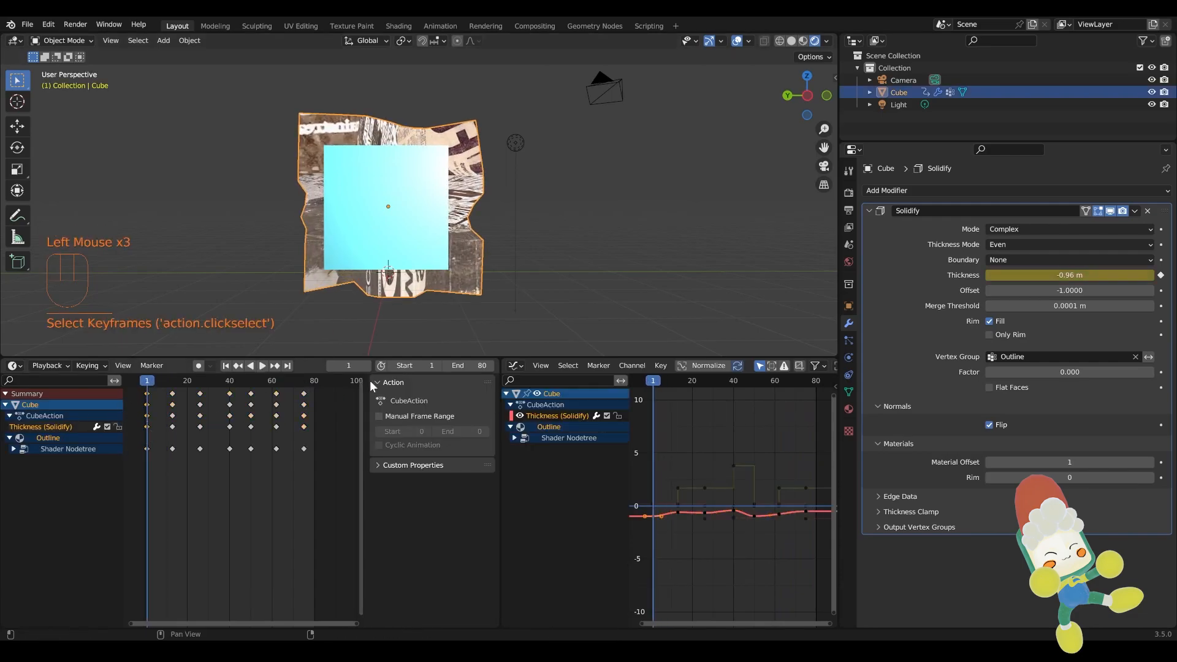
right_click(148, 431)
mouse_move(148, 431)
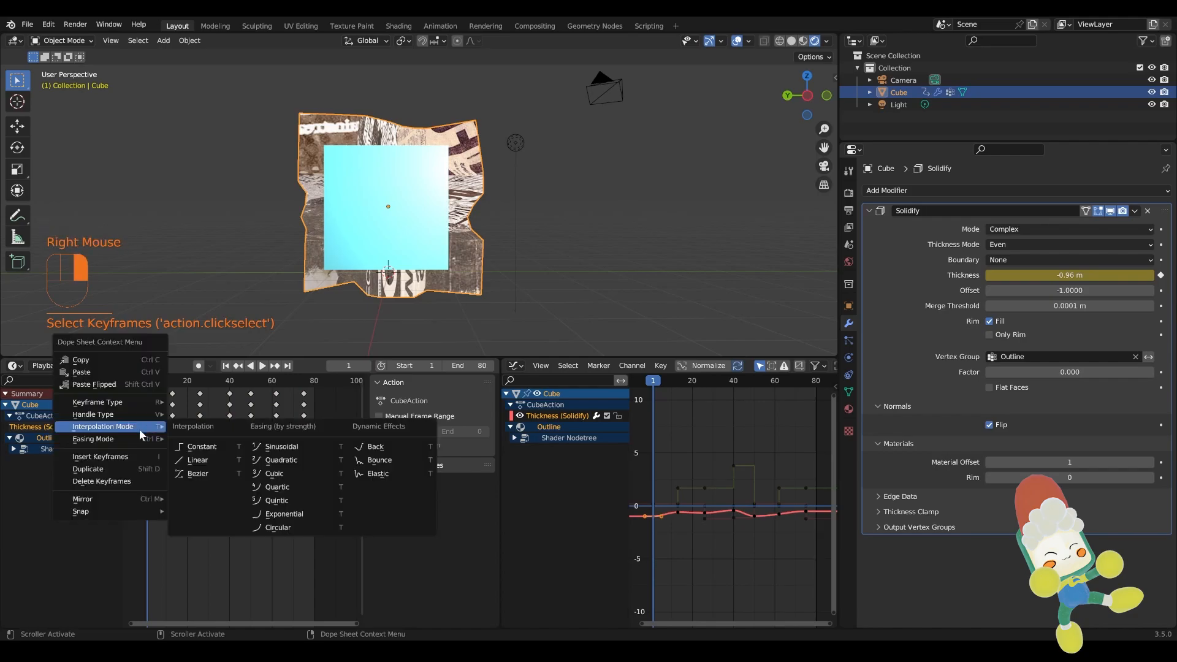
click(201, 450)
click(173, 428)
right_click(174, 429)
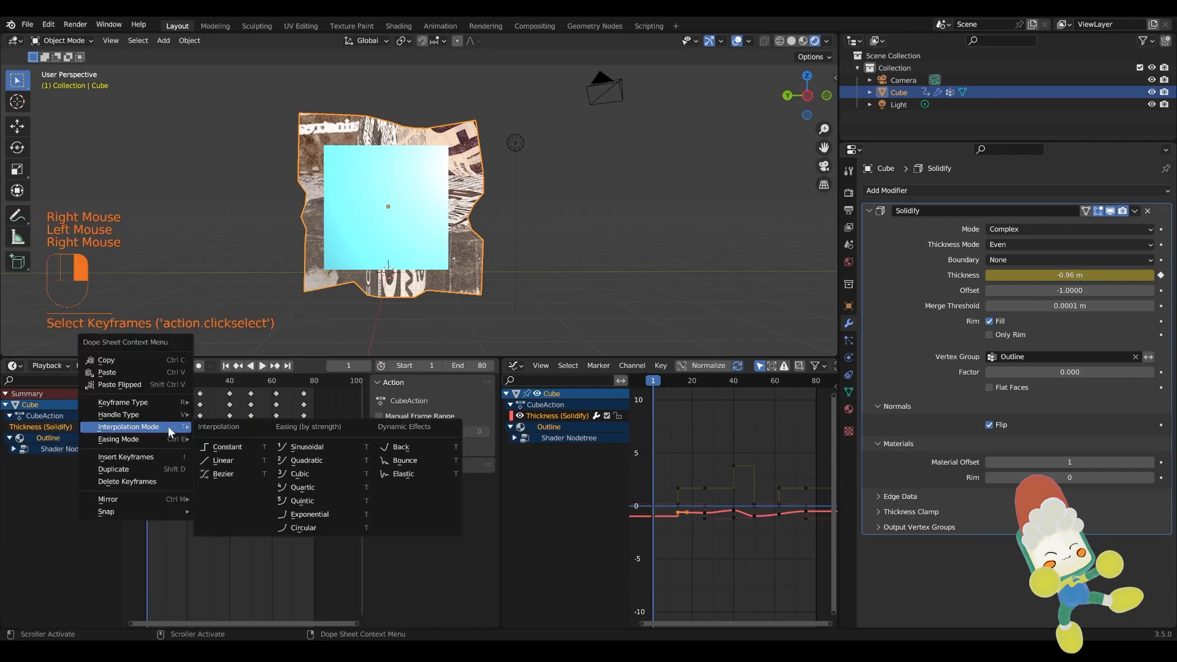
click(240, 457)
click(201, 427)
right_click(201, 428)
mouse_move(210, 429)
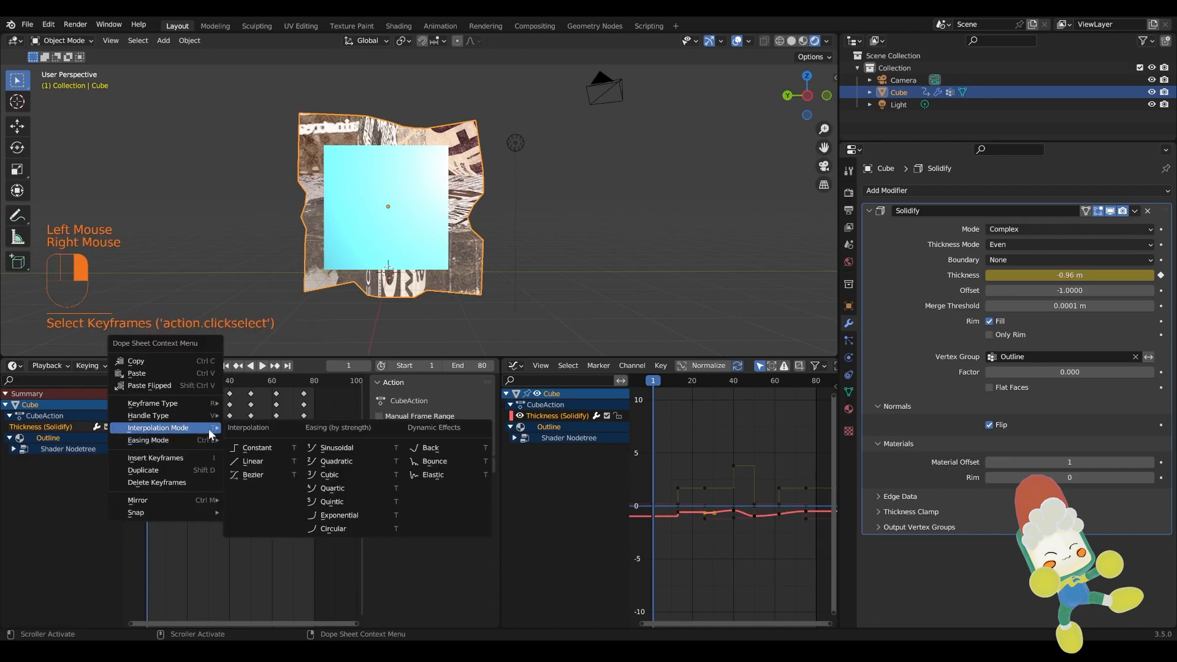
click(243, 447)
Set the remaining Solidify thickness keyframes on frames 40, 50, 62 and 75 to Constant interpolation
click(232, 428)
right_click(233, 428)
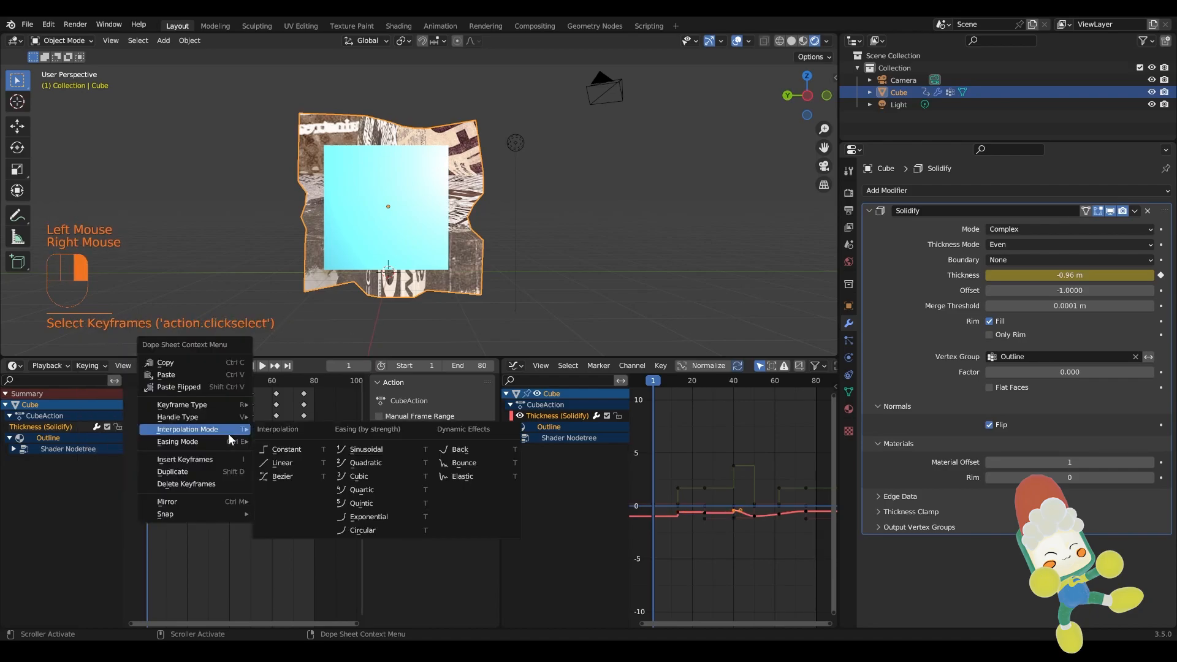
click(287, 451)
click(257, 428)
right_click(256, 427)
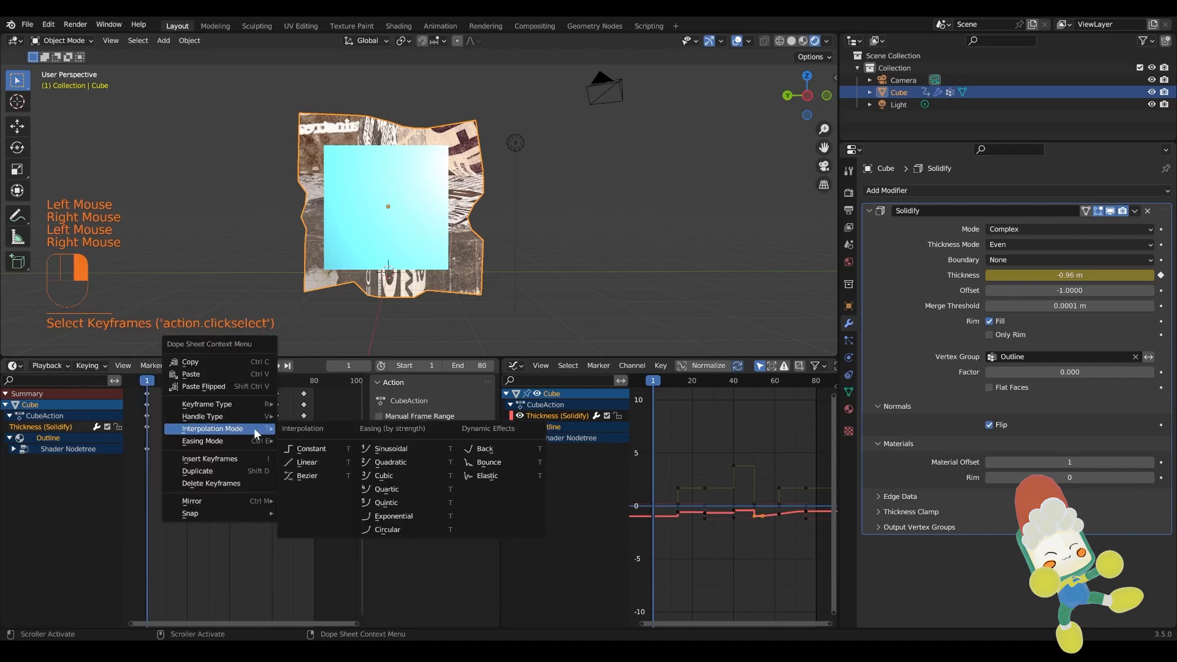
click(295, 449)
click(277, 426)
right_click(276, 426)
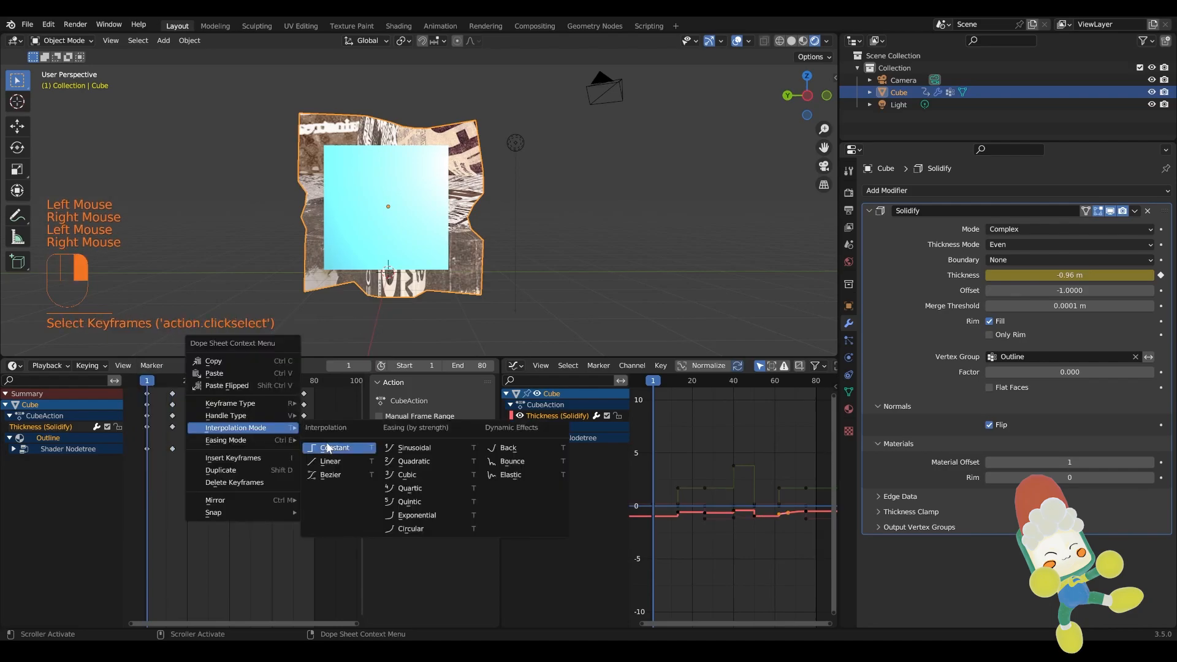
click(310, 443)
click(304, 427)
right_click(304, 427)
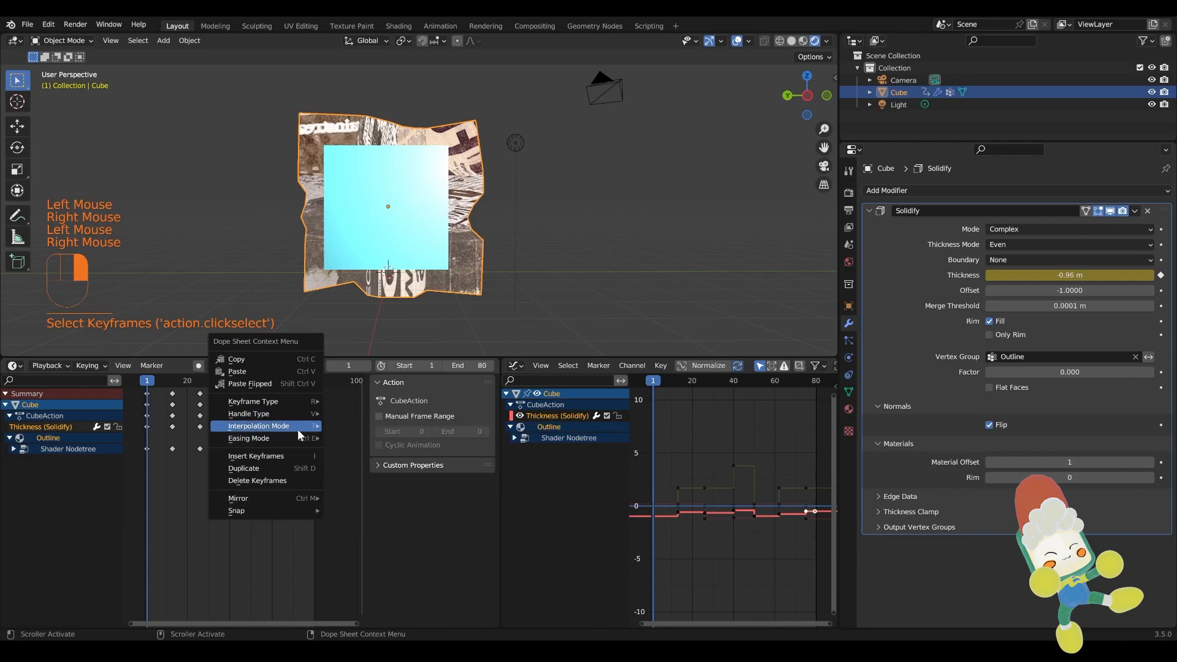
click(346, 446)
Play back the animation with the cube deselected to review the stepped outline thickness
key(space)
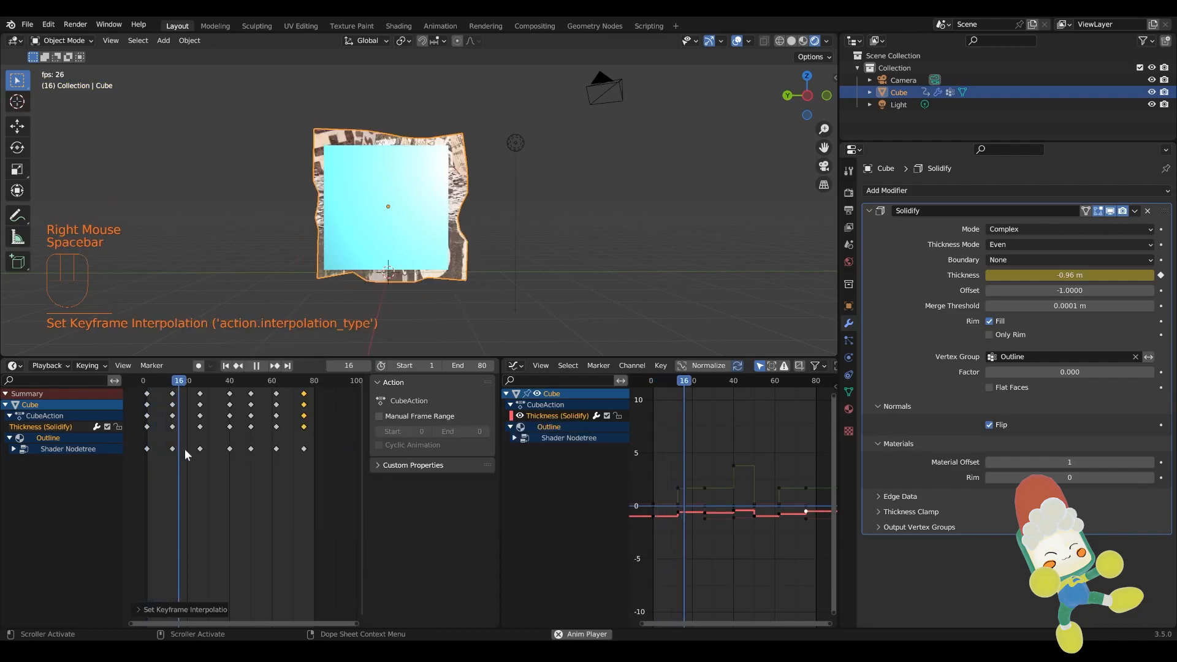
click(557, 227)
middle_drag(491, 259, 487, 259)
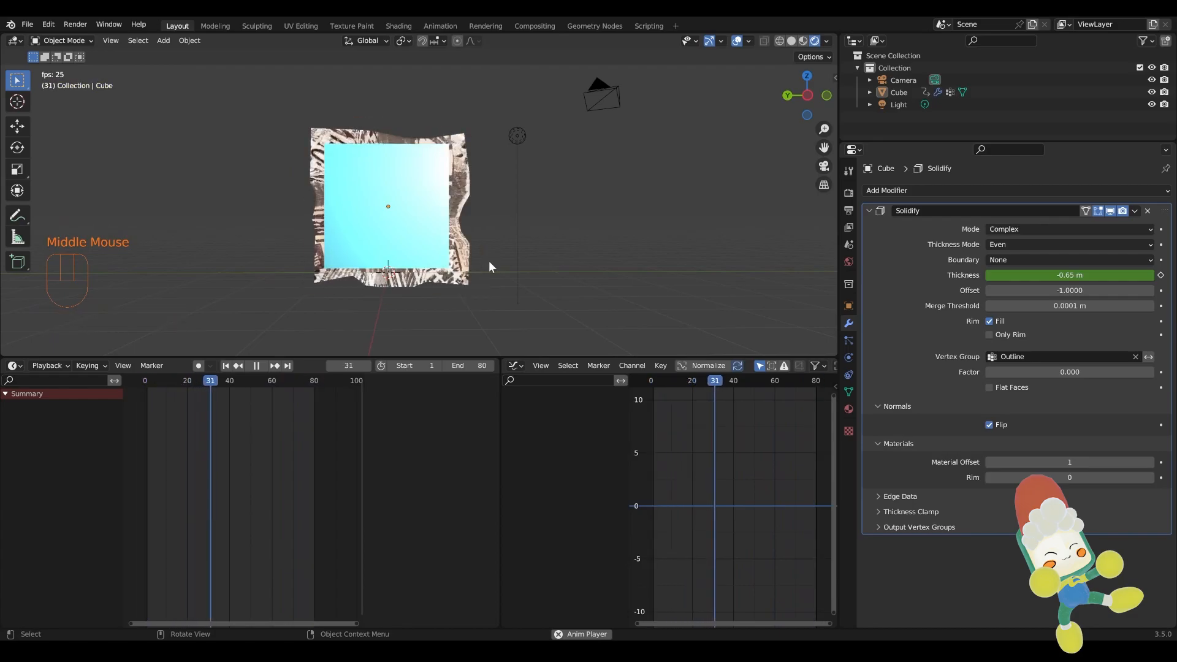
middle_drag(446, 280, 446, 335)
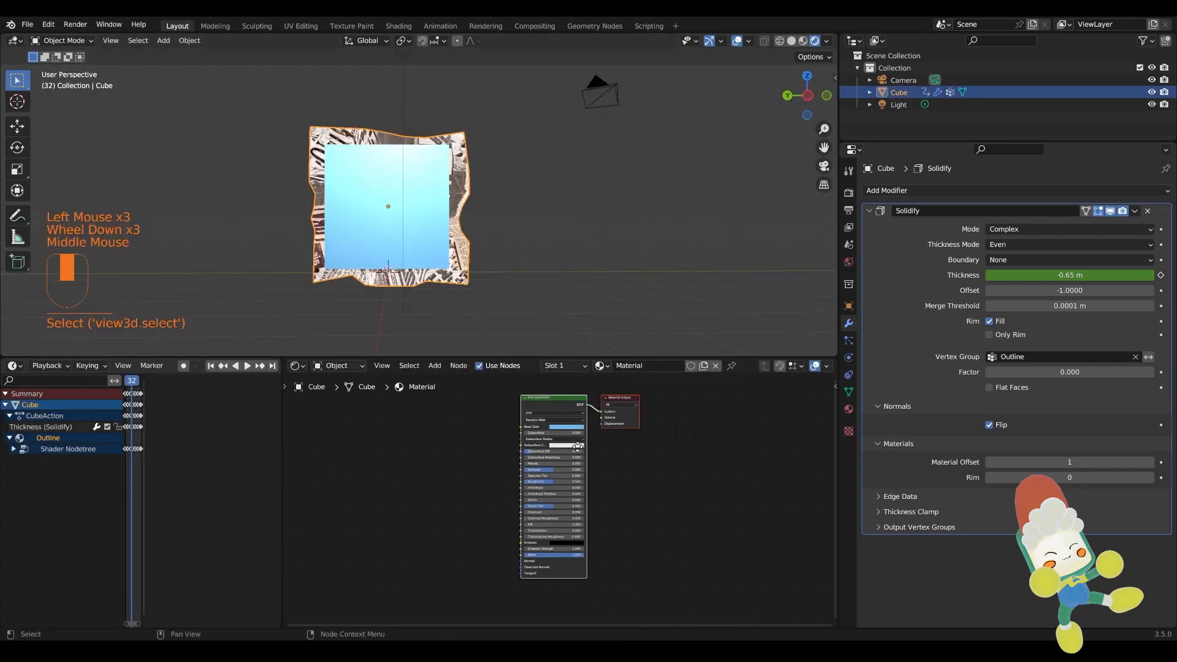
Show the cube's Outline material nodes in slot 2 and replace the texture image with Punk Collages 2.png
middle_drag(581, 446, 551, 465)
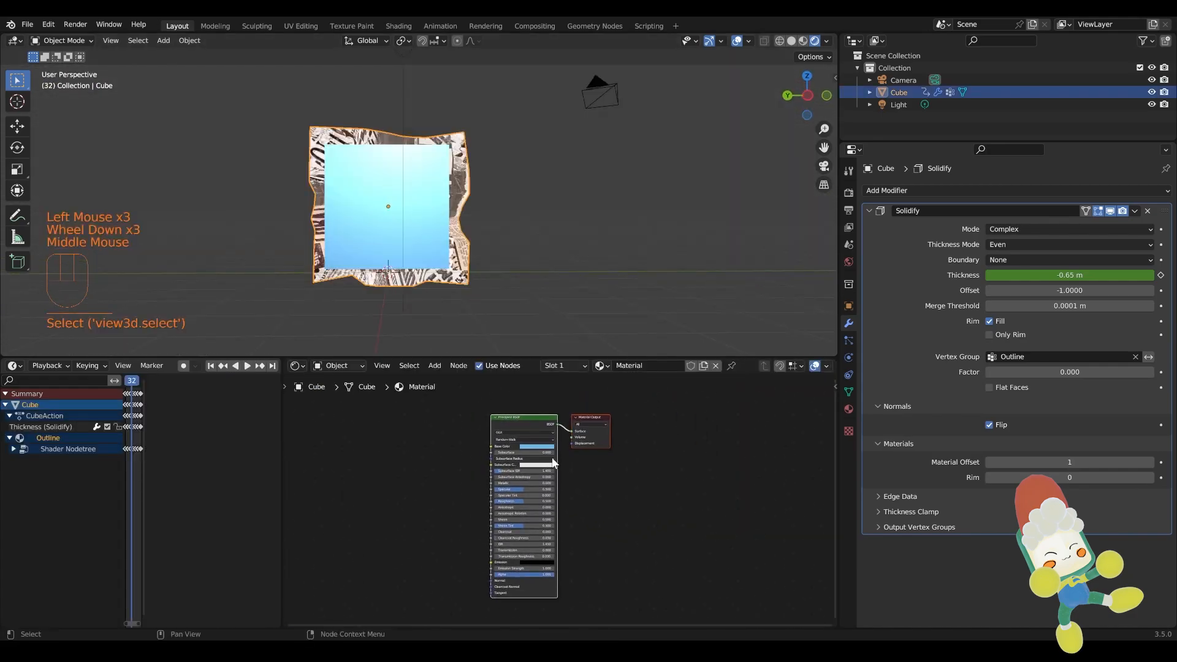
click(573, 368)
click(527, 405)
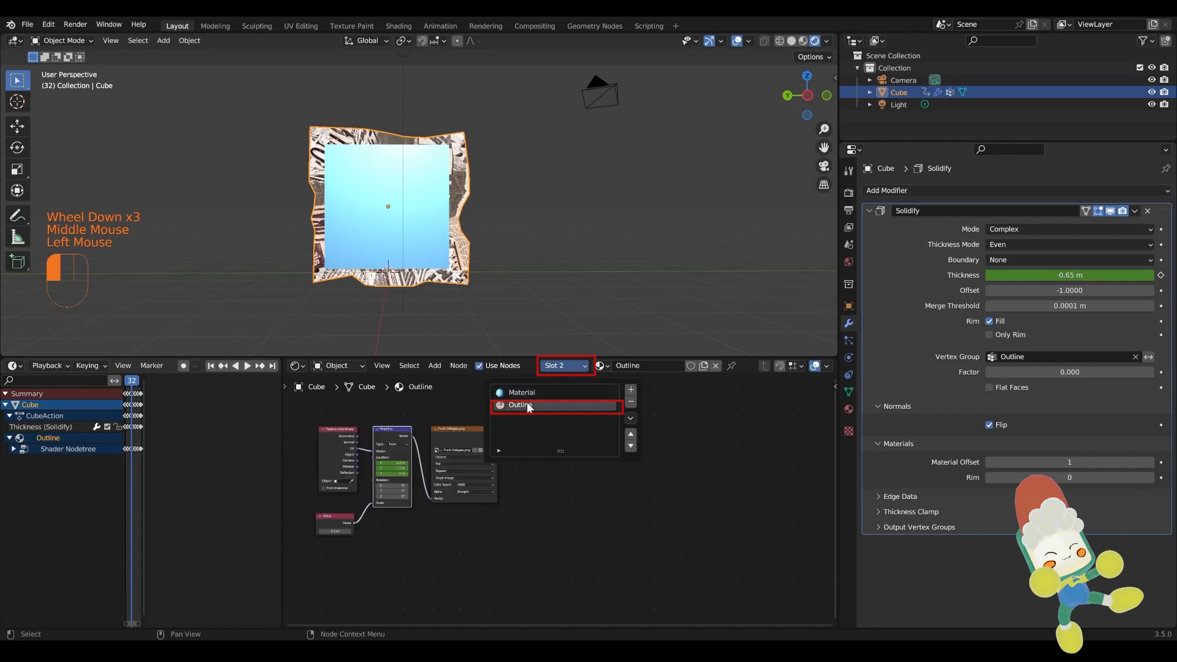
middle_drag(468, 469, 548, 462)
scroll(530, 433, up, 3)
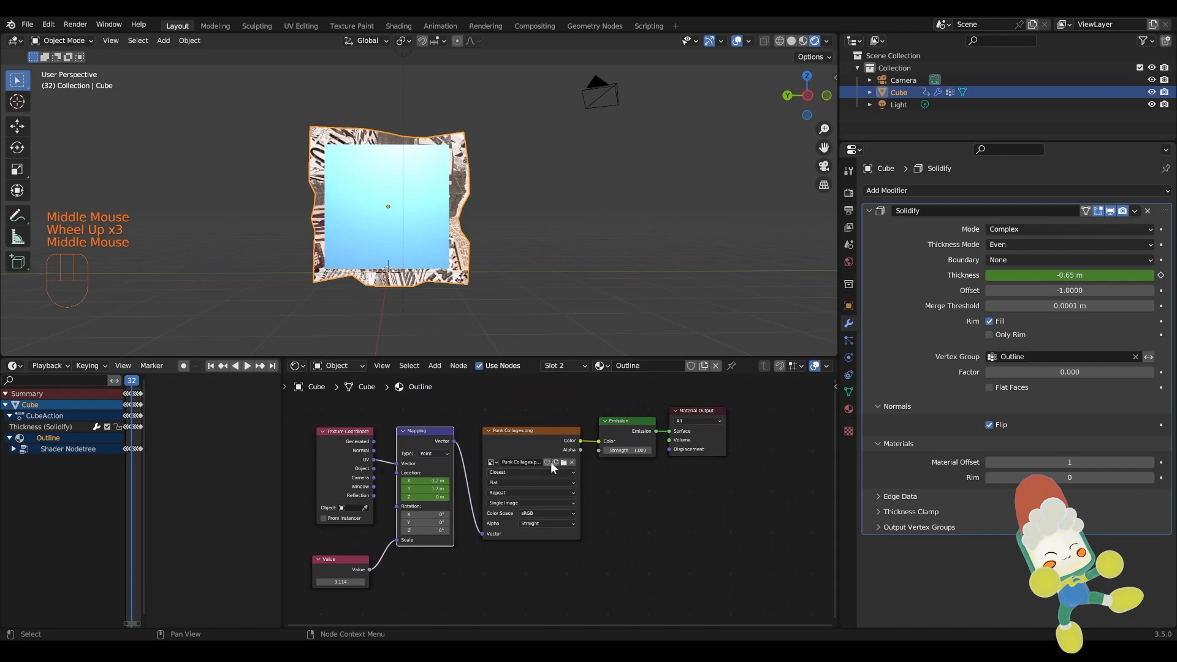
click(564, 467)
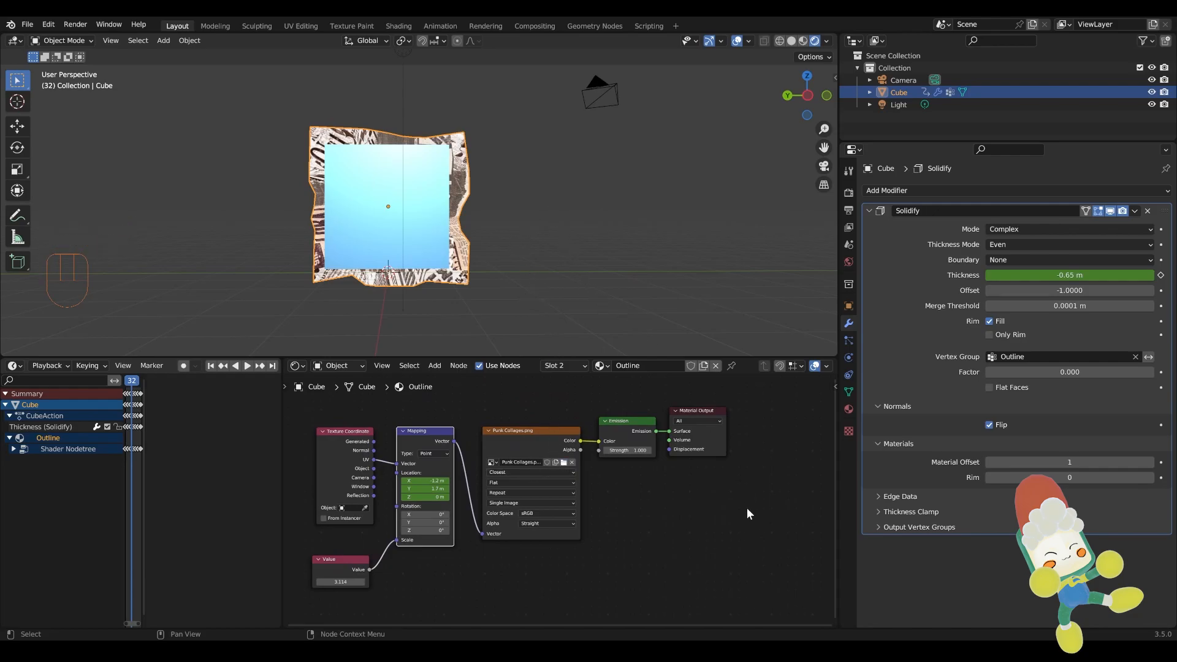
Play back the animation with the cube deselected to examine the yellow collage outline
scroll(435, 305, up, 1)
middle_drag(435, 306, 436, 257)
key(space)
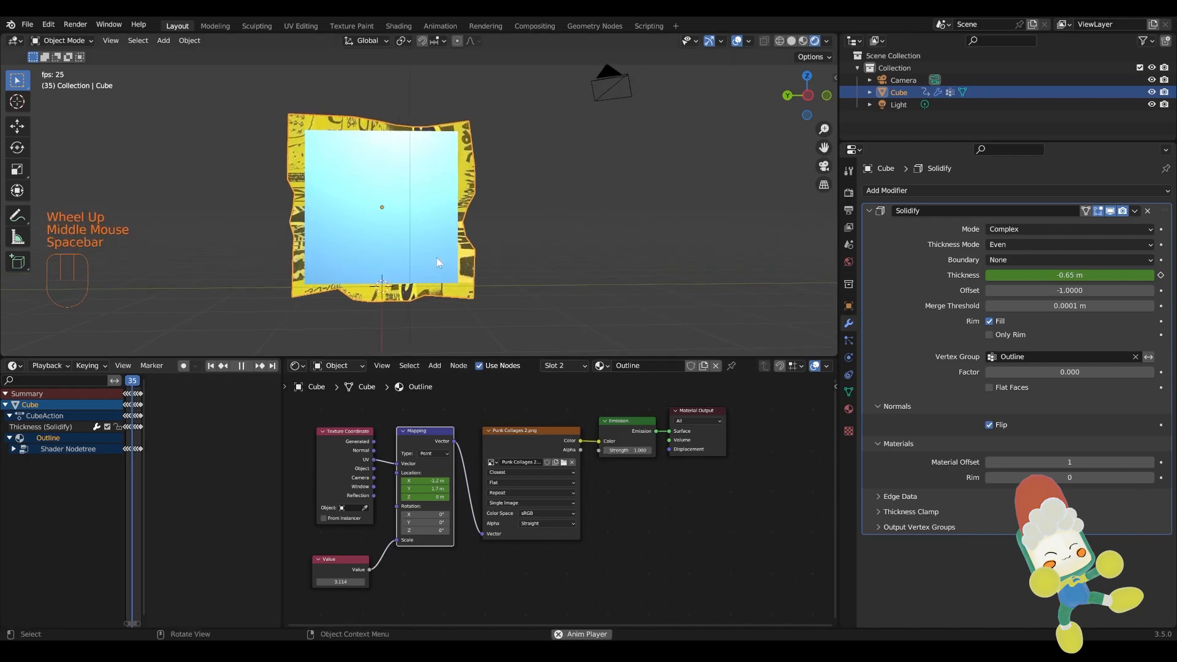
click(565, 228)
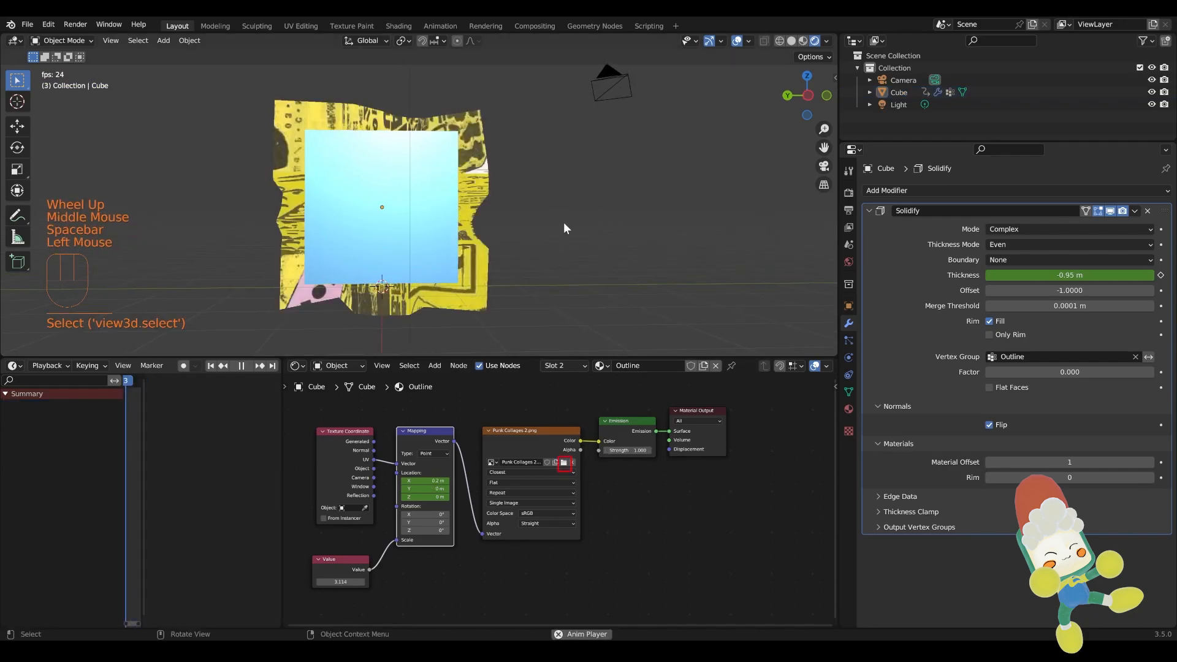
scroll(564, 228, down, 1)
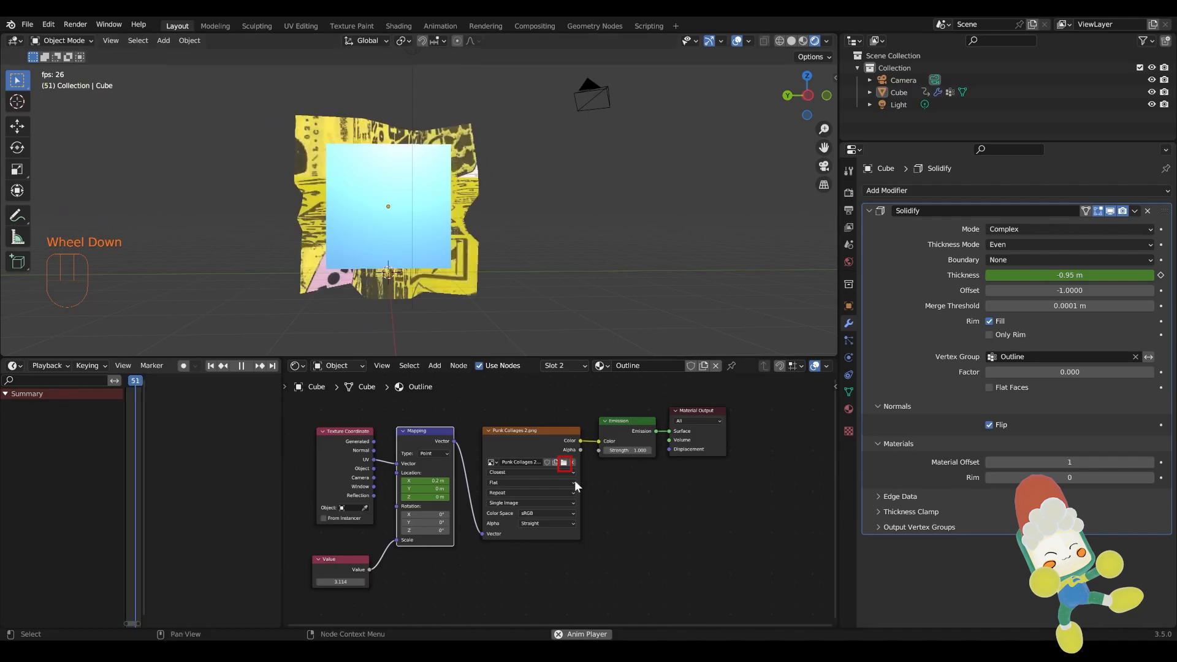
Replace the Outline material's texture image with Punk Collages 3.png and play back the animation
key(space)
click(565, 465)
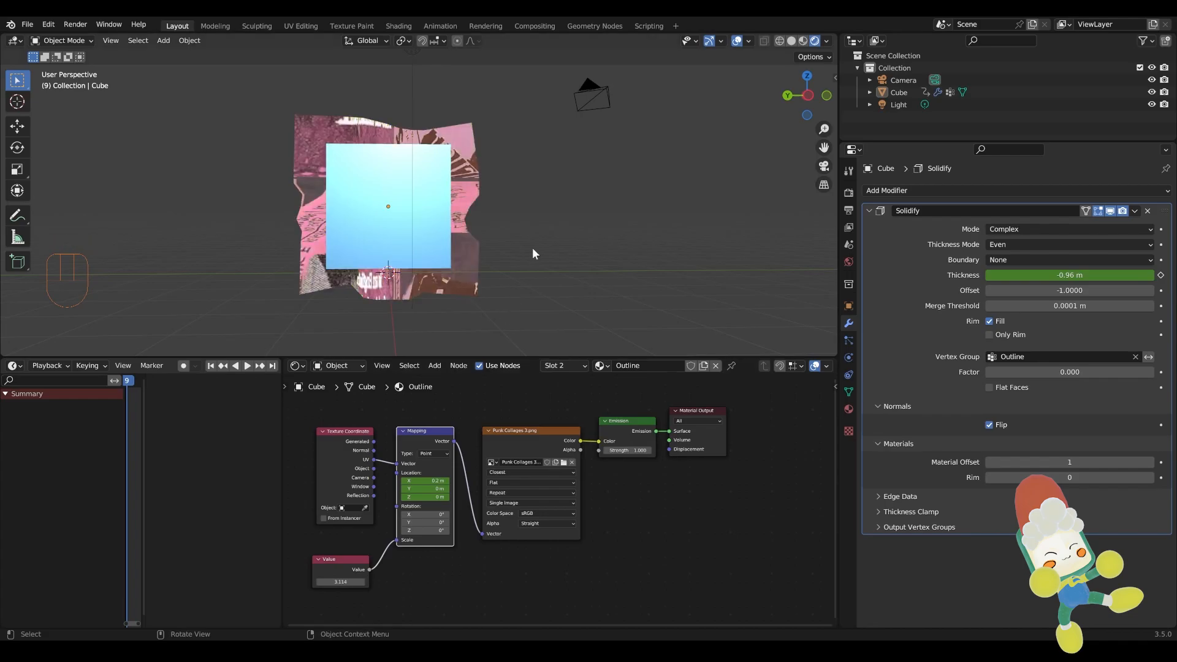
key(space)
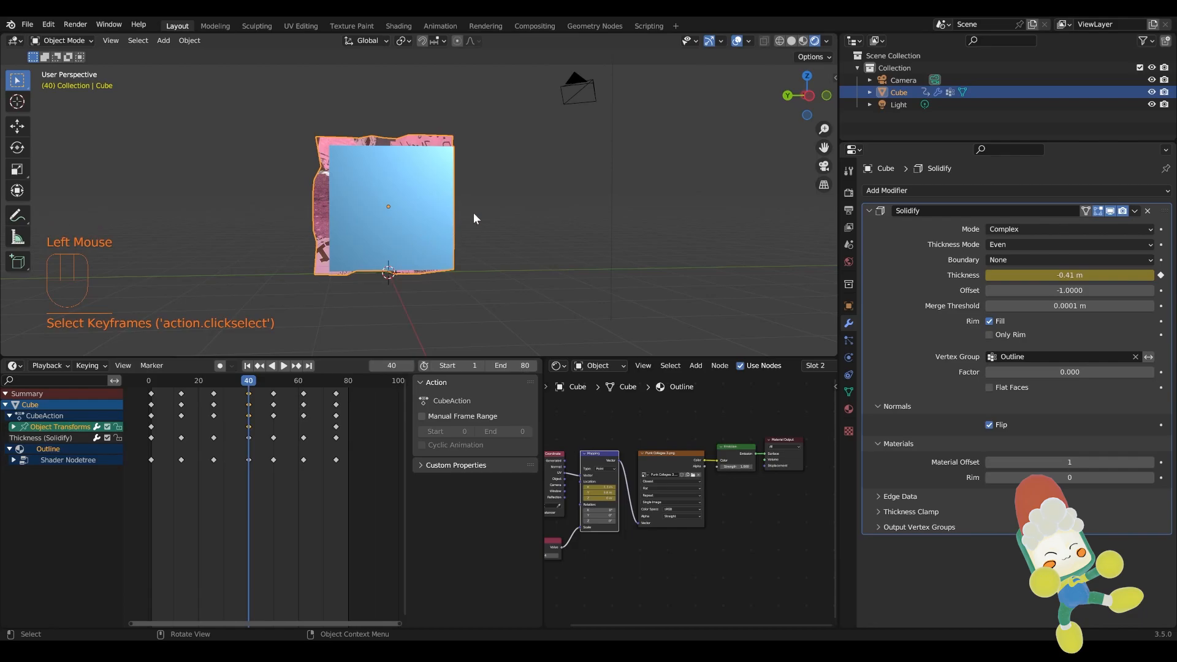
On frame 40, rotate the cube 20° about the global X axis and keyframe its transform
middle_drag(488, 215, 472, 218)
key(r)
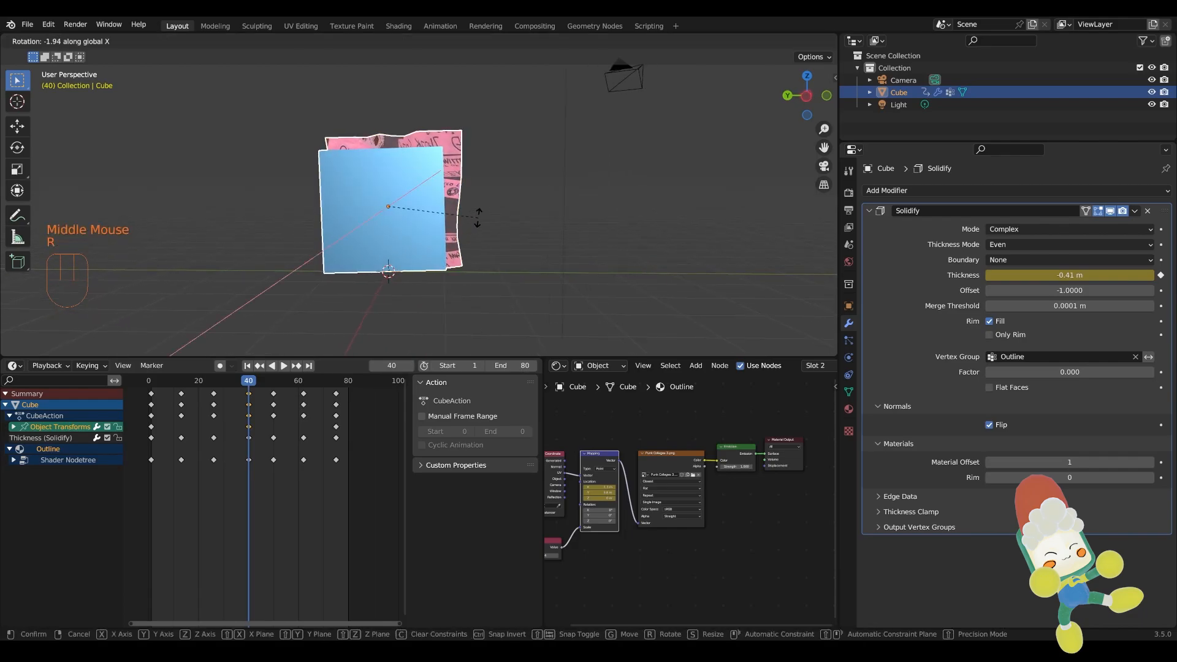
text(20)
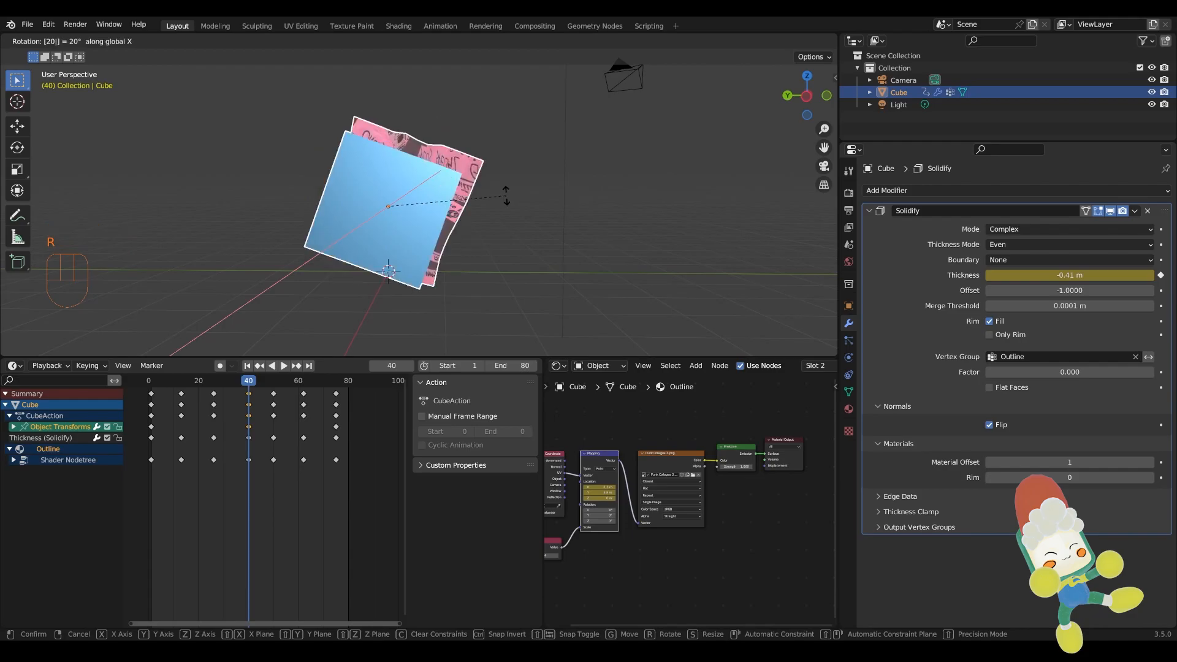
key(Return)
middle_drag(481, 203, 399, 257)
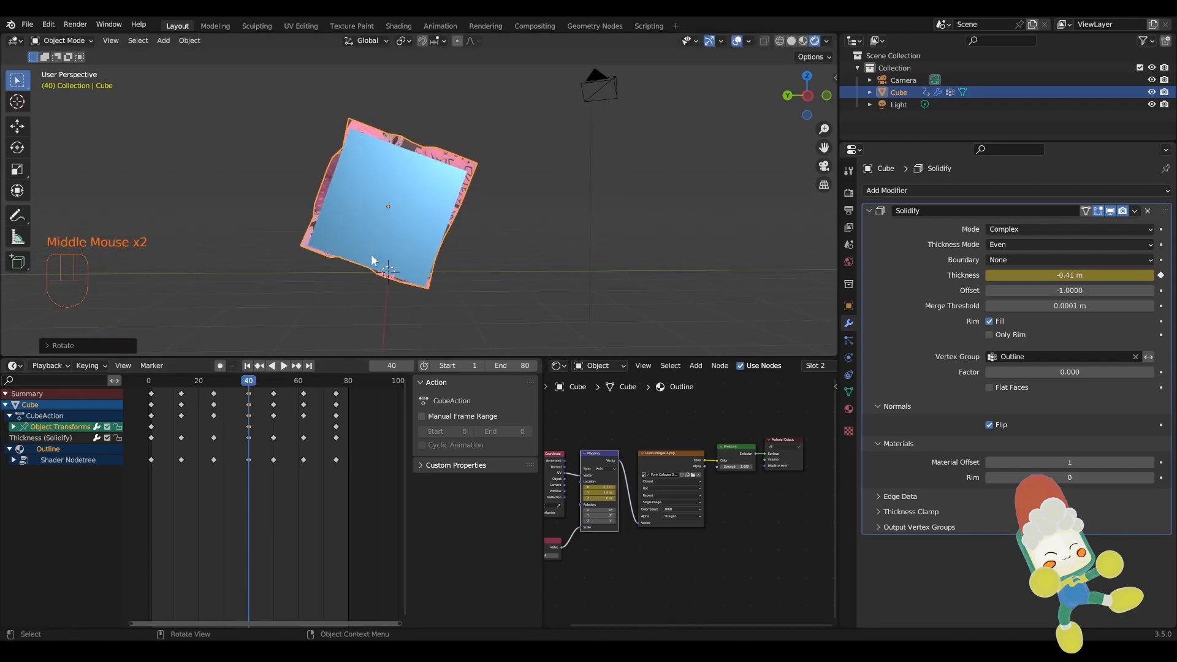
key(i)
click(416, 231)
Play back the animation from frame 1 to review the cube's rotation together with its outline
drag(250, 384, 153, 390)
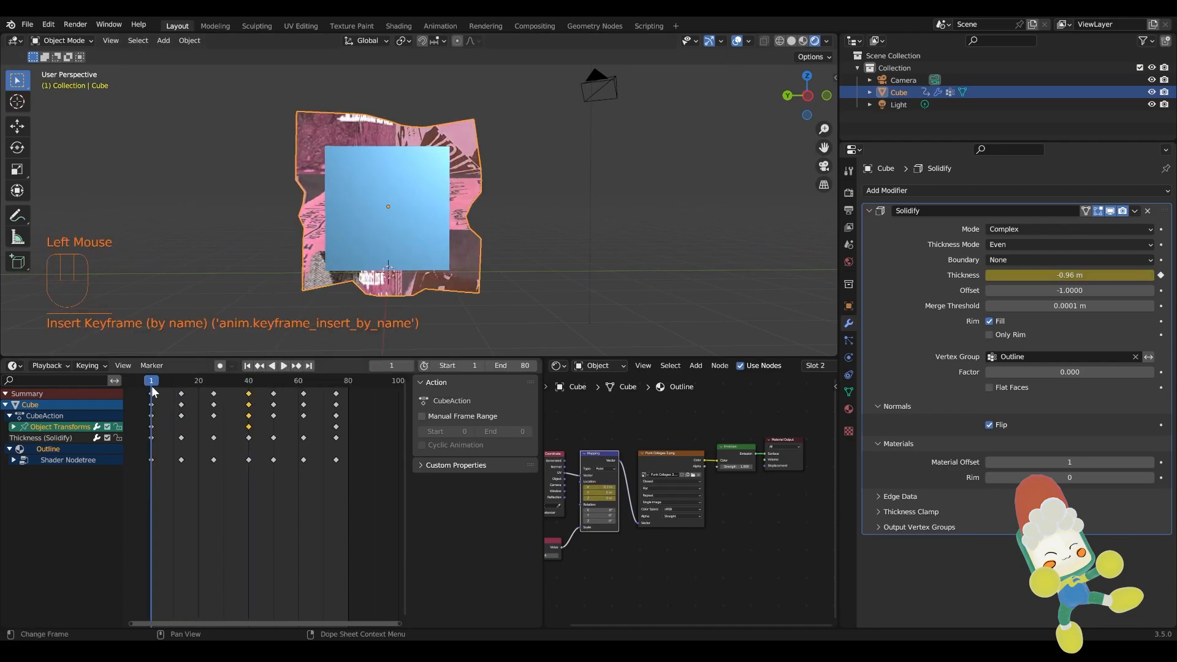
key(space)
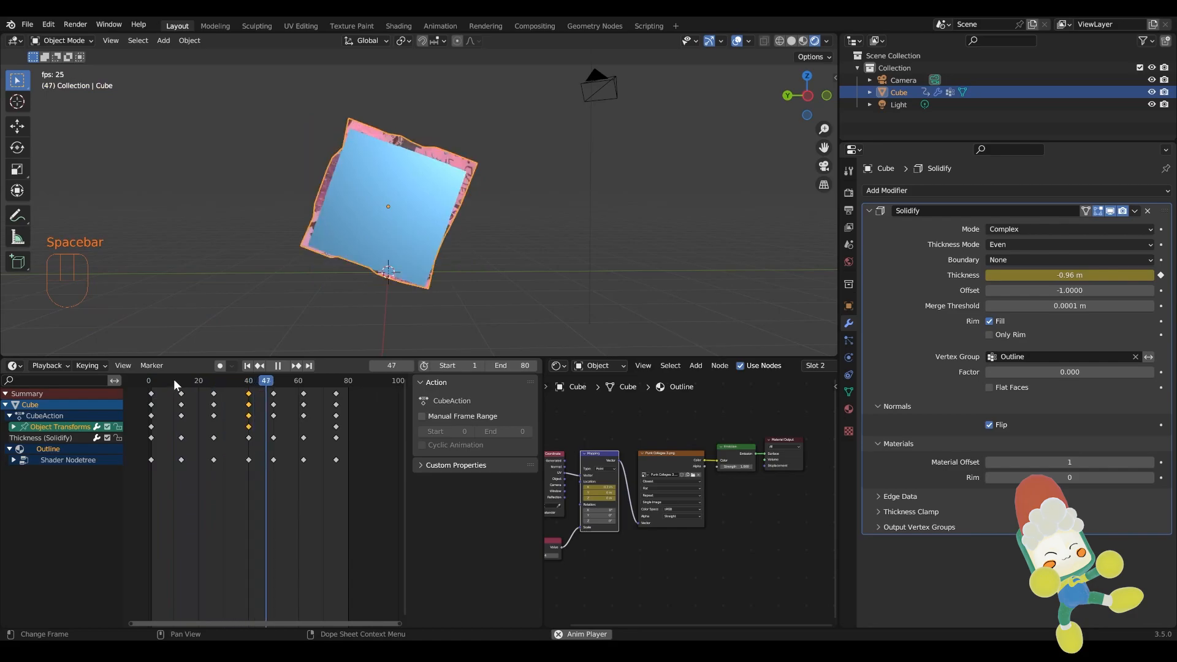
middle_drag(514, 227, 490, 240)
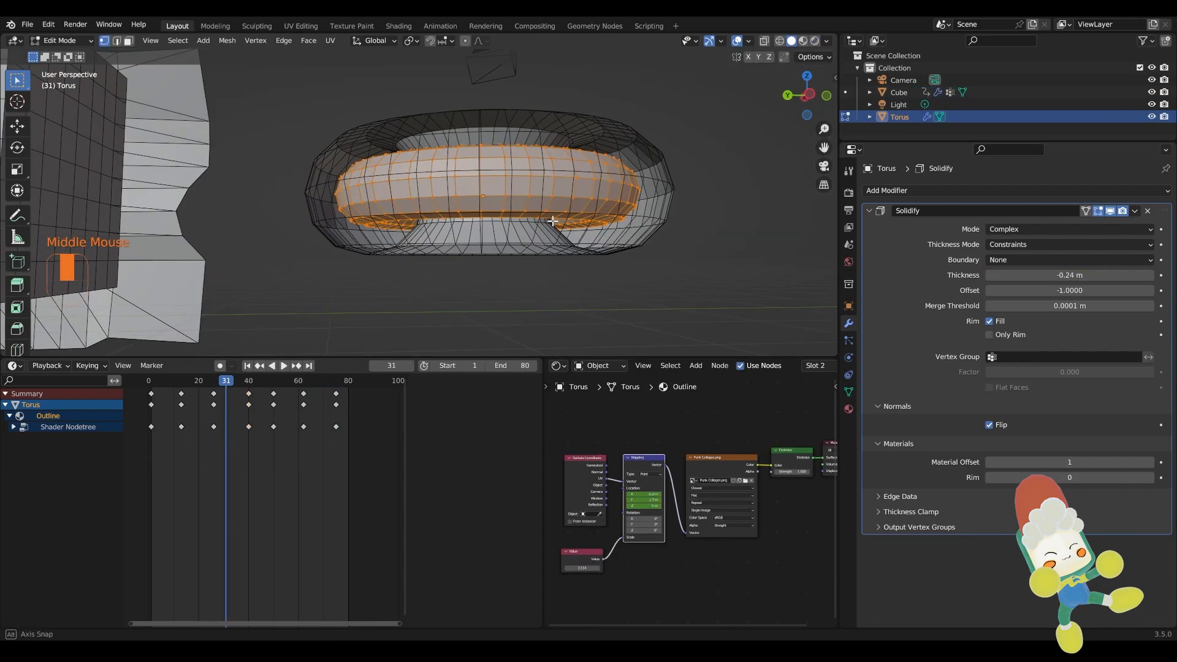
Add a vertex group to the torus and name it Outline
middle_drag(490, 184, 490, 209)
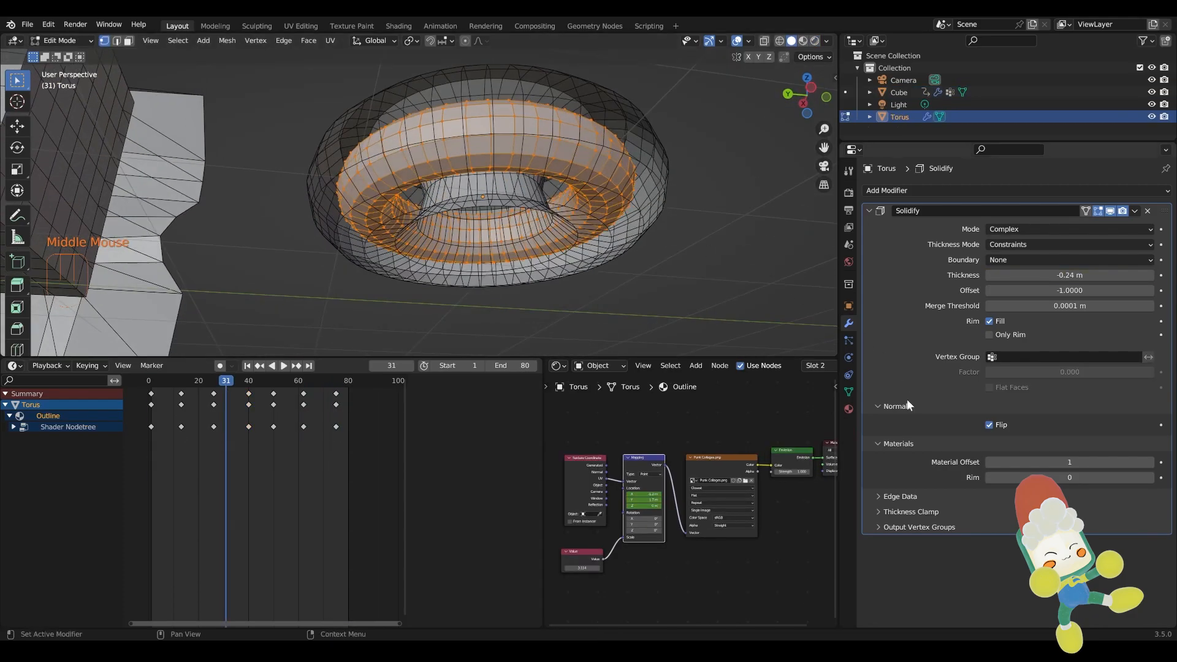
click(849, 391)
click(1161, 229)
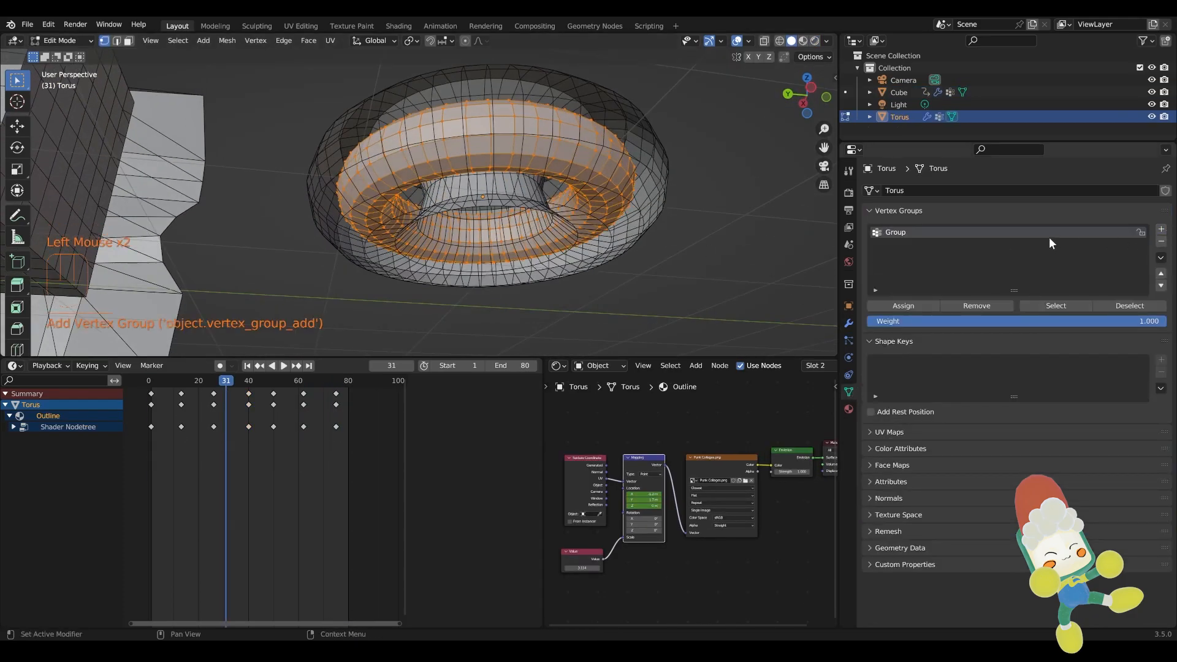
double_click(951, 229)
click(683, 264)
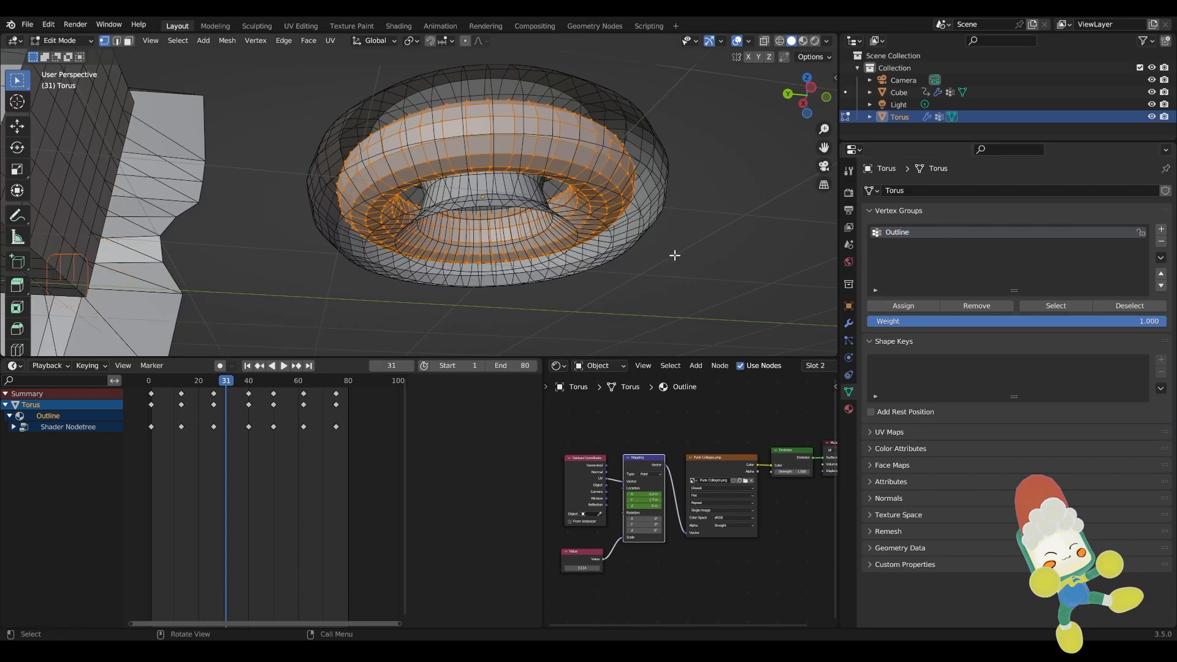
middle_drag(445, 190, 442, 170)
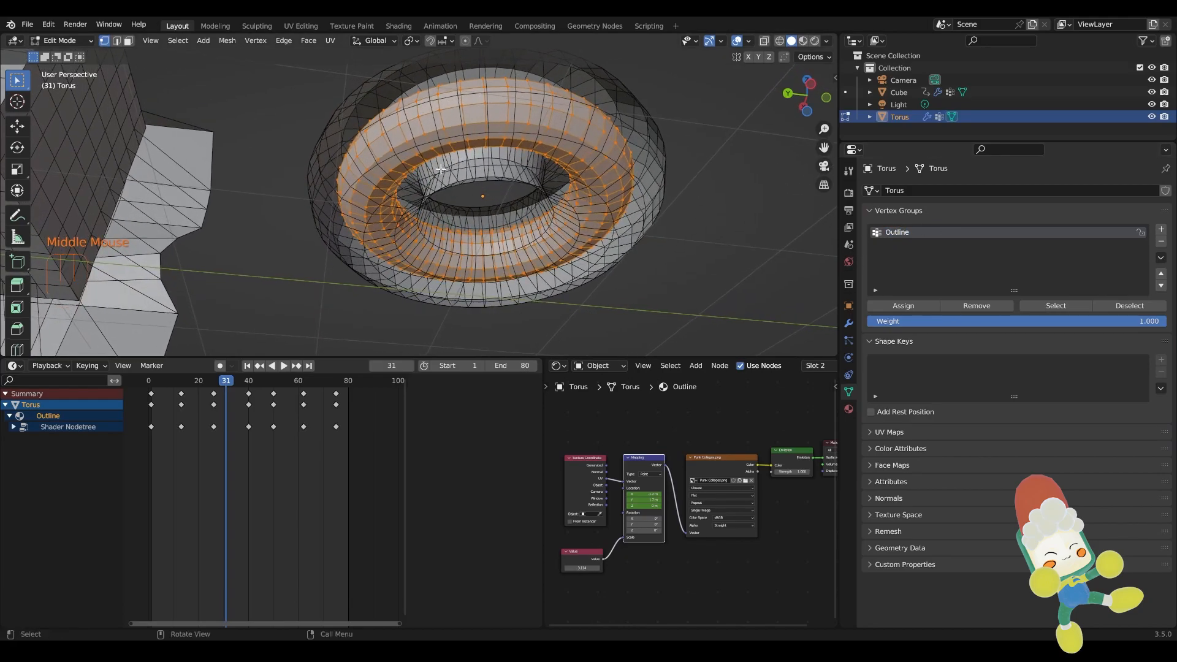
Select three adjacent face loops around the torus in face select mode and assign them to its Outline vertex group
click(444, 134)
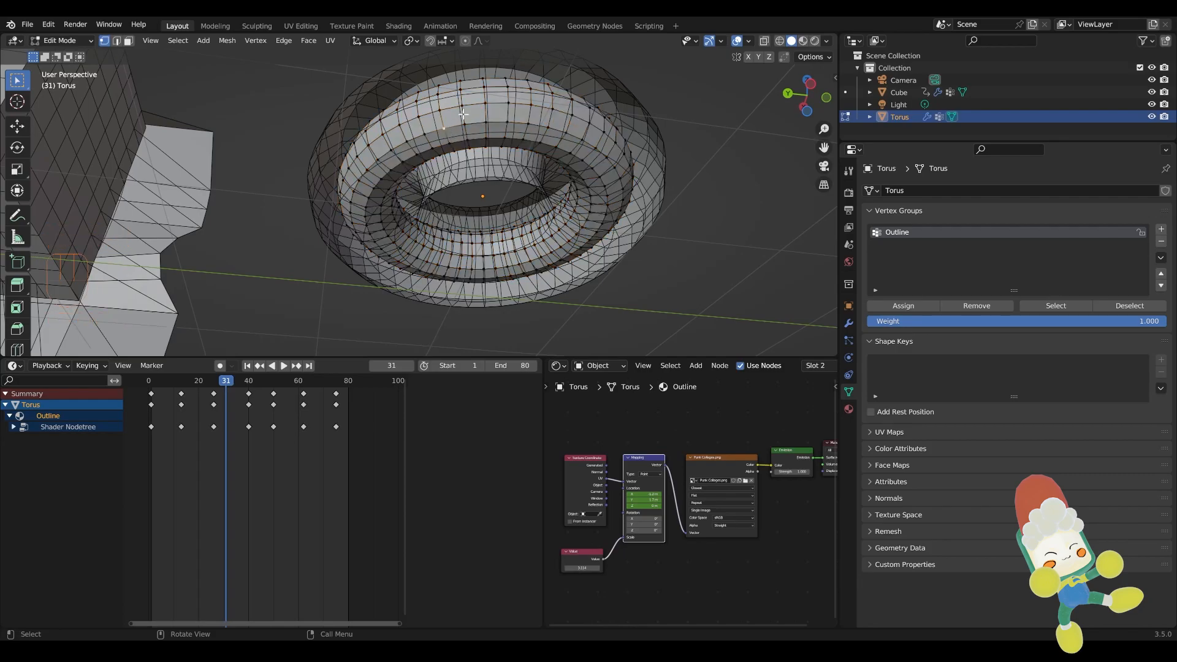
click(117, 41)
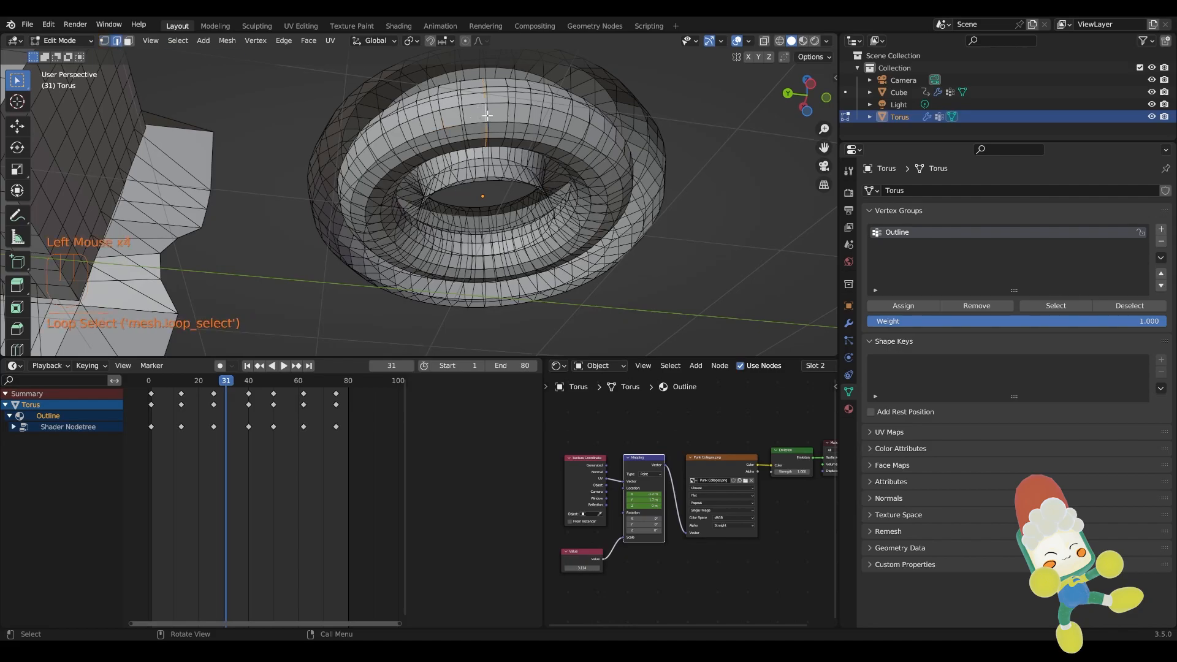
click(129, 41)
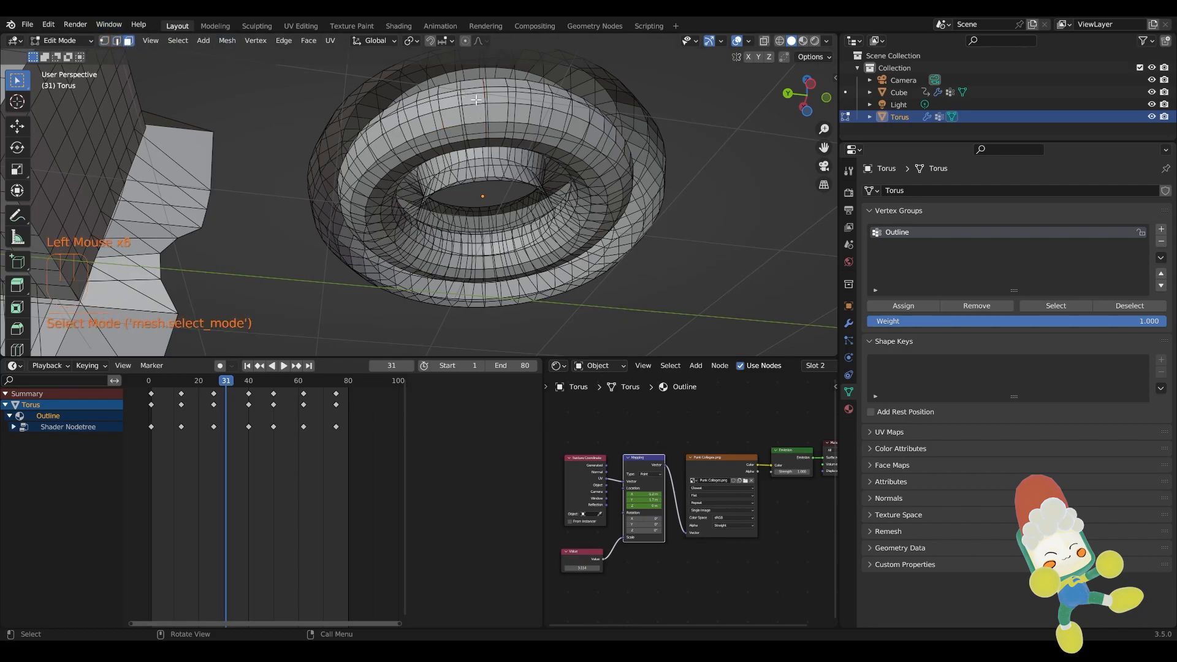
click(486, 114)
alt+click(485, 114)
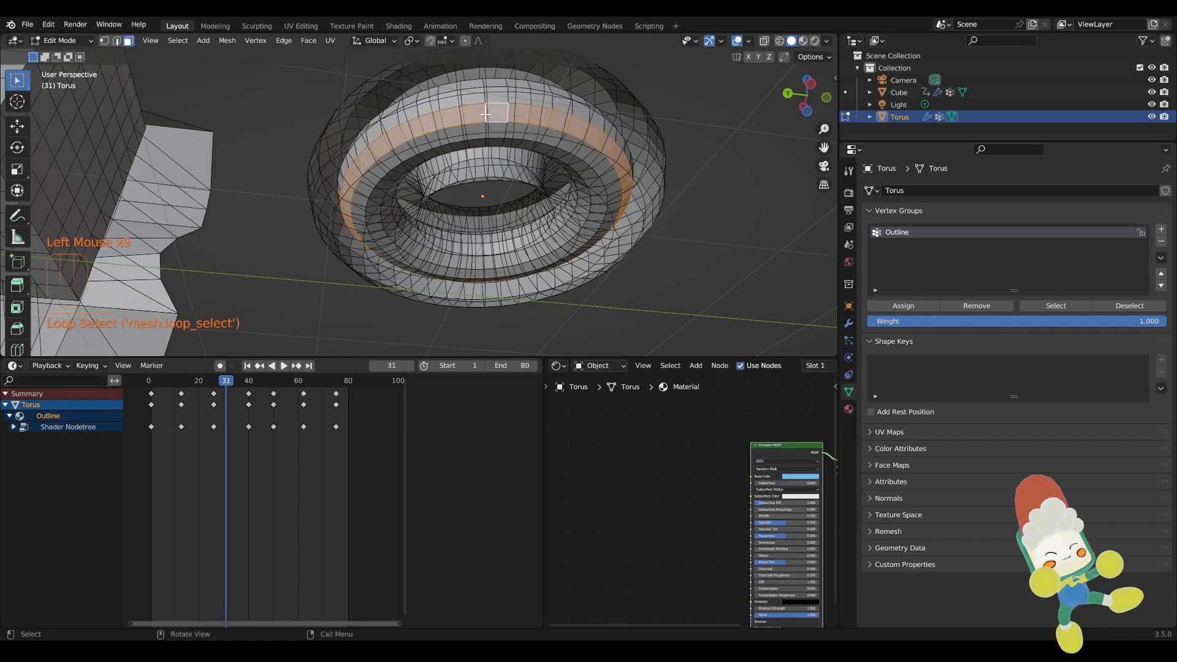
shift+click(485, 128)
shift+click(486, 128)
alt+shift+click(486, 127)
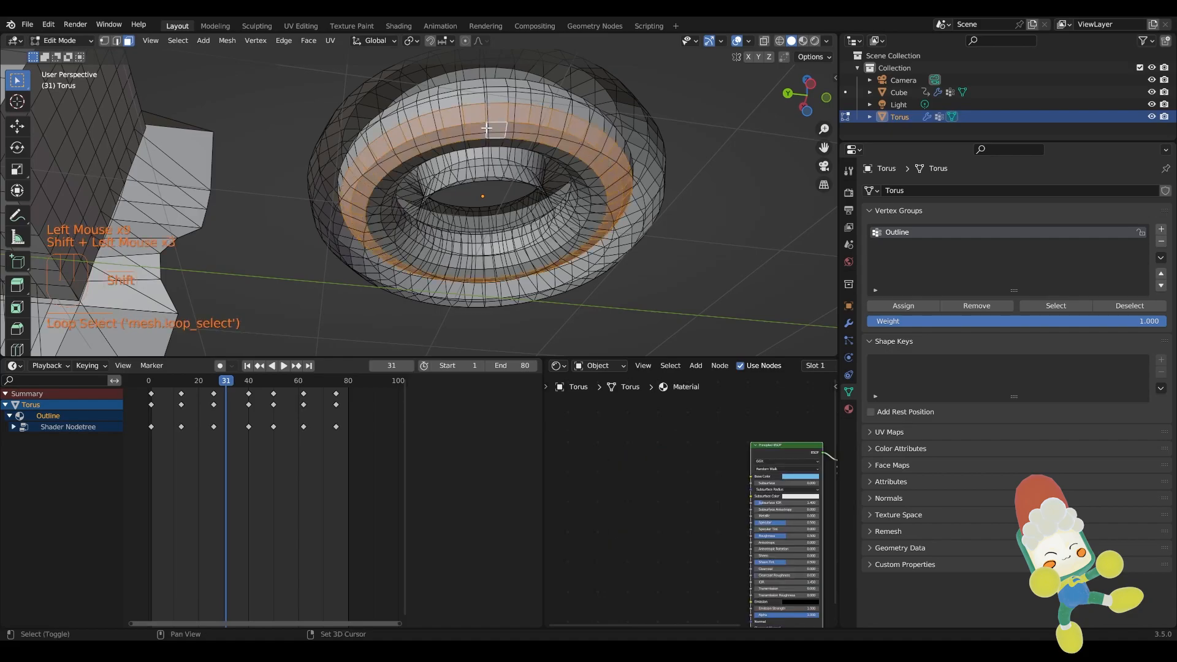
alt+shift+click(486, 141)
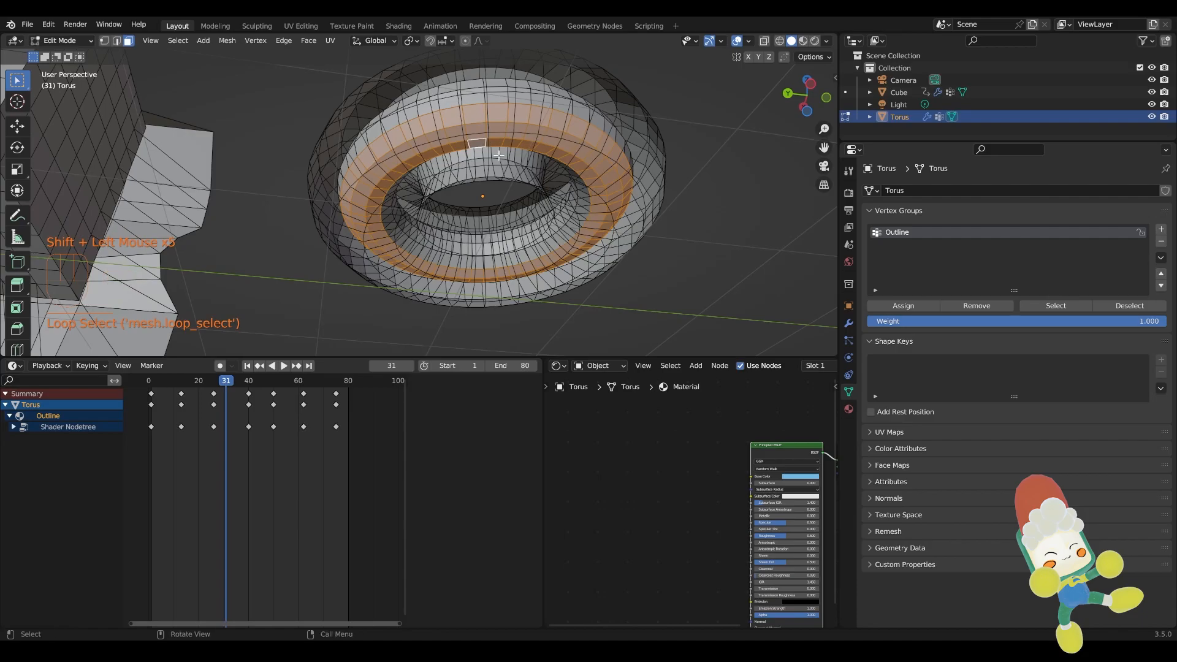
middle_drag(561, 228, 563, 153)
click(906, 306)
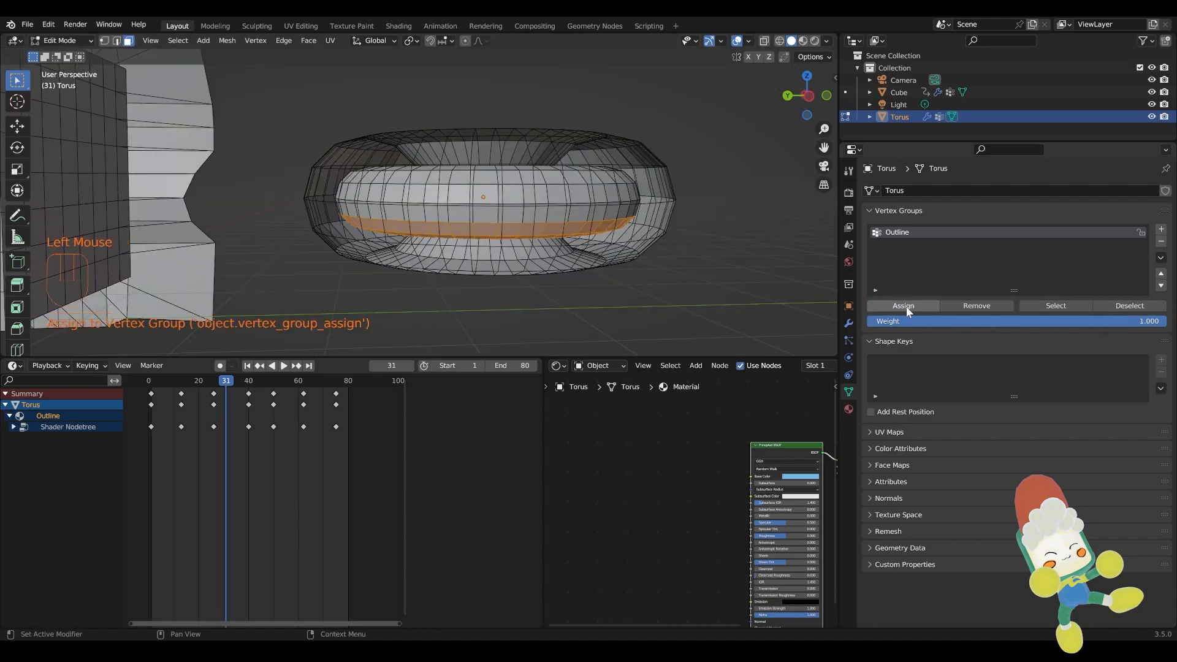
Set the torus's Solidify vertex group to Outline, leave Edit Mode and display the scene in Material Preview shading
click(849, 323)
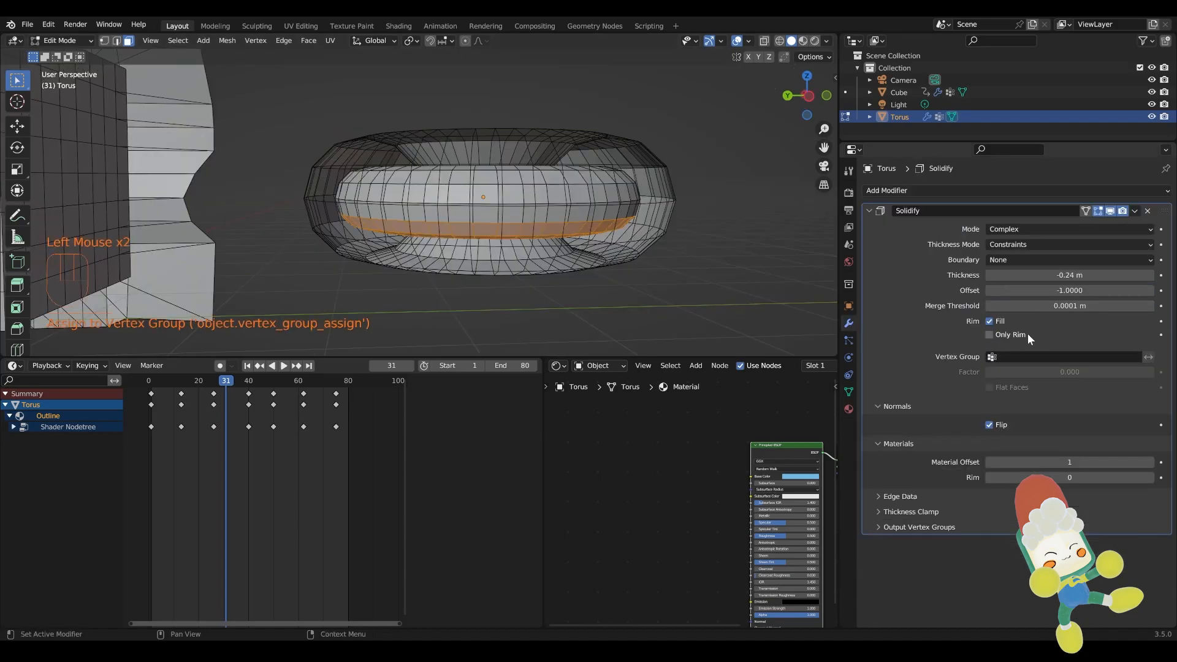
click(1046, 357)
click(1027, 373)
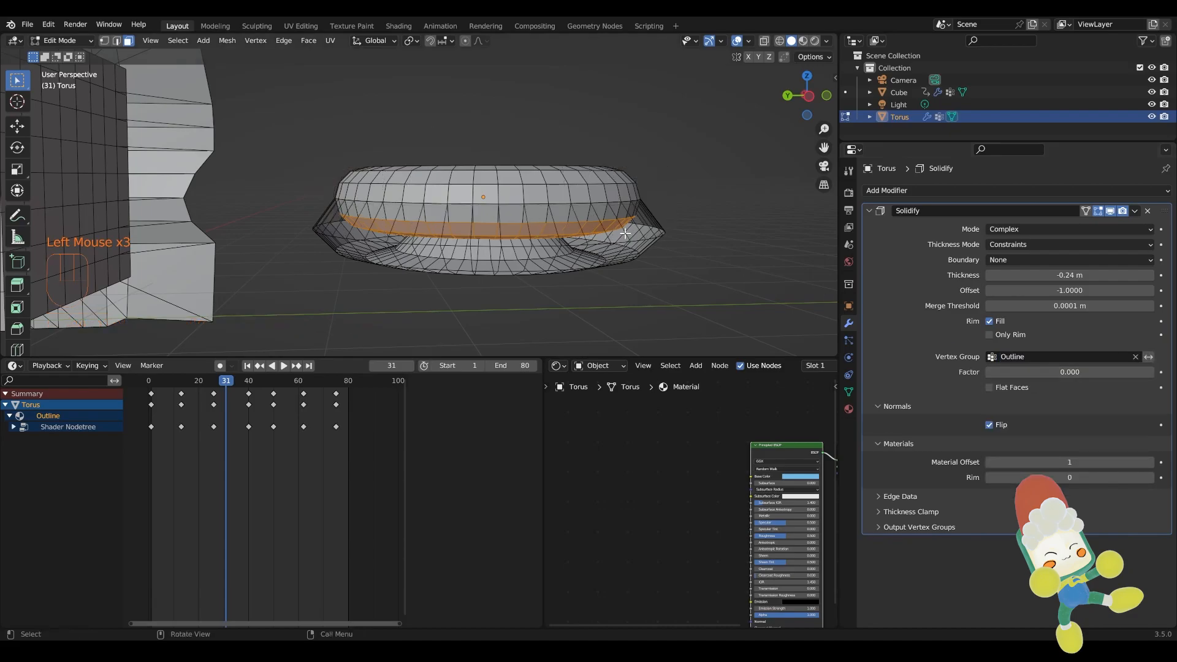
middle_drag(545, 262, 583, 68)
scroll(640, 61, down, 3)
middle_drag(593, 161, 547, 141)
scroll(538, 166, up, 2)
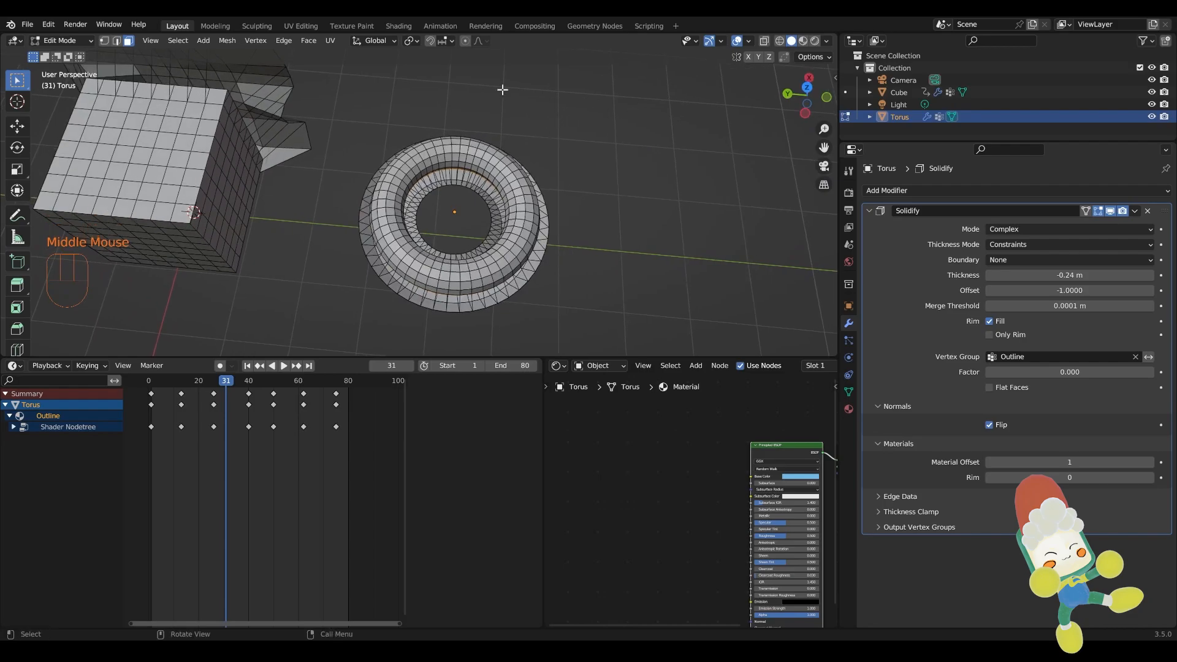
click(54, 42)
click(804, 41)
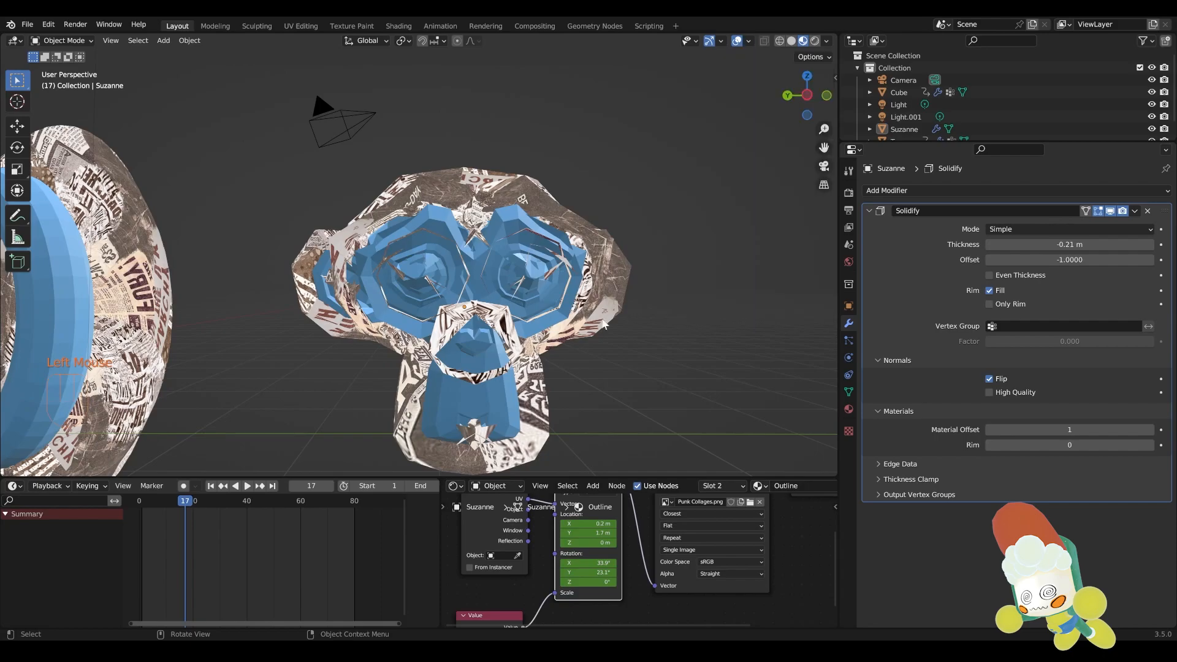
Select Suzanne and add a vertex group named Outline to its mesh
scroll(578, 269, down, 2)
middle_drag(578, 268, 355, 281)
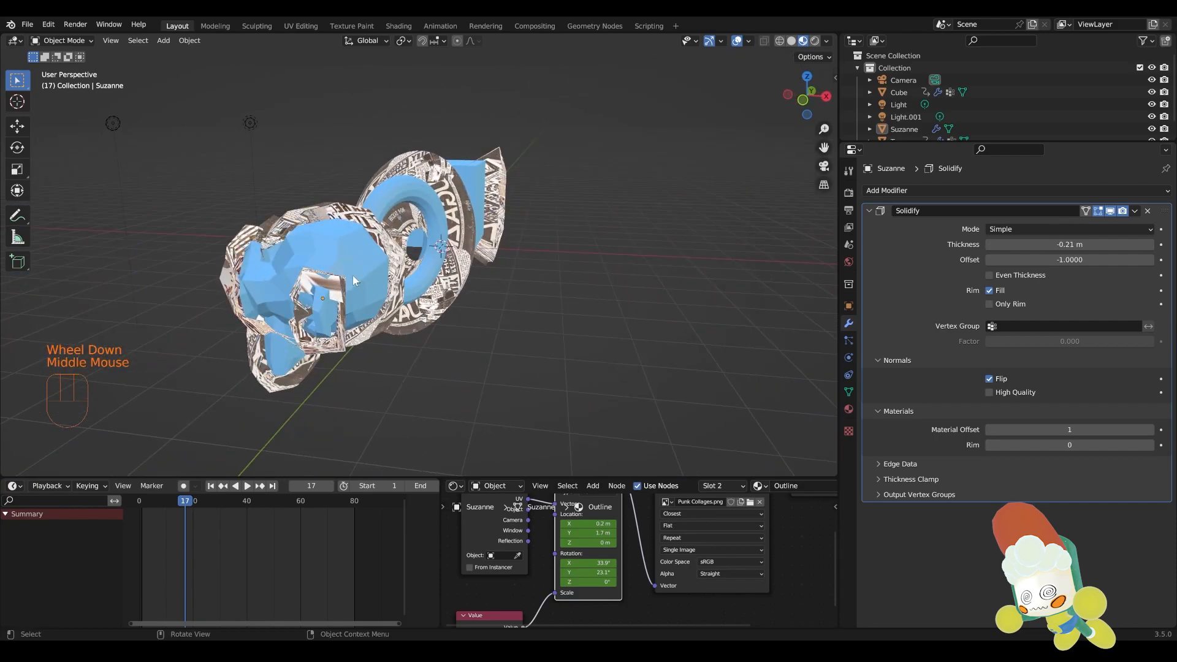
click(355, 282)
shift+middle_drag(490, 251, 598, 225)
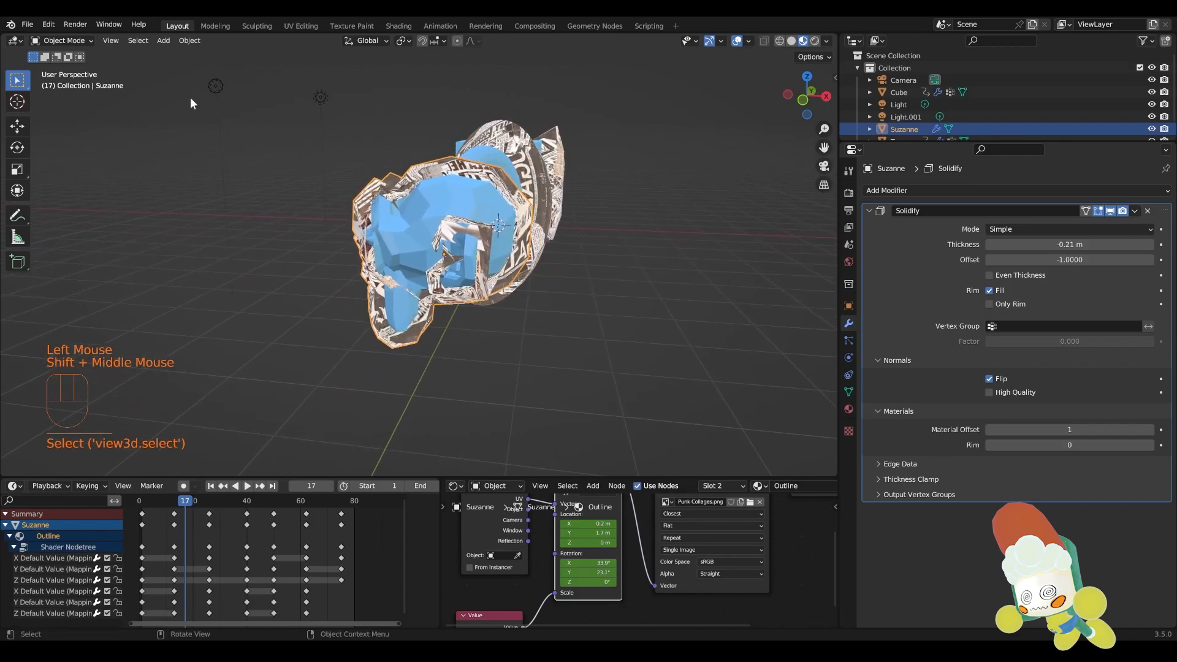
click(849, 392)
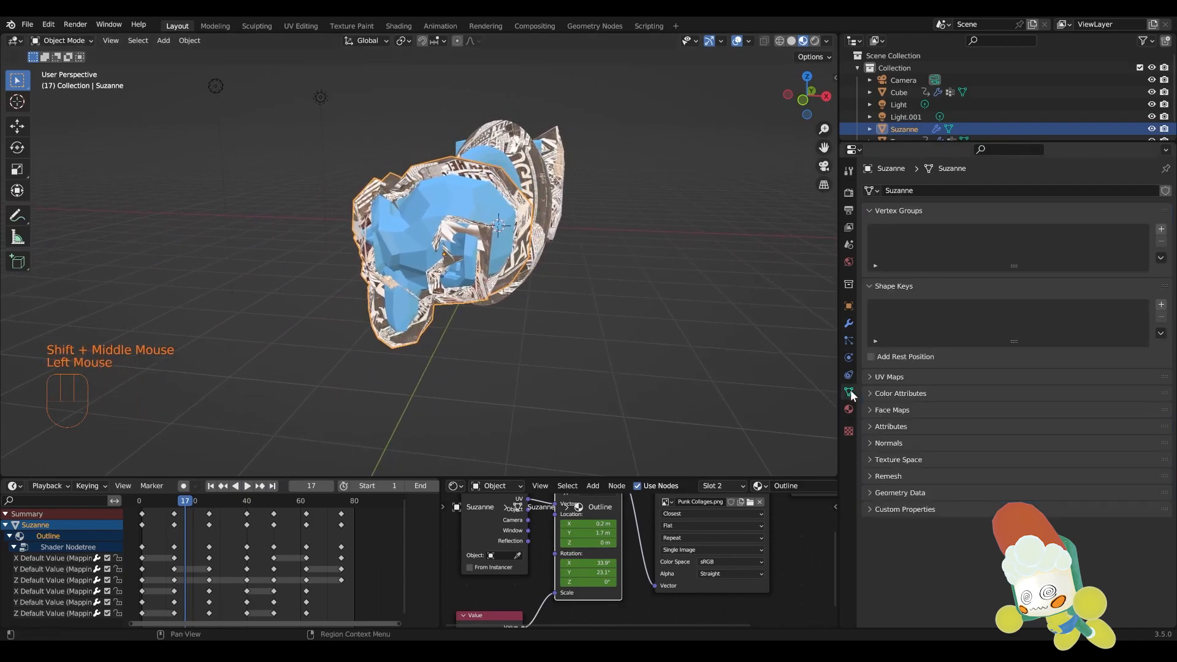
click(1161, 228)
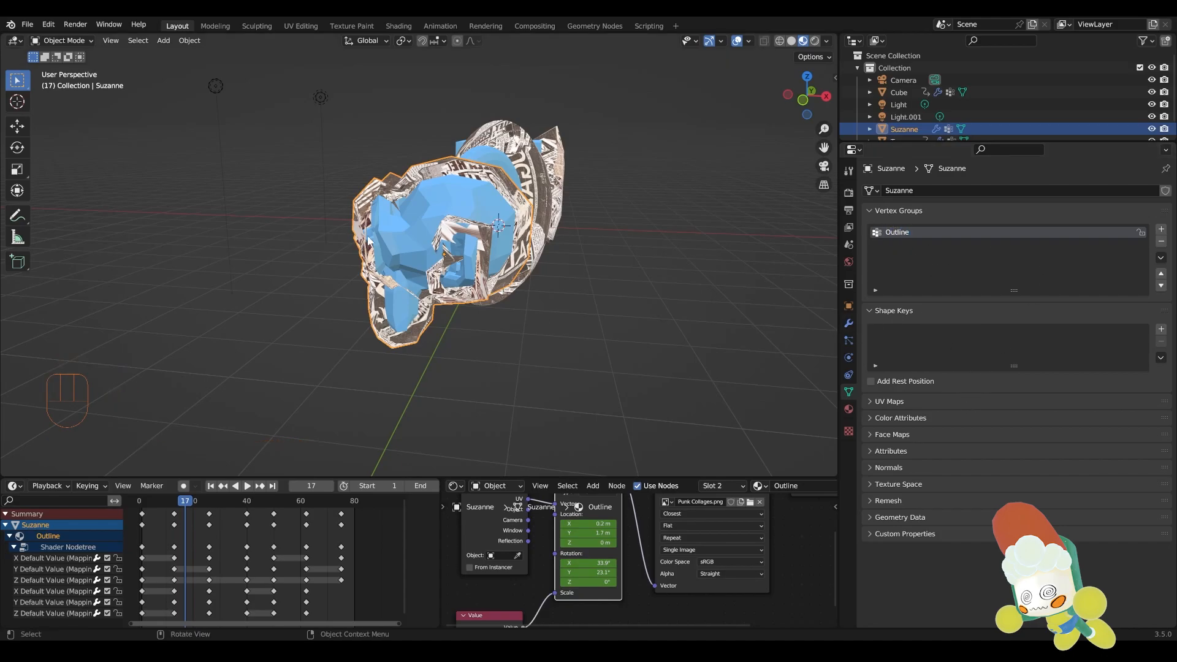
In Edit Mode, select a strip of faces on Suzanne running over the back of the head from one ear towards the other
click(62, 40)
click(61, 67)
scroll(502, 223, up, 2)
middle_drag(502, 223, 398, 208)
scroll(460, 245, down, 1)
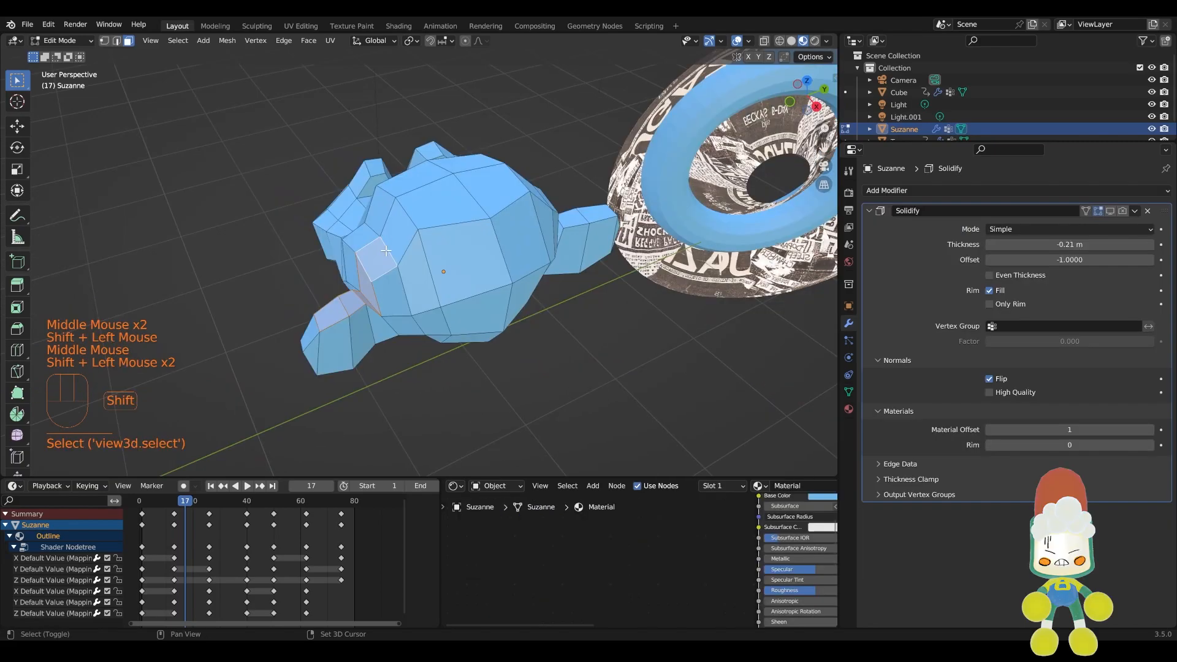
shift+click(414, 225)
shift+click(436, 202)
shift+click(466, 183)
middle_drag(465, 184, 429, 333)
shift+click(478, 248)
shift+click(484, 214)
shift+click(415, 338)
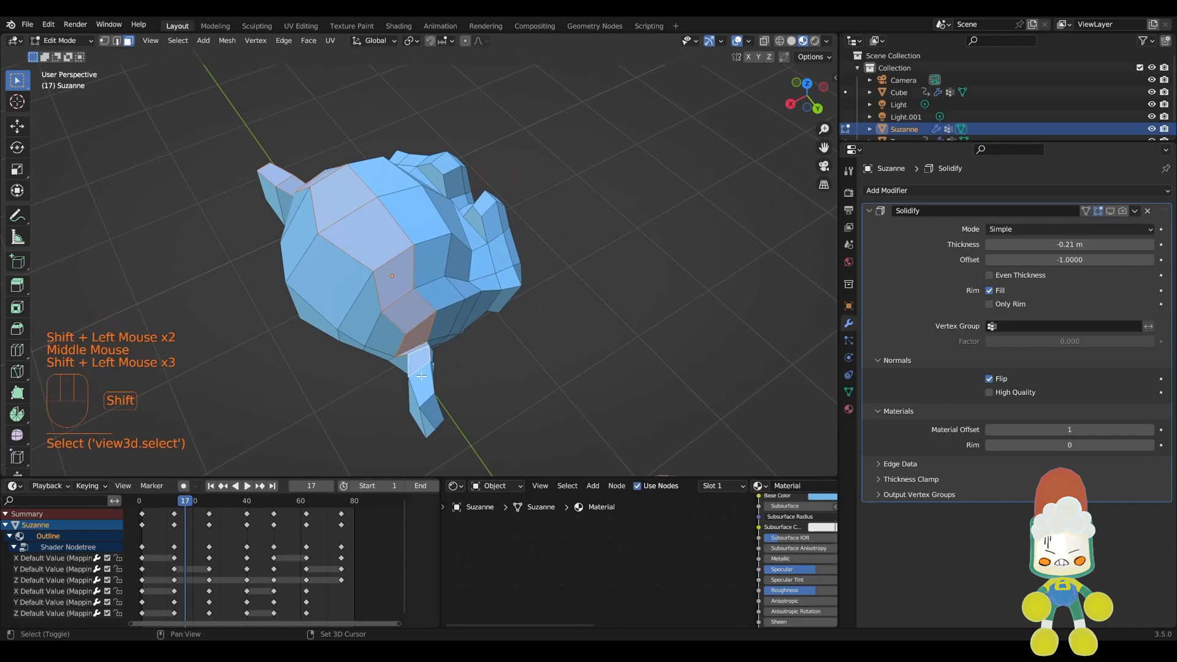
Extend Suzanne's face selection with the back and edge faces of the second ear
shift+click(432, 415)
middle_drag(432, 415, 406, 131)
shift+click(378, 238)
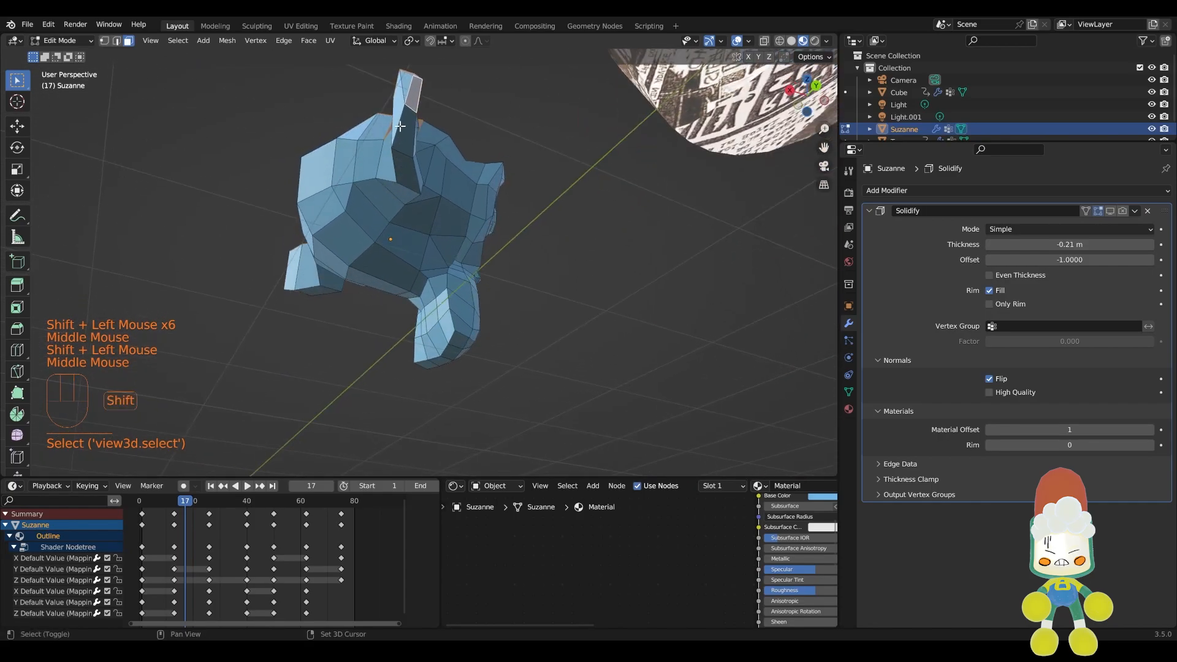
shift+click(405, 132)
shift+click(414, 178)
middle_drag(414, 179, 386, 205)
scroll(391, 209, up, 1)
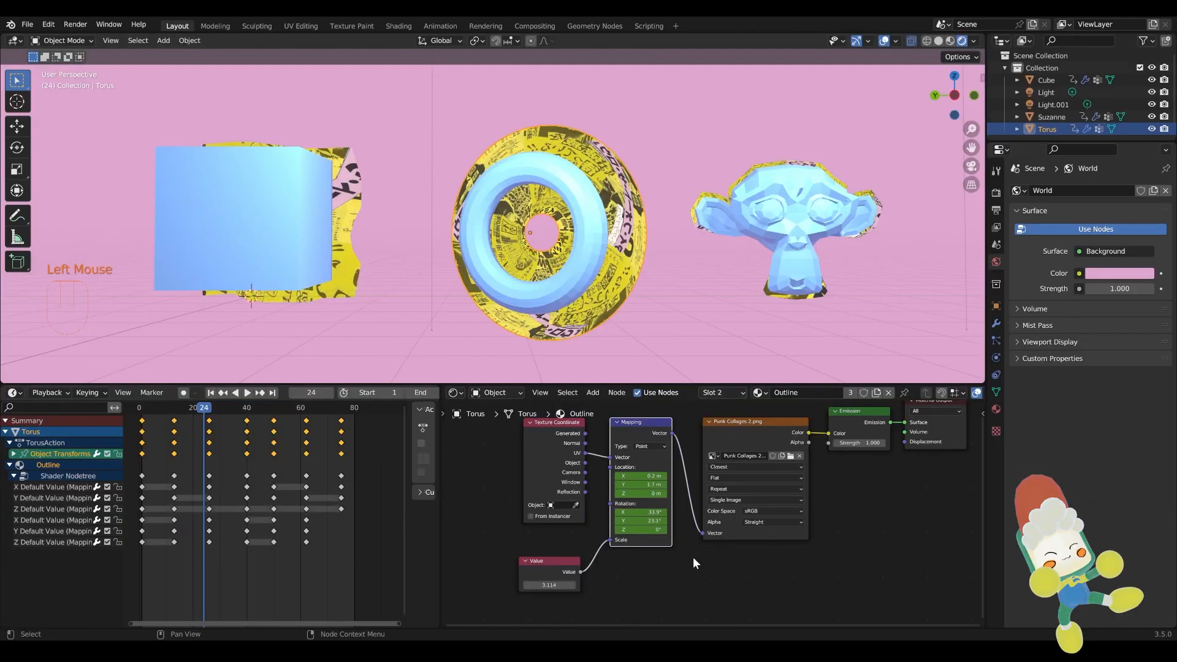
Enlarge the 3D viewport and play back the animation to review the cube, torus and Suzanne with their outlines
drag(747, 385, 747, 550)
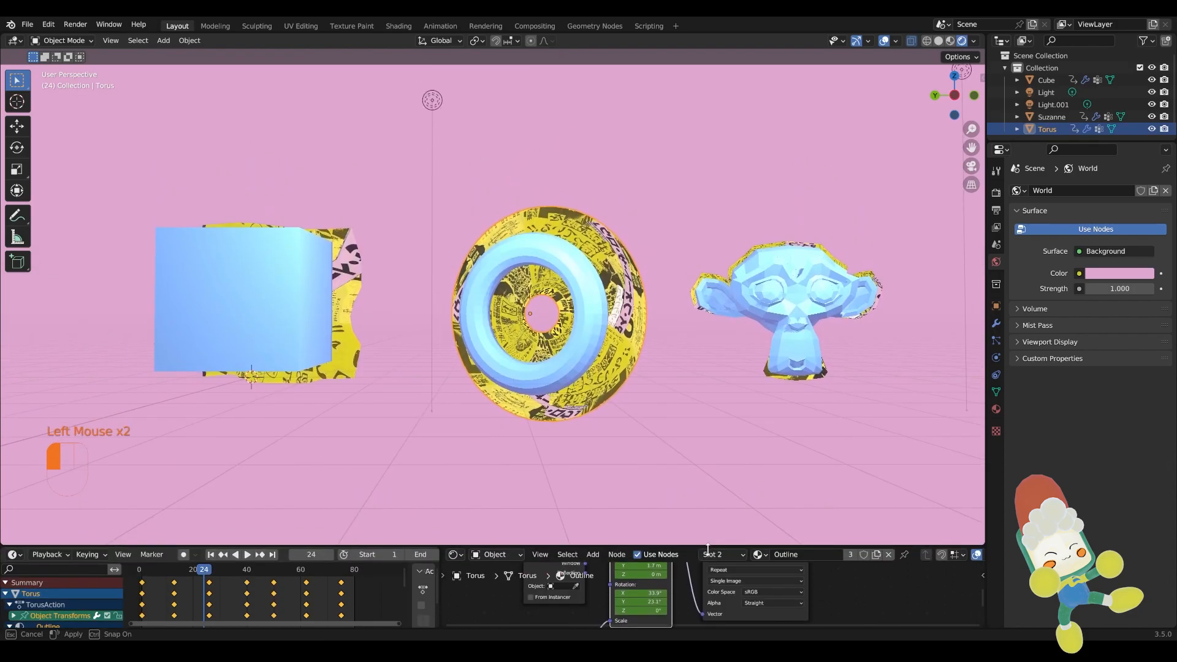
scroll(699, 418, up, 1)
scroll(699, 418, down, 1)
shift+middle_drag(698, 416, 764, 402)
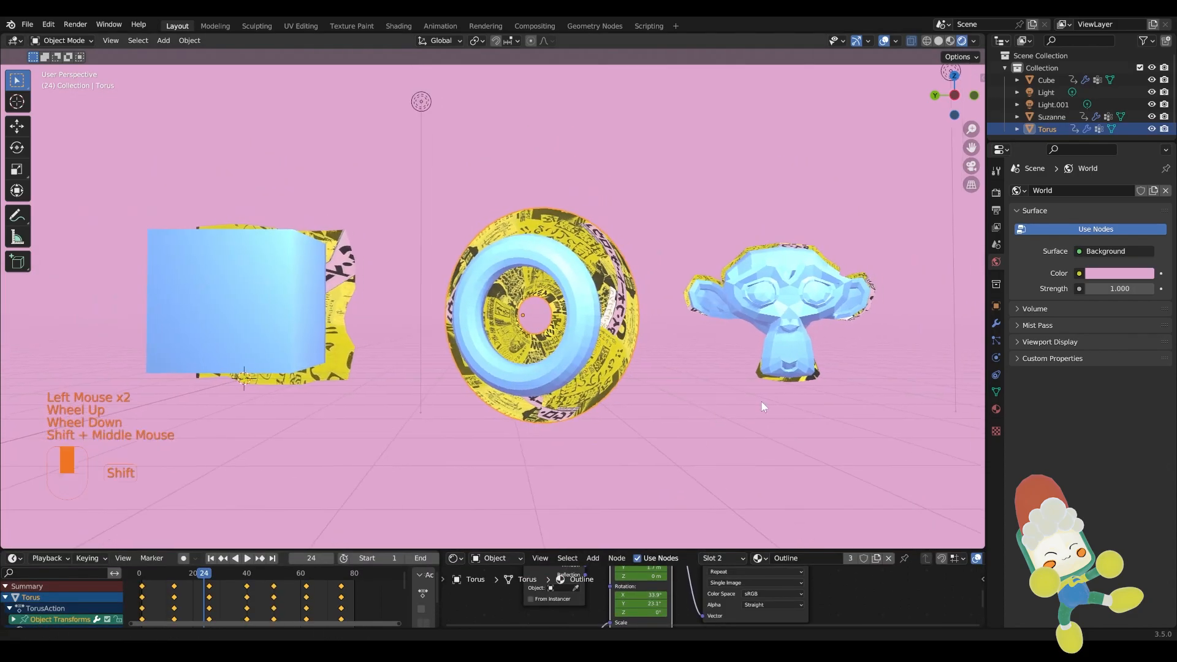
key(space)
scroll(713, 406, up, 1)
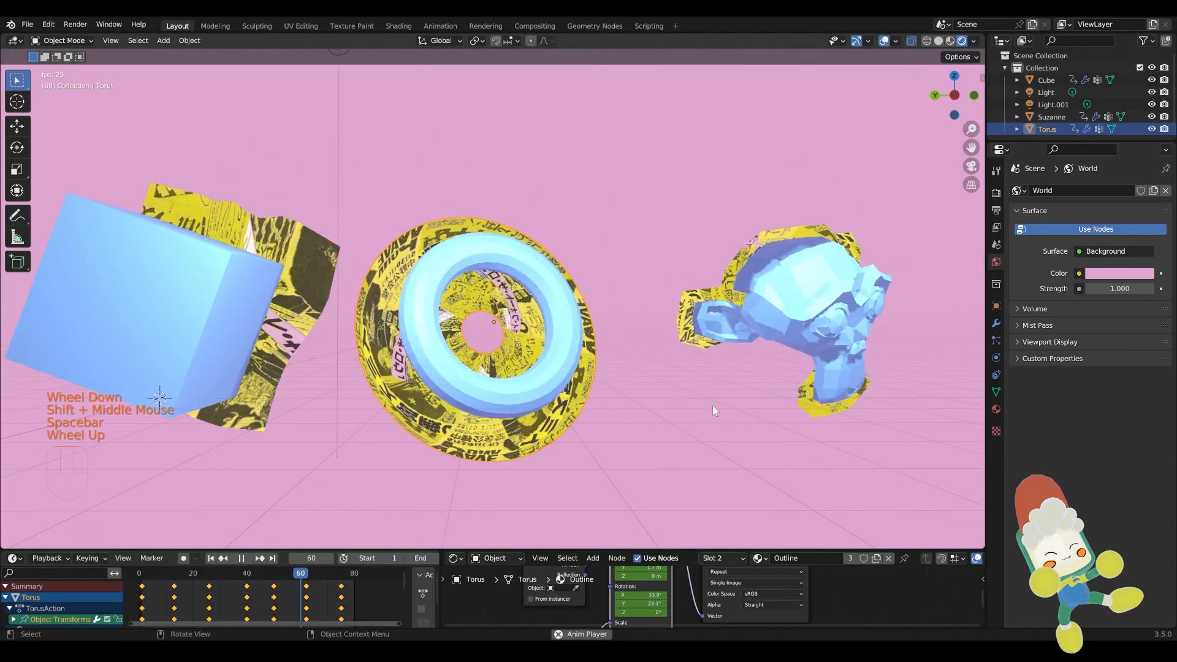
scroll(697, 360, down, 2)
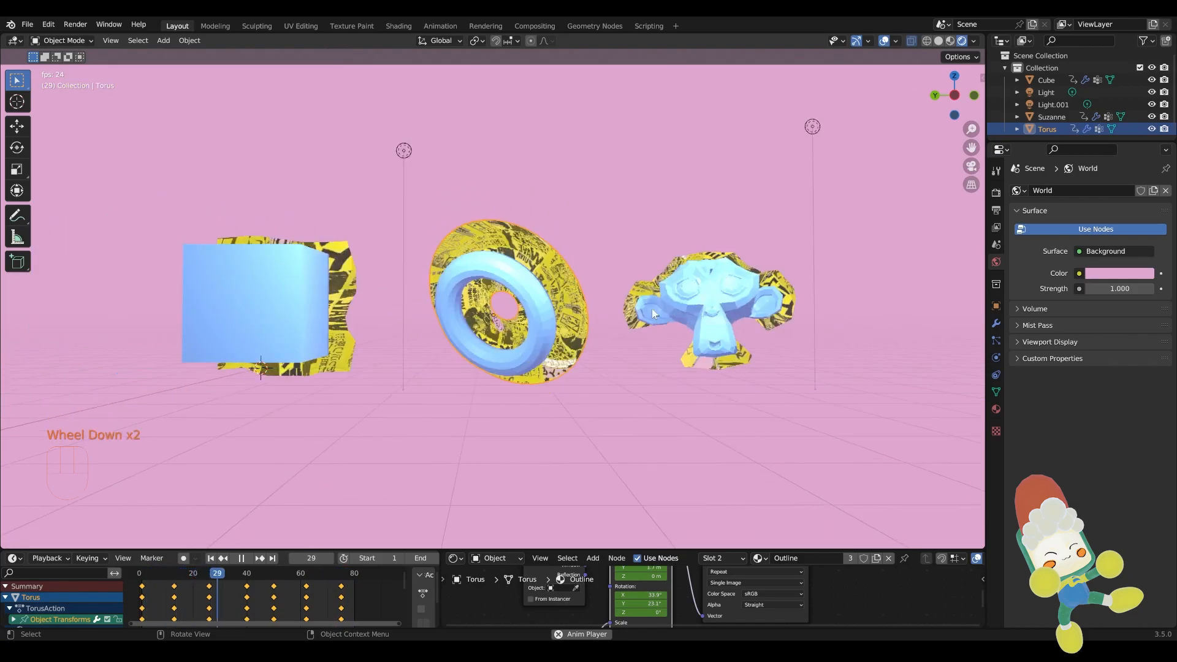
scroll(474, 208, up, 1)
Hide the Light object and show it again to compare the shading during playback, and stop the animation
click(377, 107)
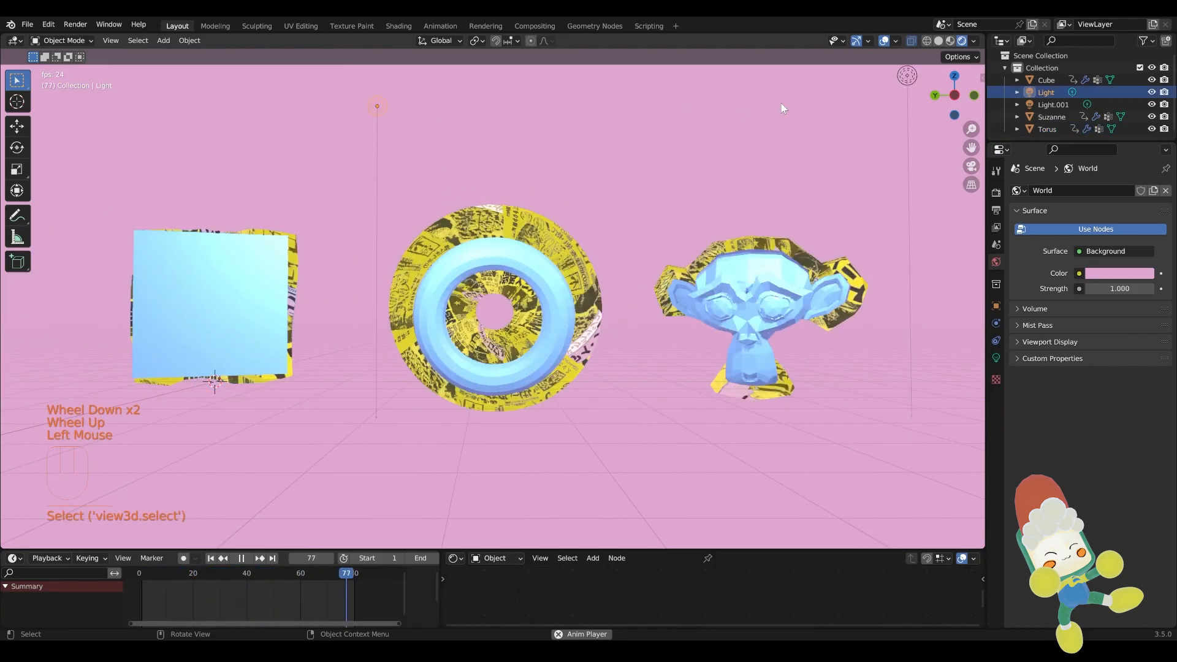
click(1152, 92)
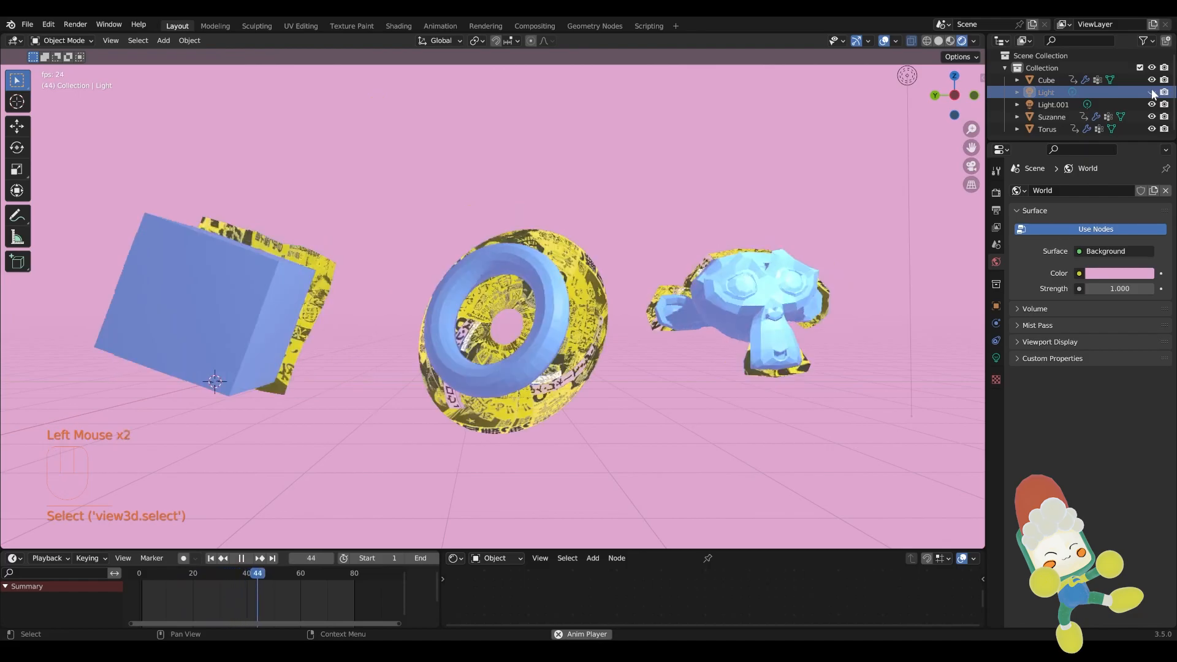
click(1152, 92)
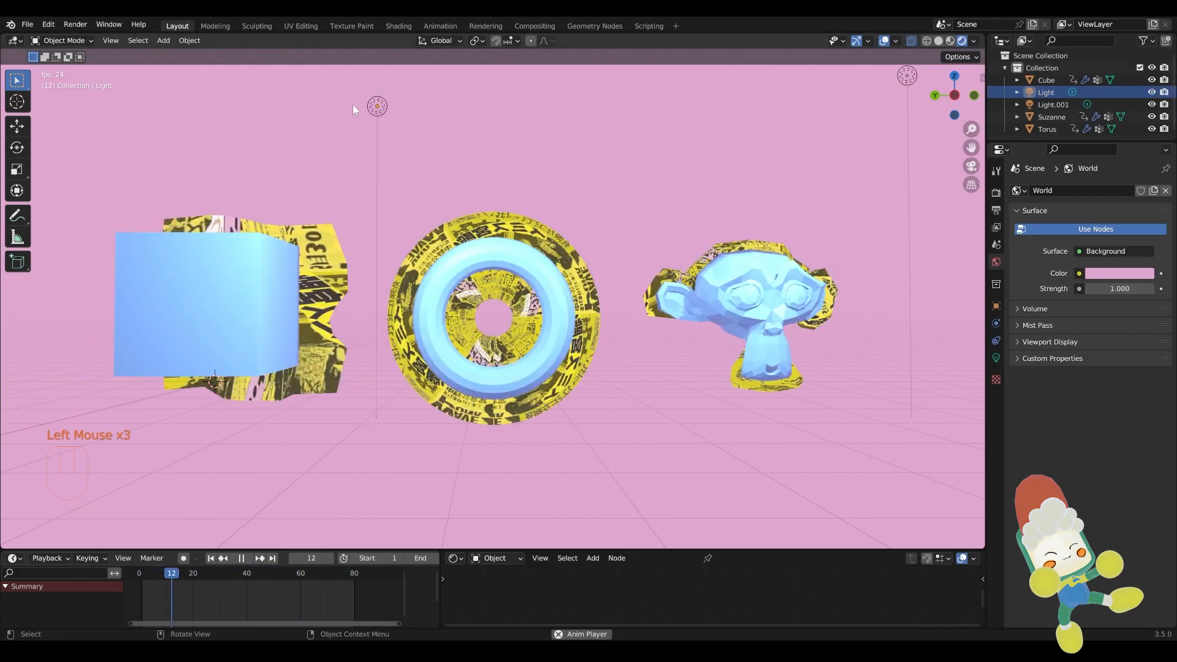
key(space)
Review the viewport overlay and shading options, switching Scene Lights off and back on to compare
click(896, 41)
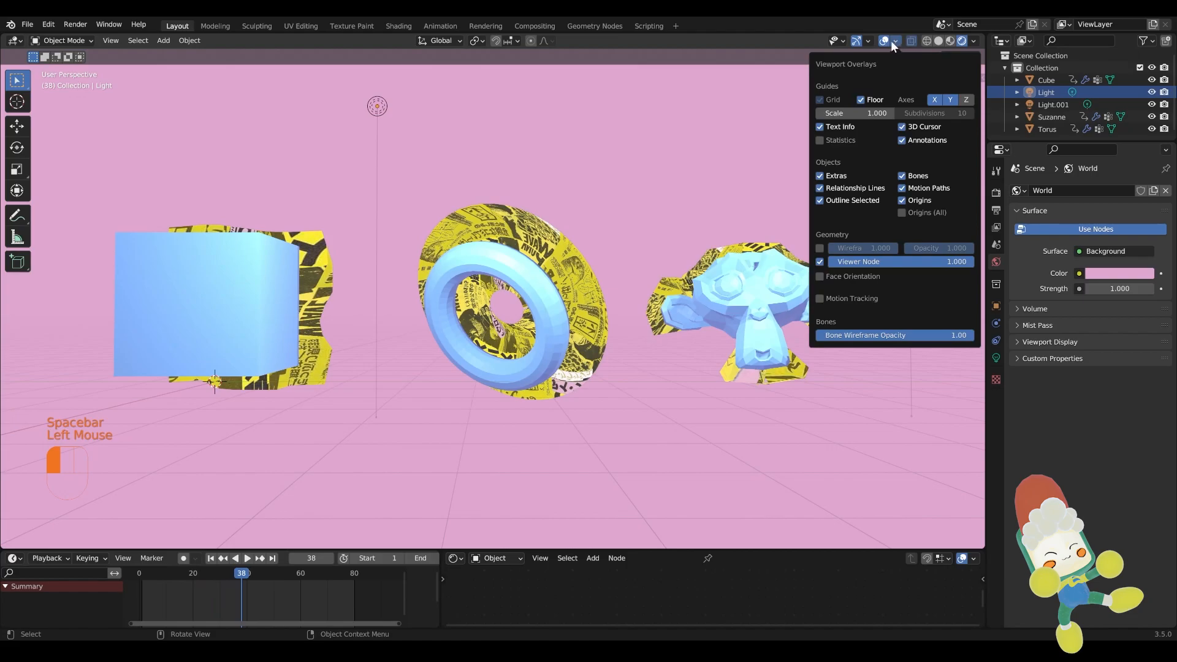
click(974, 41)
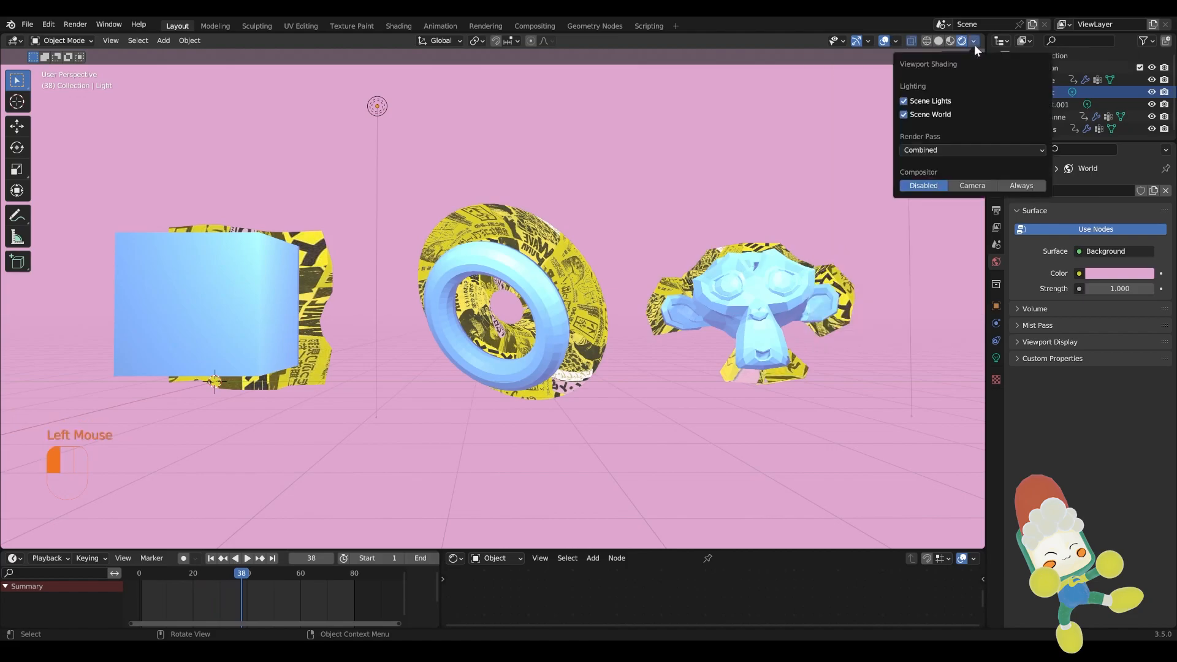
click(867, 41)
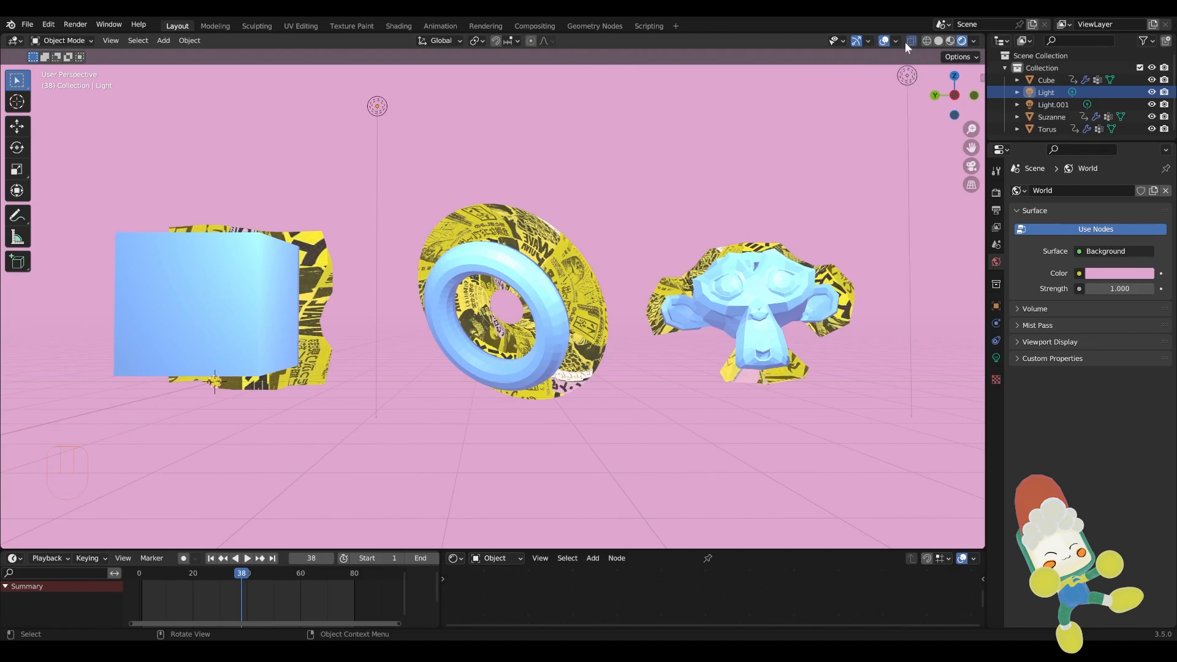
click(973, 41)
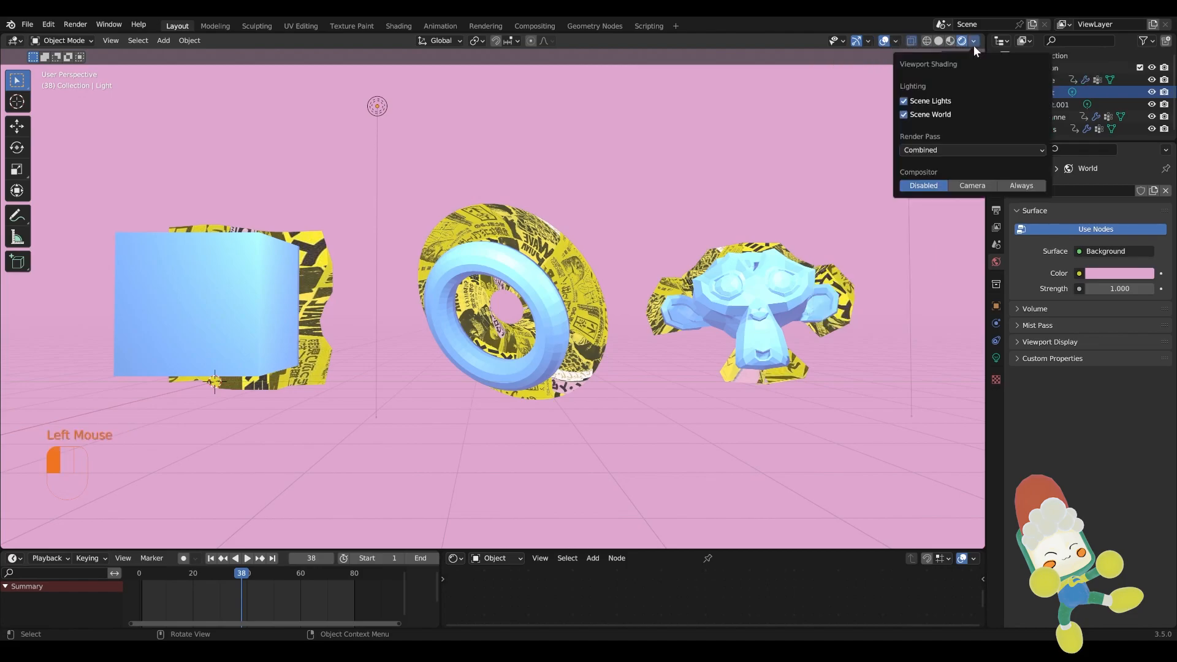
click(903, 102)
click(903, 101)
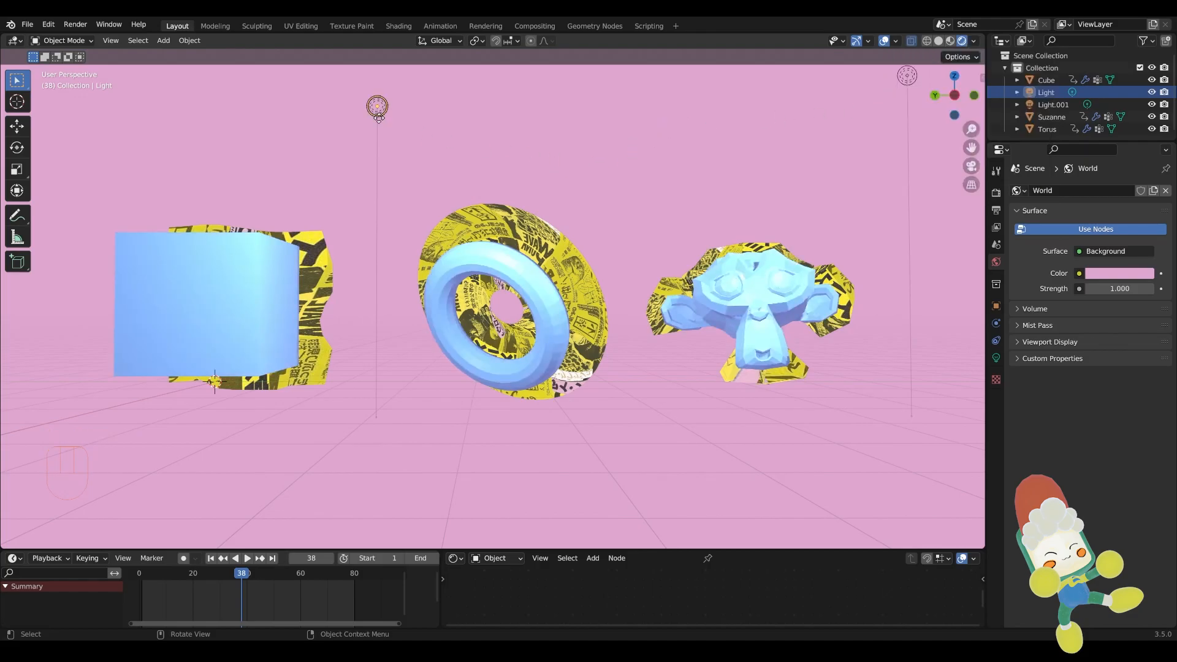
Reposition the Light freehand above the cube and torus to adjust how it shades the objects
mouse_move(379, 109)
middle_down()
mouse_move(371, 131)
mouse_move(374, 116)
middle_up()
key(g)
click(252, 55)
middle_drag(429, 147, 587, 153)
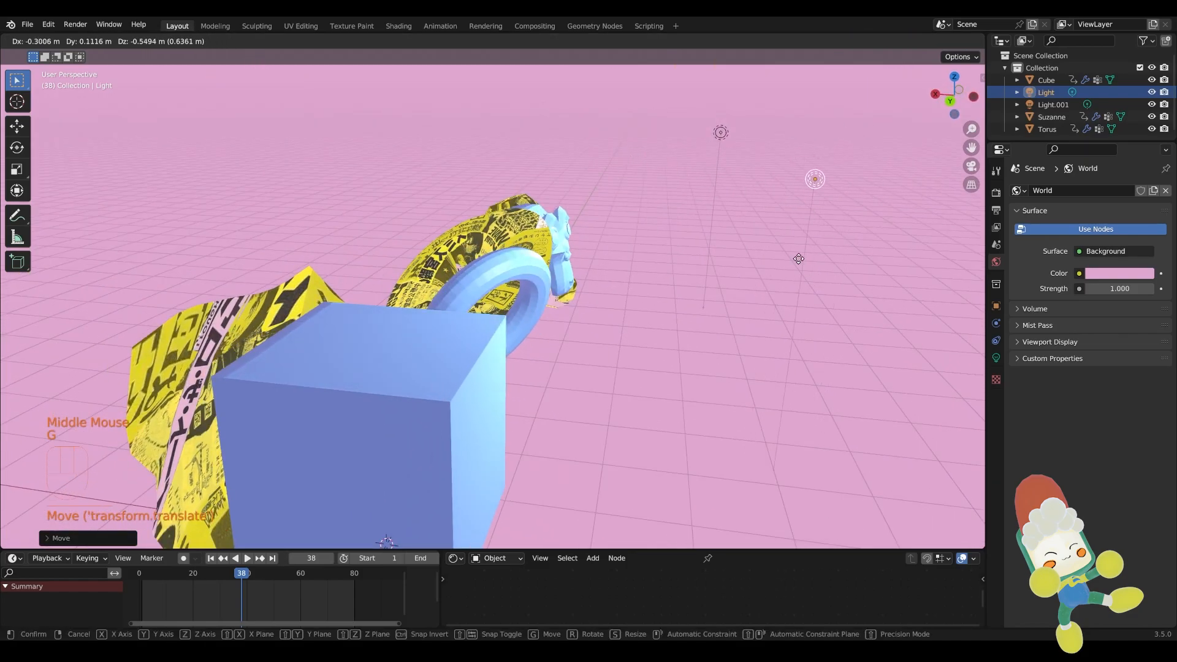
scroll(775, 268, up, 2)
middle_drag(775, 268, 654, 231)
Play back the animation to review all three outlined objects under the repositioned light, and stop it
key(space)
scroll(649, 233, down, 3)
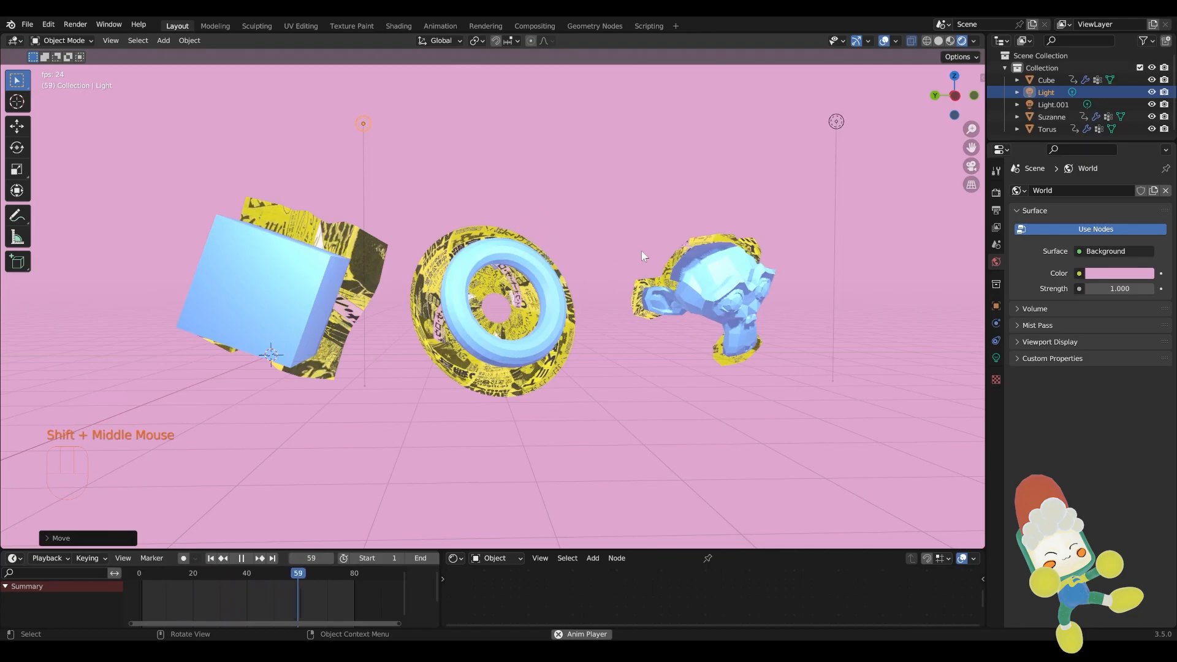
scroll(642, 236, up, 2)
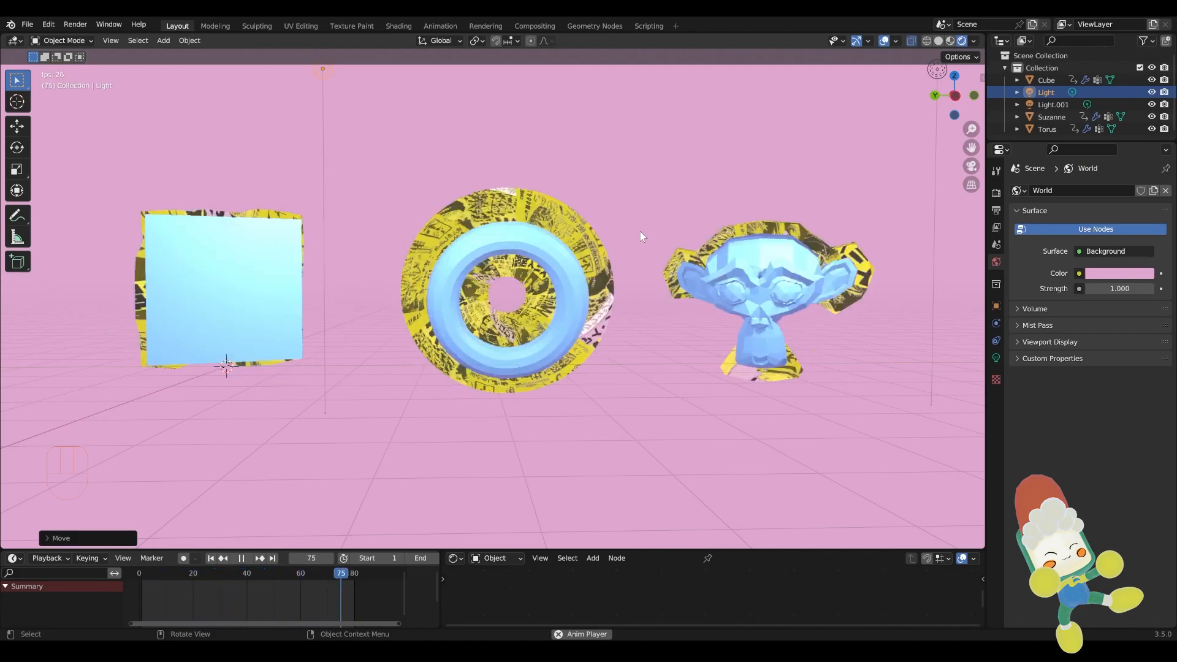
key(space)
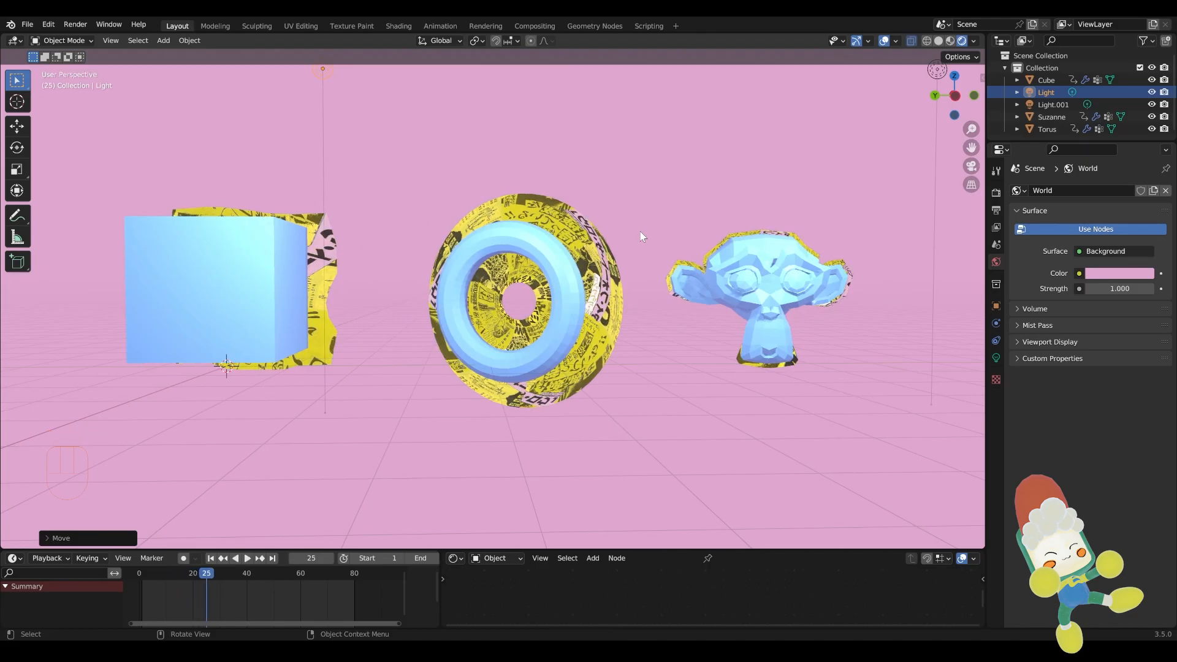
Play back the animation of the outlined cube, torus and Suzanne
key(space)
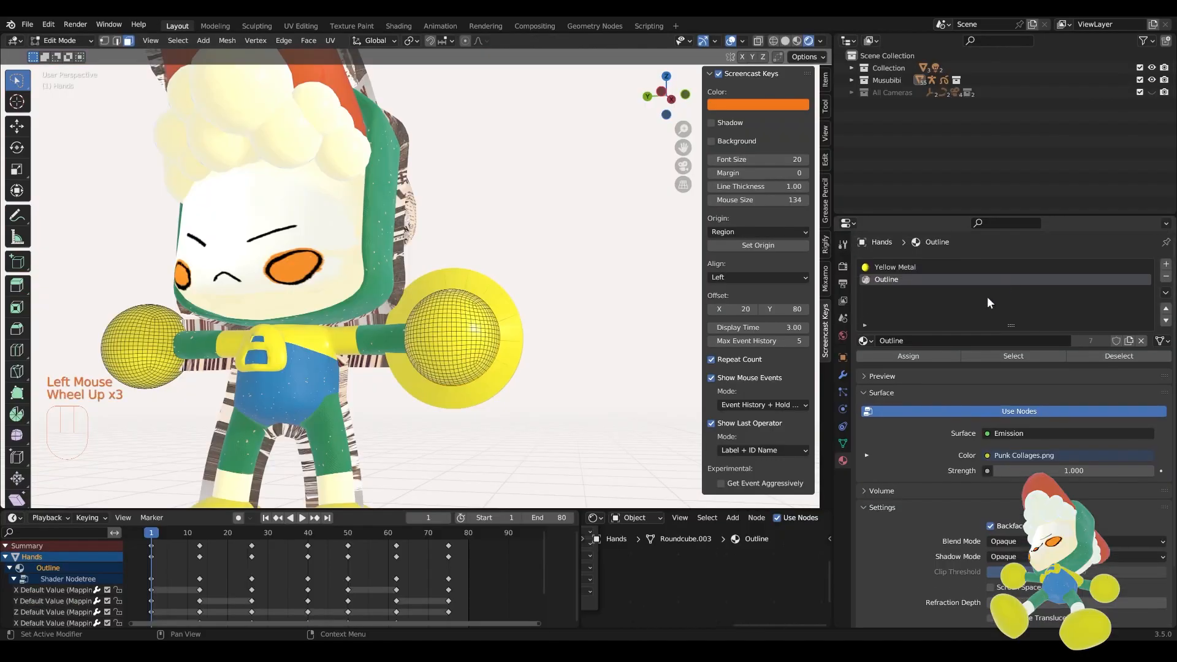
Bring up the Solidify modifier settings of the character's Hands and adjust the outline thickness to -0.01 m
scroll(410, 279, up, 3)
mouse_move(409, 278)
middle_down()
mouse_move(459, 279)
mouse_move(429, 285)
middle_up()
scroll(409, 279, down, 2)
click(842, 374)
scroll(1001, 428, down, 3)
mouse_move(1042, 368)
mouse_down()
mouse_move(1060, 368)
mouse_move(1023, 368)
mouse_move(1042, 368)
mouse_up()
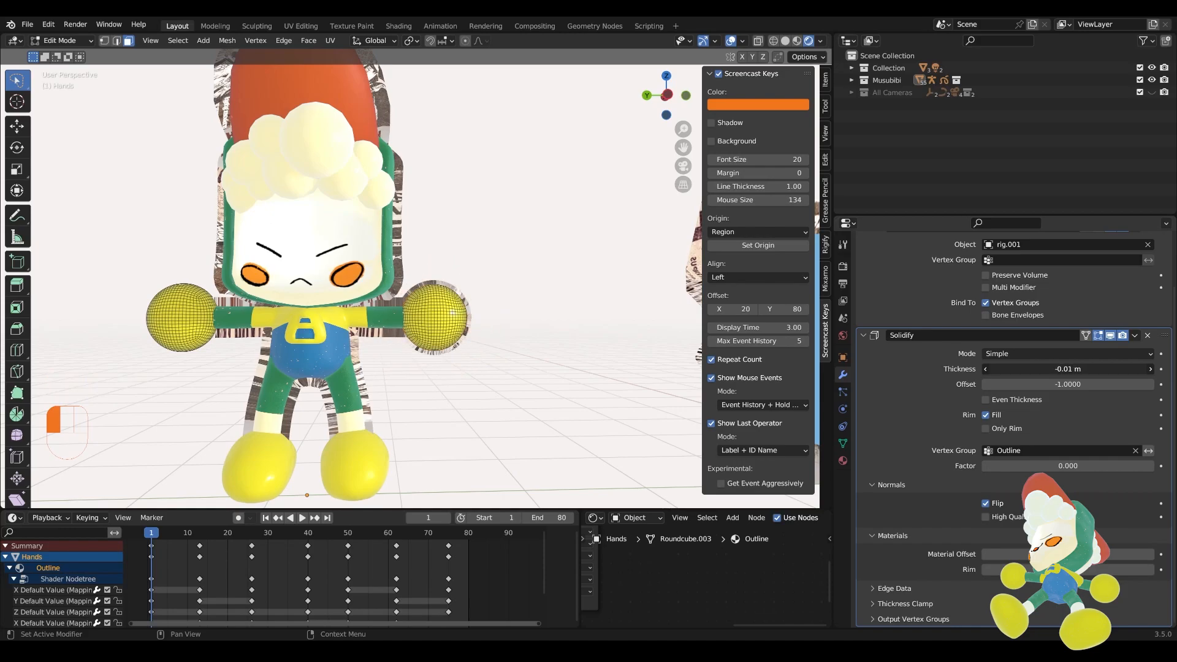
Thicken the outline of the hands to -0.02 m in the Solidify modifier
scroll(409, 279, down, 2)
mouse_move(429, 279)
middle_down()
mouse_move(374, 282)
mouse_move(433, 279)
middle_up()
scroll(409, 279, up, 4)
drag(1032, 369, 1033, 368)
Try the Complex mode of the Hands' Solidify modifier and return it to Simple
click(1067, 353)
click(1017, 368)
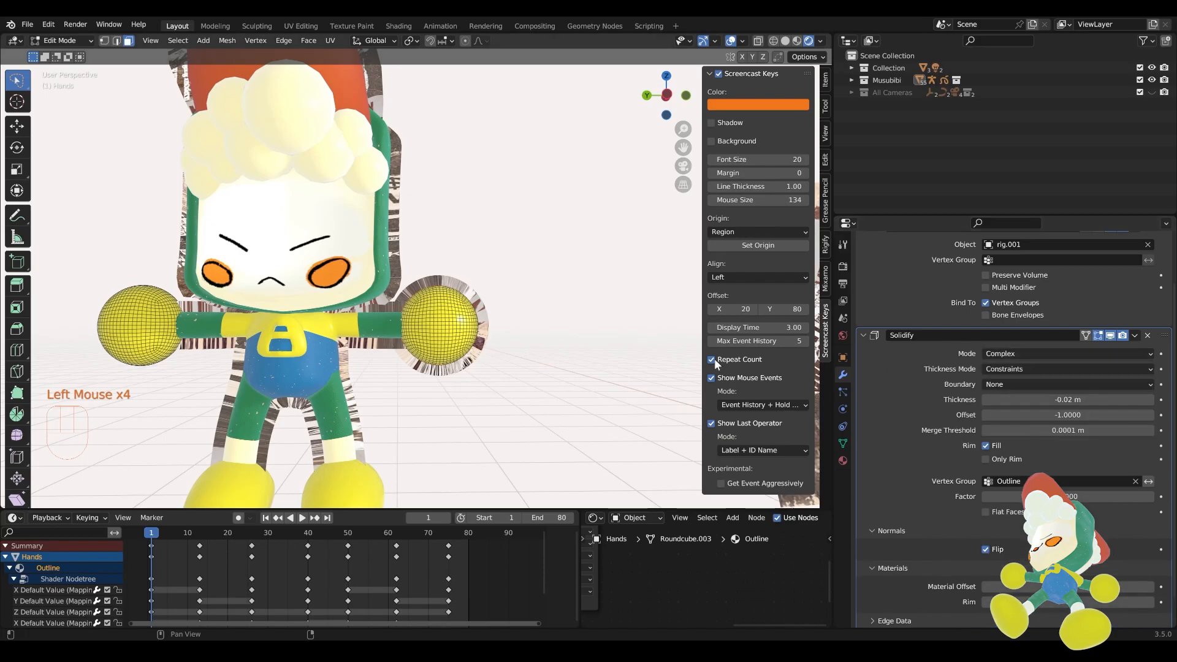
middle_drag(453, 331, 473, 336)
click(1013, 358)
click(1013, 367)
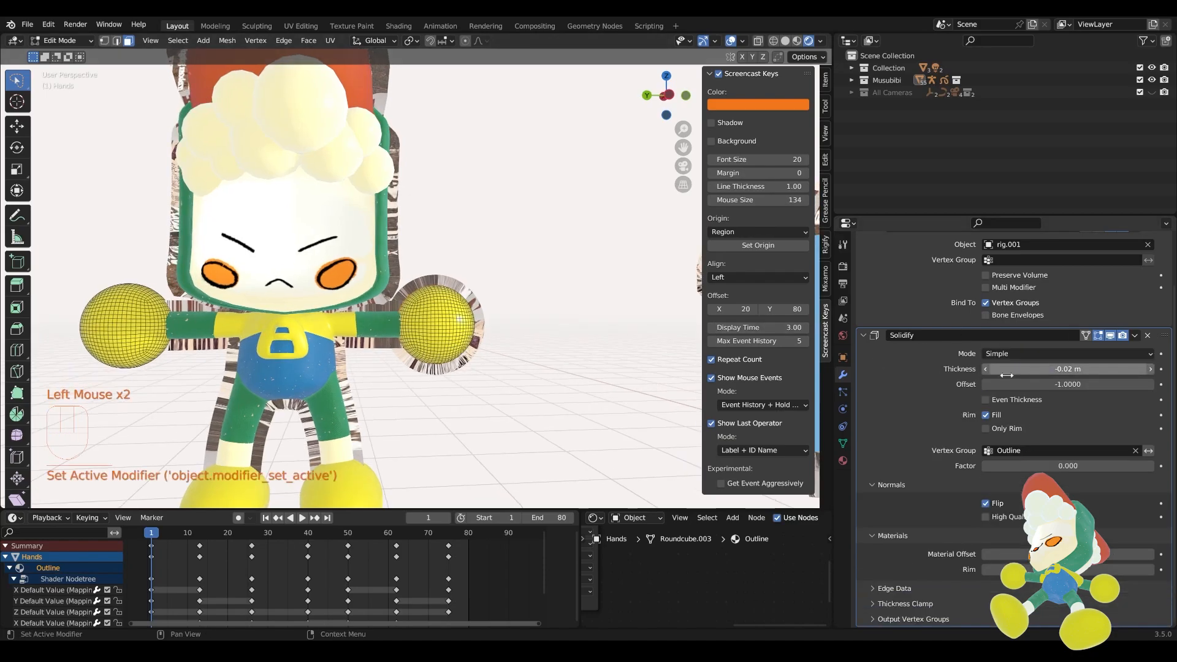
click(1013, 356)
click(1013, 378)
click(1032, 380)
click(1032, 425)
click(1028, 358)
click(1023, 368)
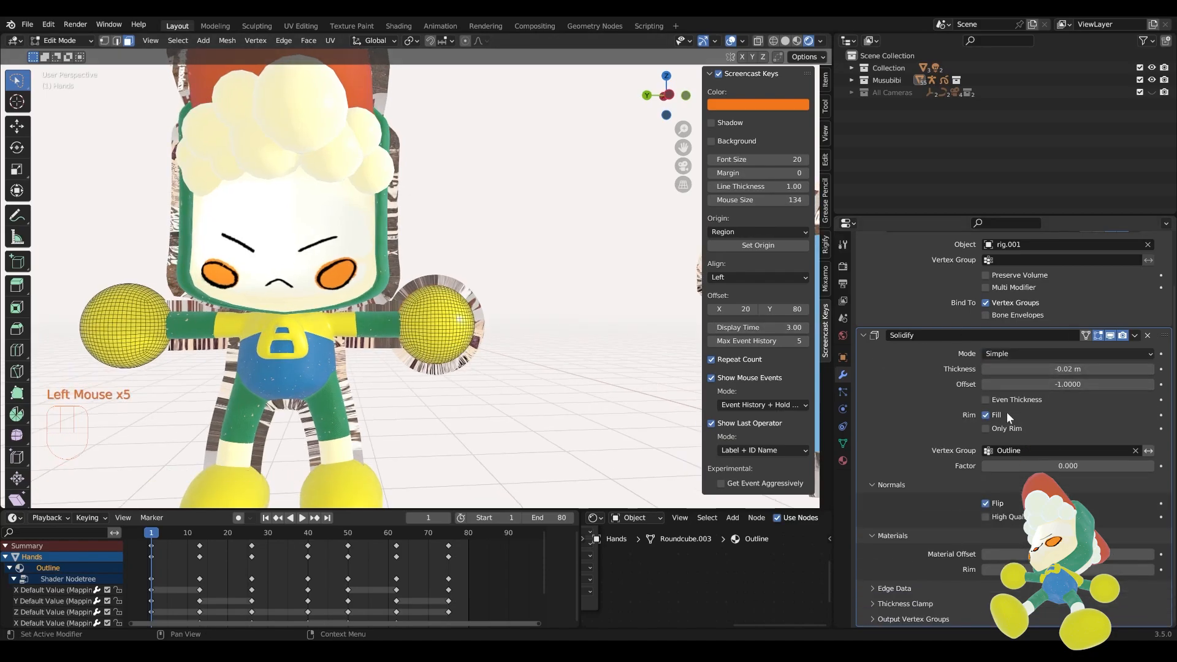
Set the Solidify thickness of the Hands to -0.01 m
click(1042, 383)
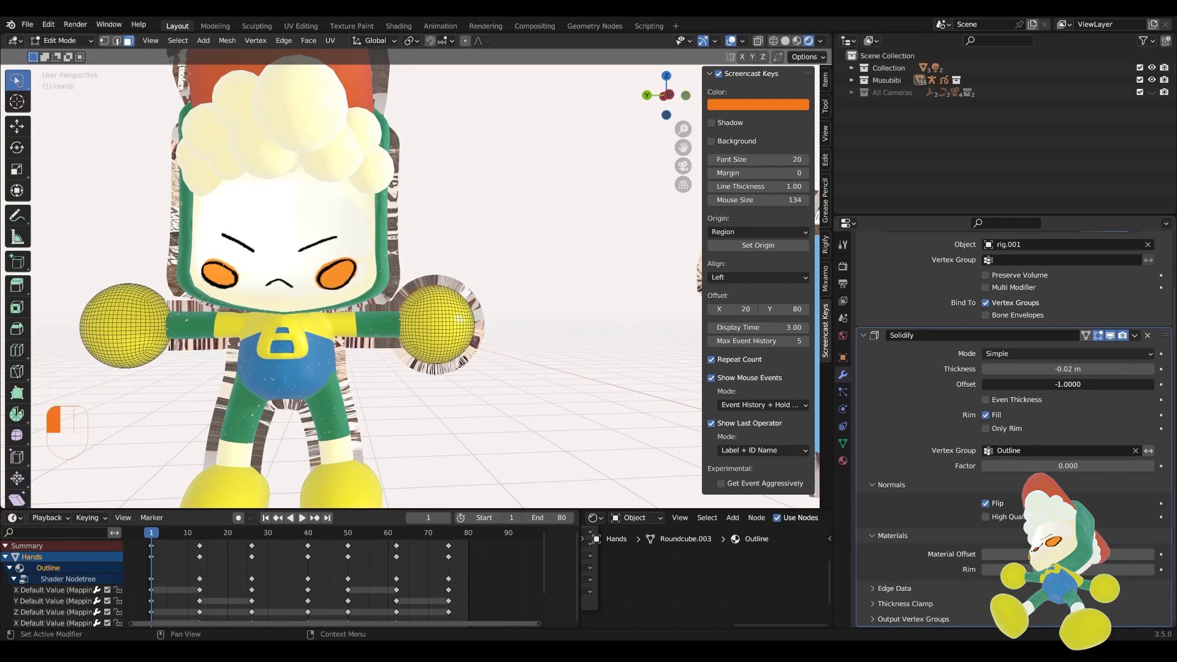
click(1057, 369)
key(Return)
Examine the textured outline around the character's hands from close up and from a distance
scroll(533, 233, up, 3)
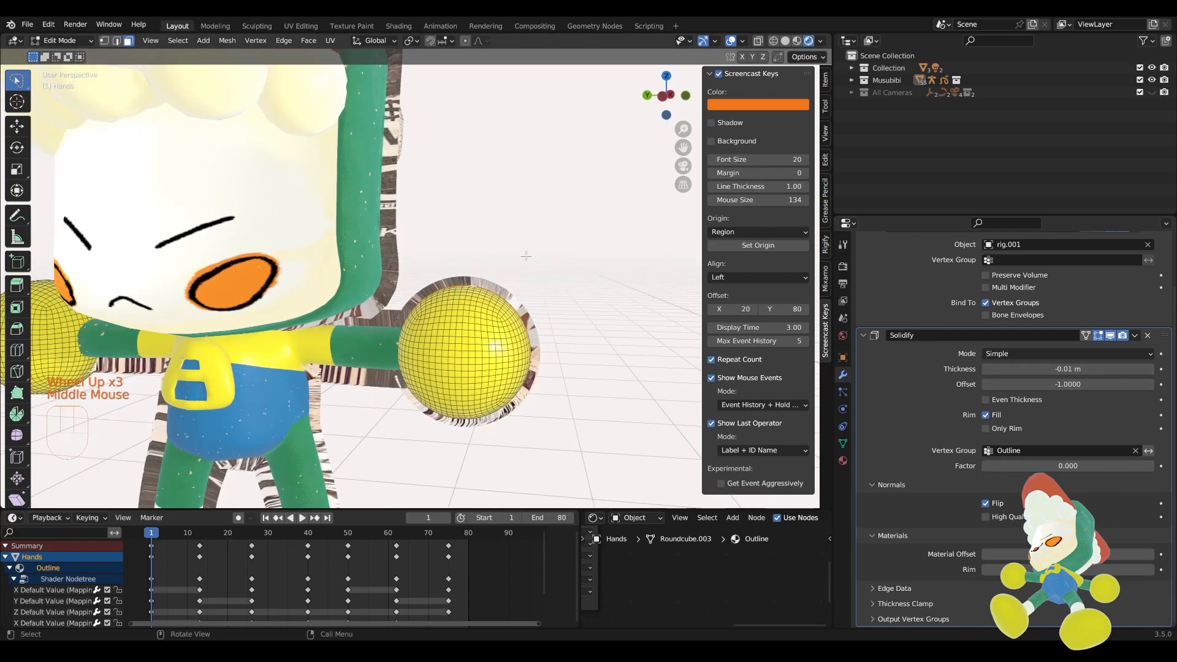
middle_drag(533, 233, 543, 224)
scroll(462, 420, down, 4)
middle_drag(461, 392, 539, 337)
scroll(539, 337, up, 3)
middle_drag(539, 337, 551, 319)
double_click(551, 317)
scroll(551, 317, up, 1)
scroll(551, 317, up, 1)
Pick a face on the hand mesh and enlarge the node editor area to view the Yellow Metal material's nodes
click(580, 317)
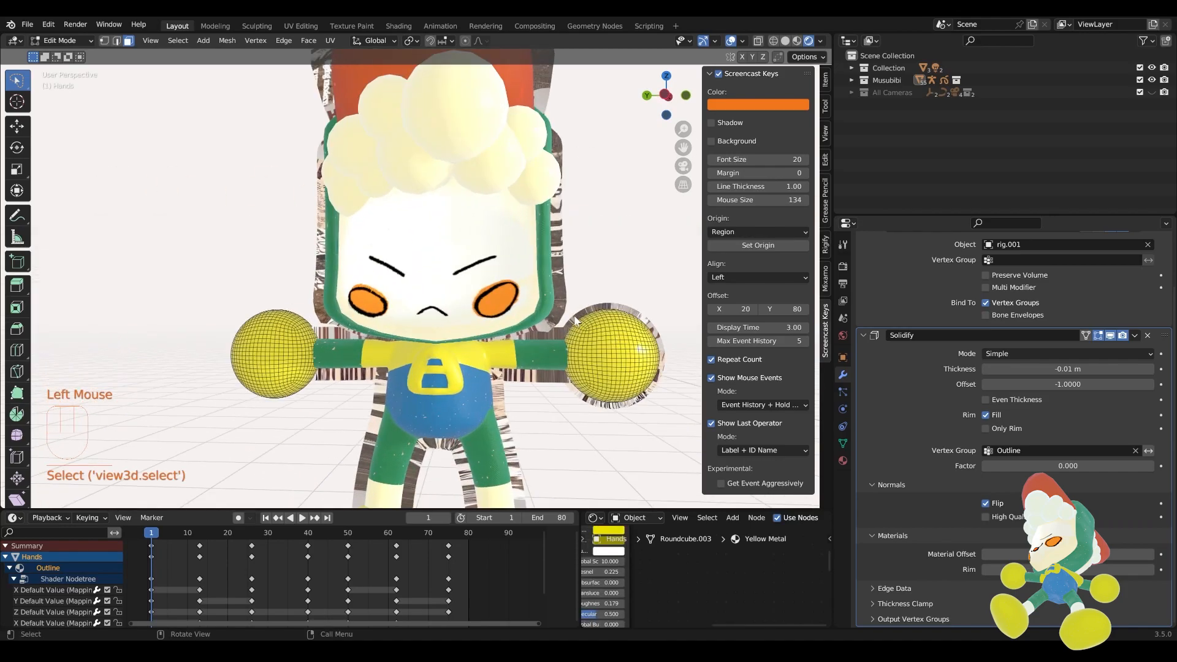
drag(520, 509, 586, 388)
scroll(668, 497, down, 4)
mouse_move(668, 496)
middle_down()
mouse_move(681, 518)
mouse_move(674, 478)
middle_up()
scroll(681, 517, down, 3)
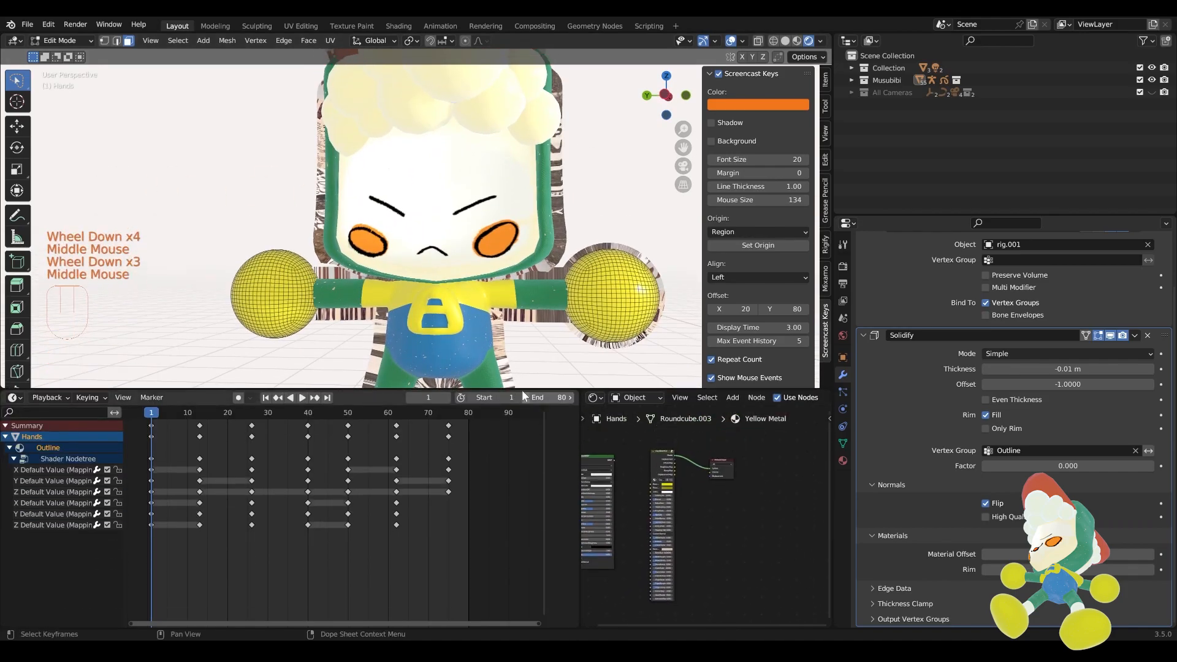
Return to Object Mode, clear the selection, and inspect the outlined character
click(69, 41)
click(64, 55)
scroll(587, 317, down, 2)
click(446, 287)
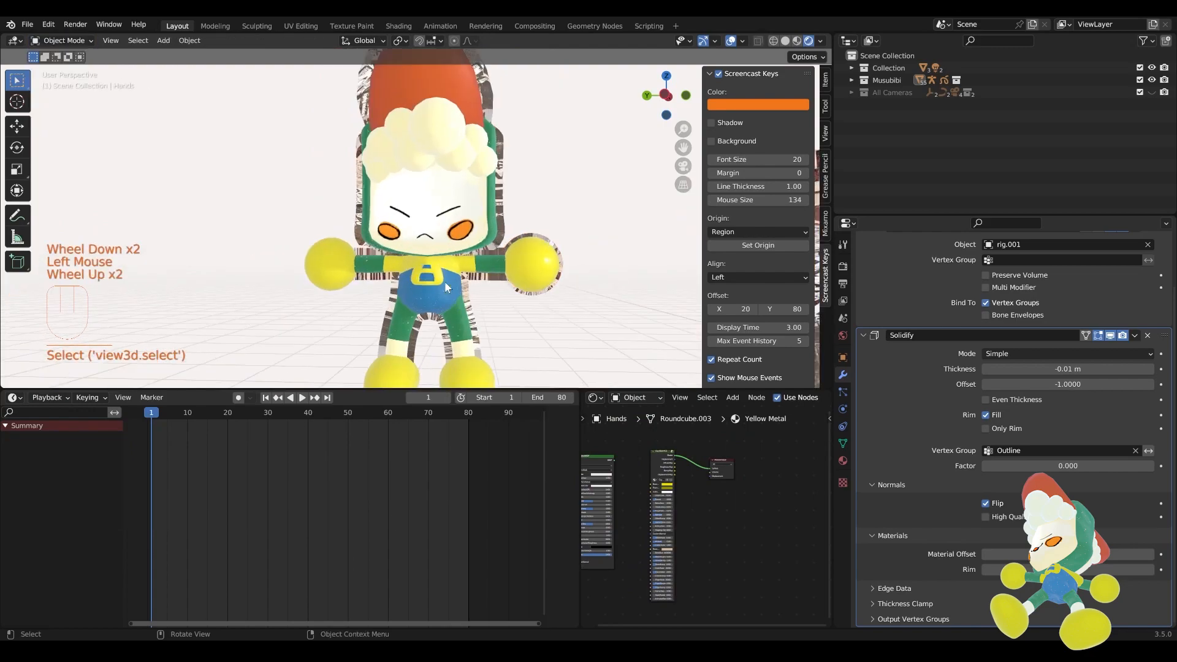
scroll(517, 285, down, 1)
middle_drag(517, 285, 436, 260)
scroll(436, 261, up, 2)
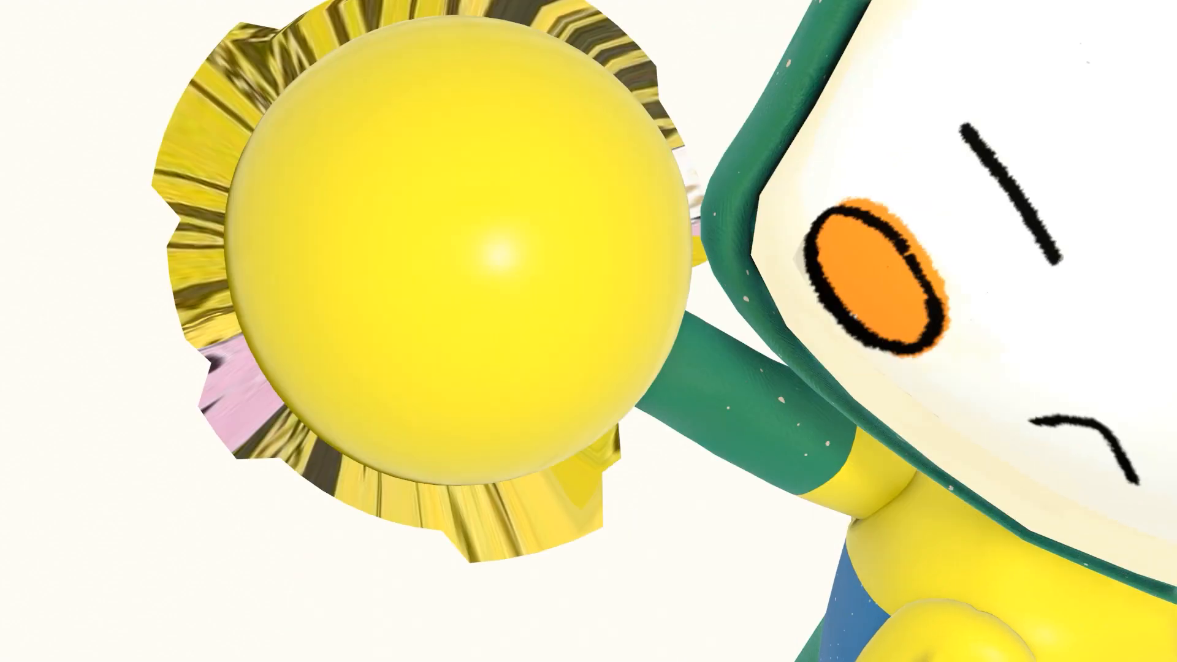